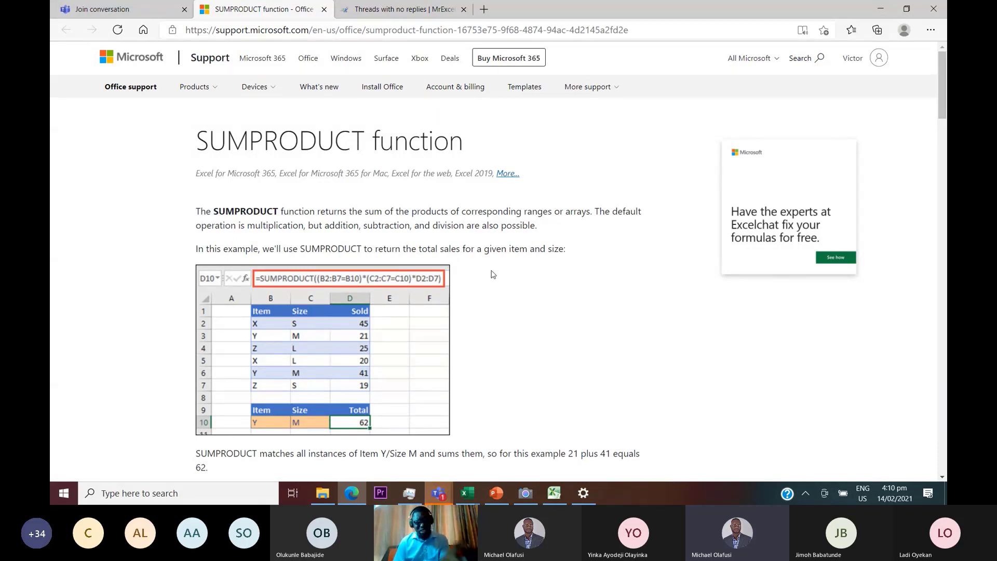
Switch from the SUMPRODUCT help page to the Excel training workbook and open the Introduction sheet at 200% zoom
left_click_drag(941, 111, 939, 218)
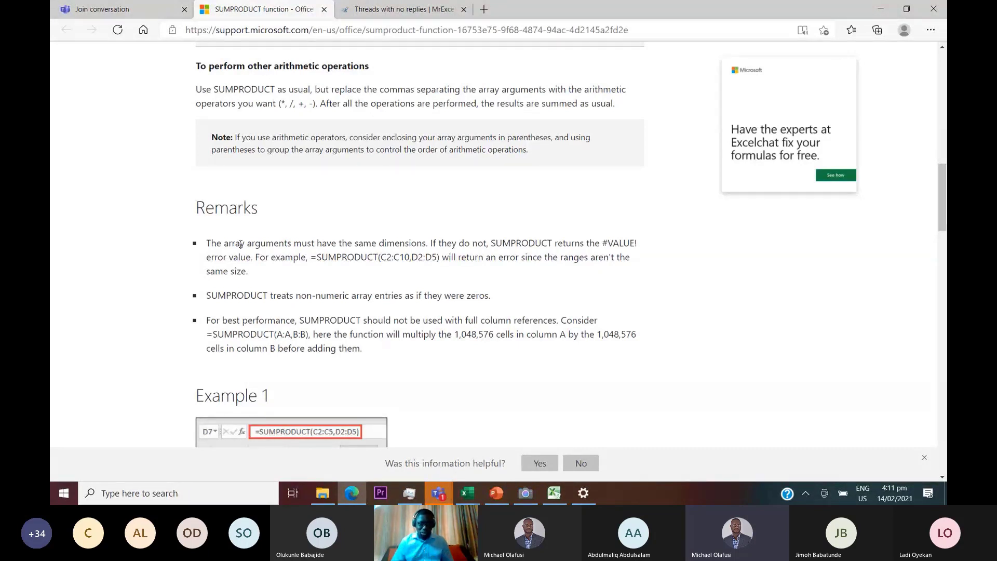
left_click(550, 499)
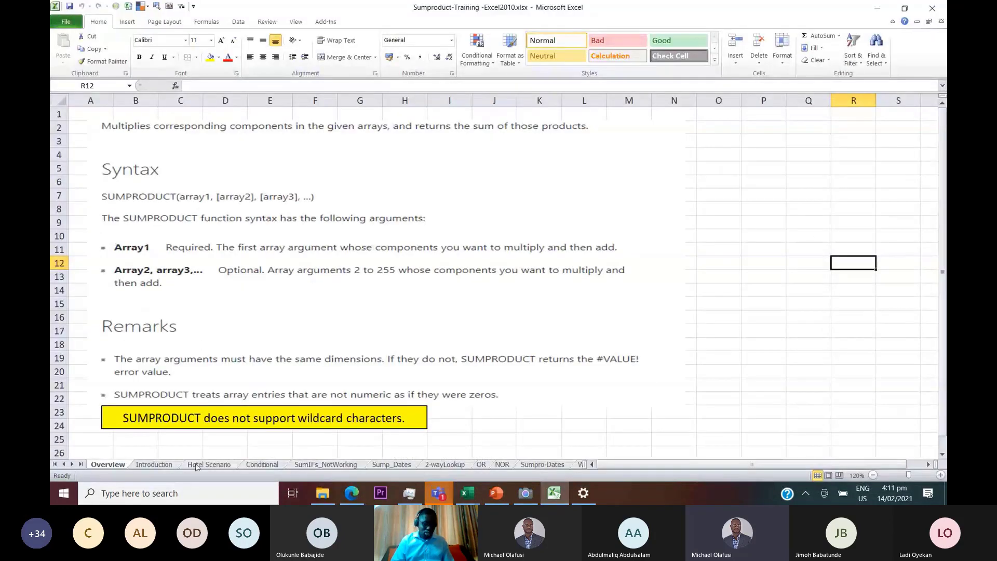
left_click(157, 465)
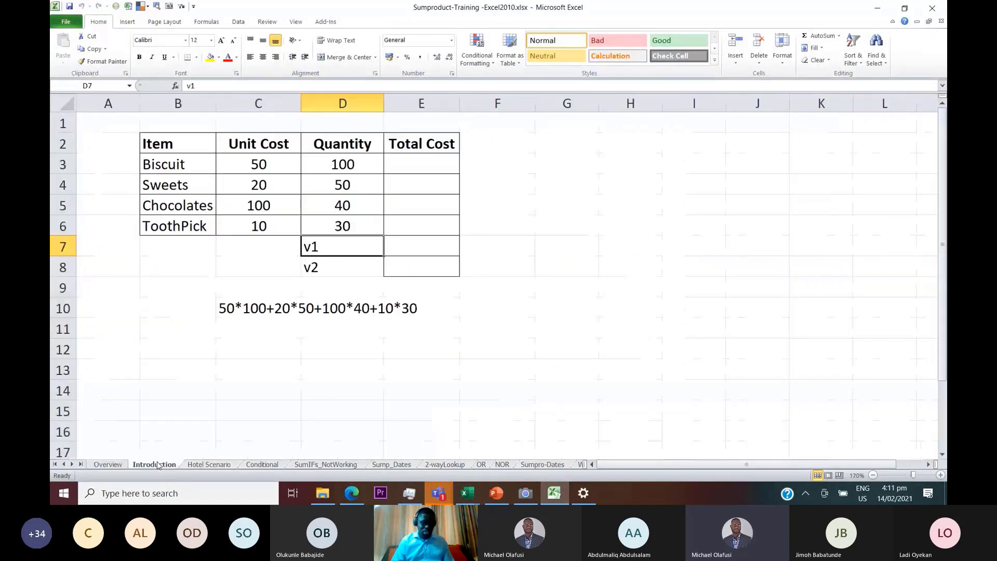
left_click(940, 475)
left_click(940, 475)
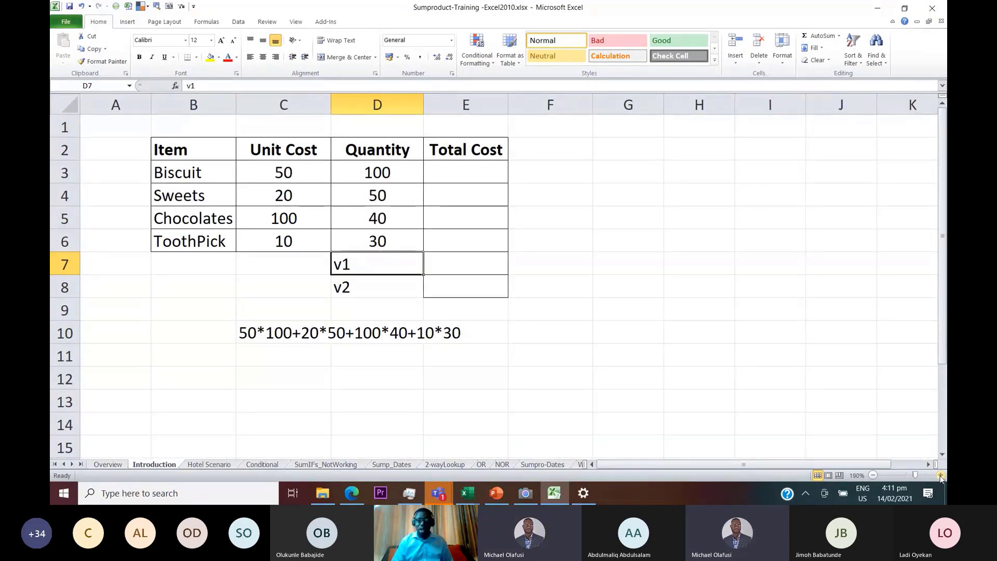
left_click(940, 475)
Calculate the Biscuit total cost in E3 with the formula =C3*D3, multiplying unit cost by quantity
left_click(481, 174)
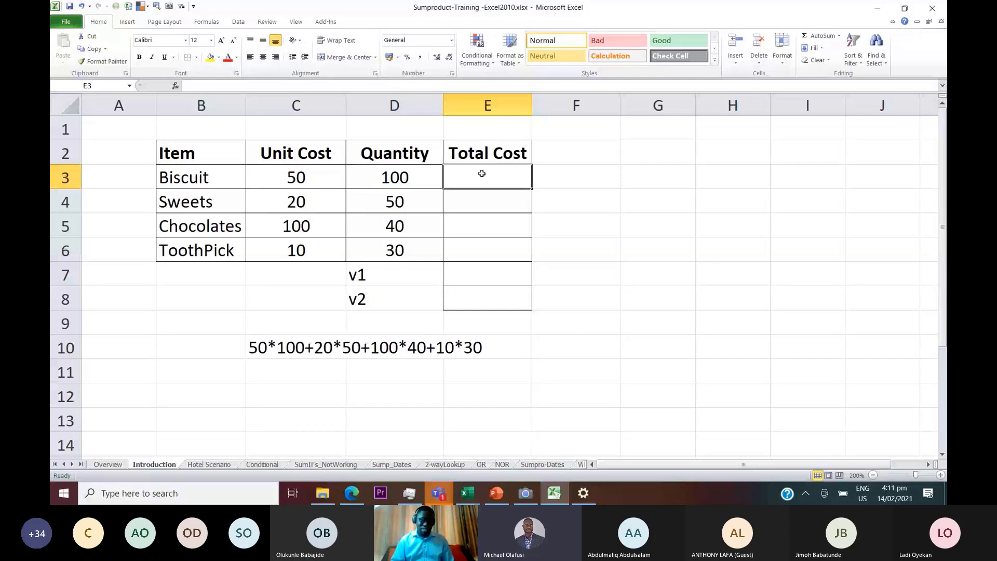
left_click(213, 177)
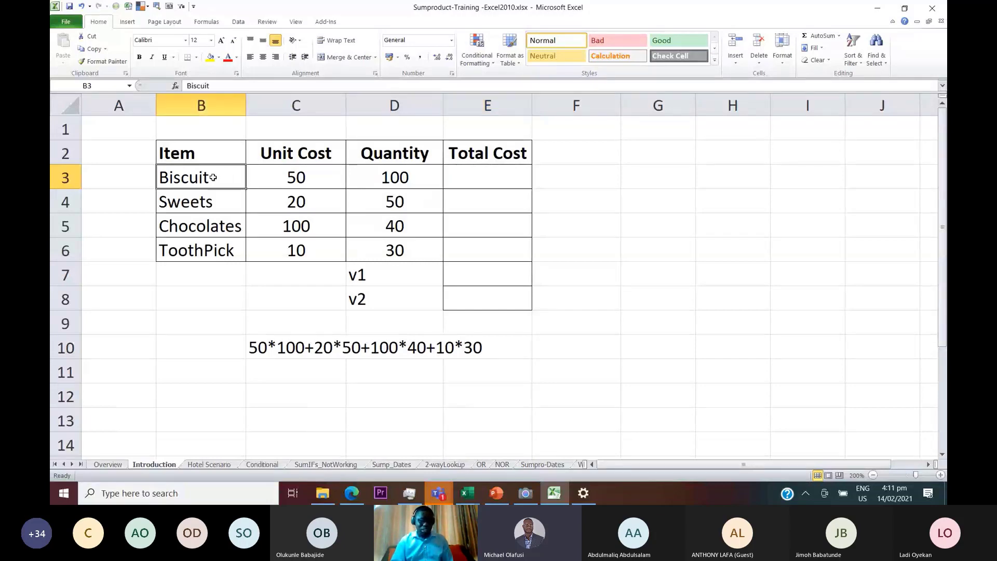
left_click(302, 182)
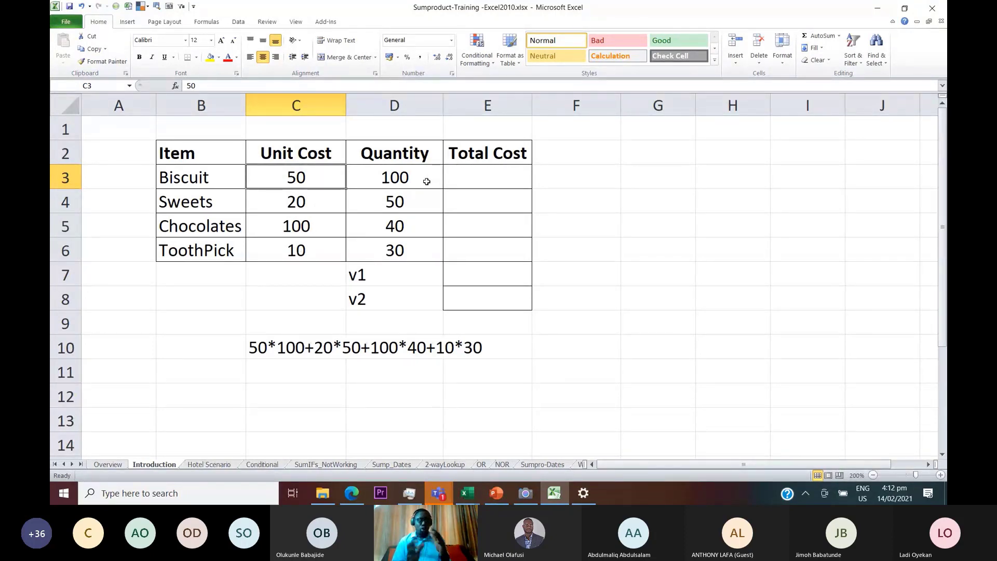
left_click(473, 183)
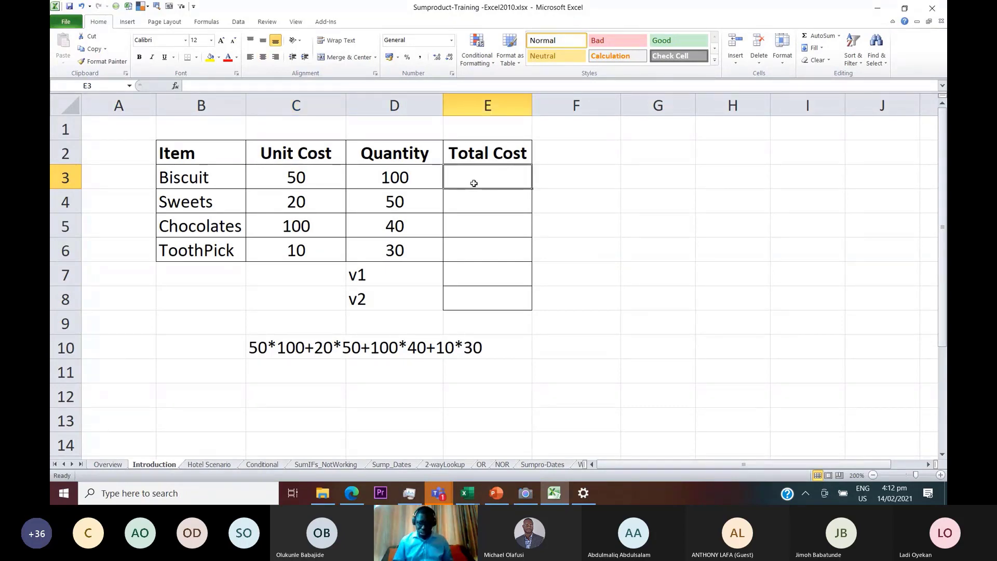
type("=")
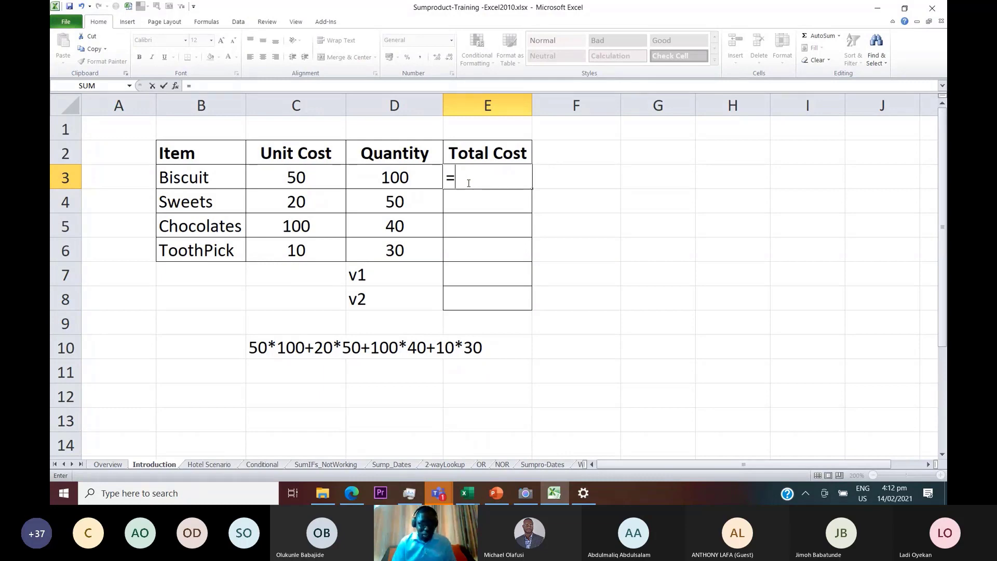
left_click(316, 178)
type("*")
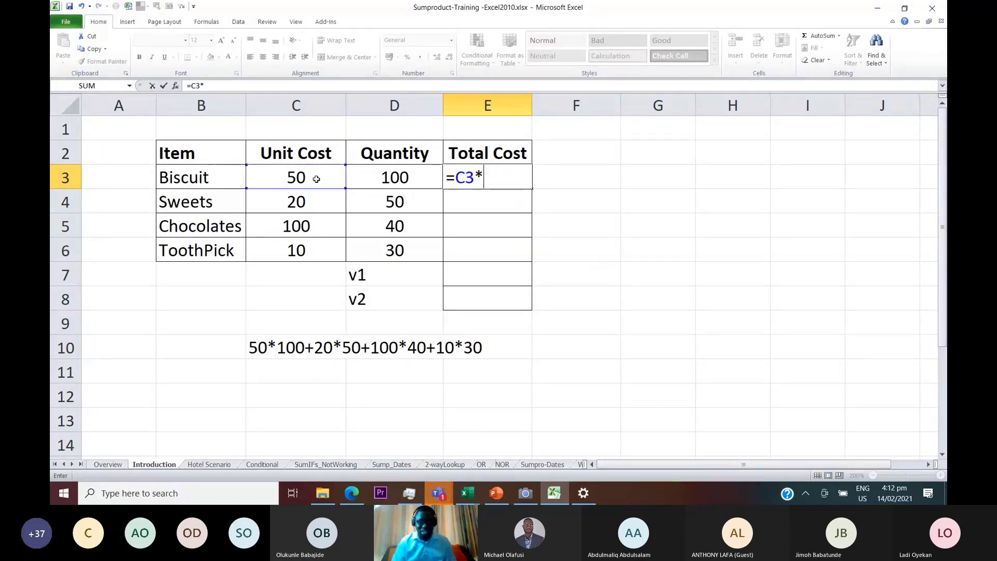
left_click(387, 179)
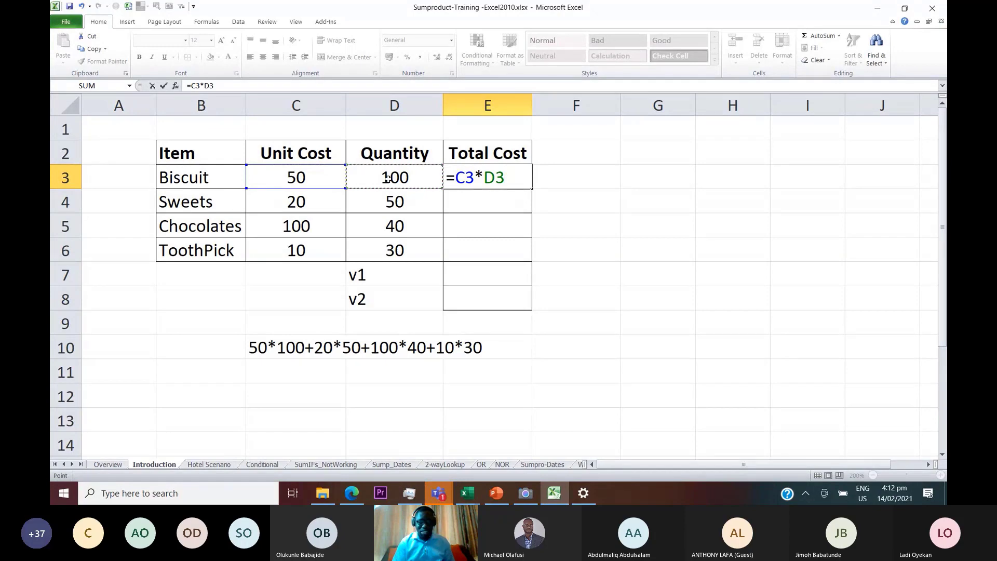
key("ctrl+Return")
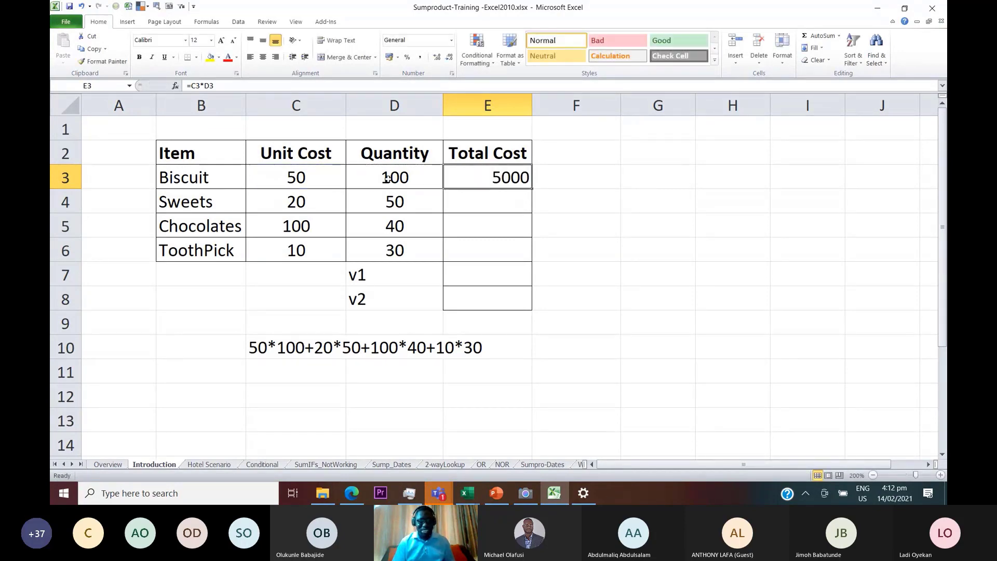
Copy the Biscuit total cost formula to E4:E6 for Sweets, Chocolates and ToothPick
key("ctrl+c")
key("Down")
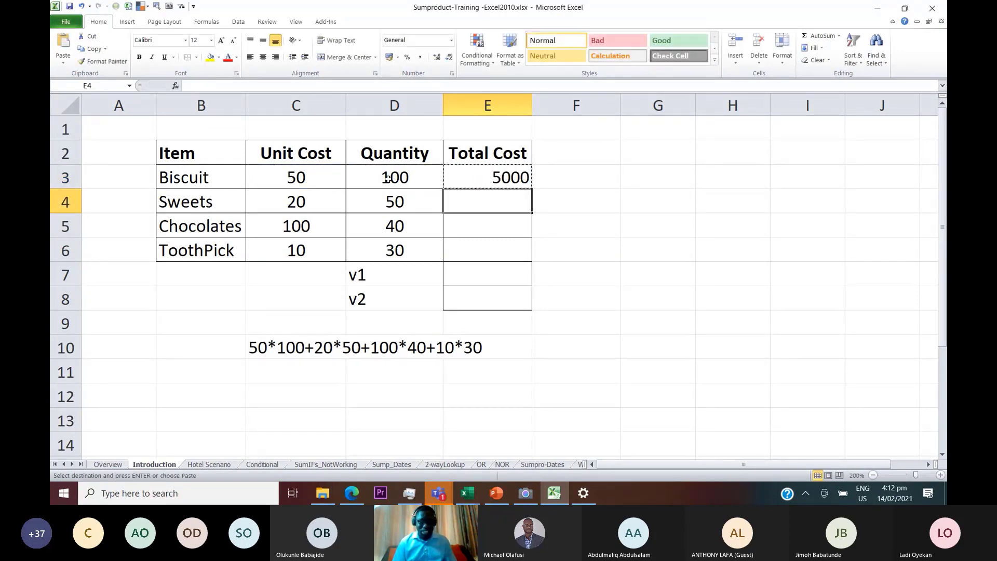
key("shift+Down")
key("shift+Down")
key("ctrl+v")
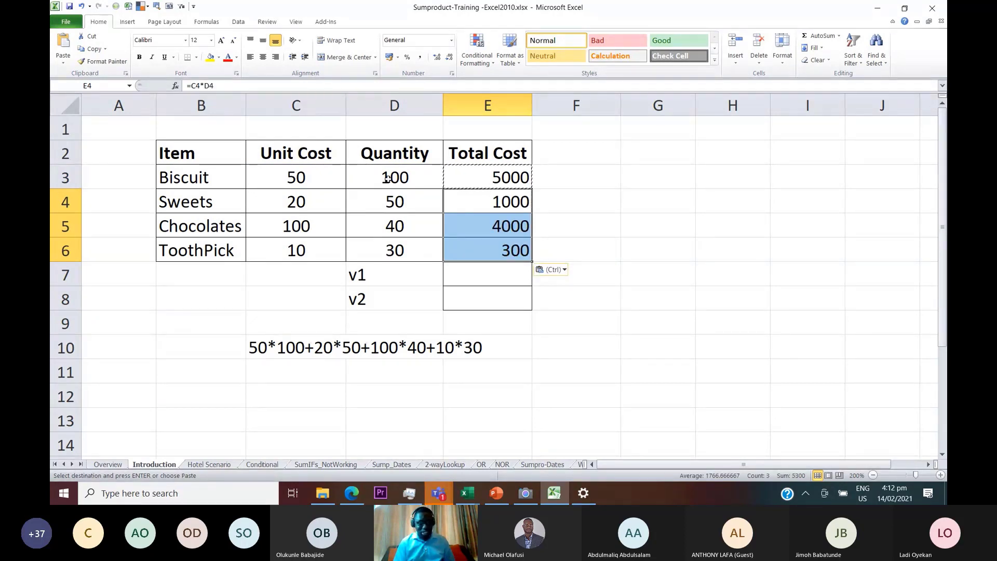
Add up the total costs in the v1 cell E7 with =SUM(E3:E6)
left_click(494, 273)
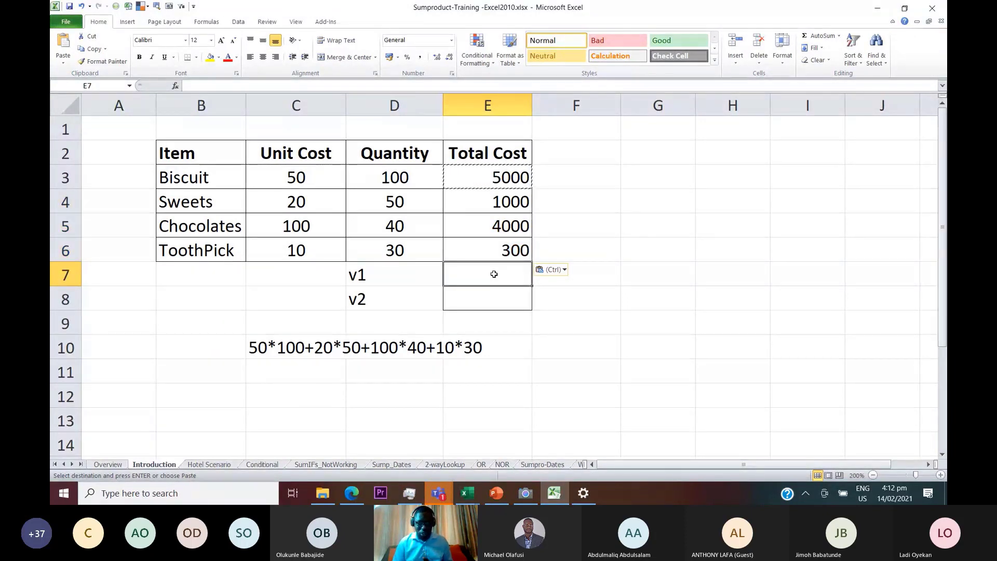
key("alt+equal")
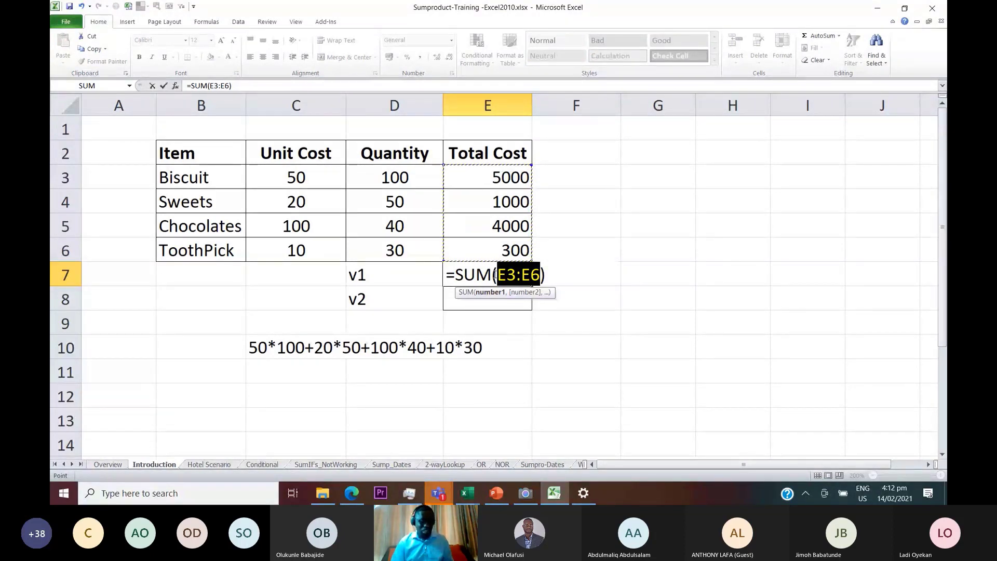
key("ctrl+Return")
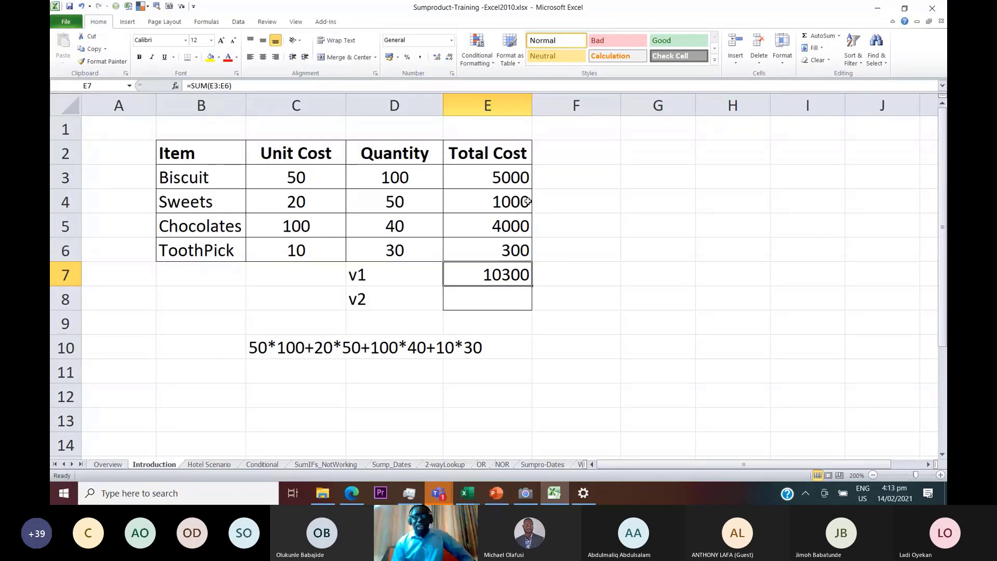
Examine the row formulas in the Total Cost cells E3 to E6 and the unit cost and quantity cells they reference
left_click(489, 174)
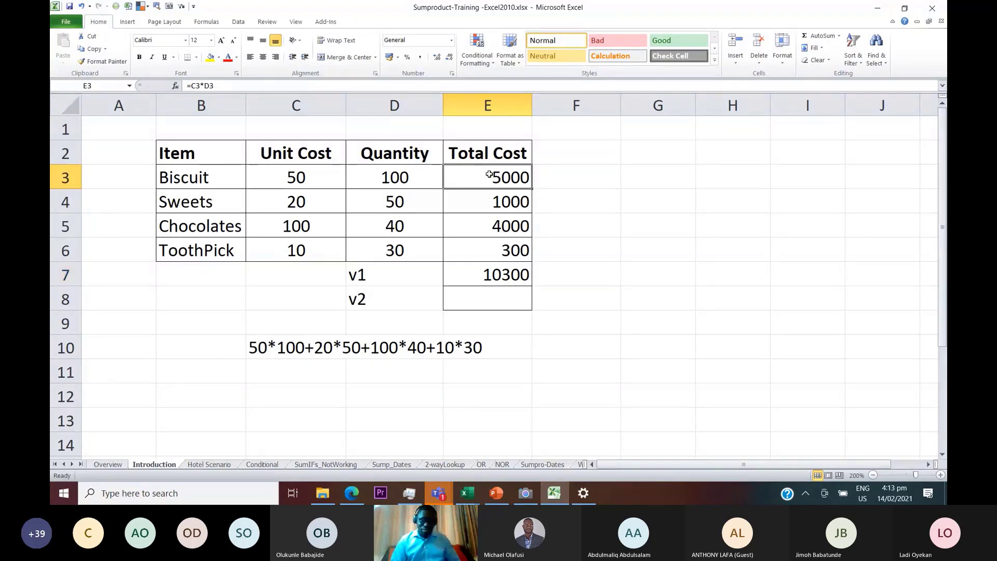
double_click(489, 174)
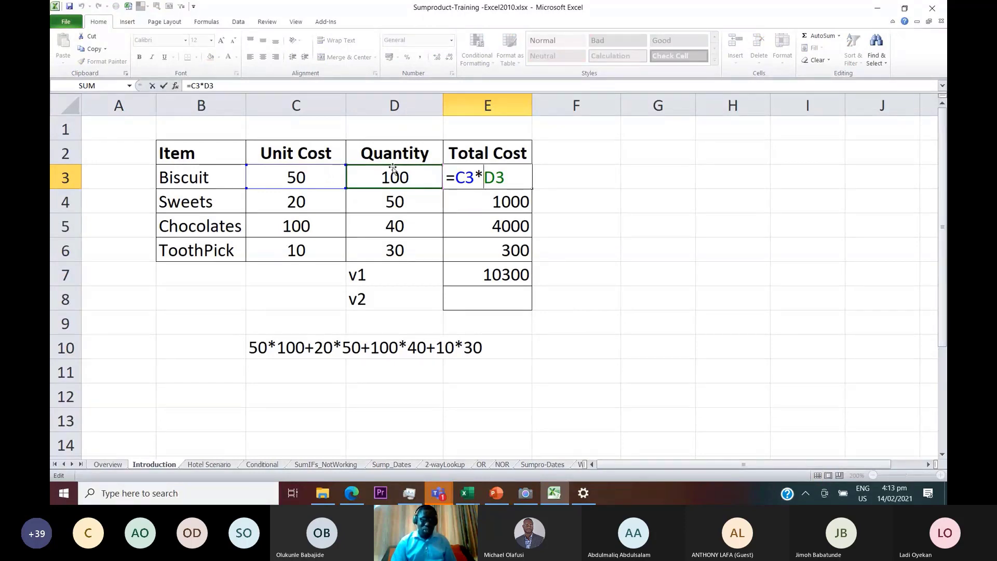
key("ctrl+Return")
left_click(485, 200)
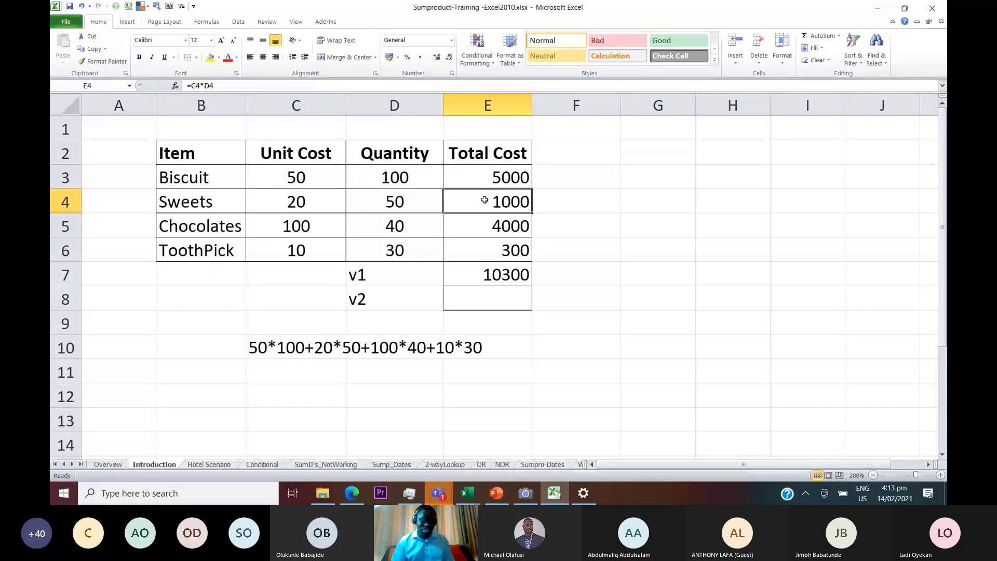
double_click(484, 201)
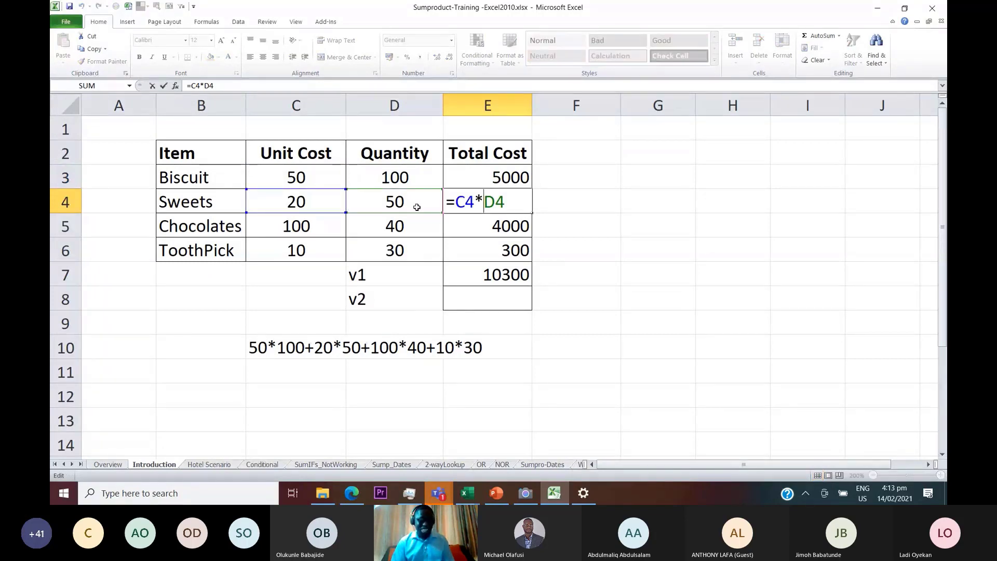
key("ctrl+Return")
left_click(487, 233)
double_click(487, 233)
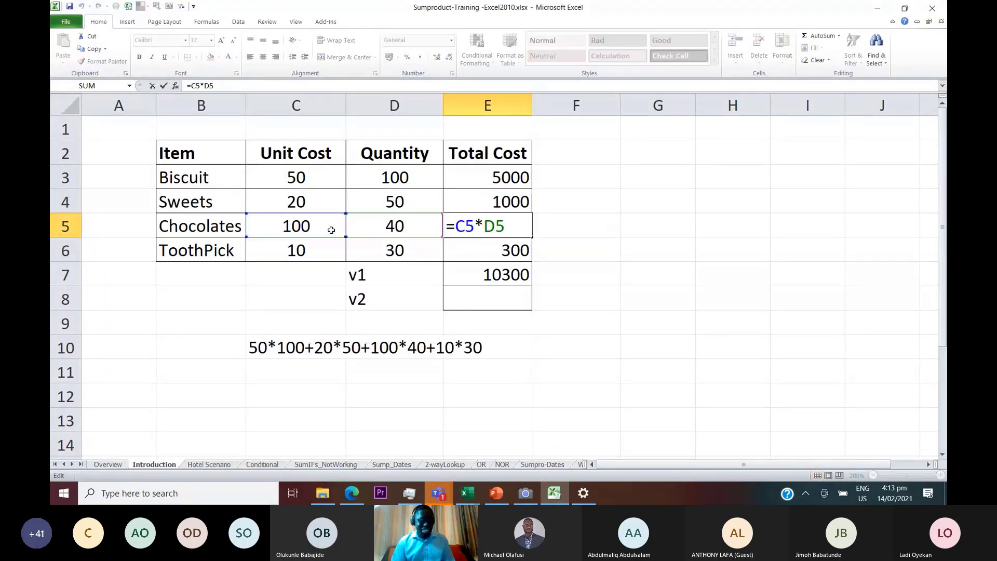
key("ctrl+Return")
left_click(490, 246)
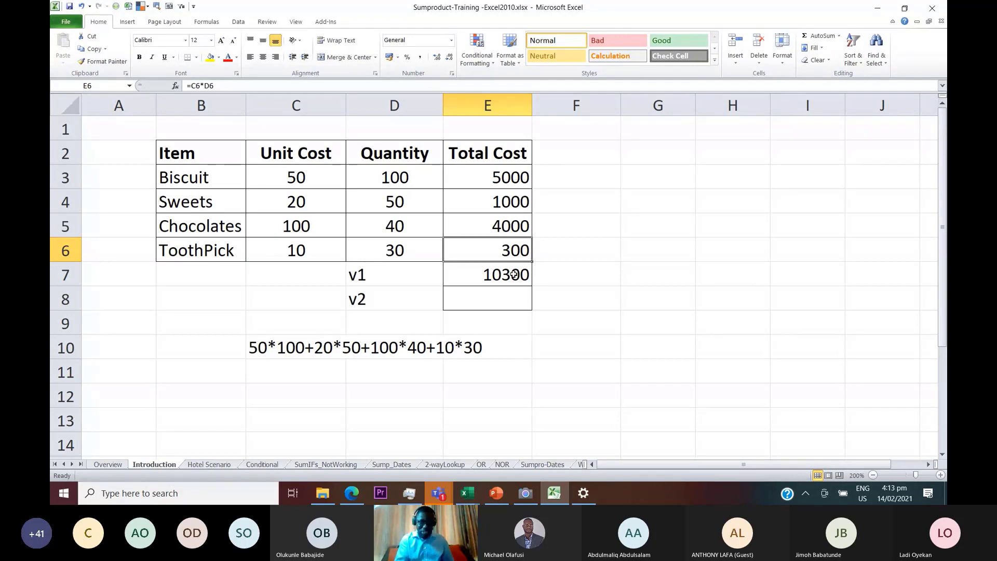
left_click_drag(499, 179, 505, 252)
Calculate the overall cost in the v2 cell E8 with =SUMPRODUCT(C3:C6,D3:D6)
left_click(498, 298)
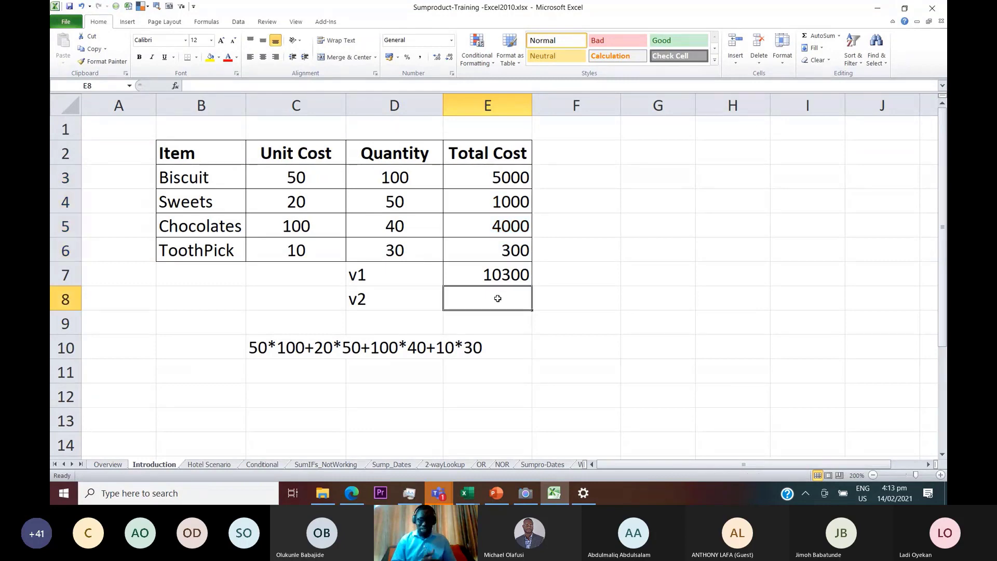
type("=sumprod")
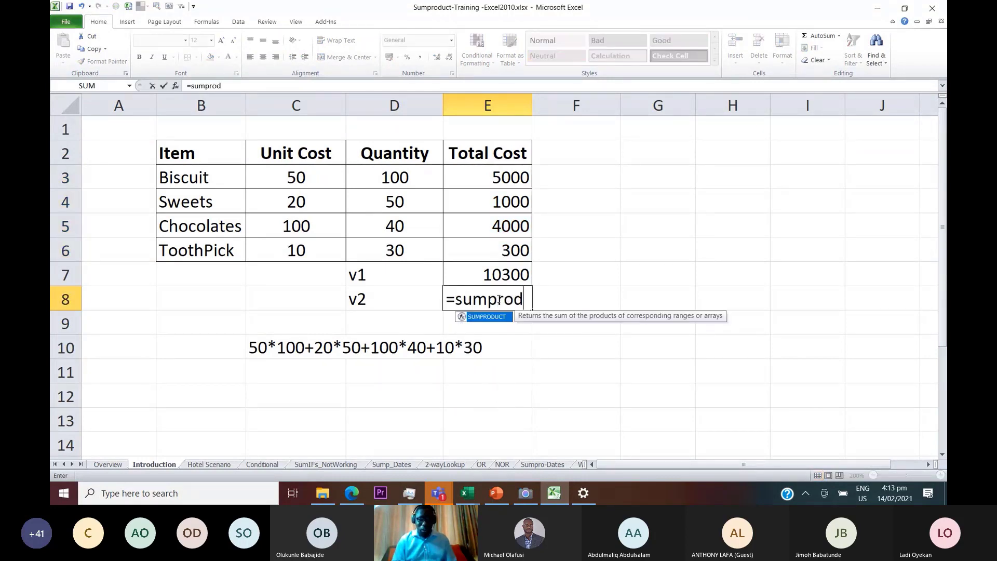
key("Tab")
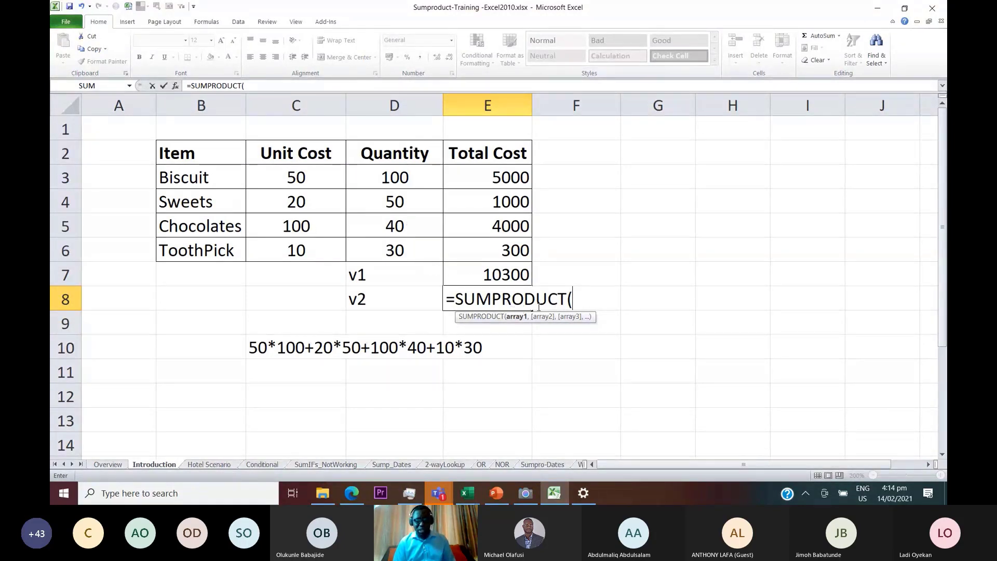
left_click_drag(319, 174, 321, 250)
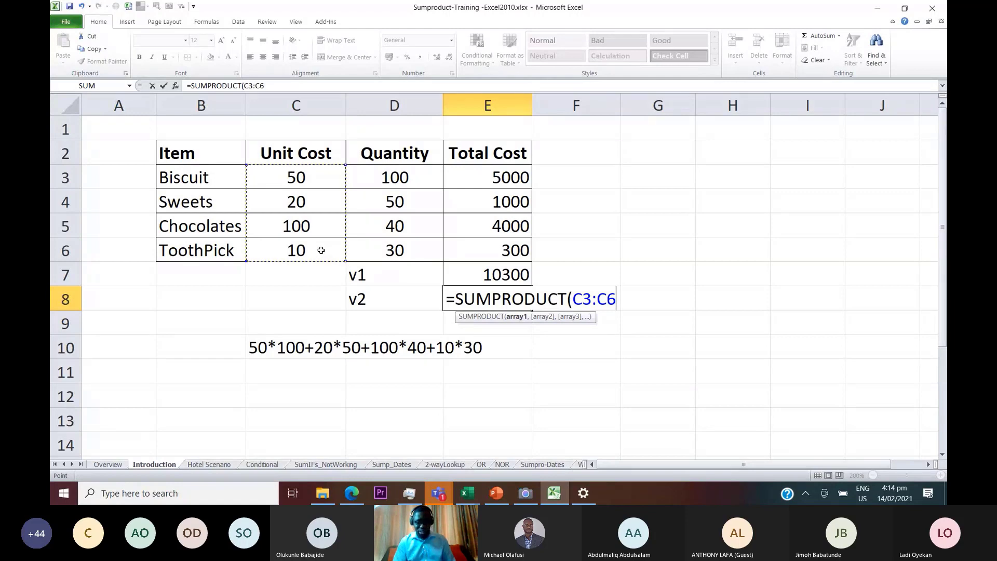
type(",")
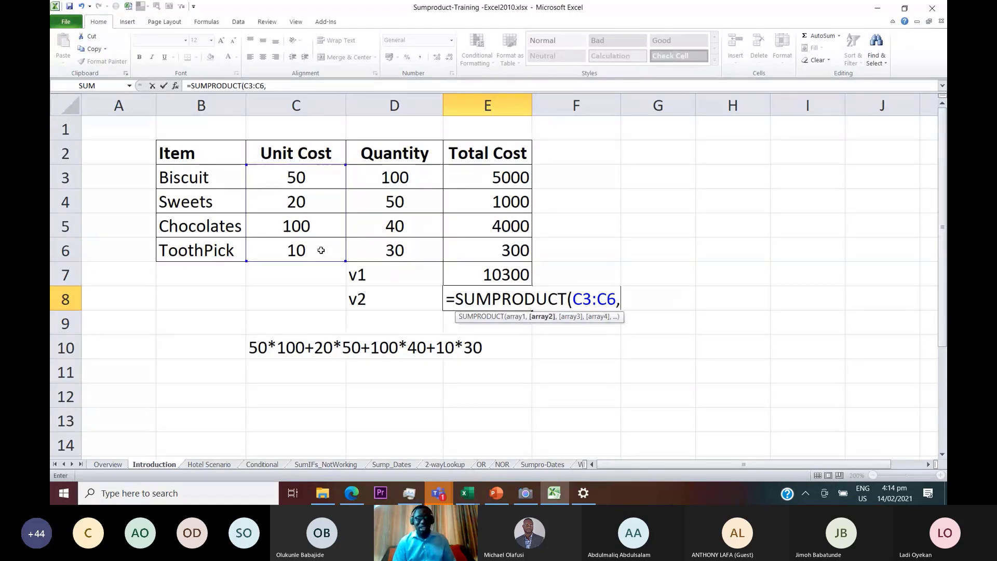
left_click_drag(382, 174, 389, 251)
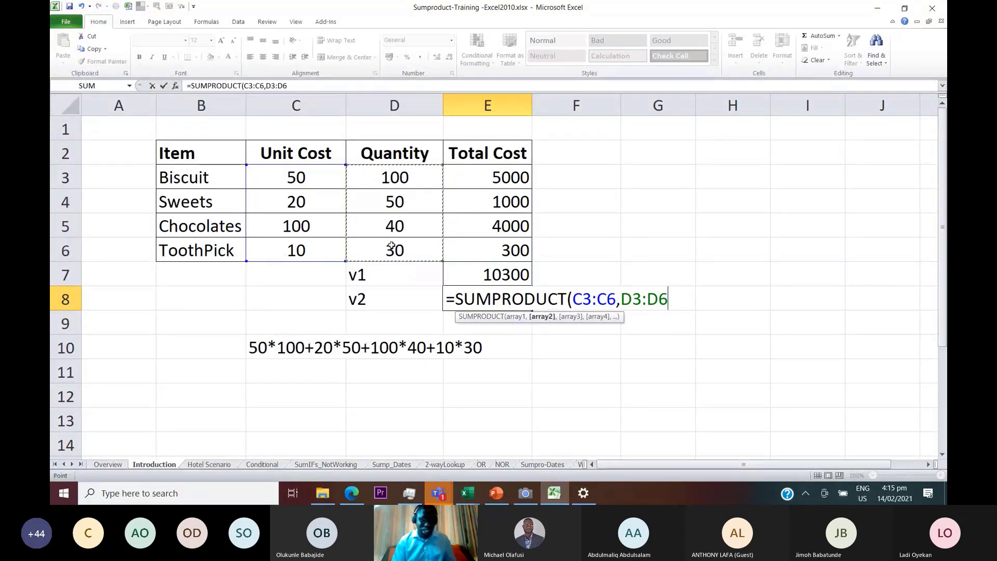
type(")")
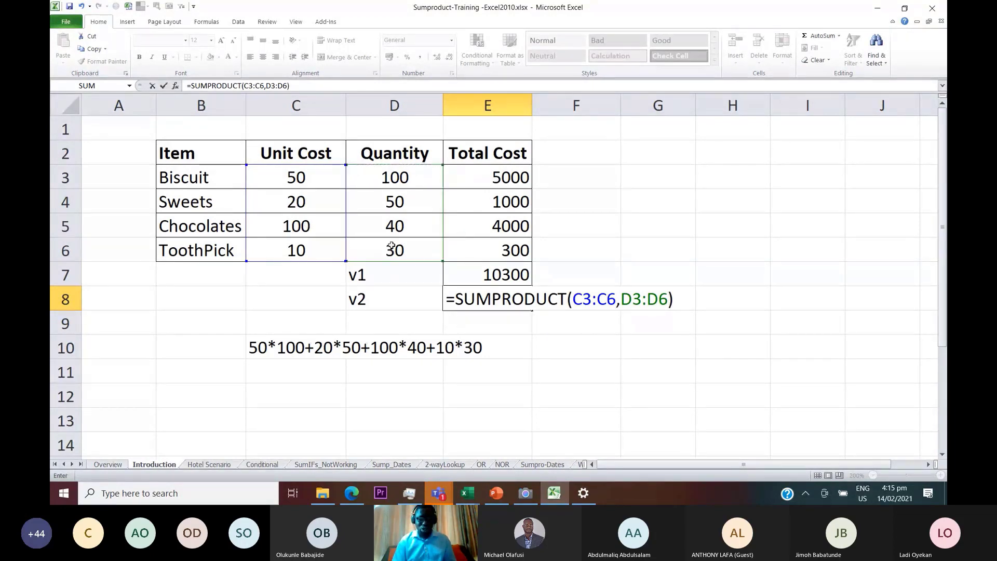
key("ctrl+Return")
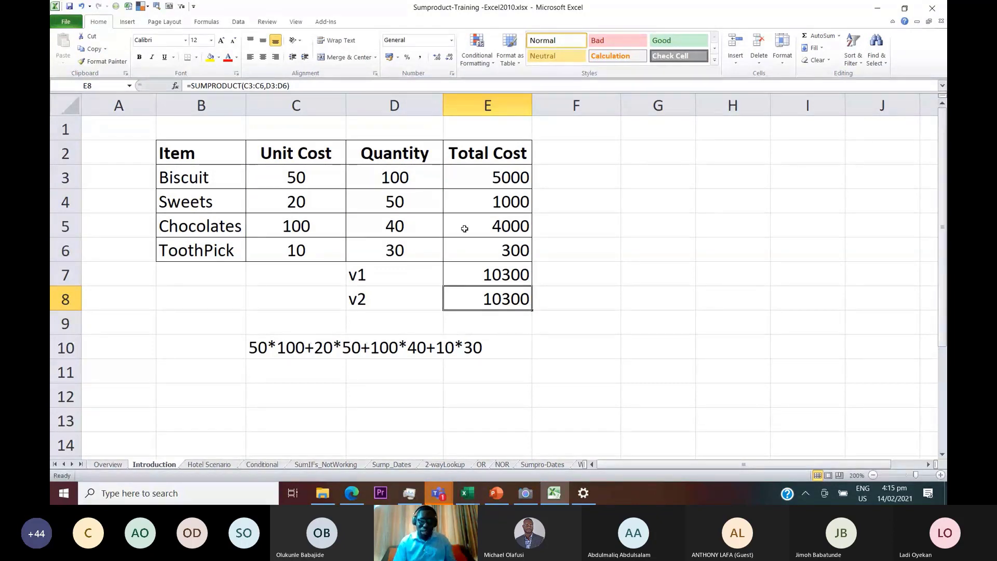
Clear the row totals and the v1 sum in E3:E7, and open the SUMPRODUCT formula in E8 for inspection
left_click_drag(470, 179, 486, 267)
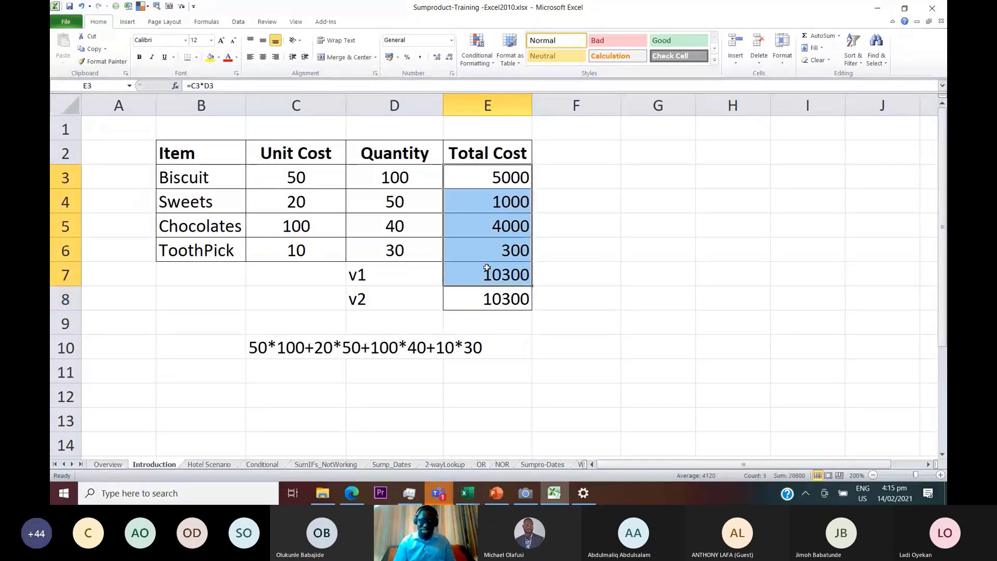
key("Delete")
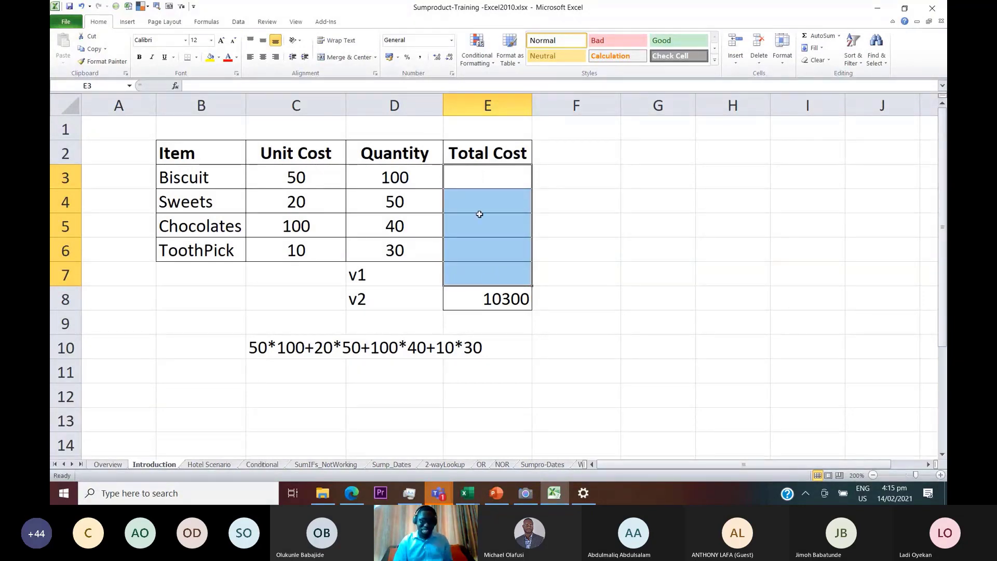
left_click(482, 307)
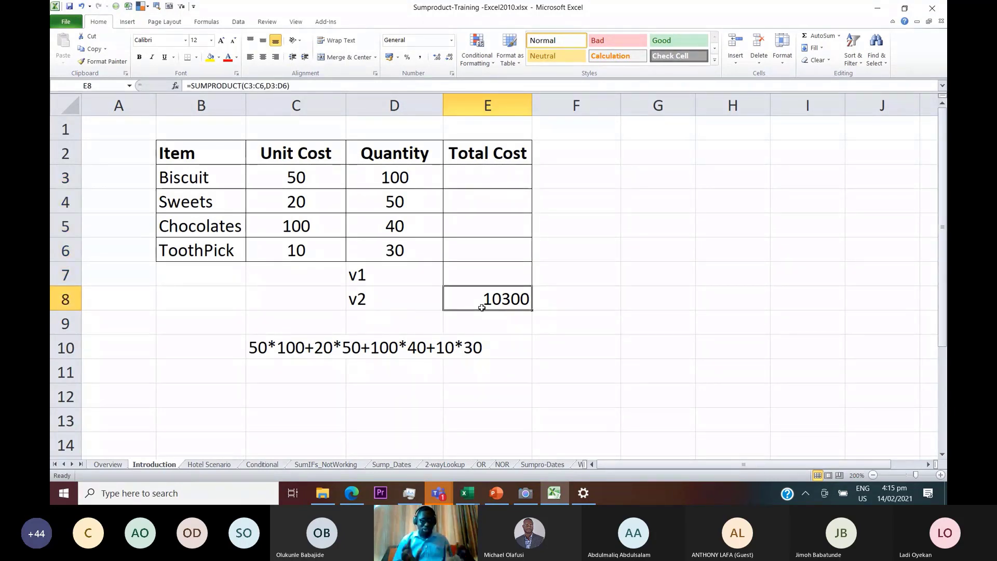
double_click(482, 307)
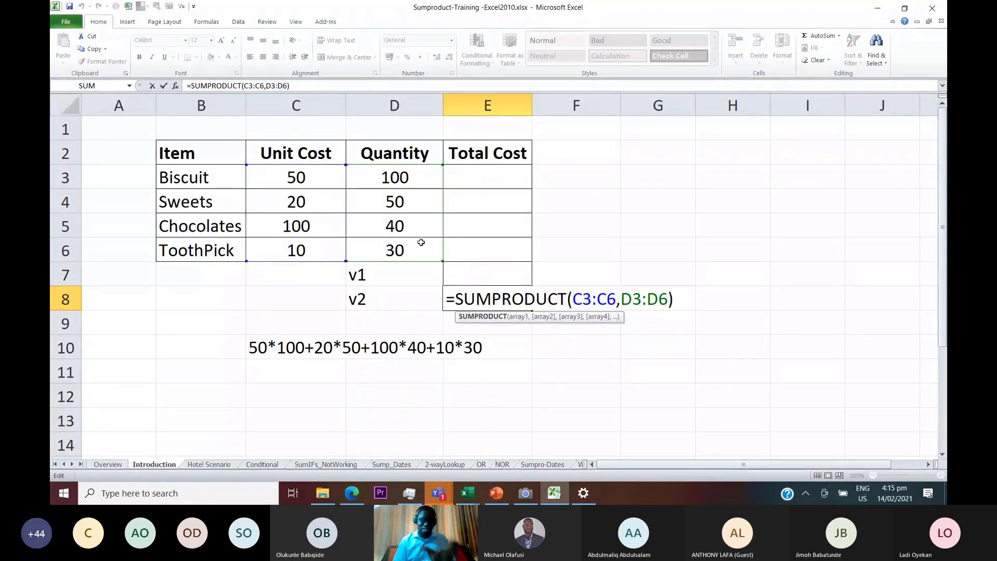
Close the SUMPRODUCT formula in E8, then switch to PowerPoint and review the Function's remarks slide
key("Return")
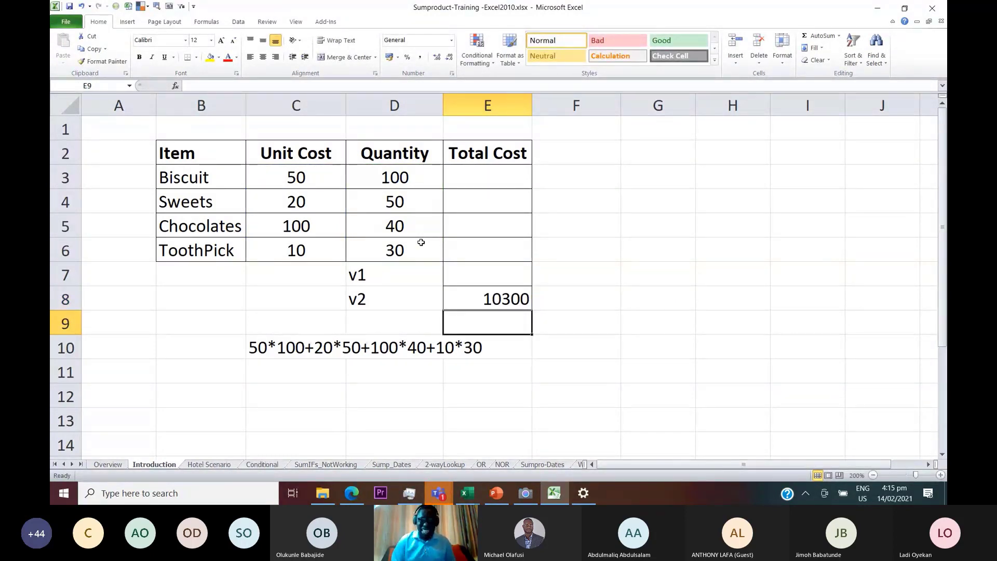
left_click(475, 301)
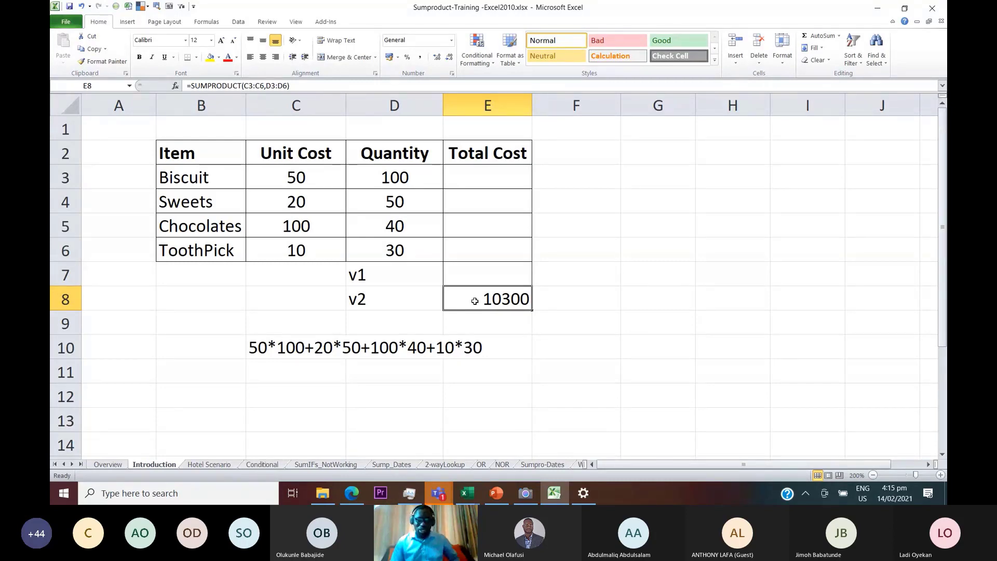
left_click(500, 496)
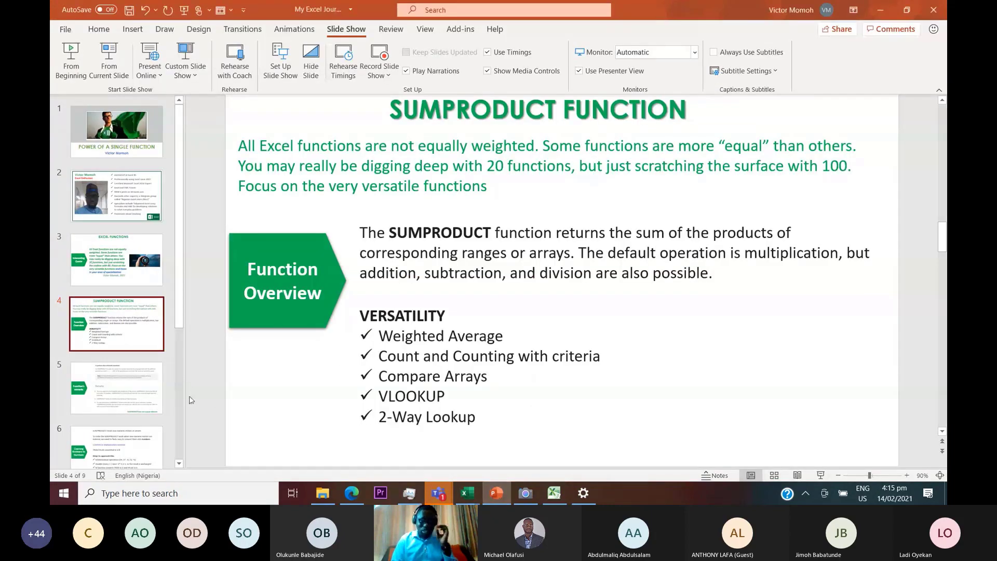
left_click(113, 382)
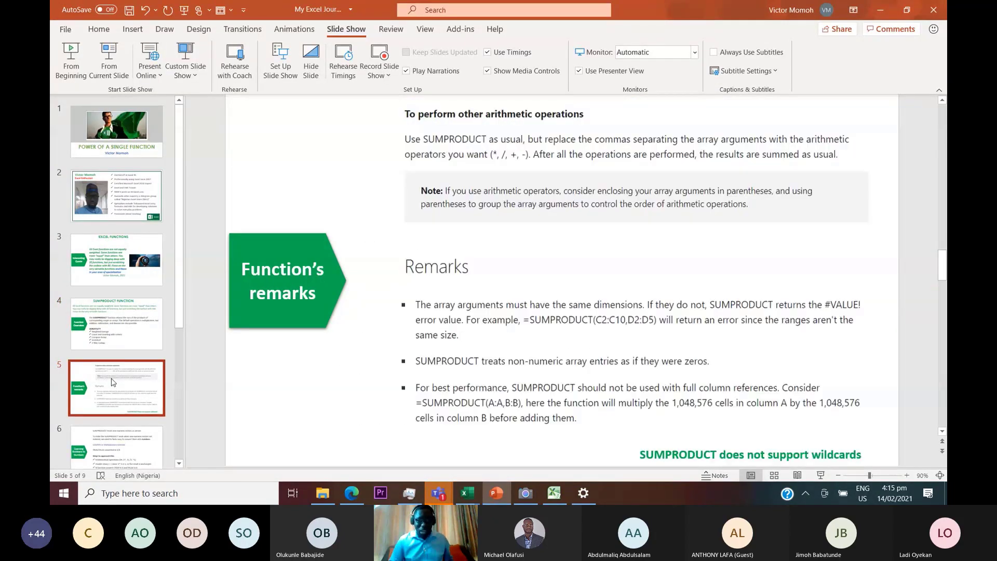
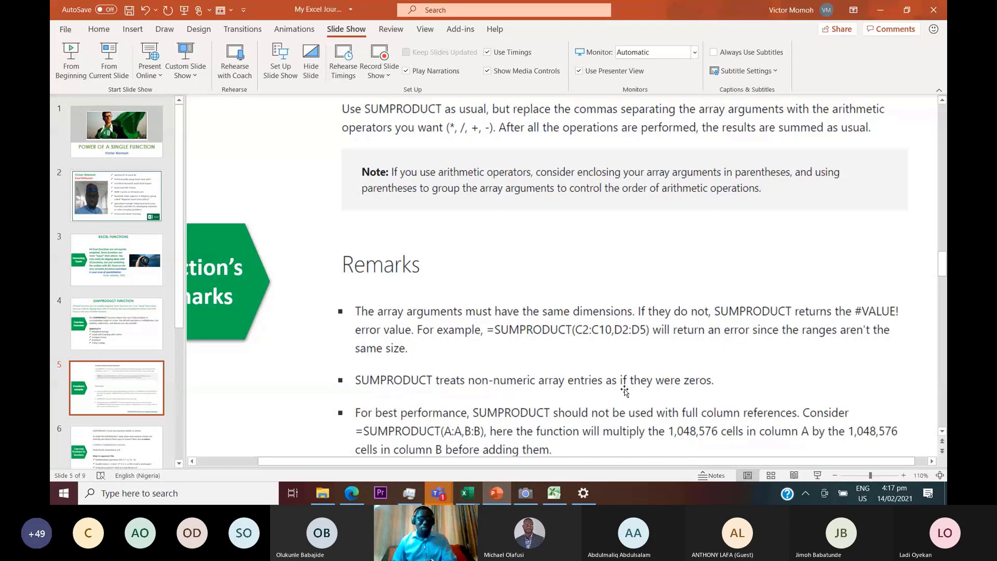
Switch to Excel and calculate the Single room's discounted total in F3 of the Hotel Scenario sheet with =C3*D3*(1-E3/100)
key("alt+Tab")
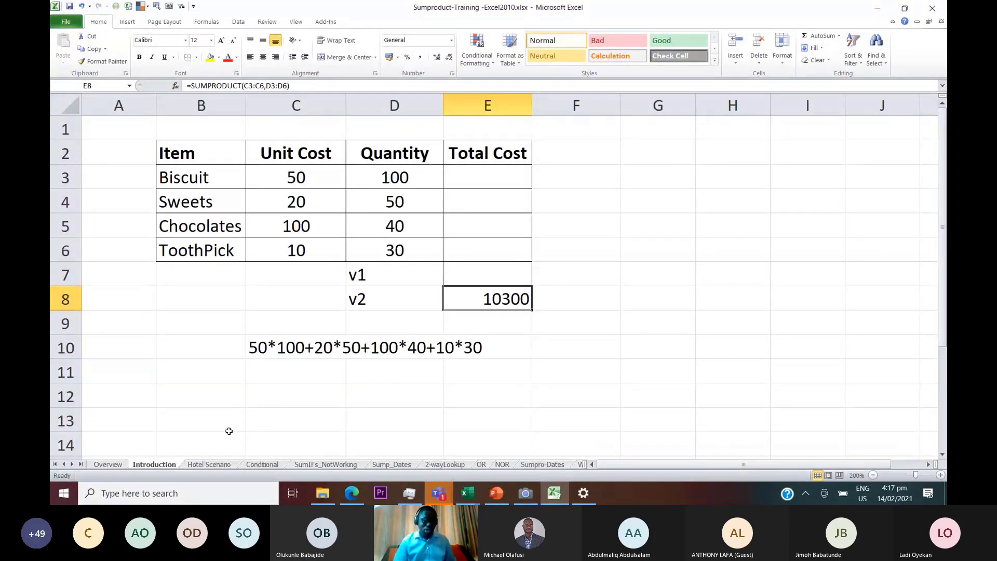
left_click(211, 464)
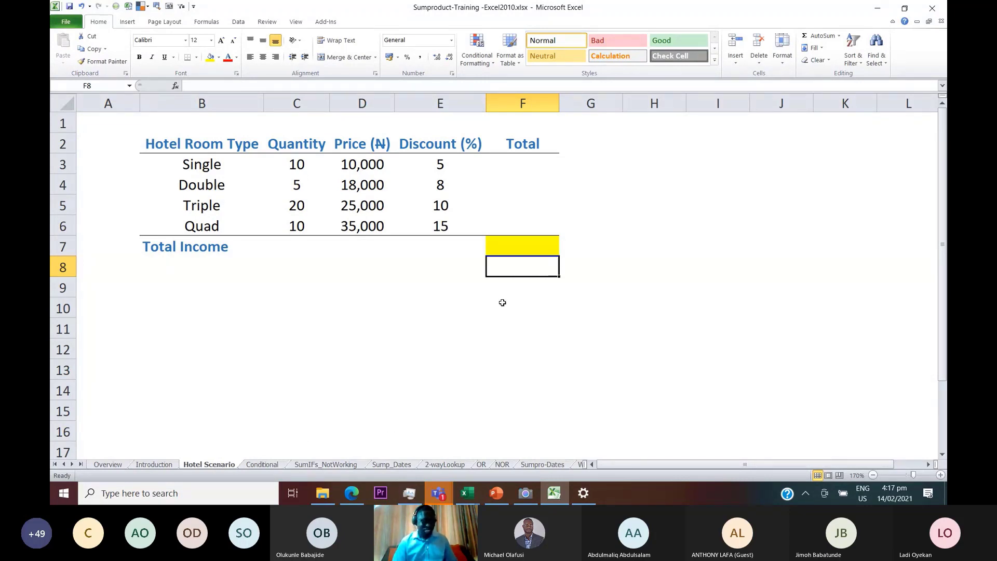
left_click(522, 164)
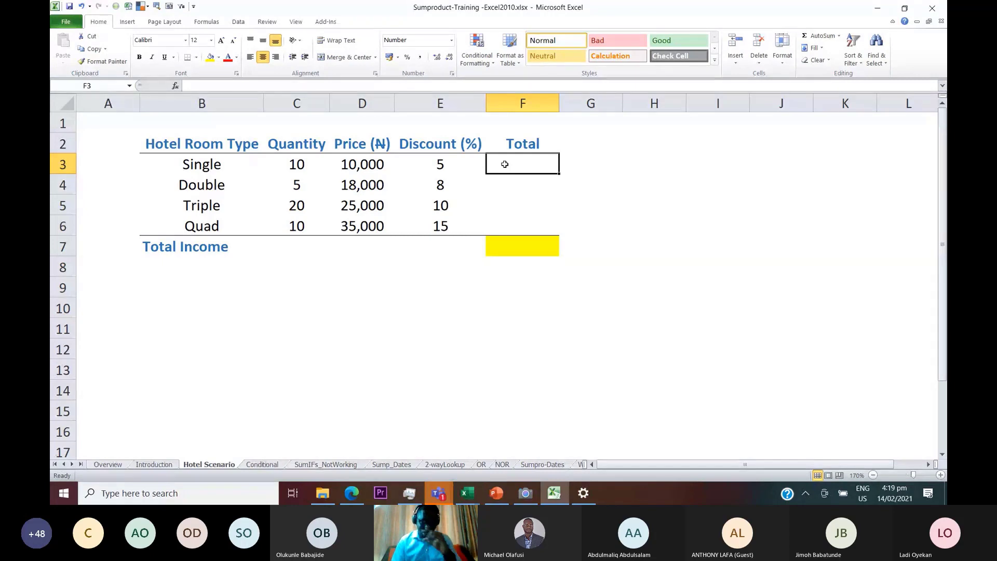
type("=")
key("Left")
key("Left")
key("Left")
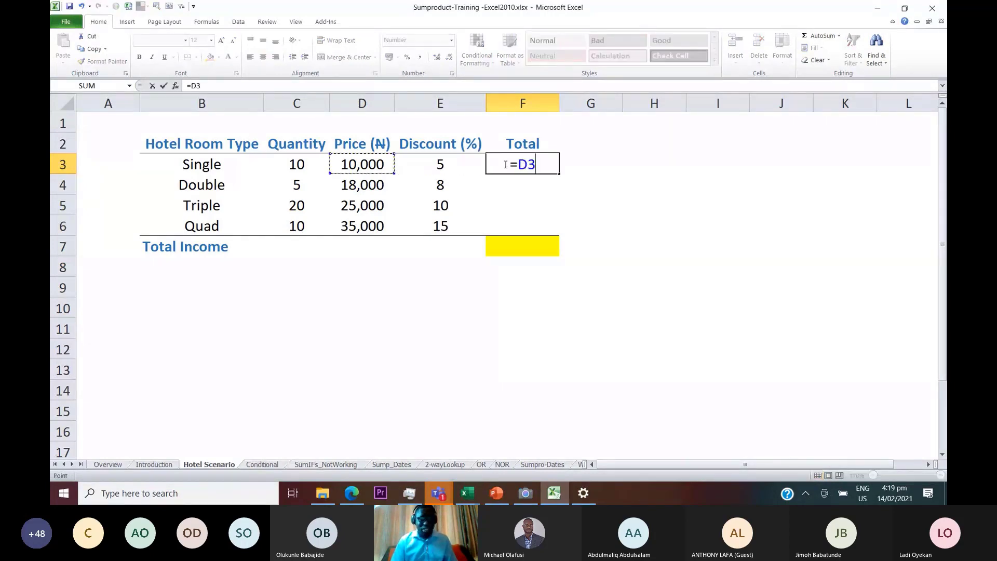
type("*")
key("Left")
key("Left")
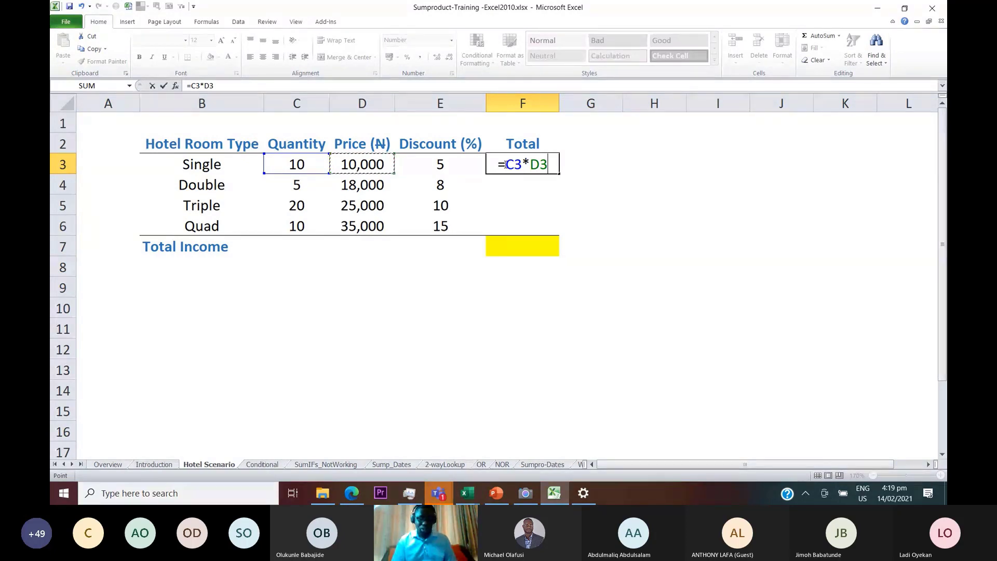
type("*")
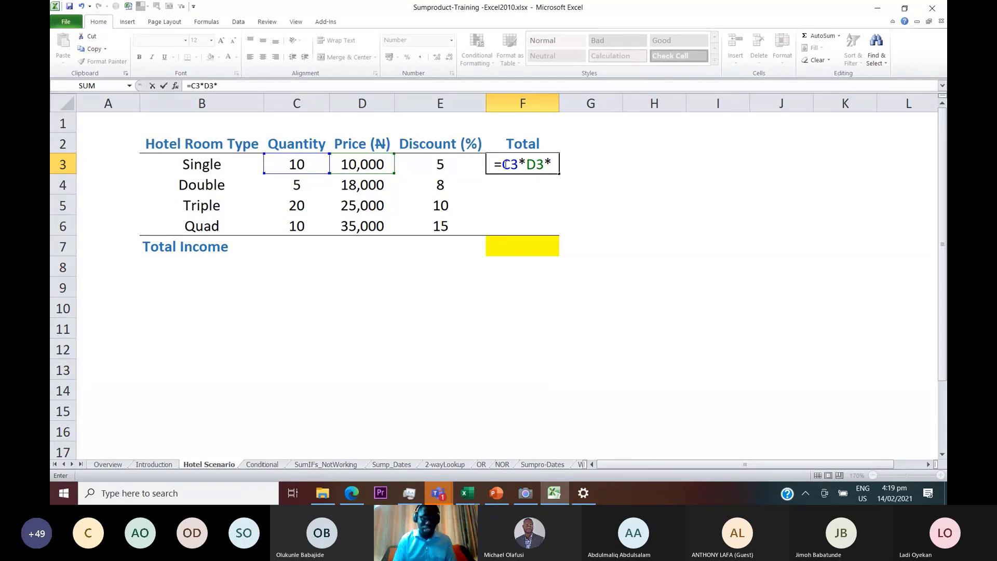
type("(1-")
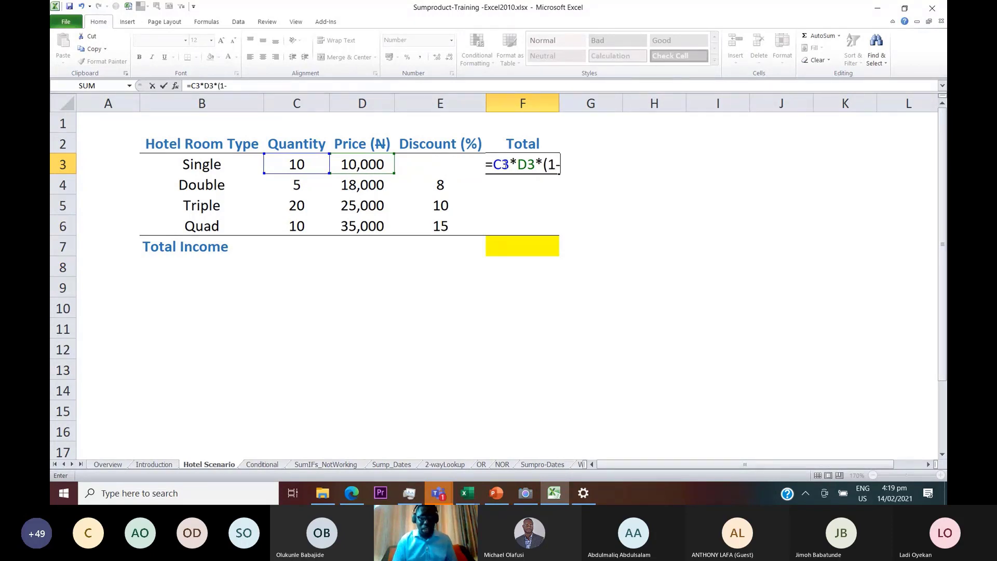
left_click(422, 179)
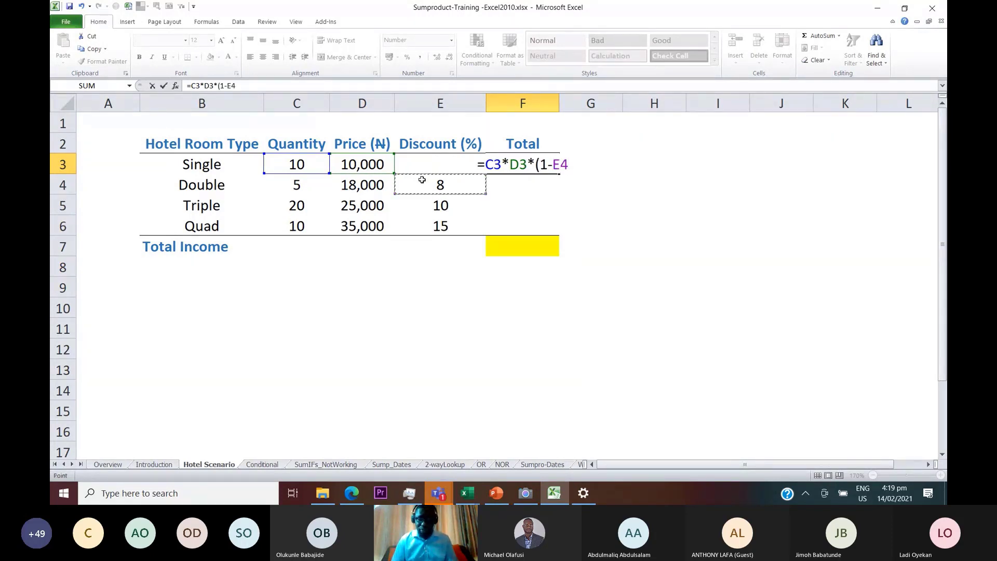
key("Up")
type("/100")
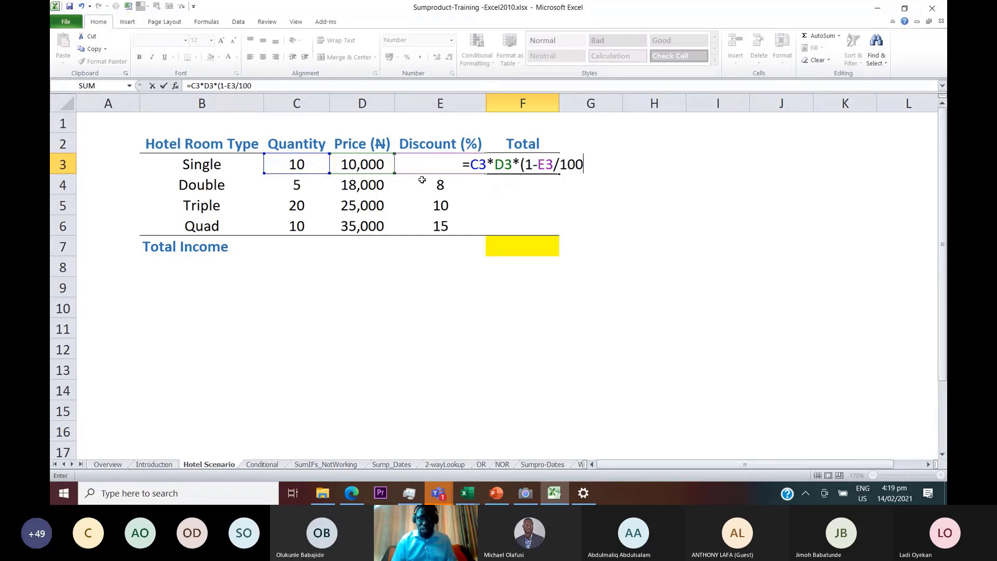
key("ctrl+Return")
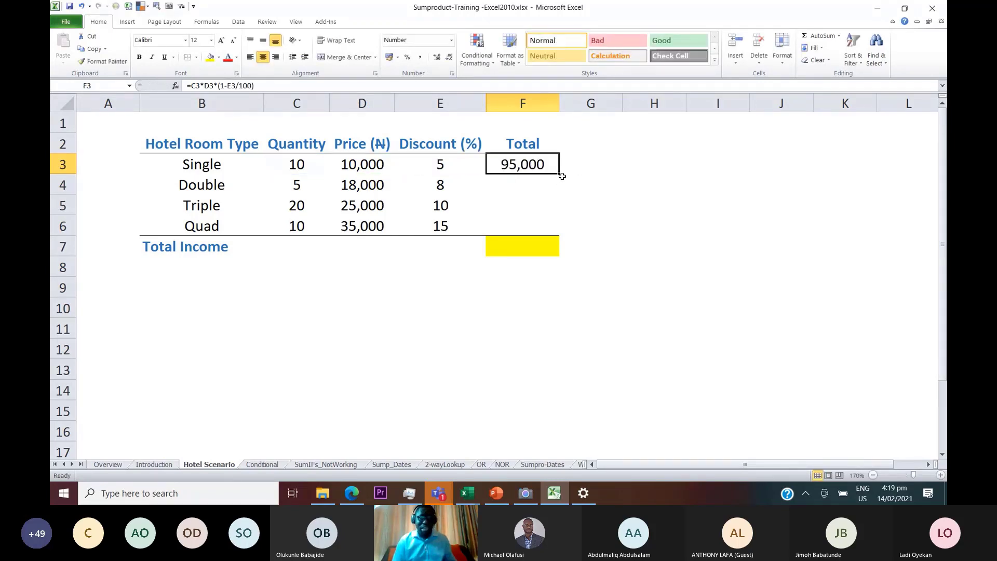
Fill the discounted total formula from F3 down to F6 and inspect the copied formula in F4
left_click_drag(561, 176, 557, 235)
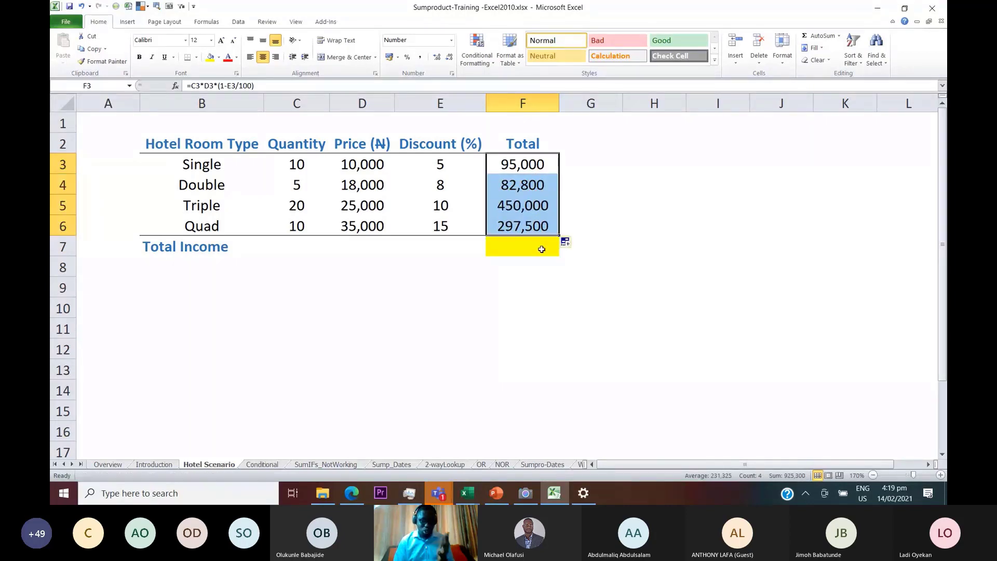
left_click(532, 185)
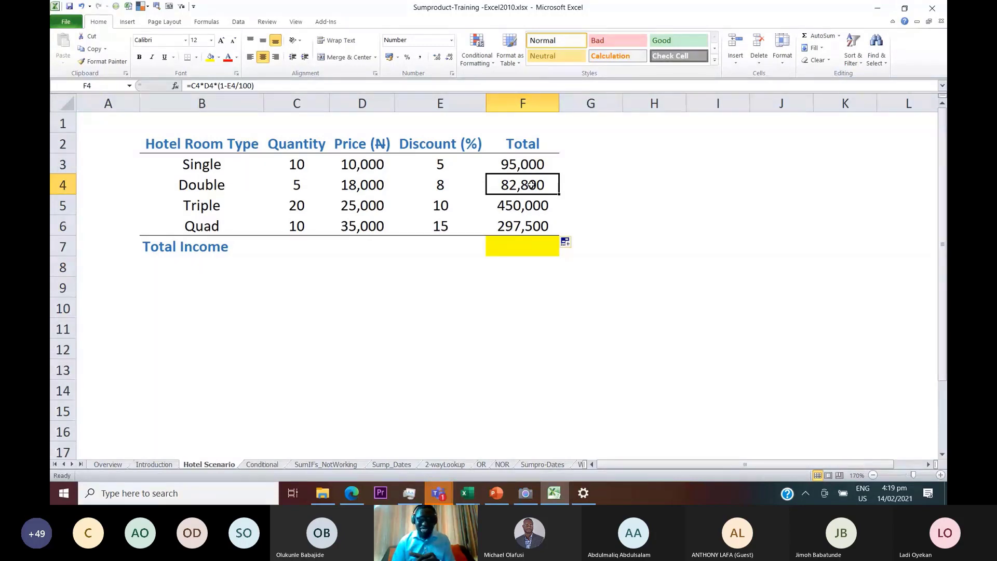
double_click(532, 185)
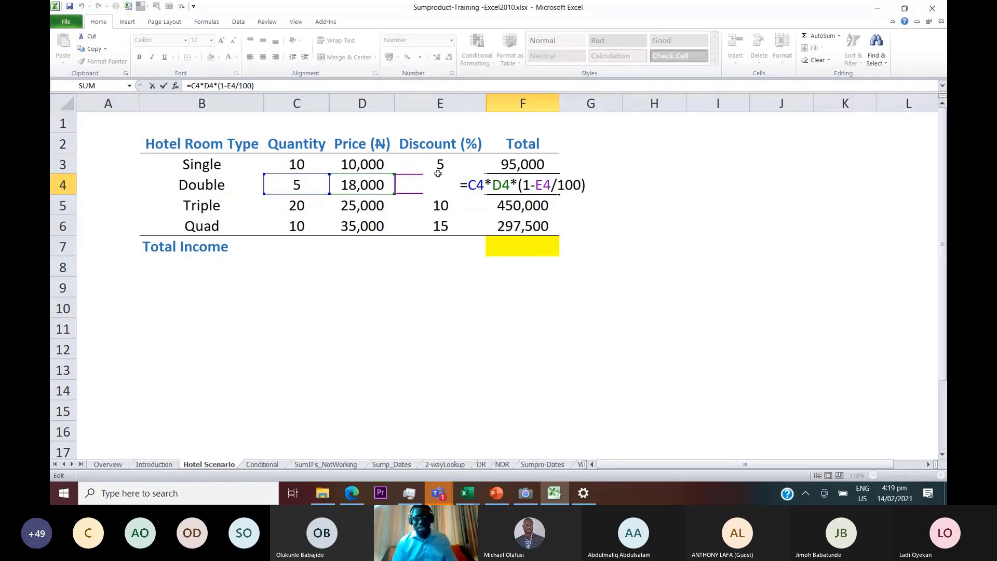
key("Escape")
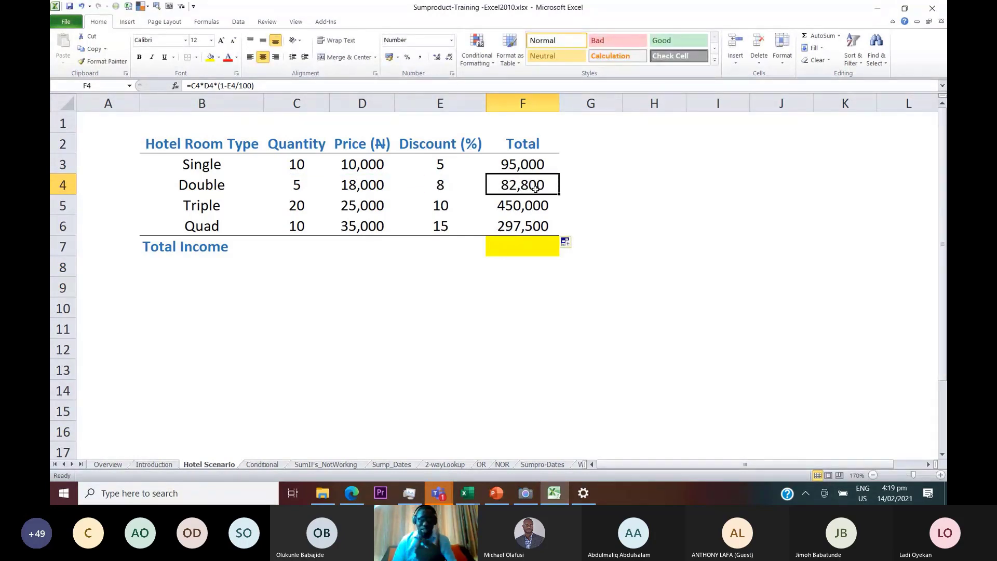
Add up the room totals in the Total Income cell F7 with =SUM(F3:F6)
left_click(537, 247)
key("alt+equal")
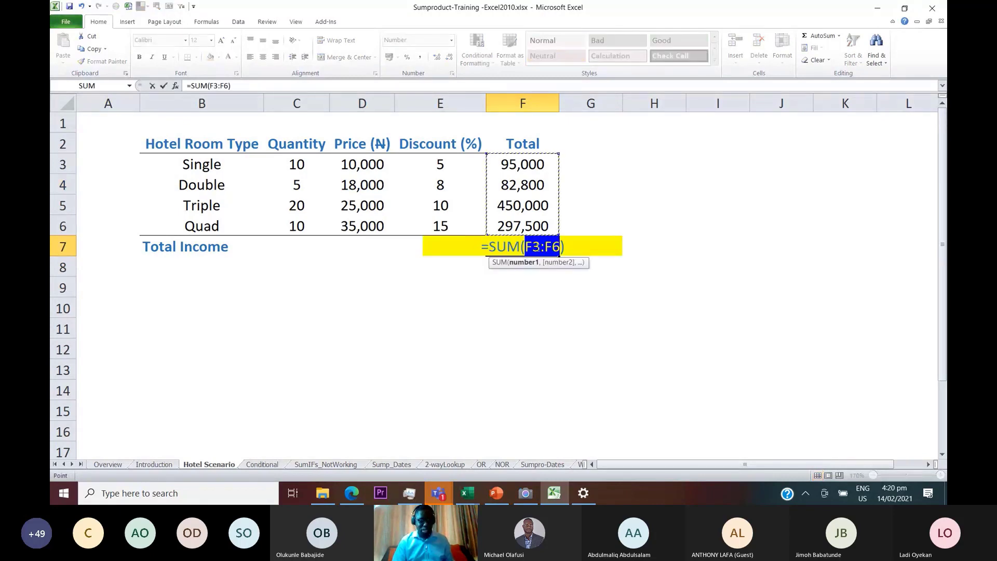
key("alt+equal")
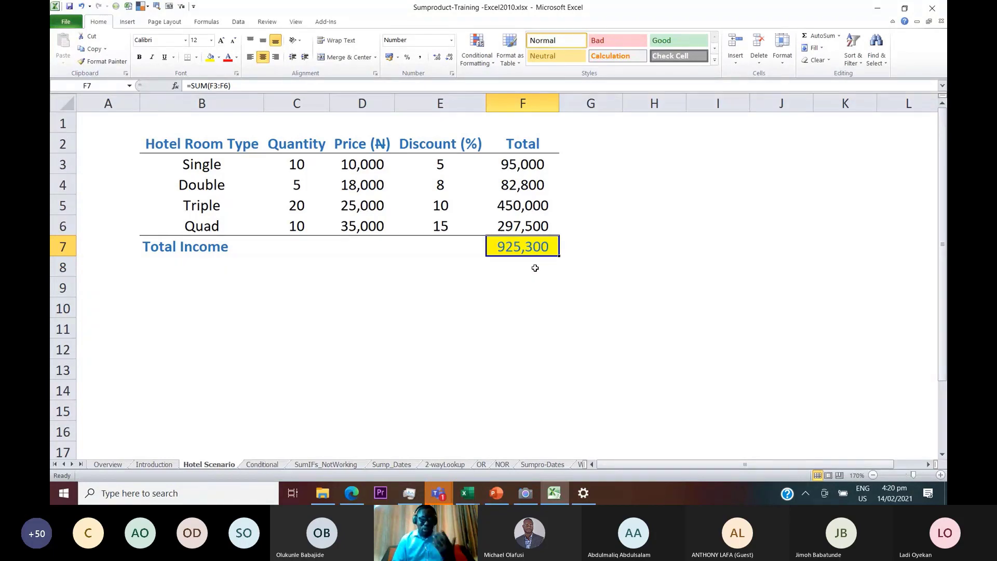
Examine the row formulas in F3 and F4 and the Total Income sum in F7
left_click(518, 165)
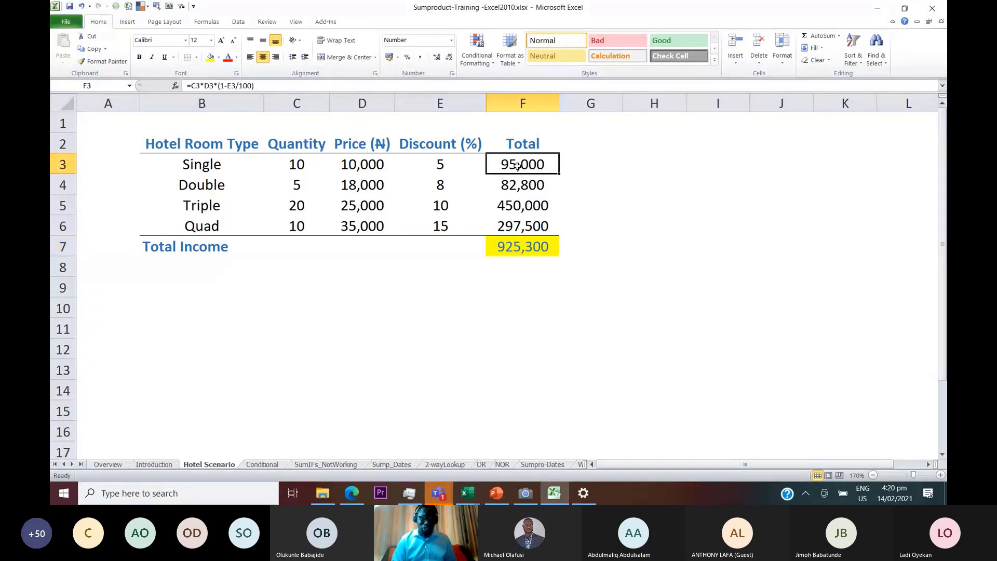
double_click(518, 166)
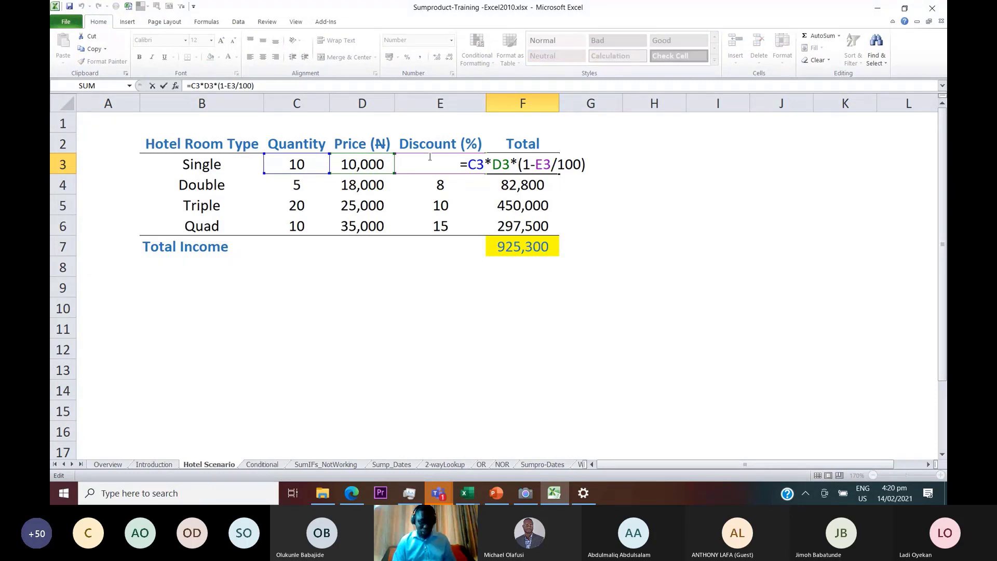
key("Escape")
left_click(518, 189)
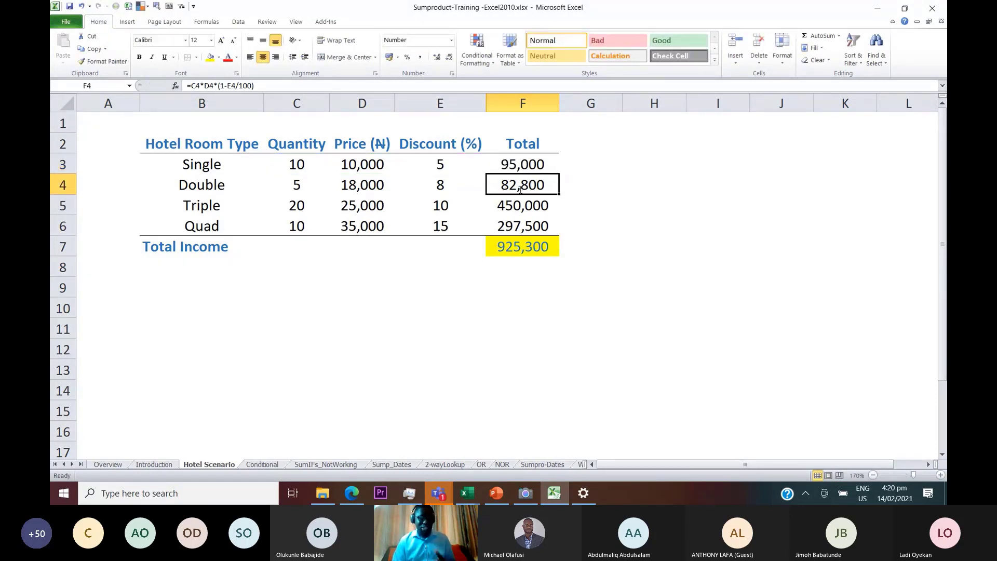
double_click(521, 189)
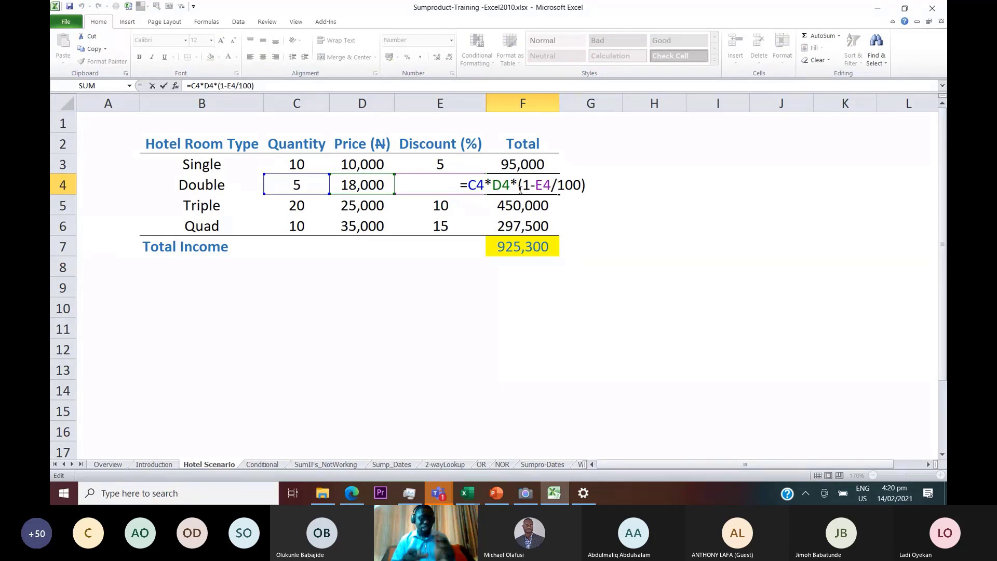
key("Escape")
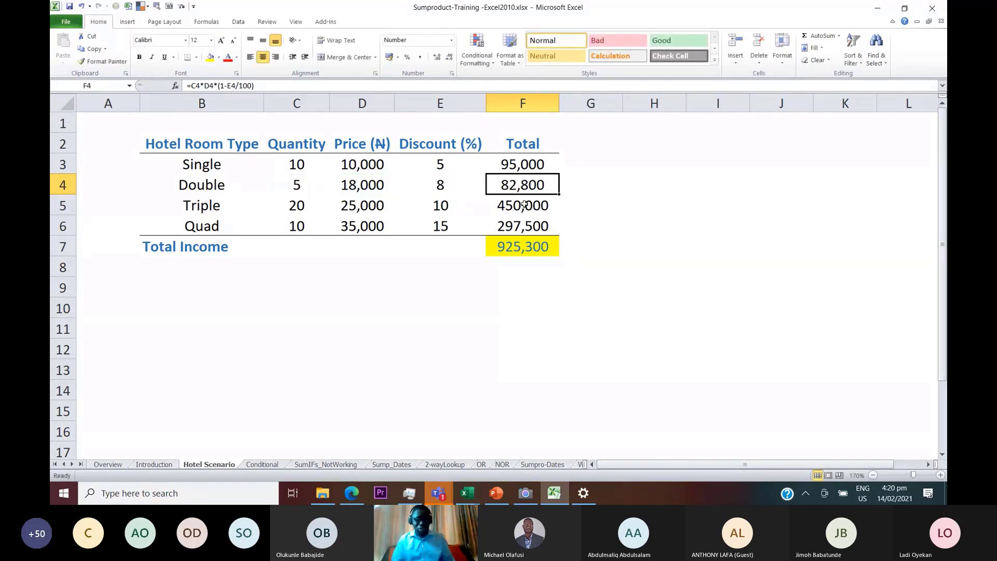
left_click(532, 250)
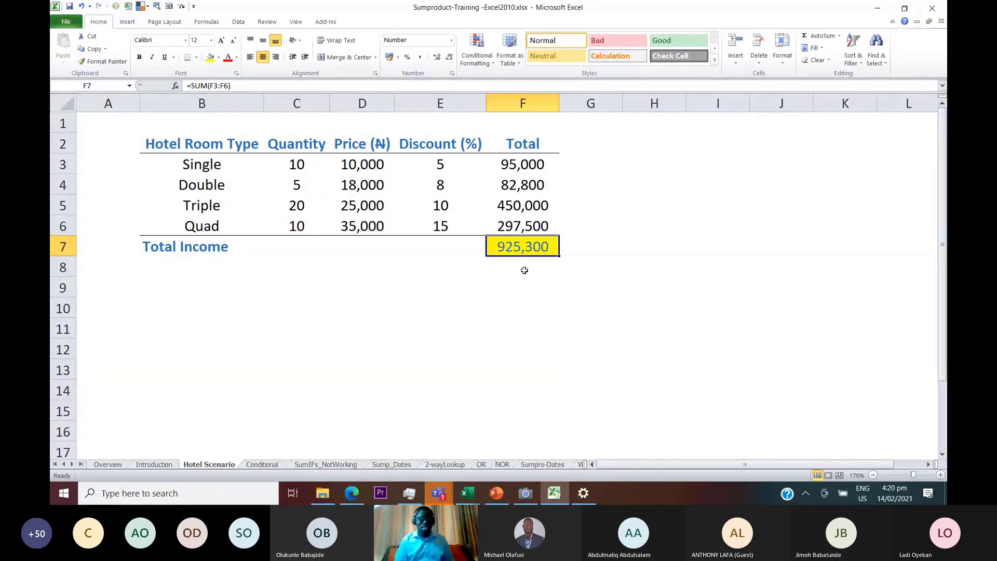
Start a SUMPRODUCT formula in F8 with the quantities C3:C6 and the prices D3:D6 as its first two arrays
left_click(526, 270)
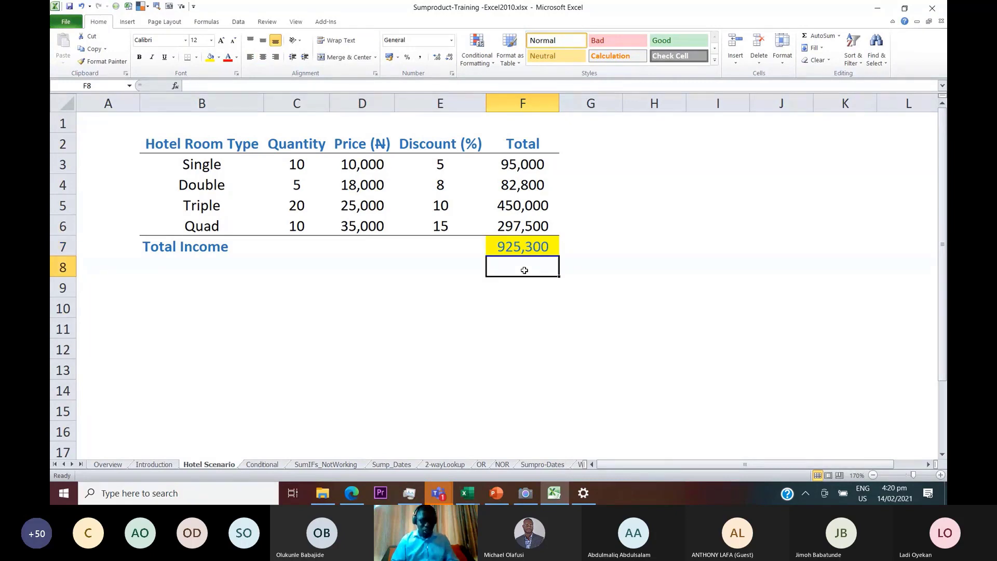
type("=sumpro")
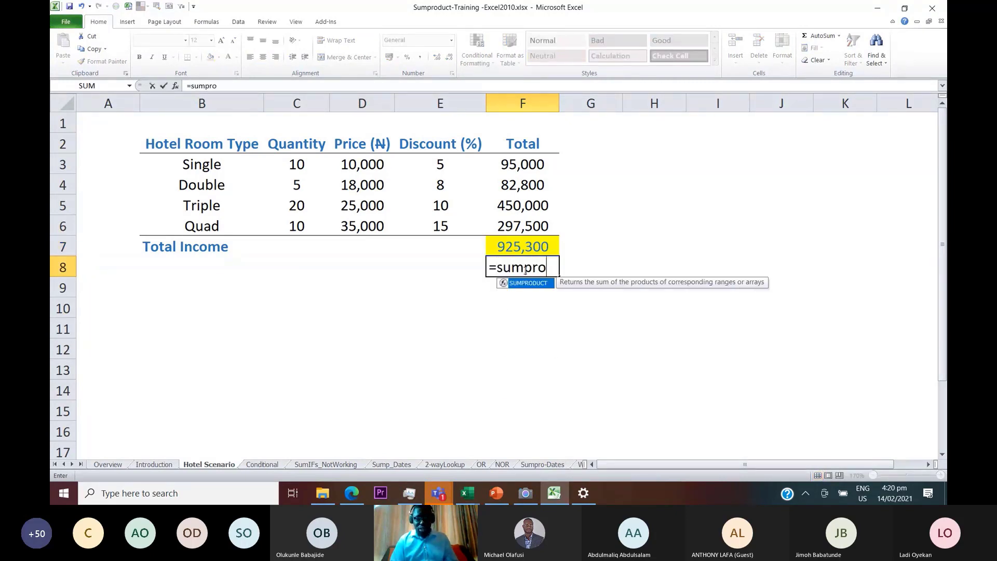
key("Tab")
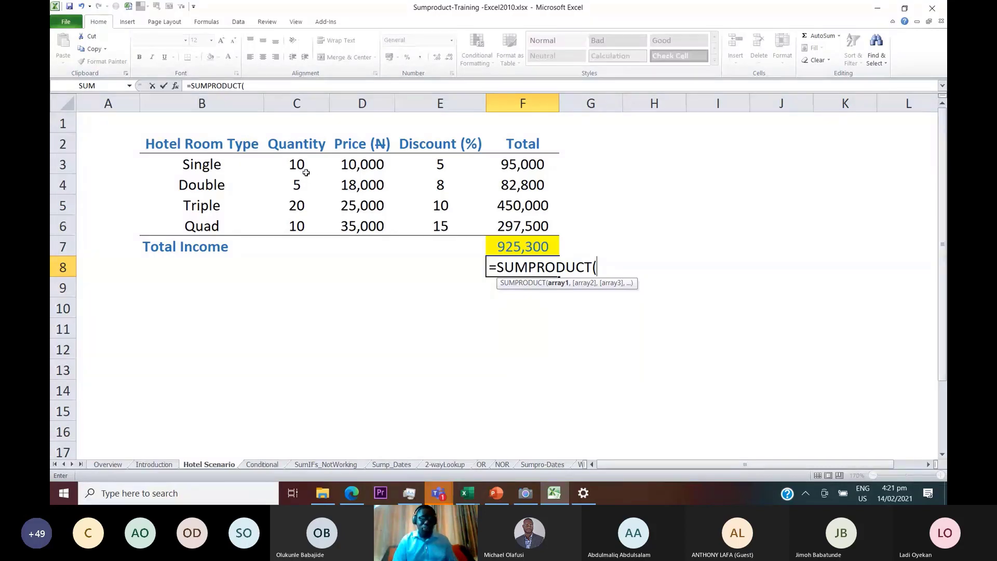
left_click(301, 168)
key("ctrl+shift+Down")
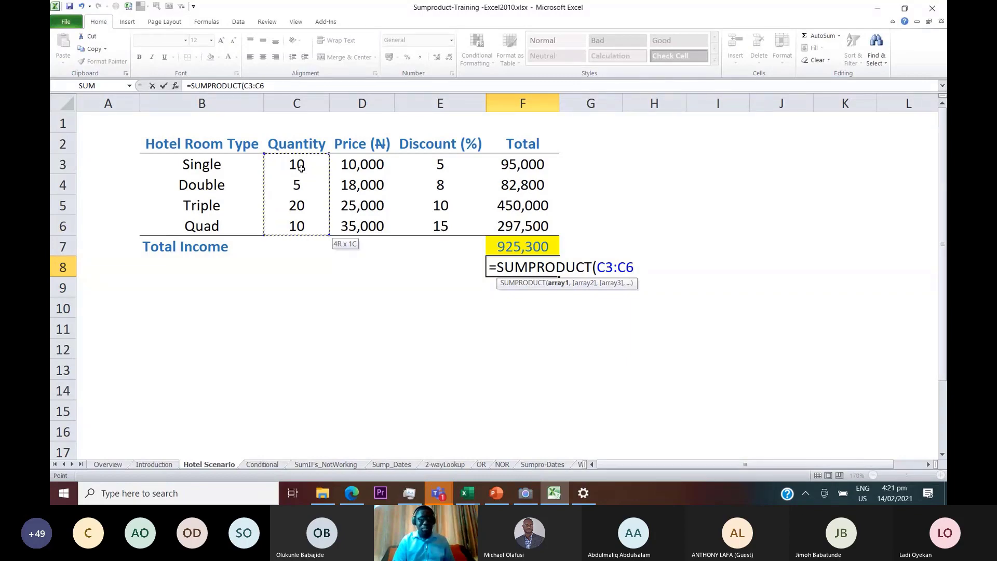
type(",")
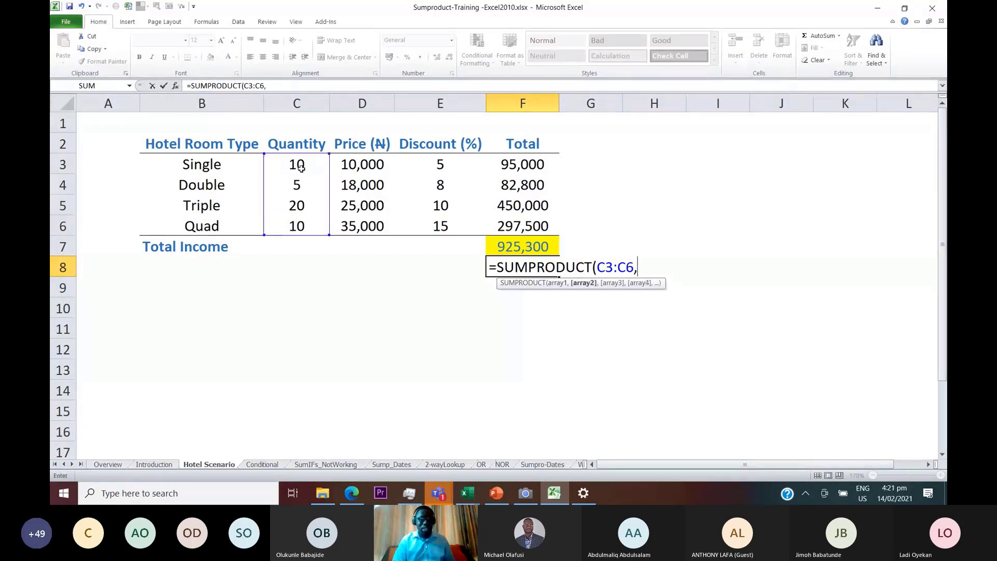
left_click(377, 162)
key("ctrl+shift+Down")
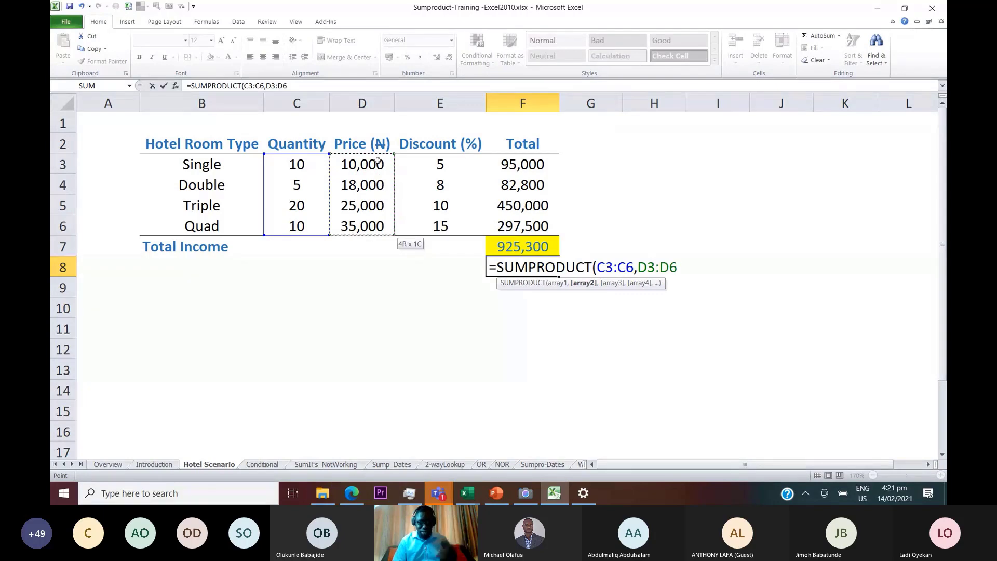
type(",")
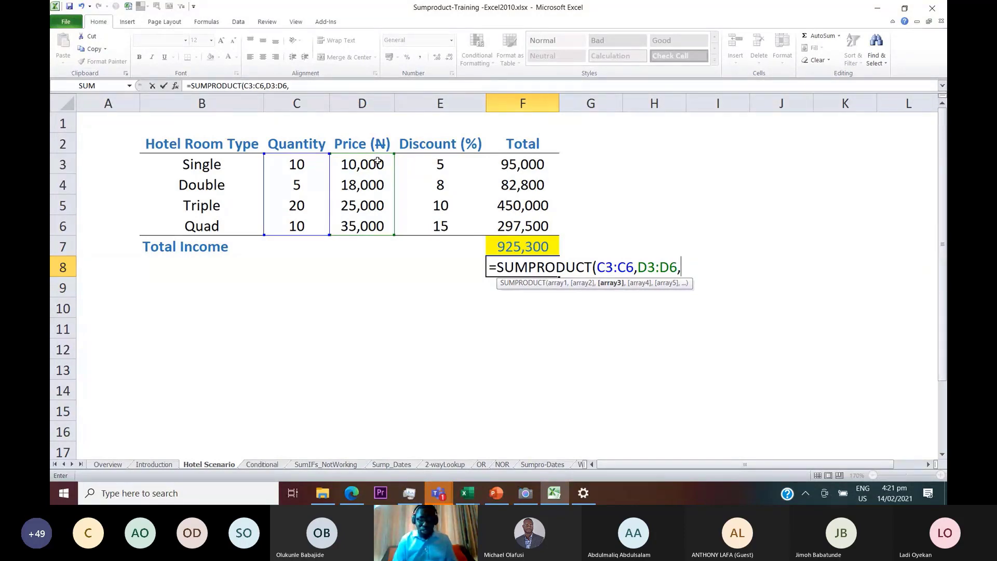
Add the discount factor (1-(E3:E6)/100) as the third SUMPRODUCT array and enter the formula in F8
type("(")
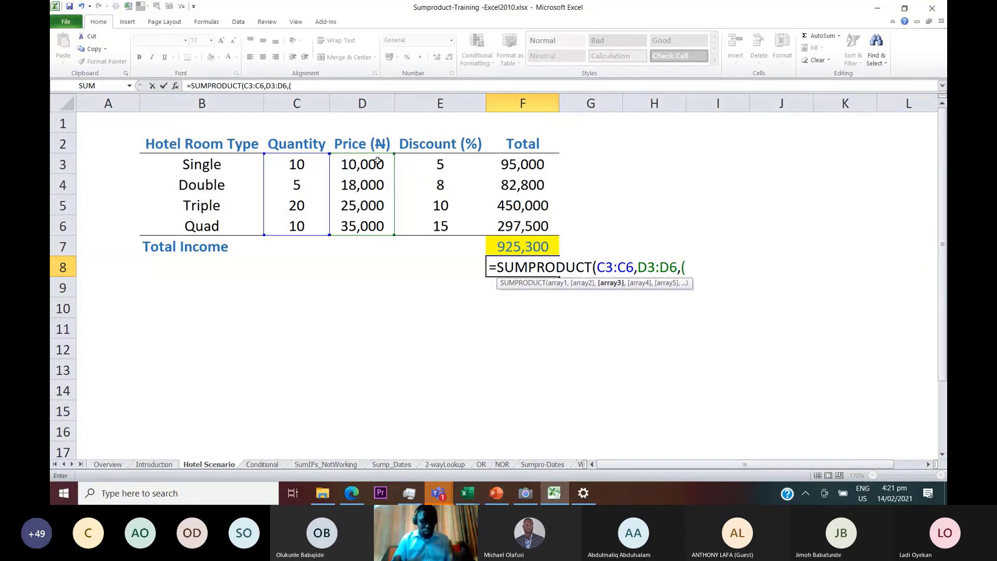
type("1-")
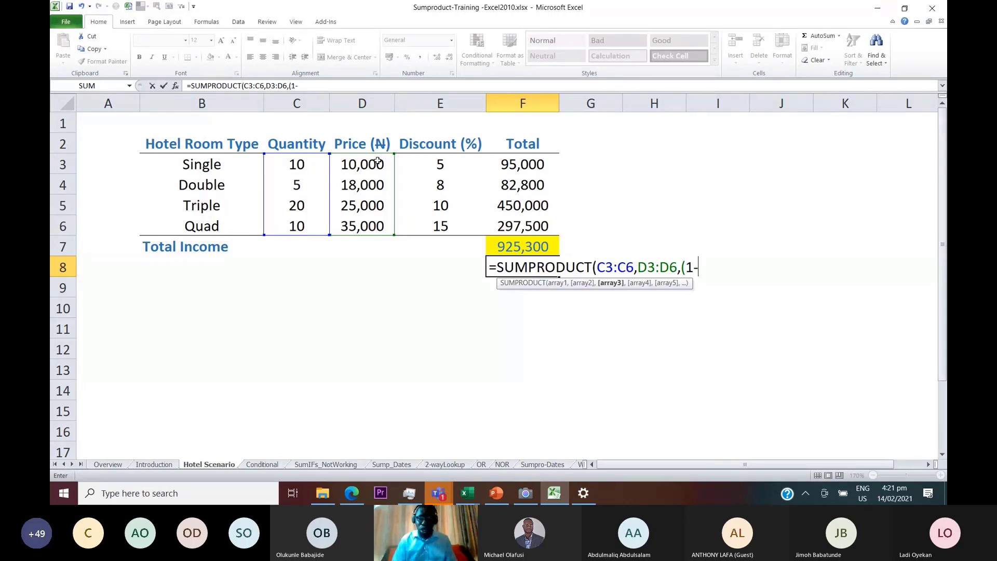
type("(")
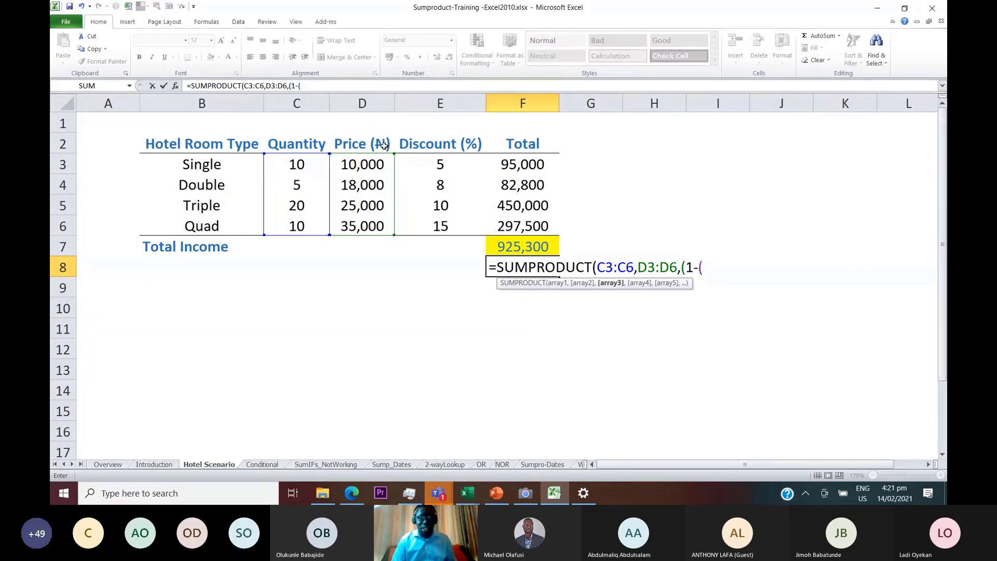
left_click(439, 161)
key("ctrl+shift+Down")
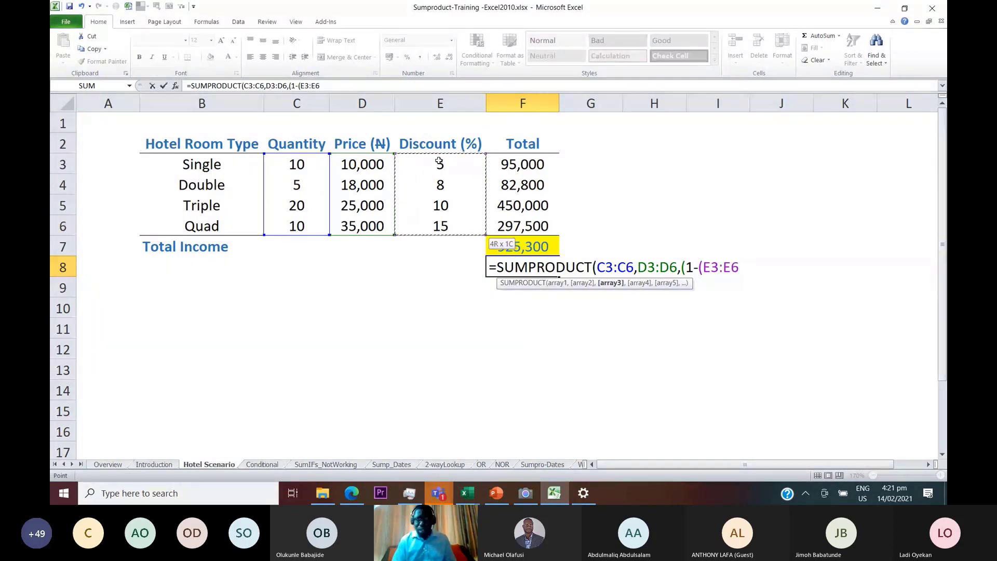
type(")/100)")
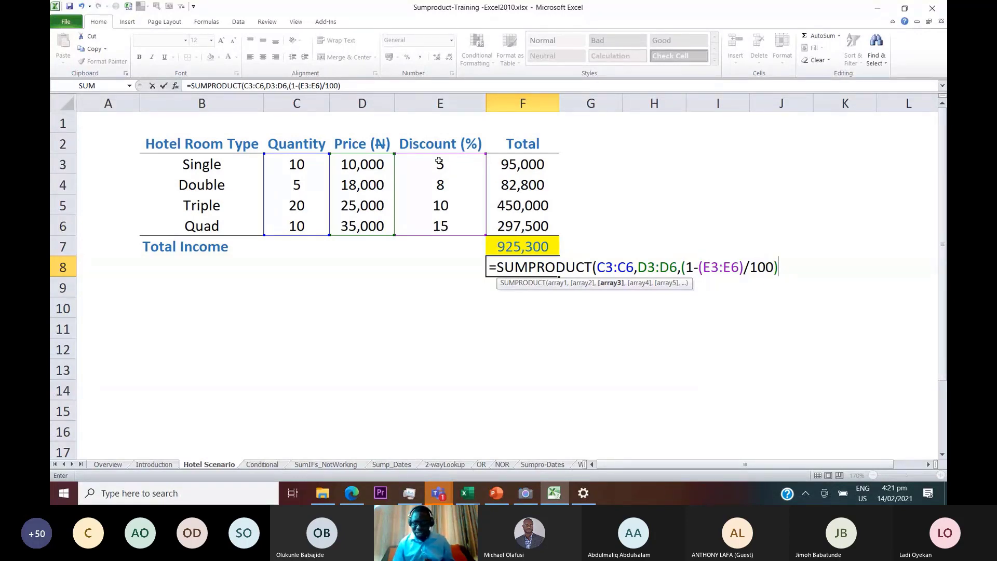
type(")")
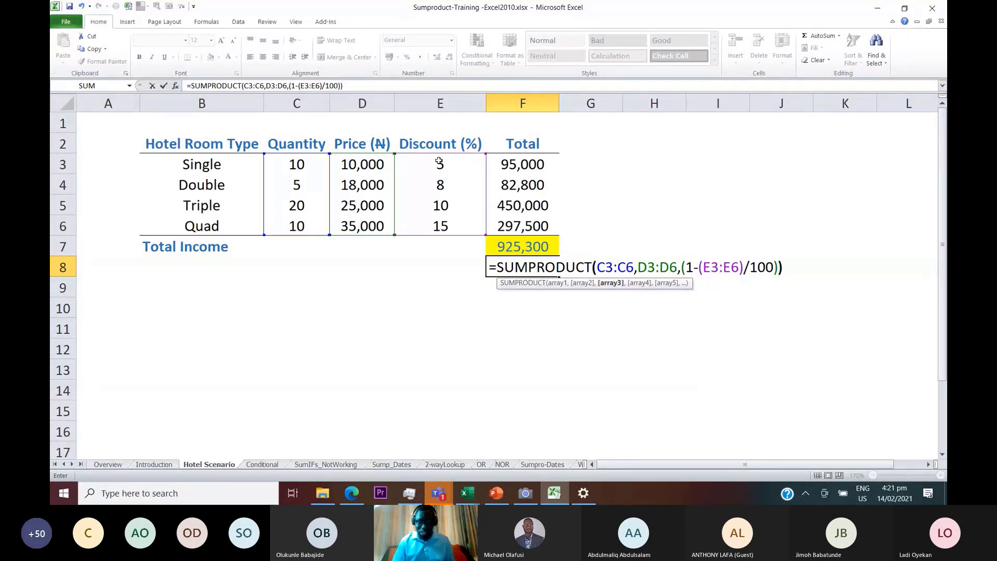
key("ctrl+Return")
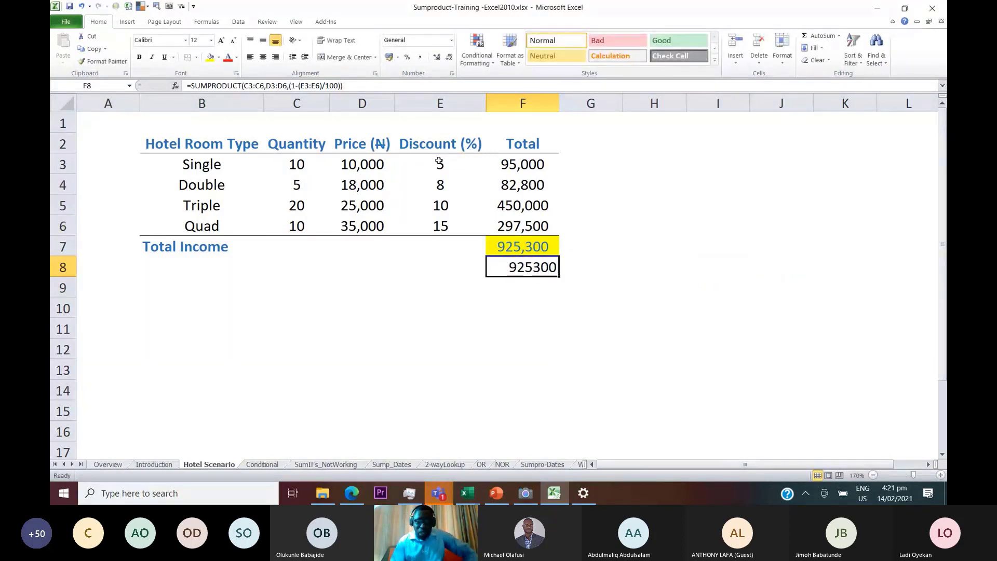
Clear the row totals and the Total Income sum in F3:F7, and select F8 to inspect its SUMPRODUCT formula
left_click_drag(522, 164, 531, 237)
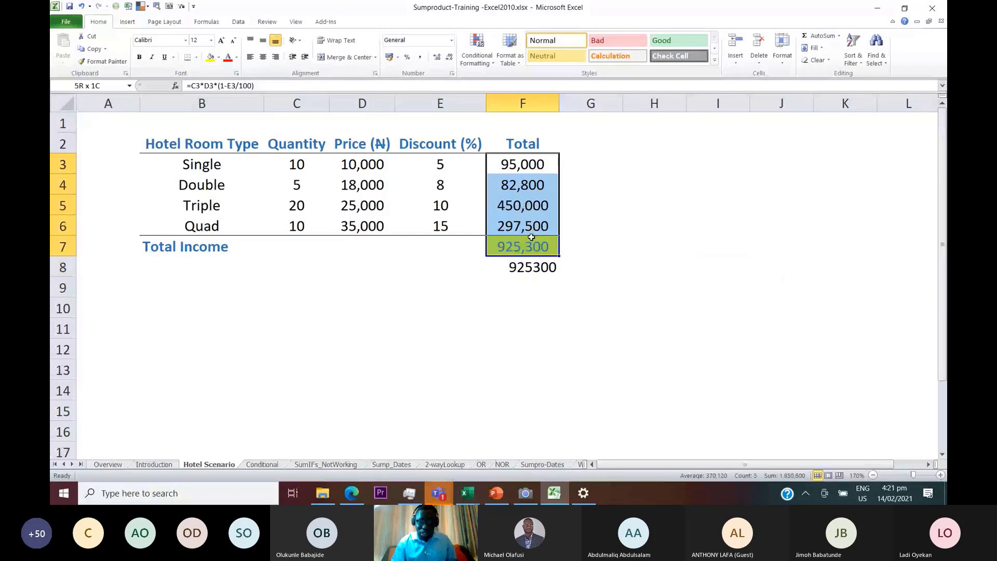
key("Delete")
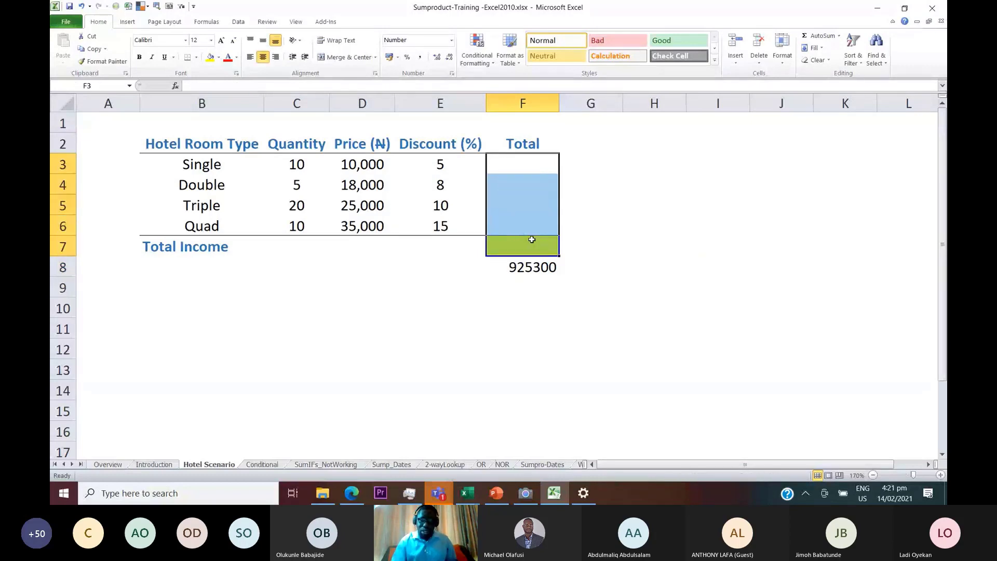
left_click(537, 266)
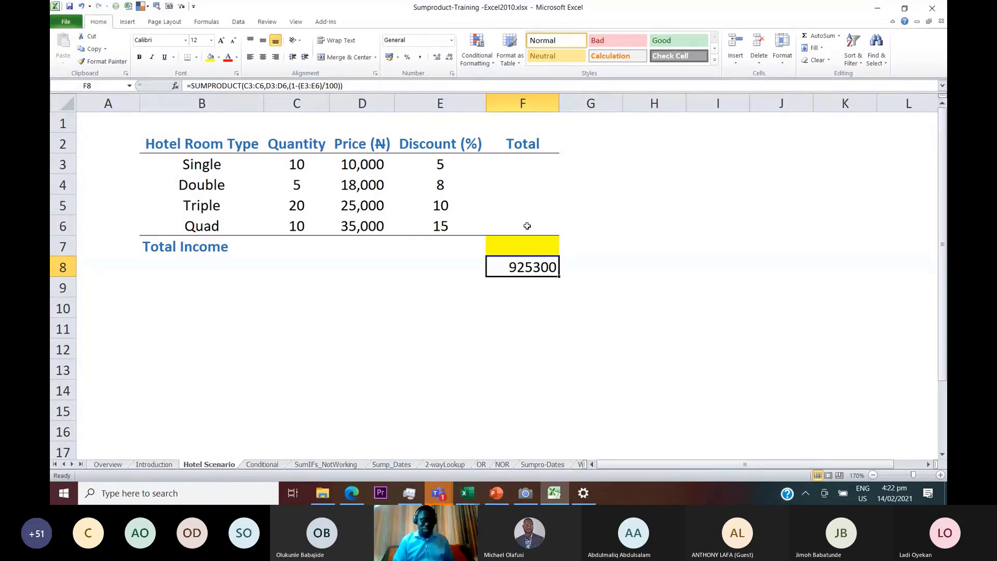
Review the room types in B3:B6 and the discount percentages of the Double, Triple and Quad rooms
left_click(431, 185)
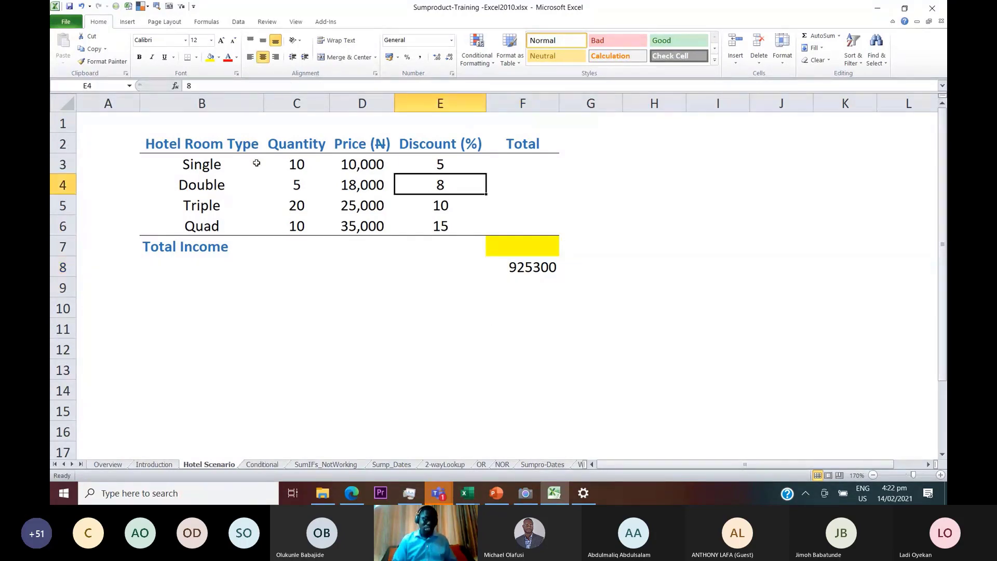
left_click_drag(216, 164, 211, 225)
left_click_drag(441, 208, 442, 226)
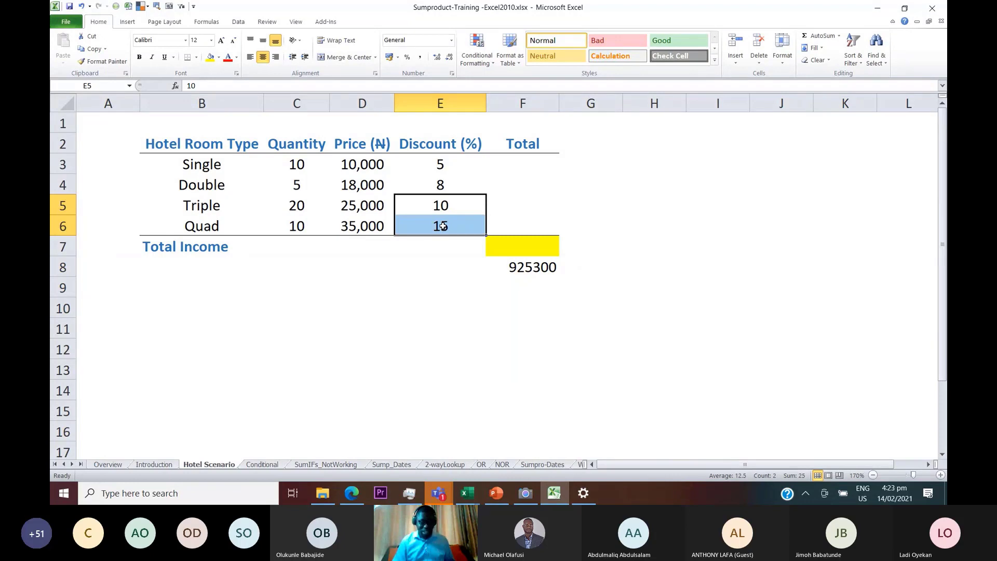
Open the Conditional sheet and examine the student and year of birth columns against the question on students born after 1993
left_click(262, 464)
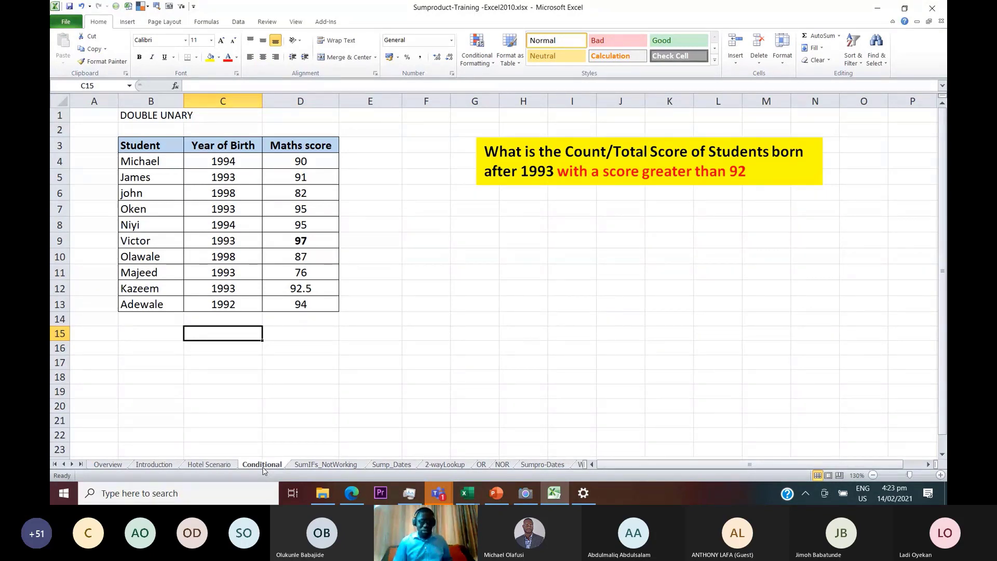
left_click(940, 475)
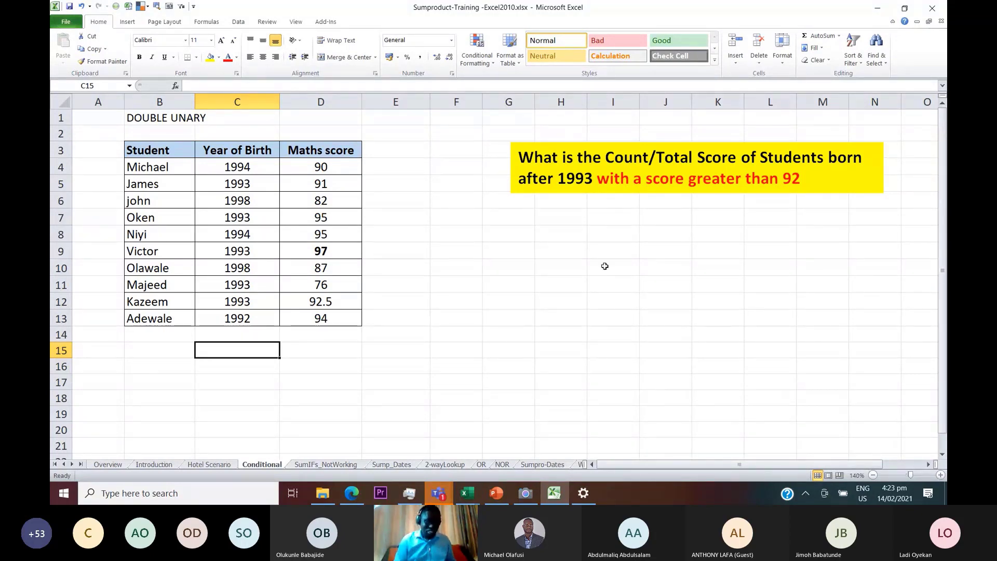
left_click(173, 166)
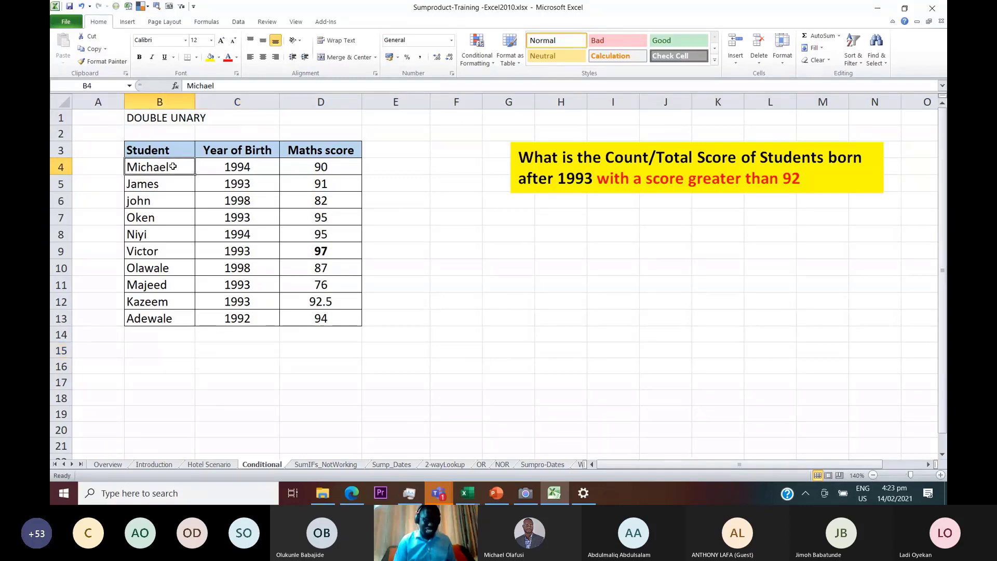
left_click(231, 168)
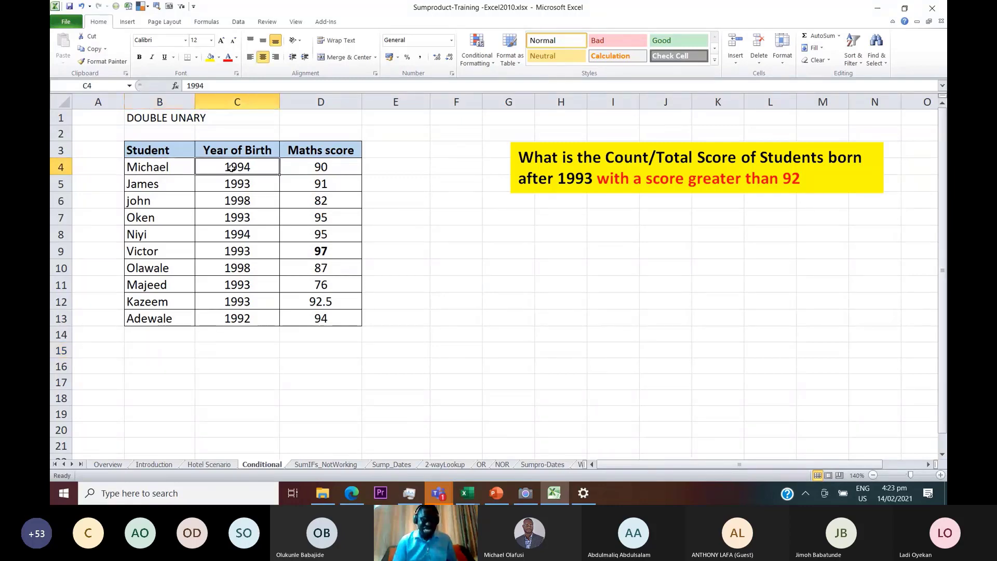
left_click(181, 165)
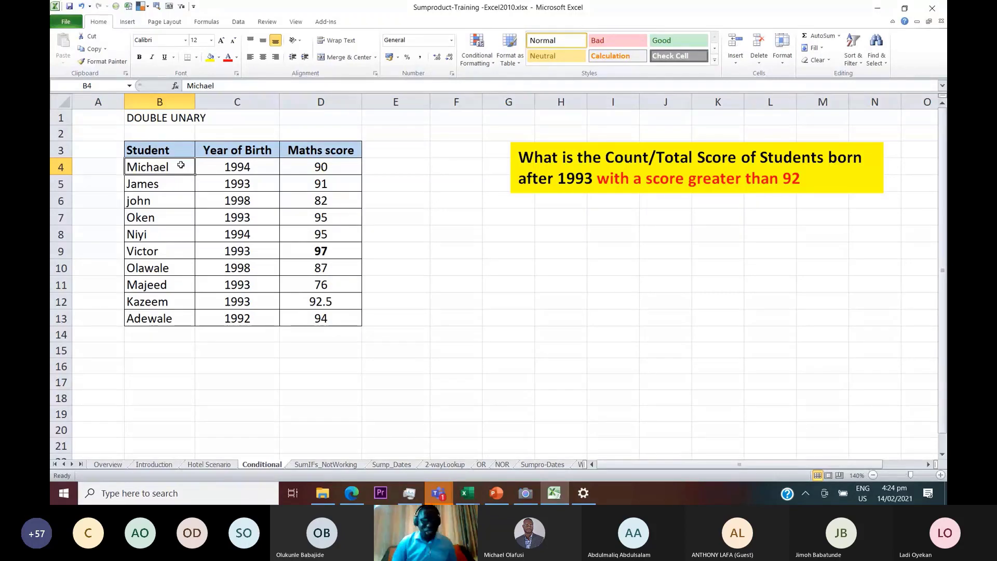
left_click(243, 165)
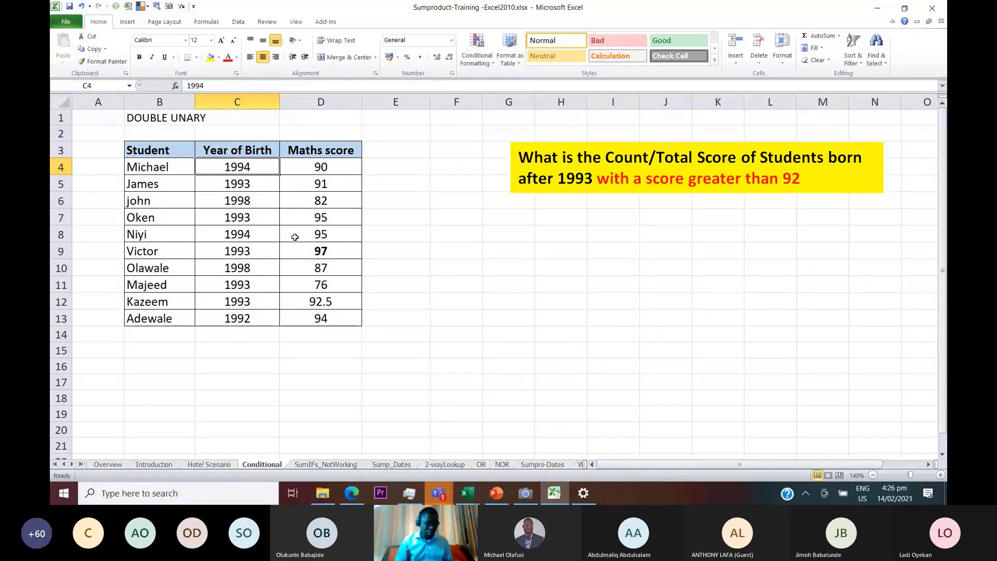
left_click(244, 348)
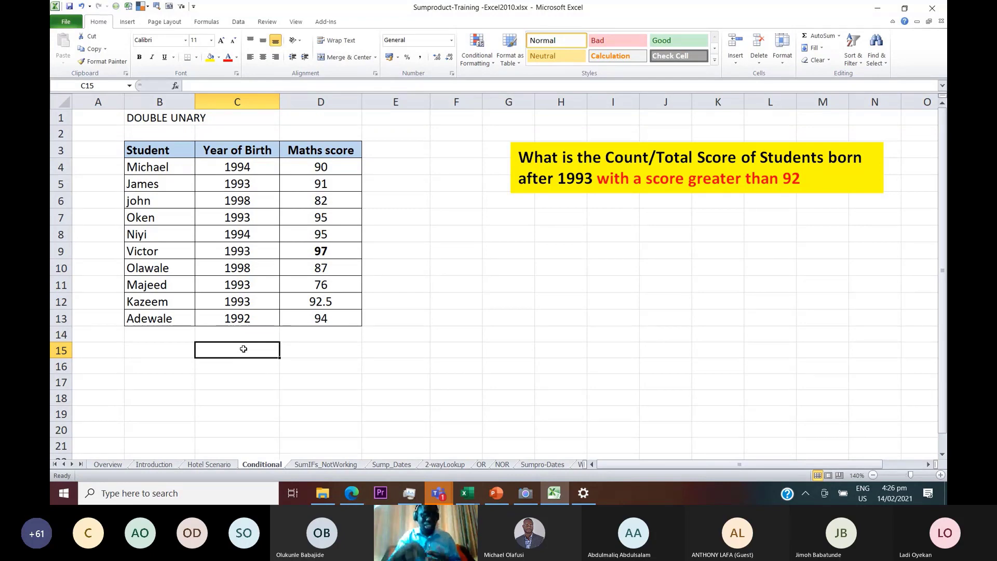
Test whether each student was born after 1993 with =C4>1993 in E4, filled down to E13
left_click(395, 172)
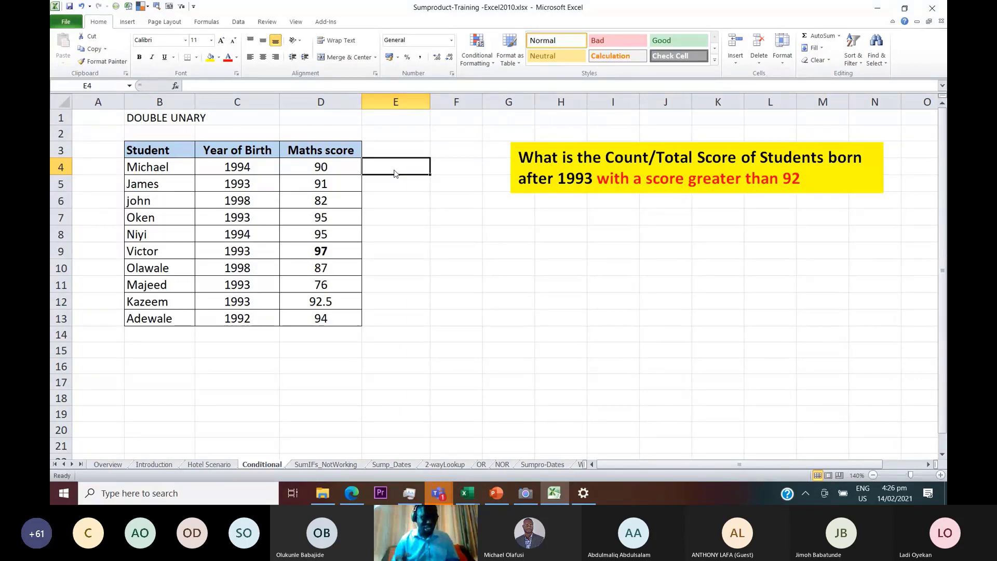
type("=")
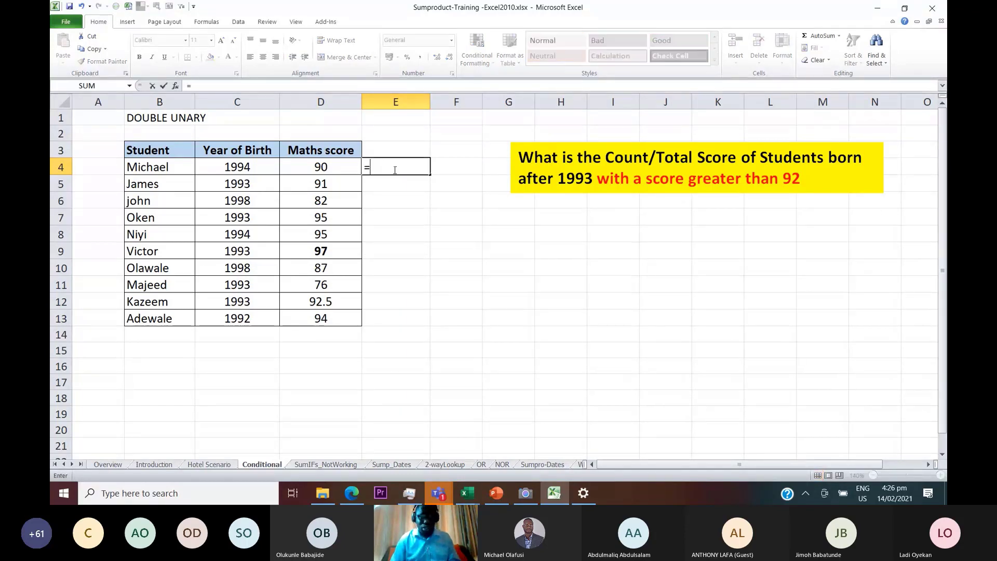
key("Left")
key("Left")
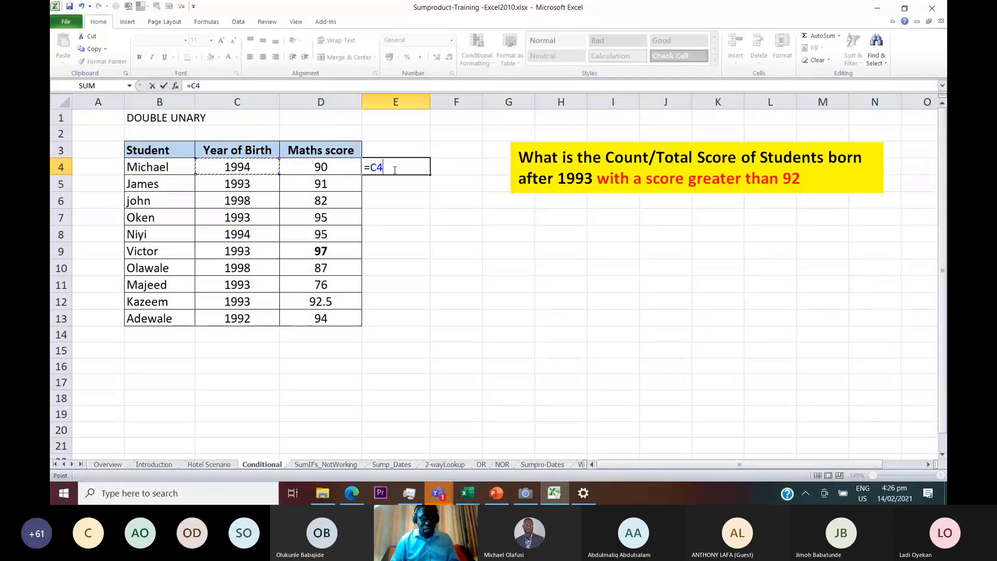
type(">1993")
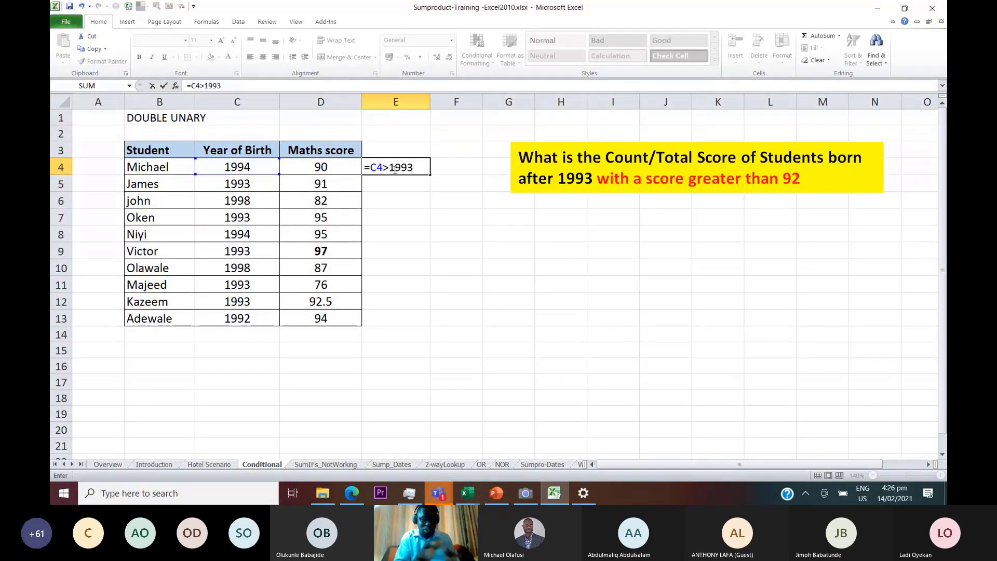
key("ctrl+Return")
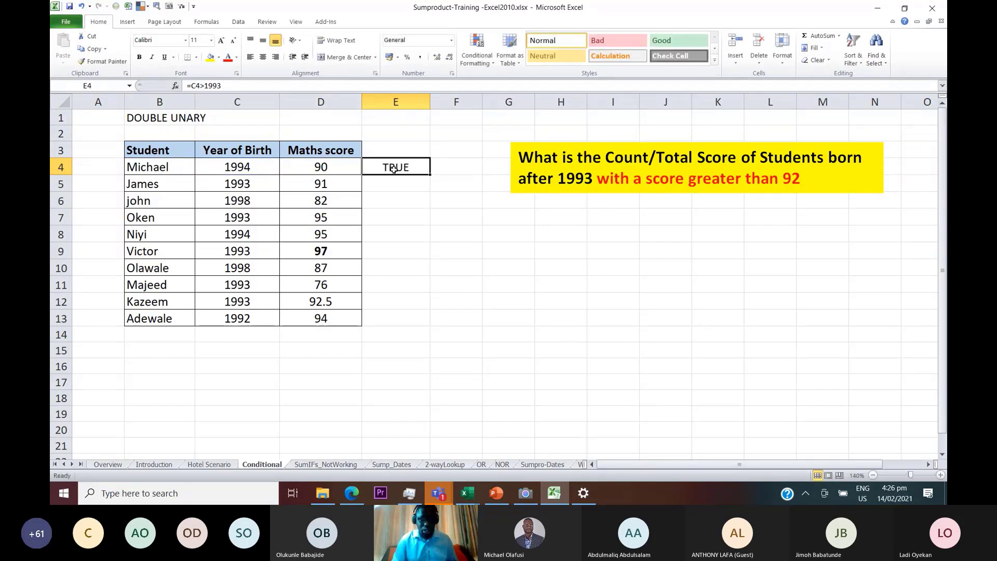
double_click(430, 174)
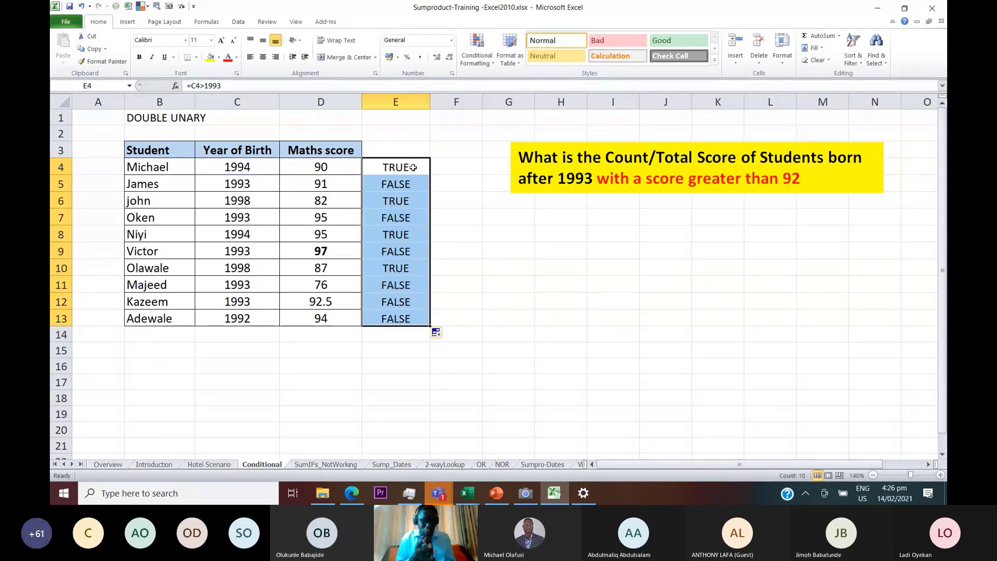
Move the yellow question text box farther away from the student table, to about columns Q to W
left_click(574, 136)
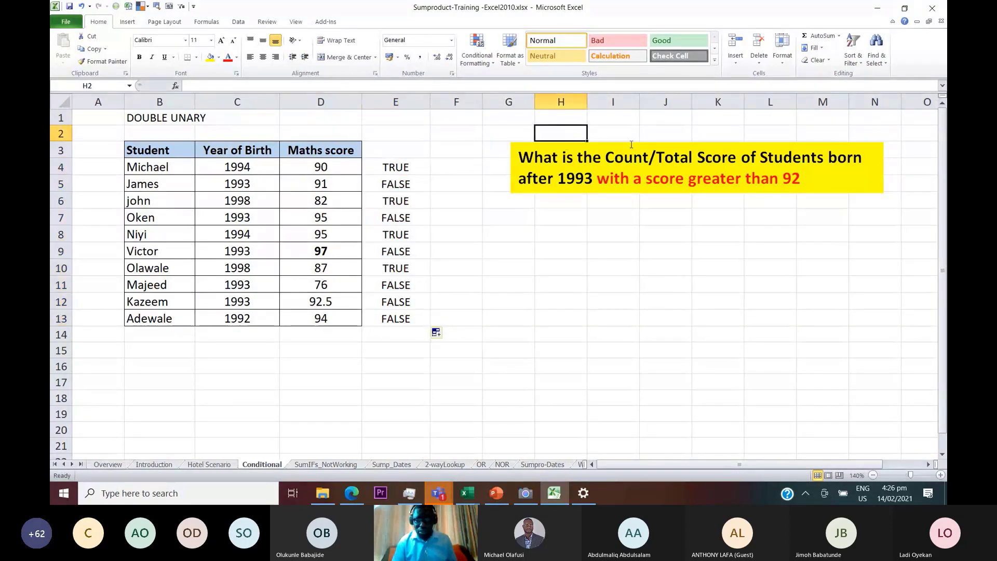
left_click(878, 154)
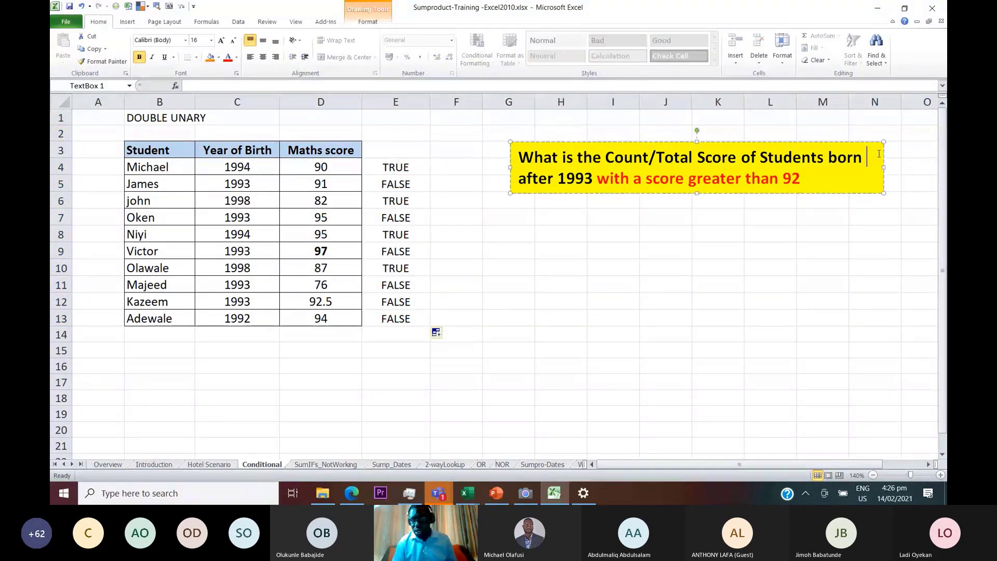
left_click_drag(883, 154, 935, 130)
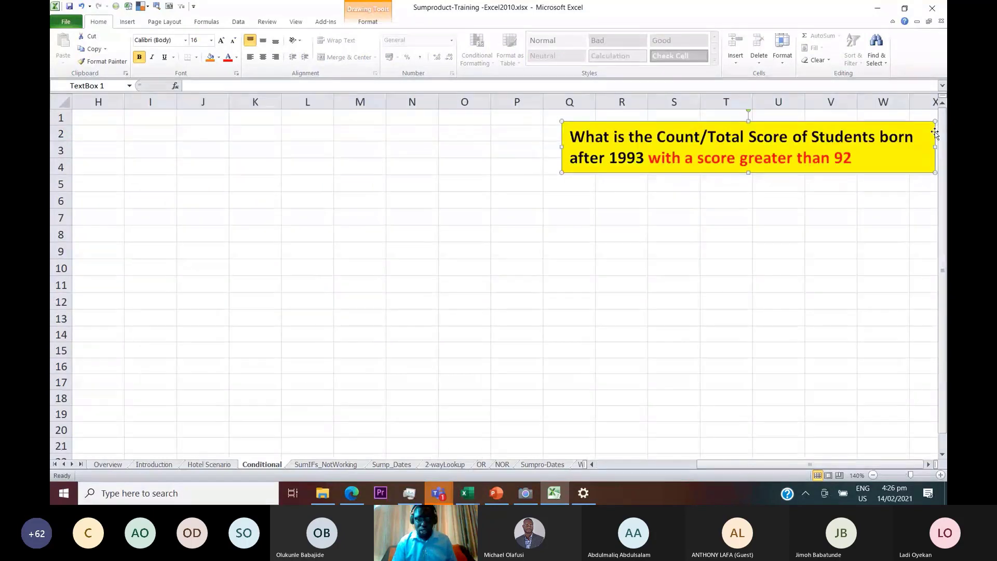
Paste the cut yellow question text box beside the student table, with its upper-left corner at H4
left_click_drag(821, 463, 781, 467)
key("Escape")
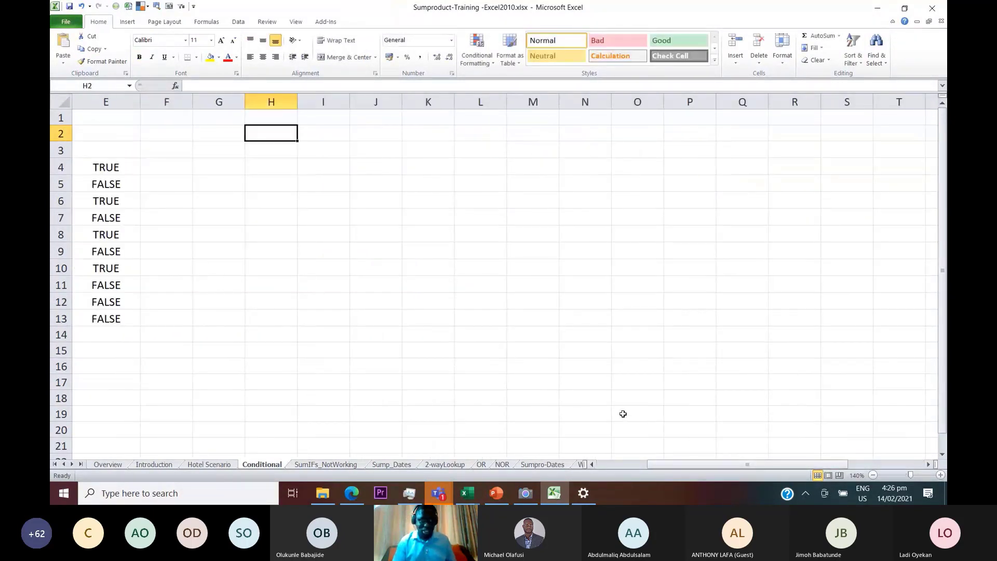
left_click(271, 170)
key("ctrl+v")
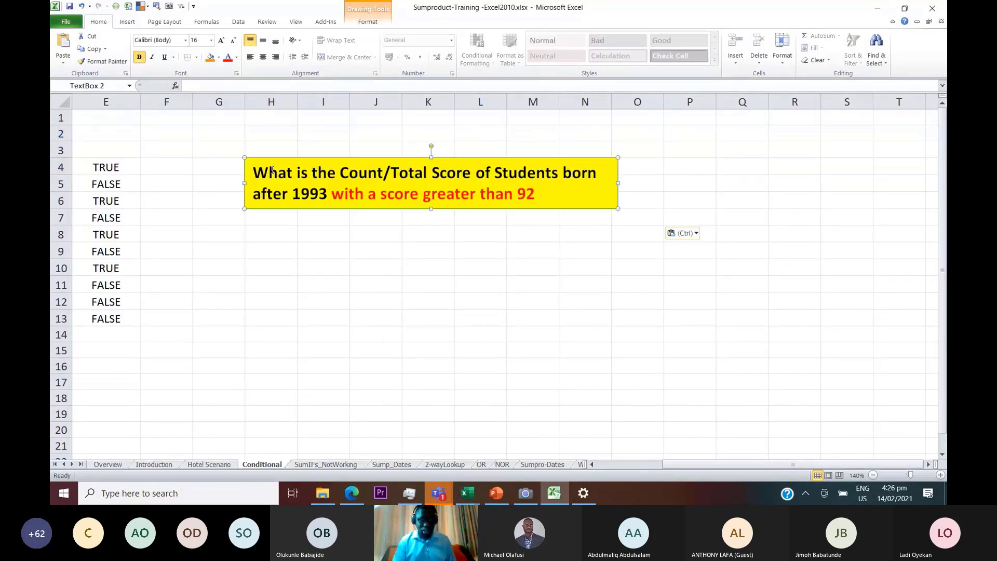
left_click(632, 467)
left_click(444, 162)
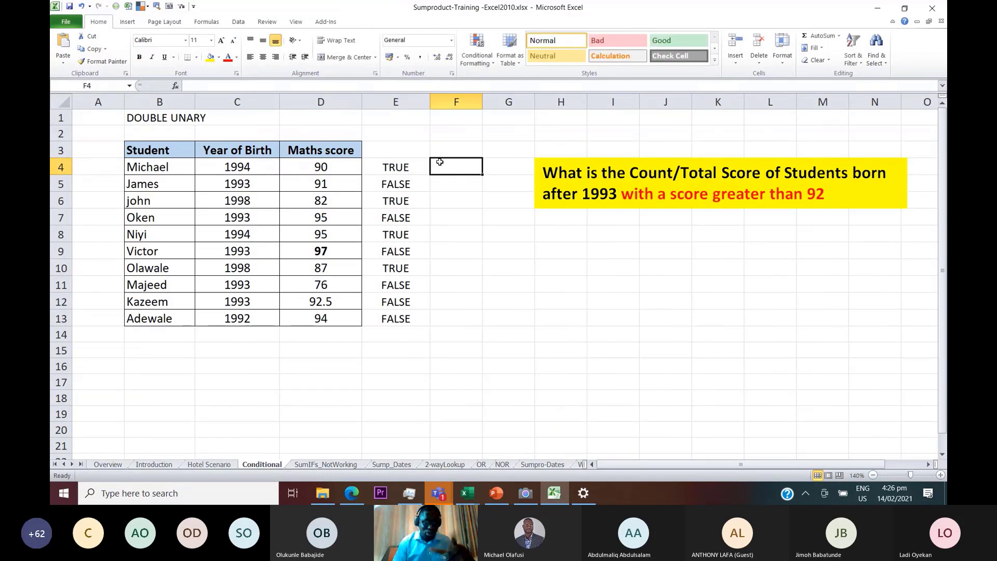
Label the two helper columns "Criteria 1(age)" in E3 and "Criteria 2(Score)" in F3
left_click(394, 155)
type("Crite")
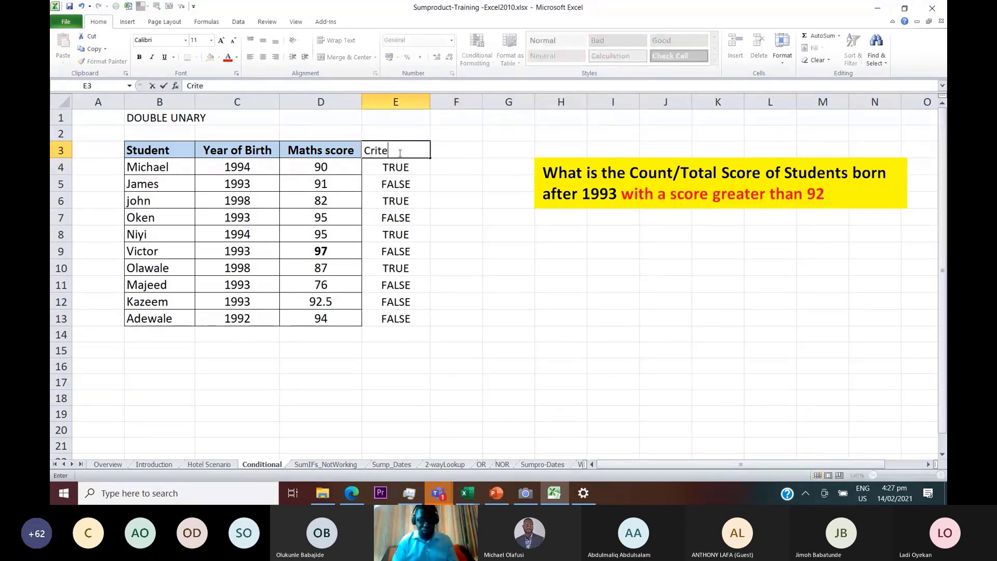
type("ria 1(")
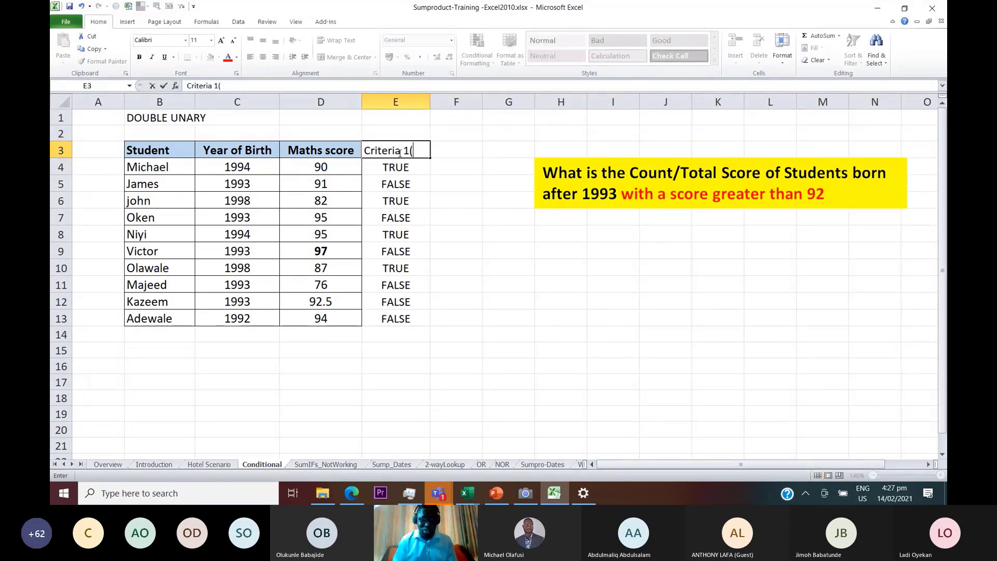
type("age)")
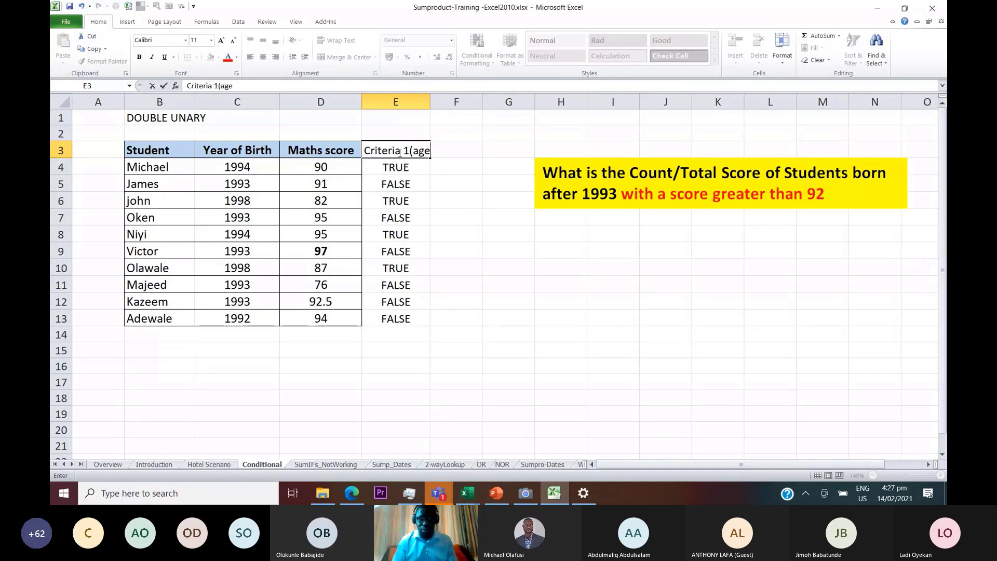
key("Return")
type("Cri")
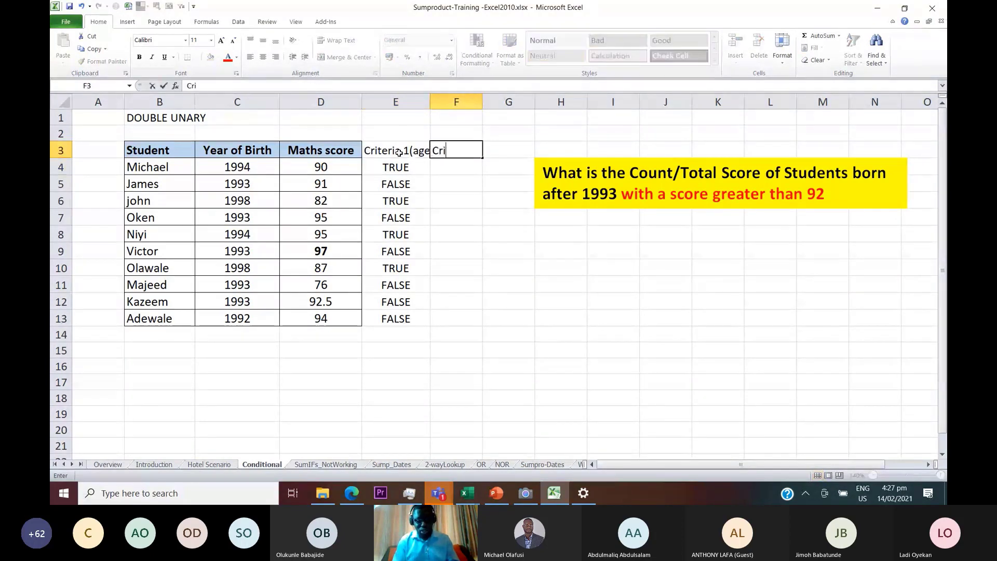
type("teria 2")
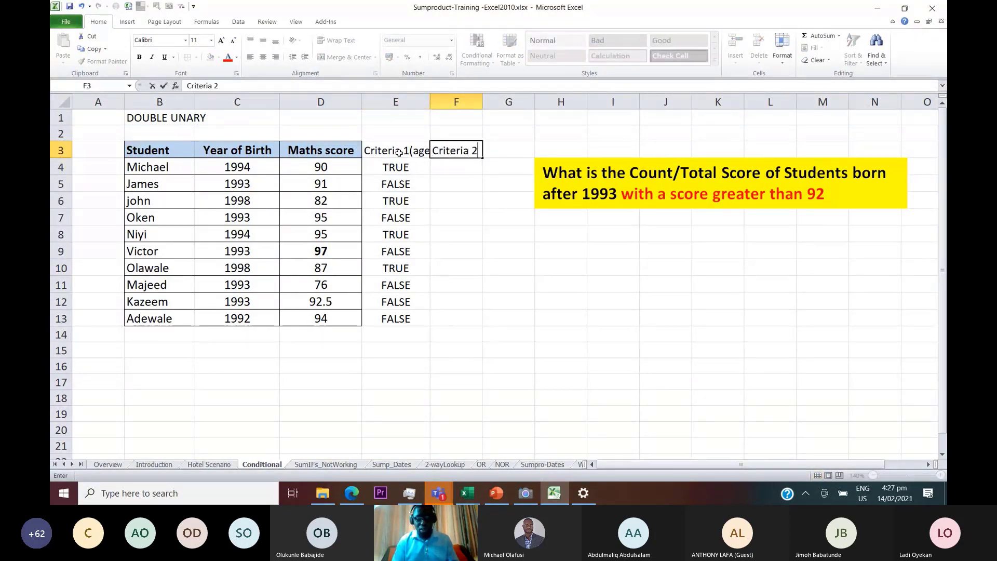
type("(Sc")
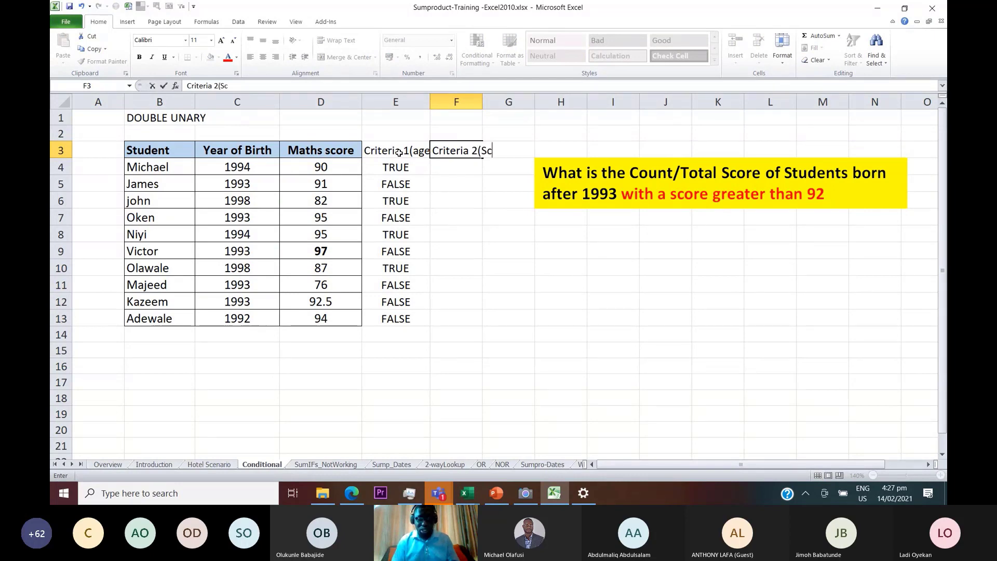
type("ore)")
key("Return")
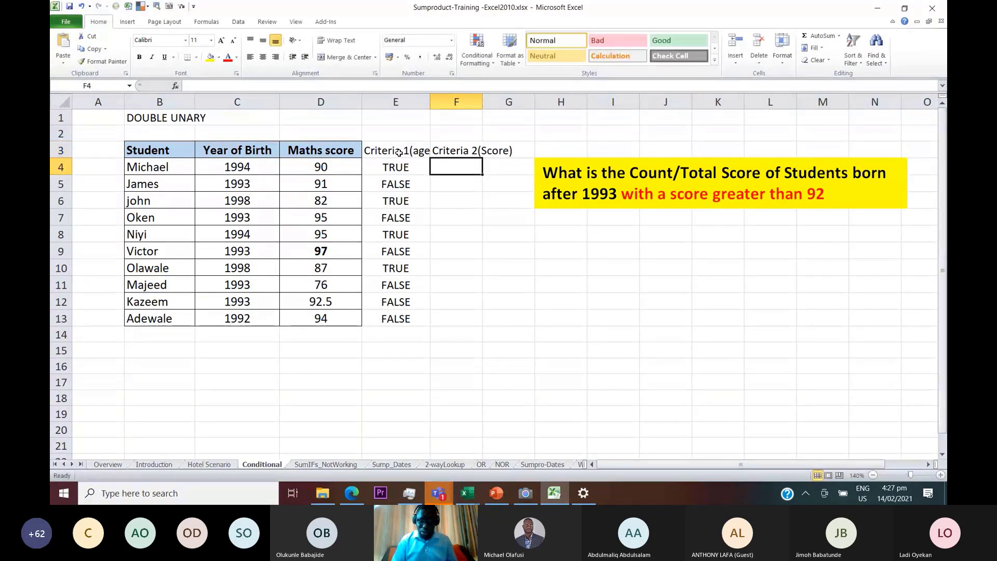
Test whether each maths score exceeds 92 with =D4>92 in F4, filled down to F13, and autofit column F
type("=")
key("Down")
key("Down")
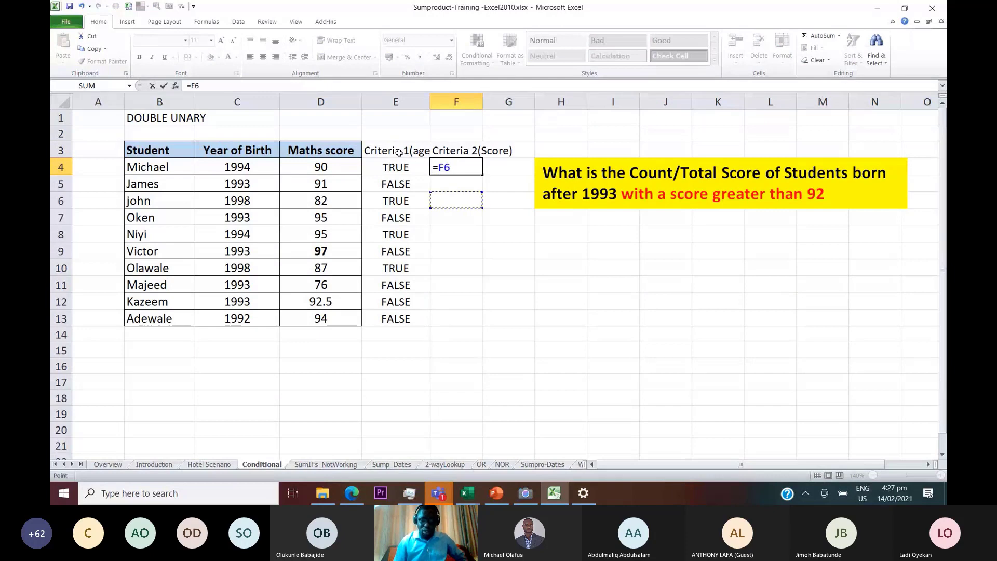
key("Up")
key("Up")
key("Left")
key("Left")
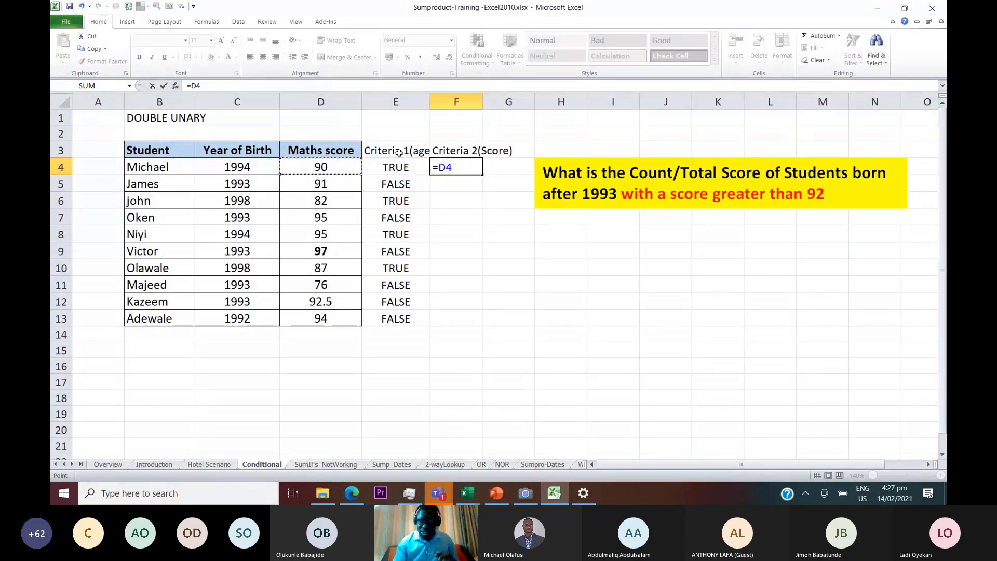
type(">92")
key("ctrl+Return")
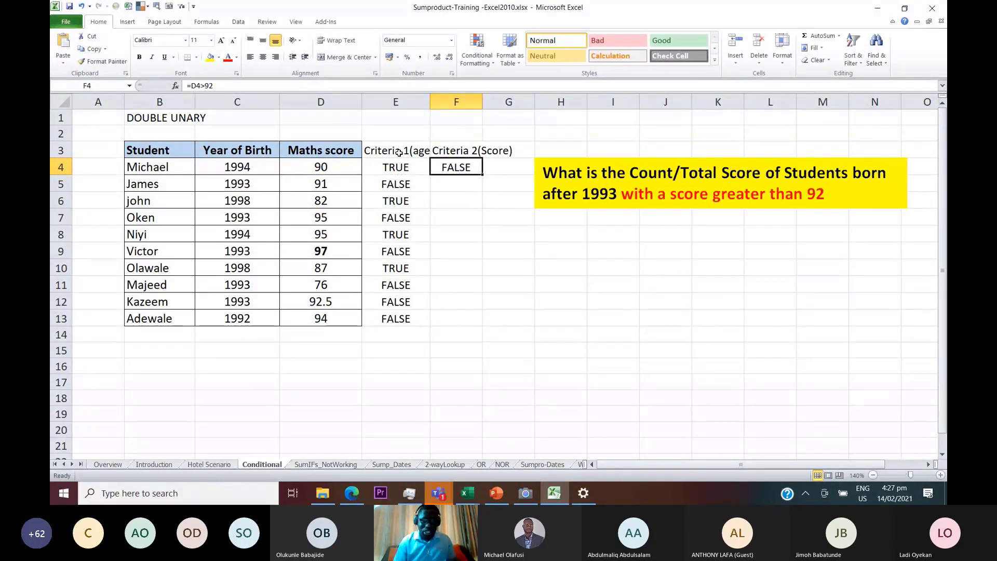
double_click(480, 174)
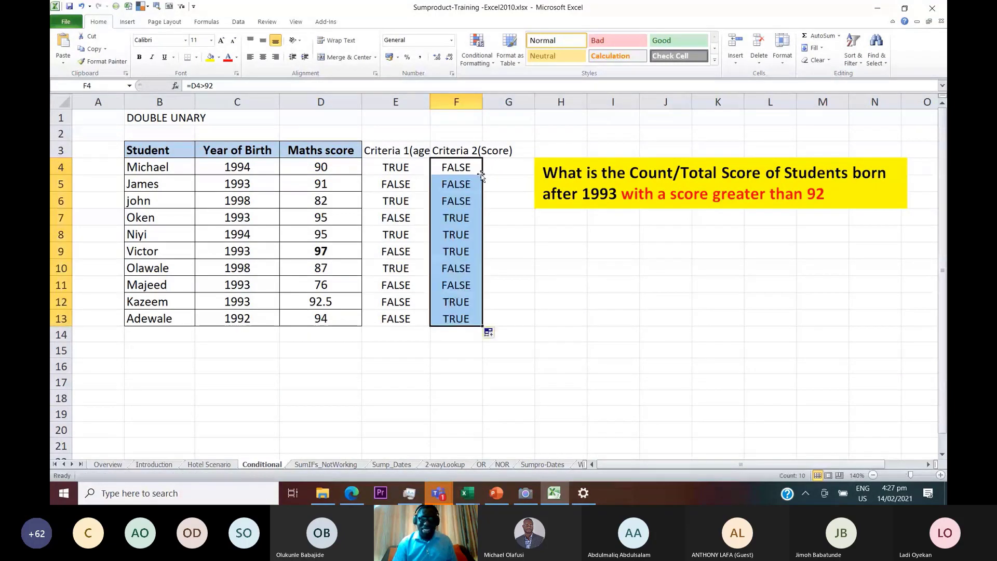
double_click(482, 102)
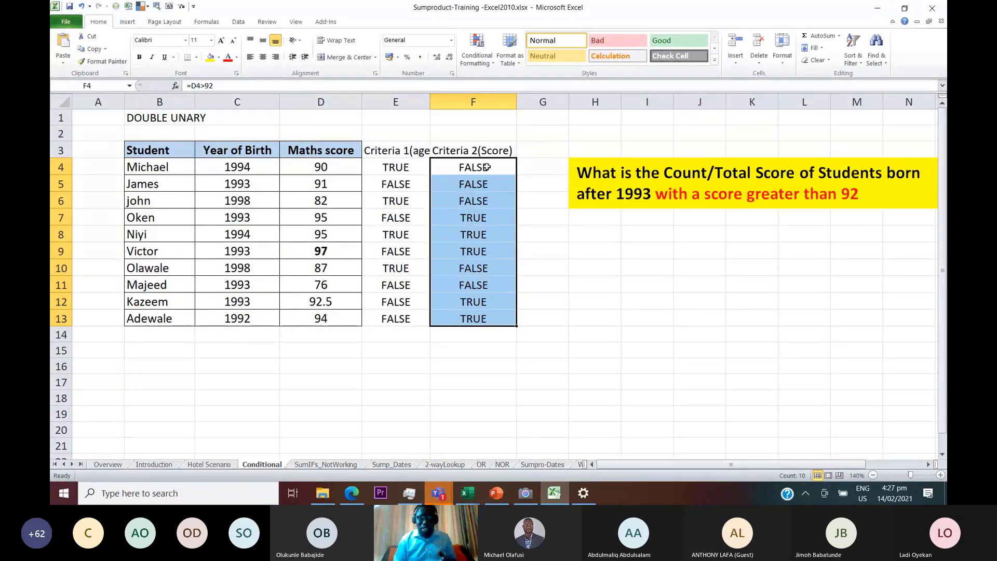
Multiply the first student's two criteria results with =E4*F4 in G4
left_click(418, 166)
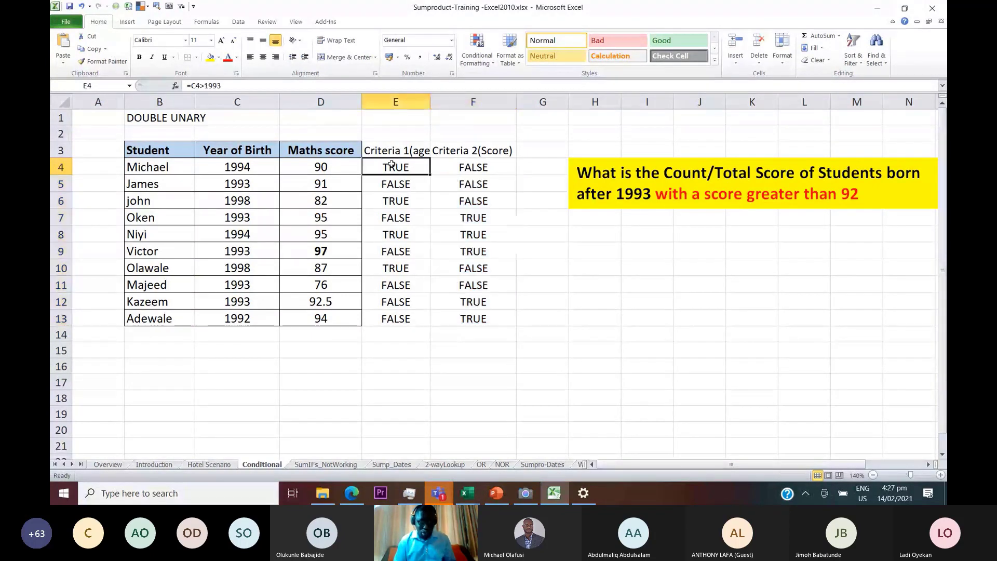
left_click(479, 173)
left_click(532, 172)
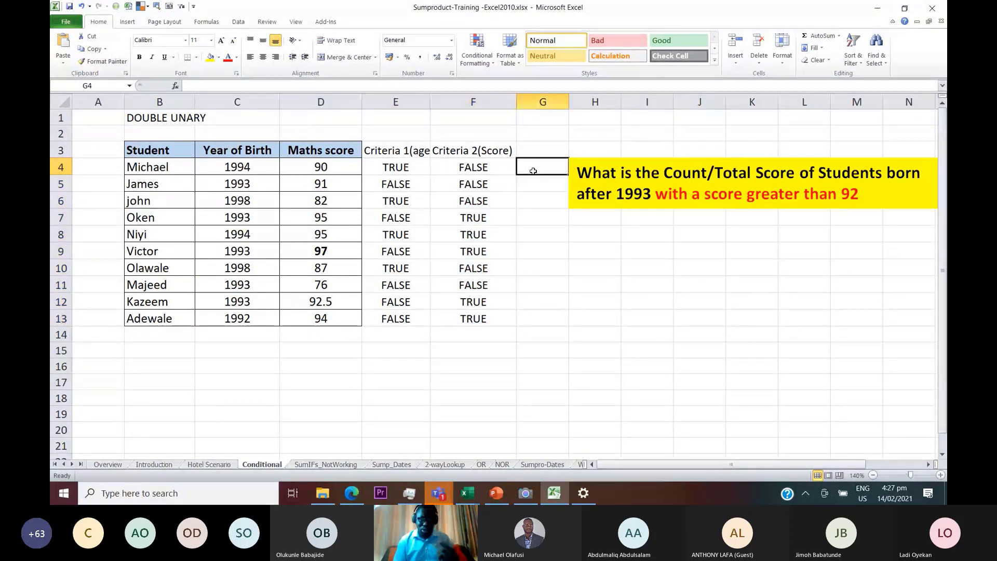
type("=")
key("Left")
key("Left")
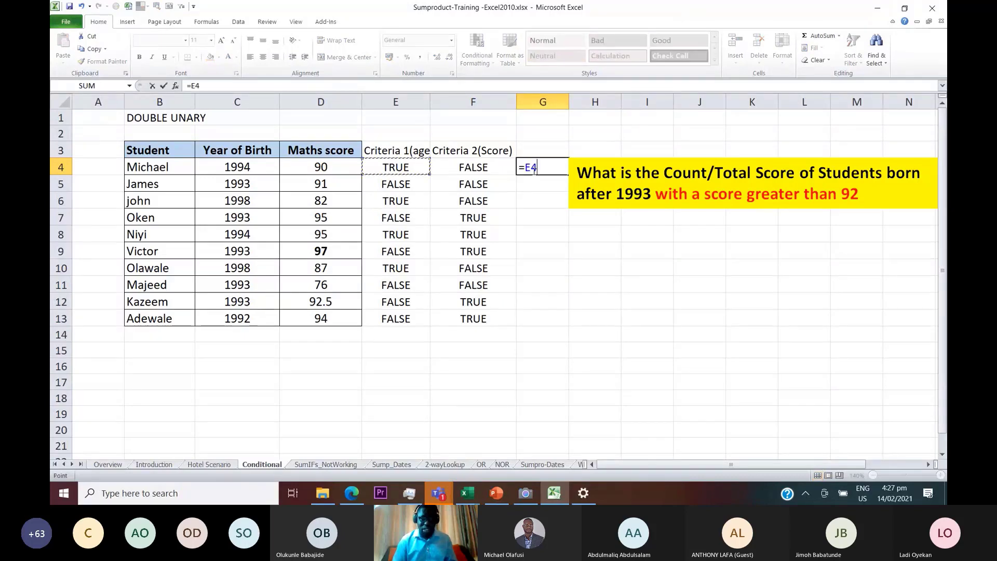
type("*")
key("Left")
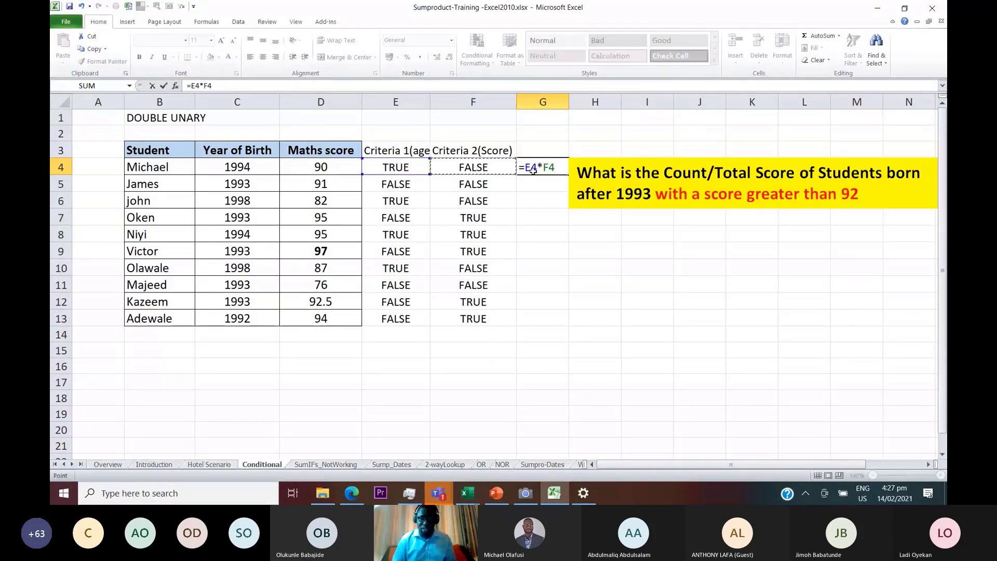
key("ctrl+Return")
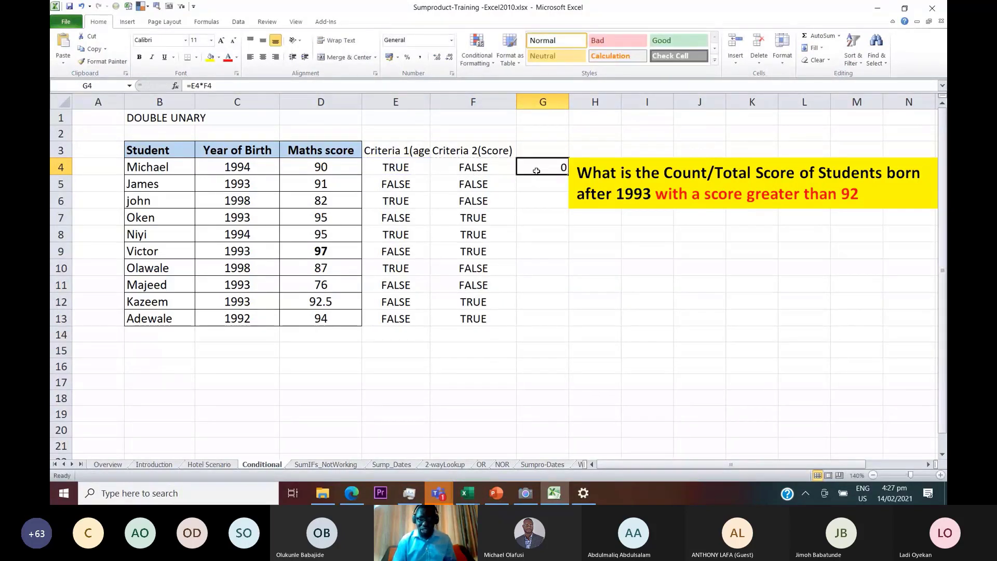
Shift the question text box clear of column G and fill the G4 product formula down to G13
left_click(579, 158)
left_click_drag(574, 160, 611, 153)
left_click(550, 167)
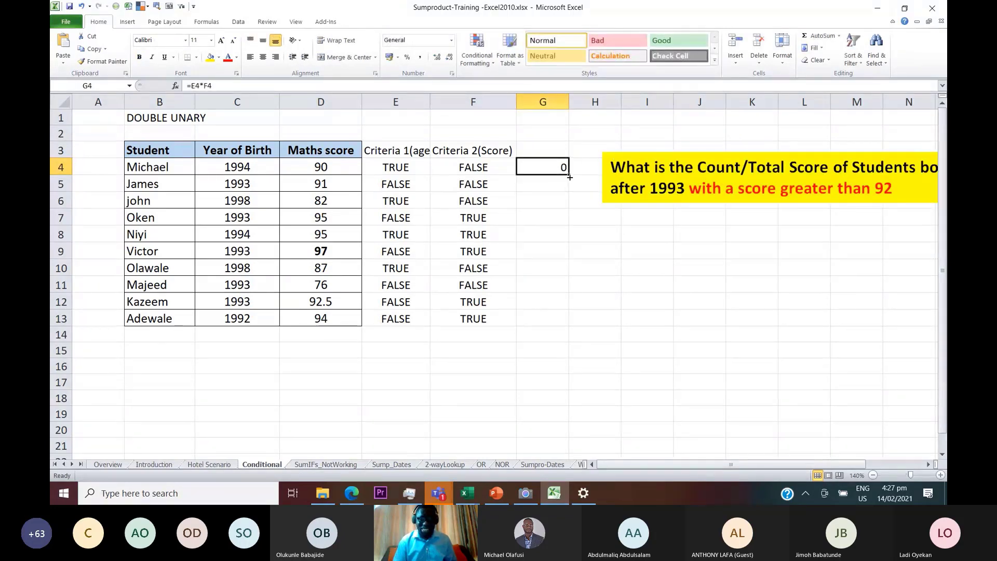
double_click(569, 175)
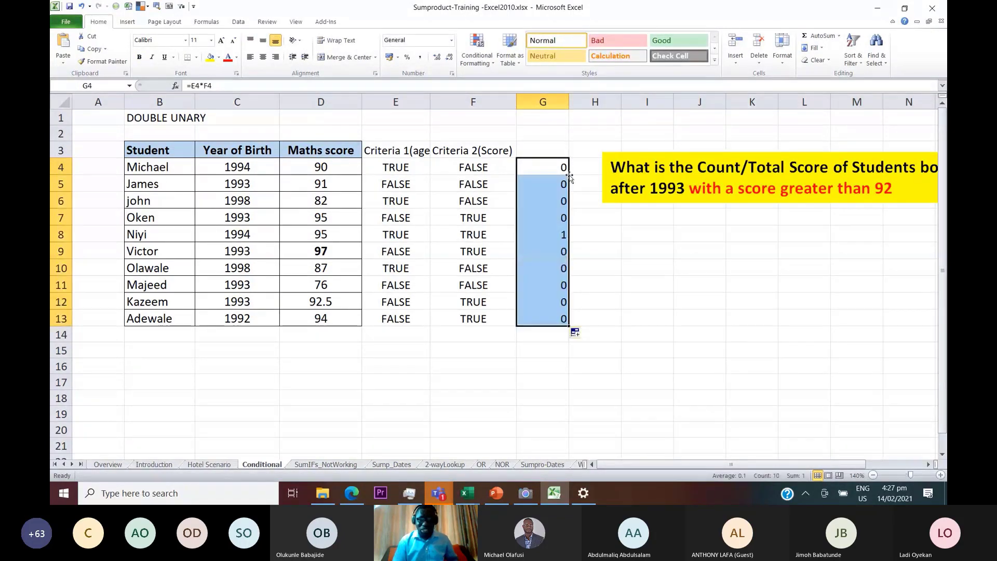
left_click(543, 238)
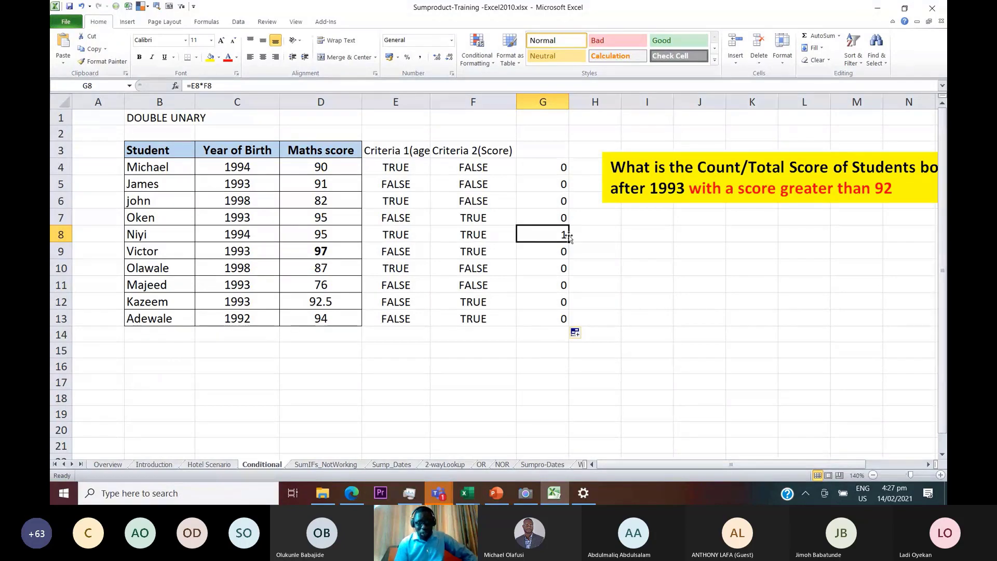
Count the students meeting both criteria with =SUM(G4:G13) in G14
left_click(541, 332)
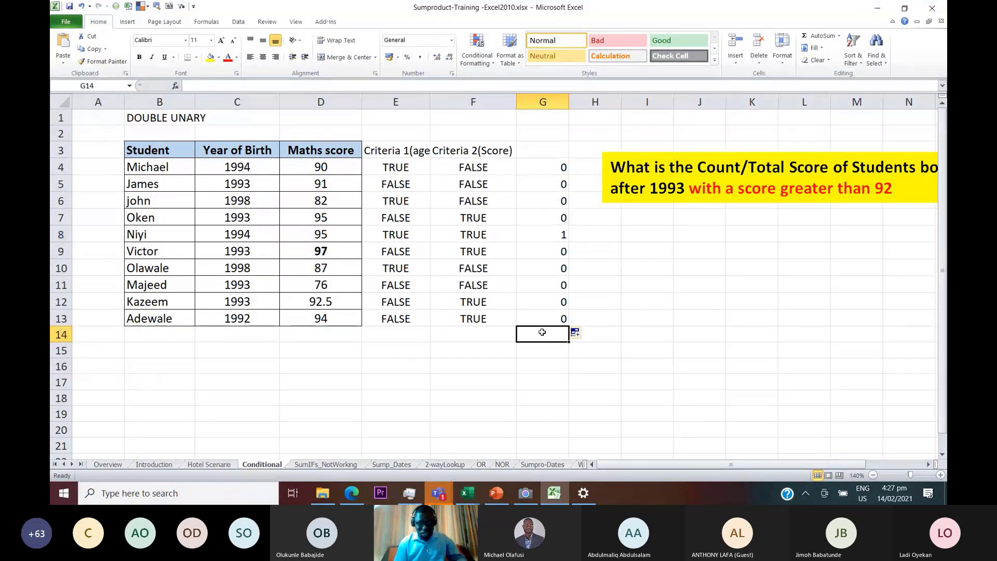
key("alt+equal")
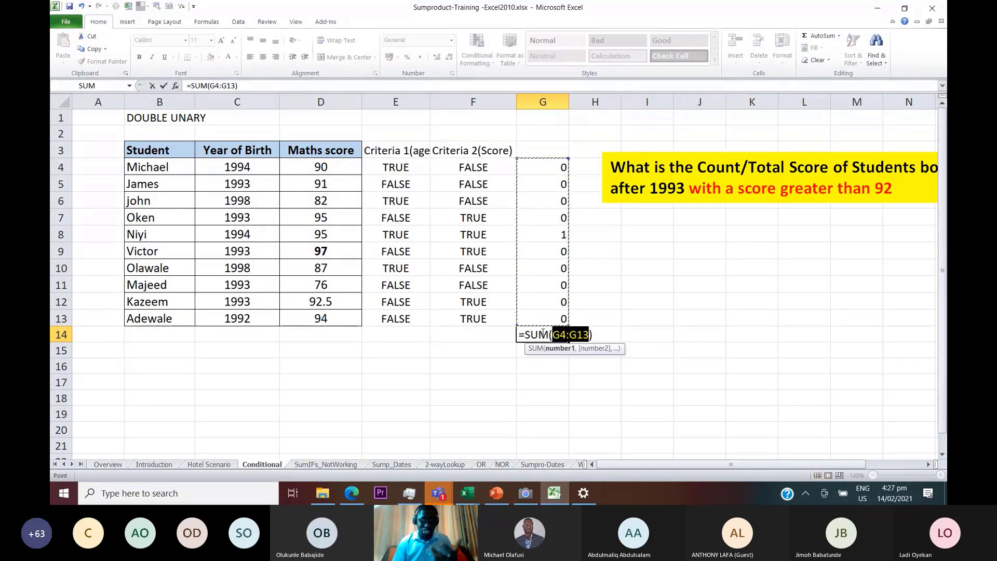
key("Return")
key("Right")
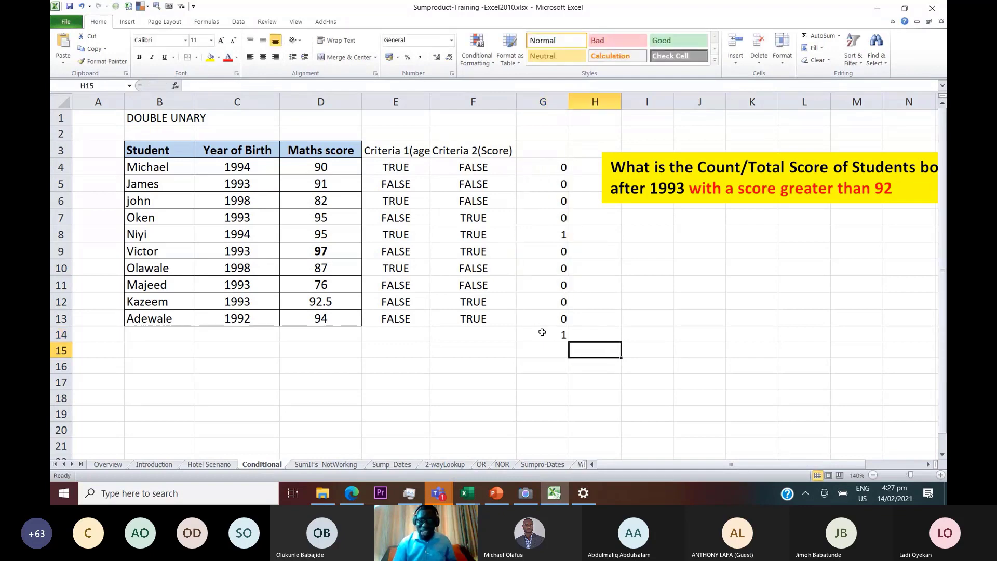
left_click(542, 332)
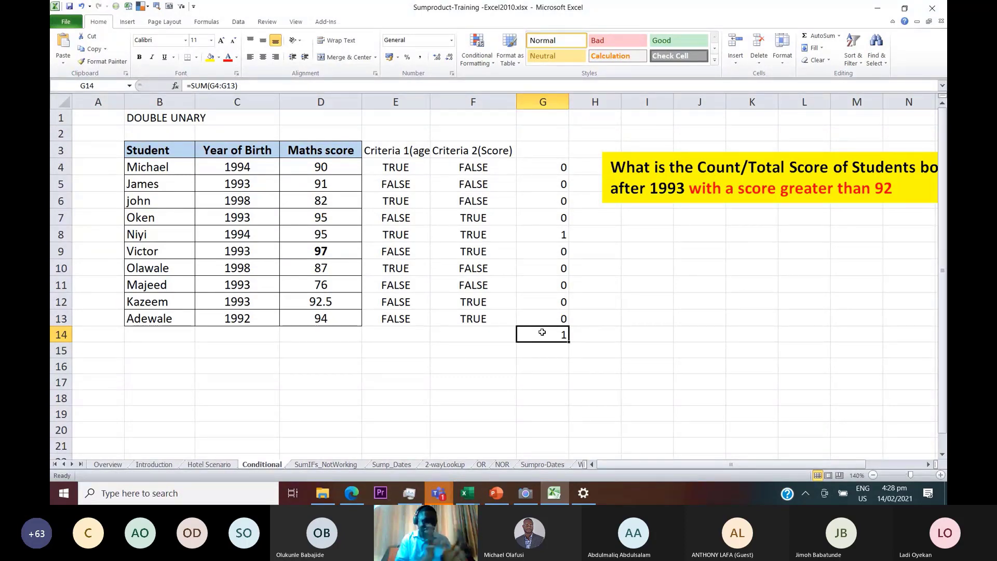
Start a SUMPRODUCT formula in C15 with the year-of-birth test C4:C13>1993 as its first array
left_click(211, 352)
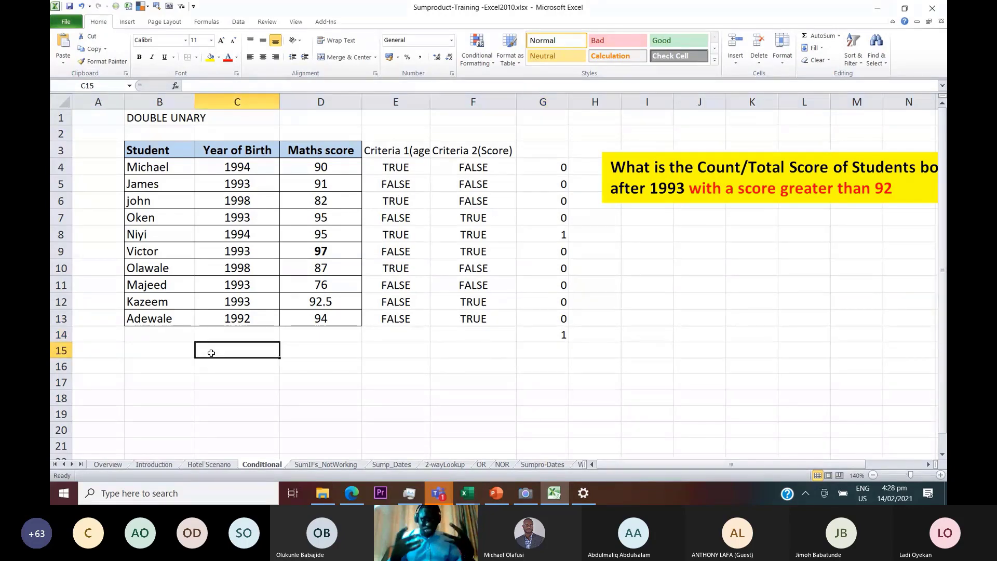
type("=sumprod")
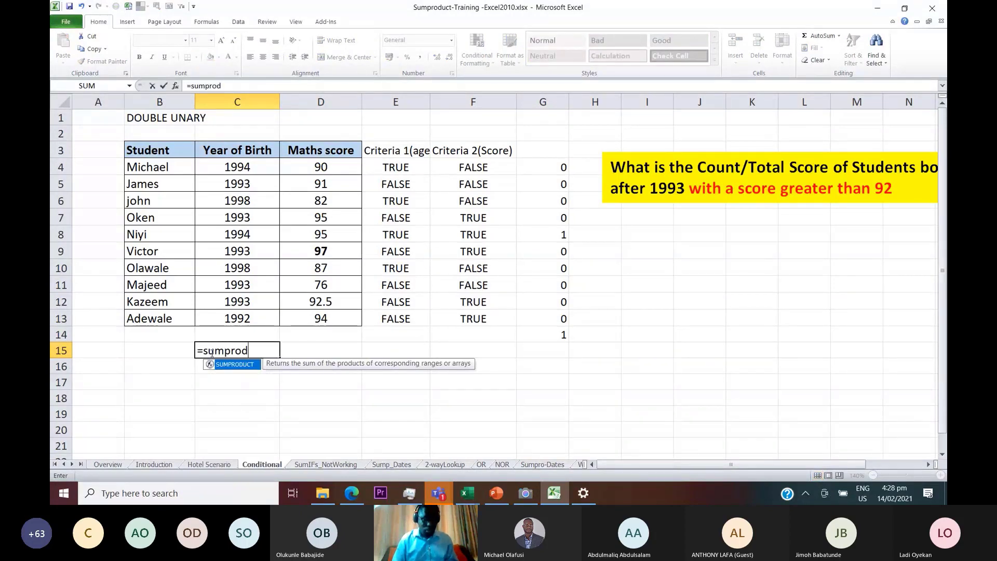
key("Tab")
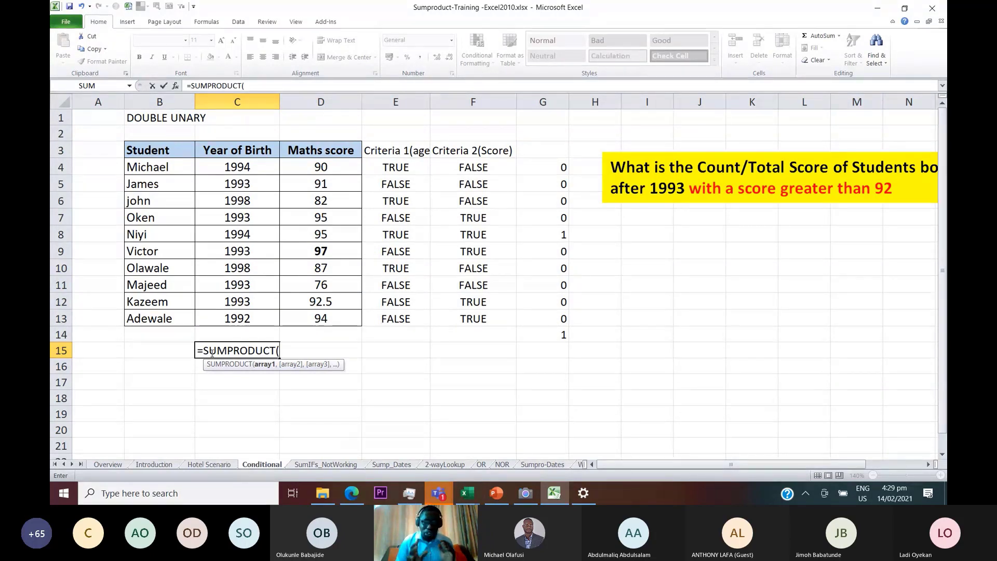
left_click(238, 167)
key("ctrl+shift+Down")
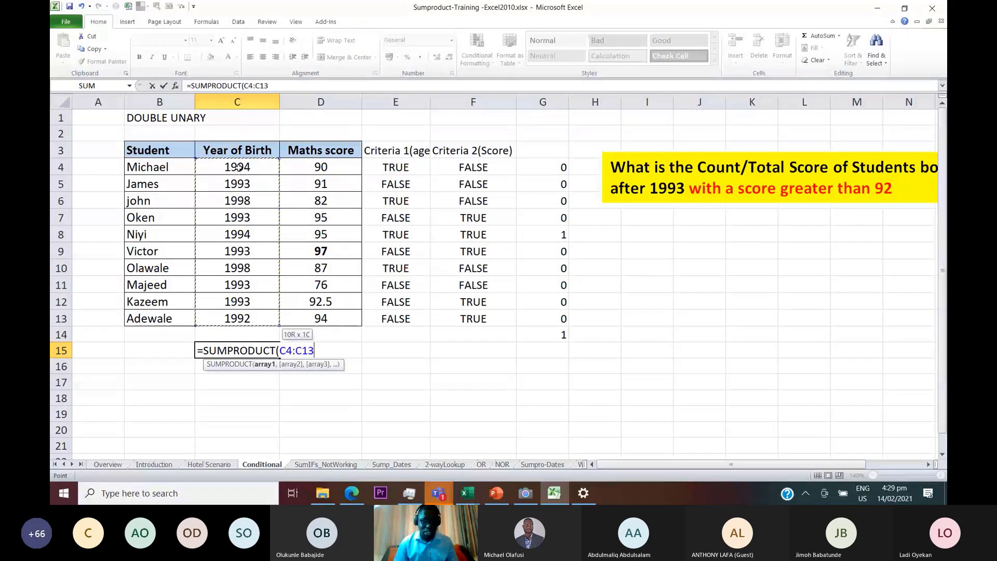
type(">19")
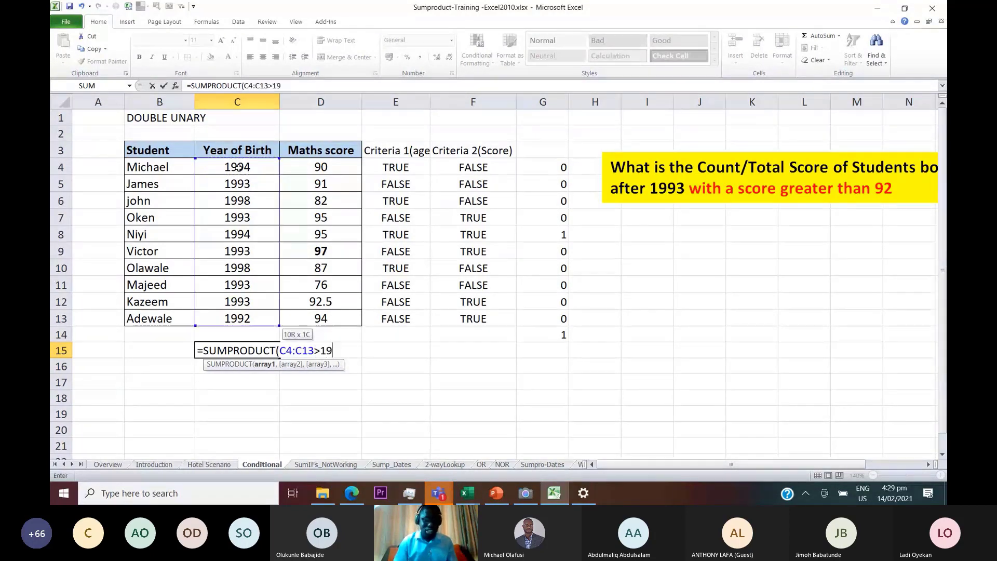
type("93")
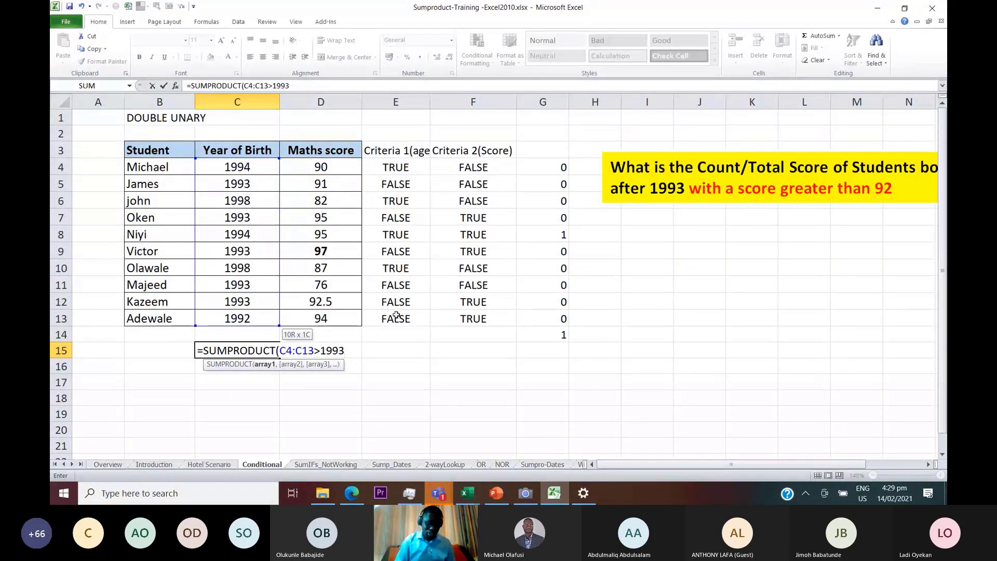
Add the maths score test D4:D13>92 as the second SUMPRODUCT array and close the formula's parenthesis
type(",")
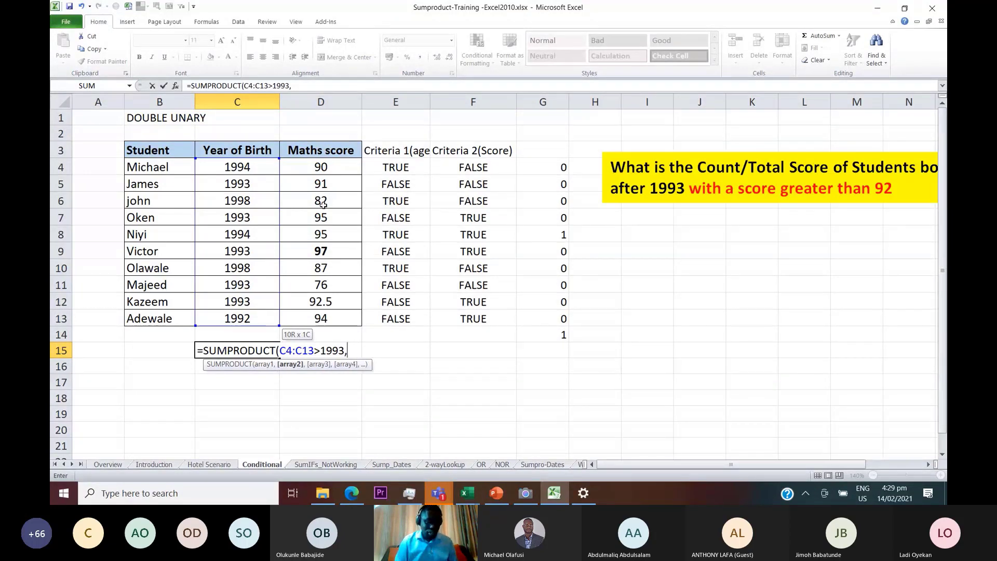
left_click(324, 168)
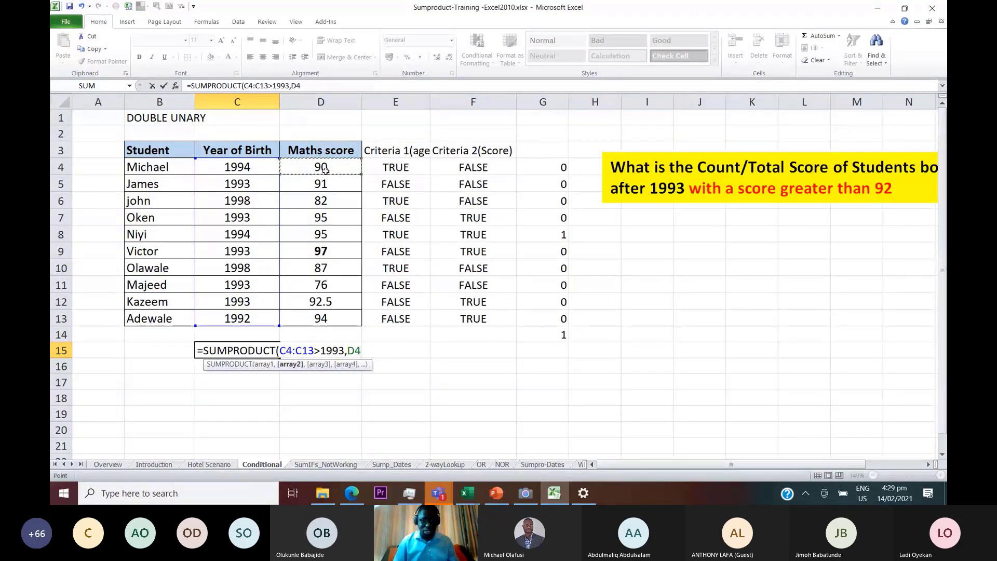
key("ctrl+shift+Down")
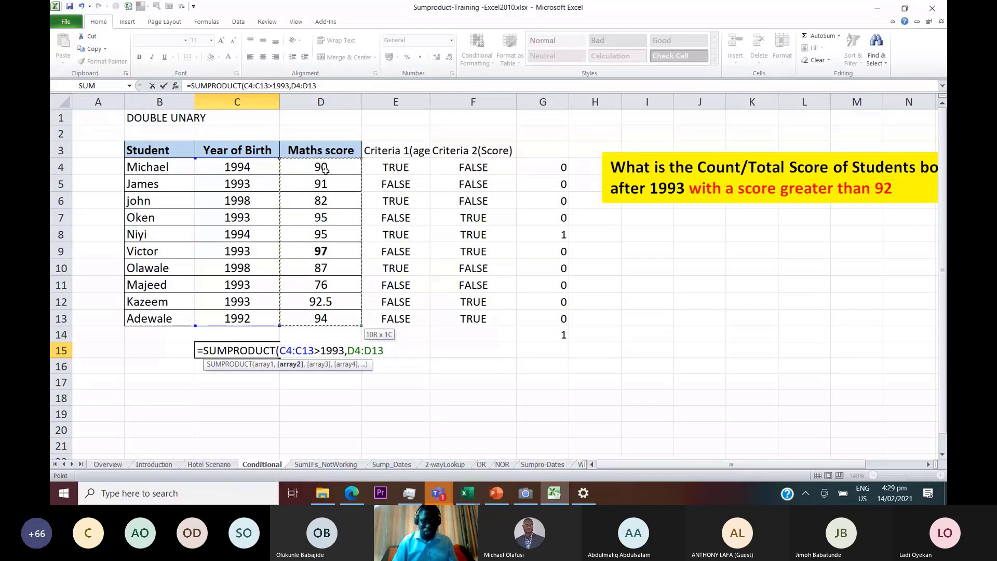
type(">")
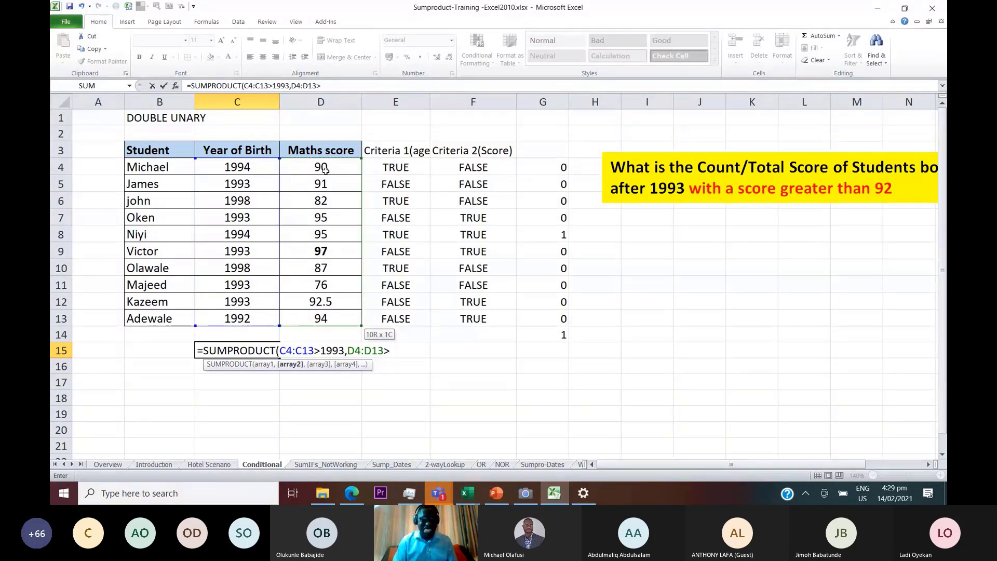
type("92)")
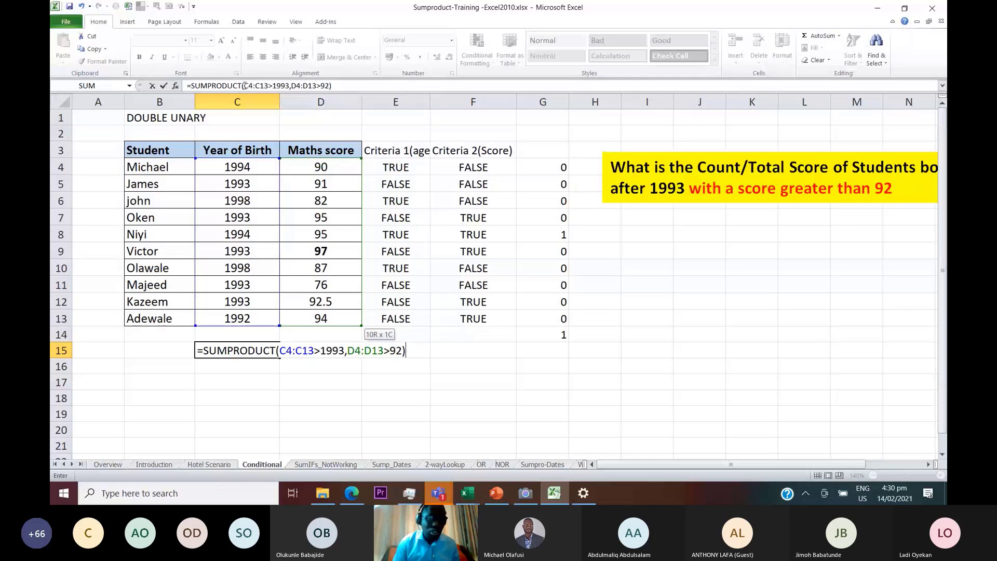
Evaluate C4:C13>1993 and D4:D13>92 separately inside the formula to inspect their arrays, restoring each expression after viewing
left_click_drag(245, 85, 290, 92)
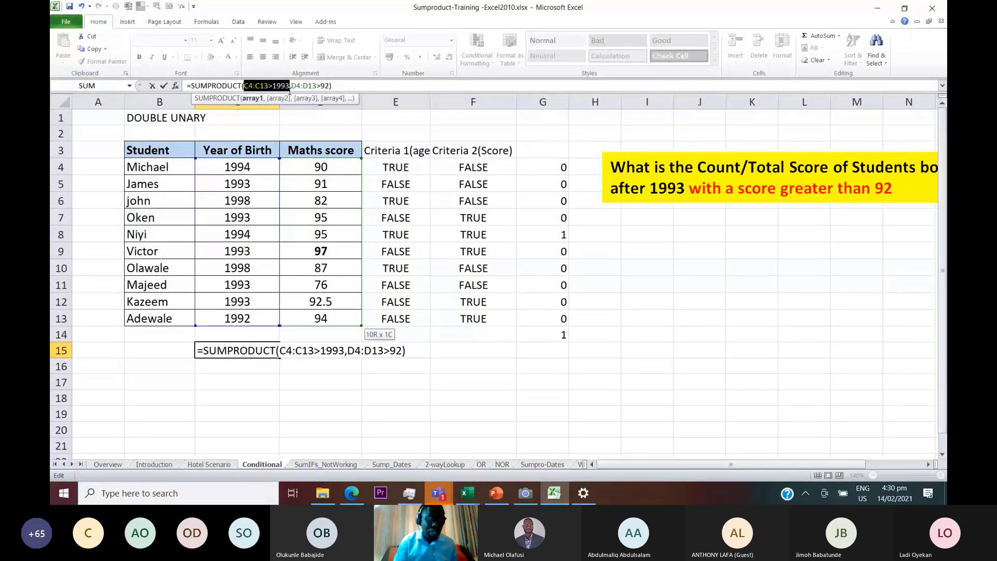
key("F9")
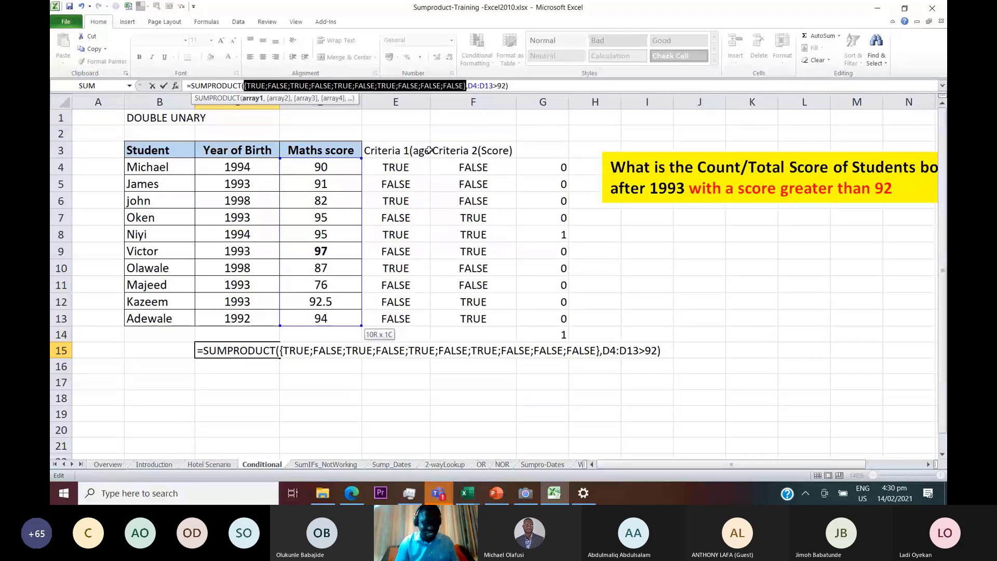
key("ctrl+z")
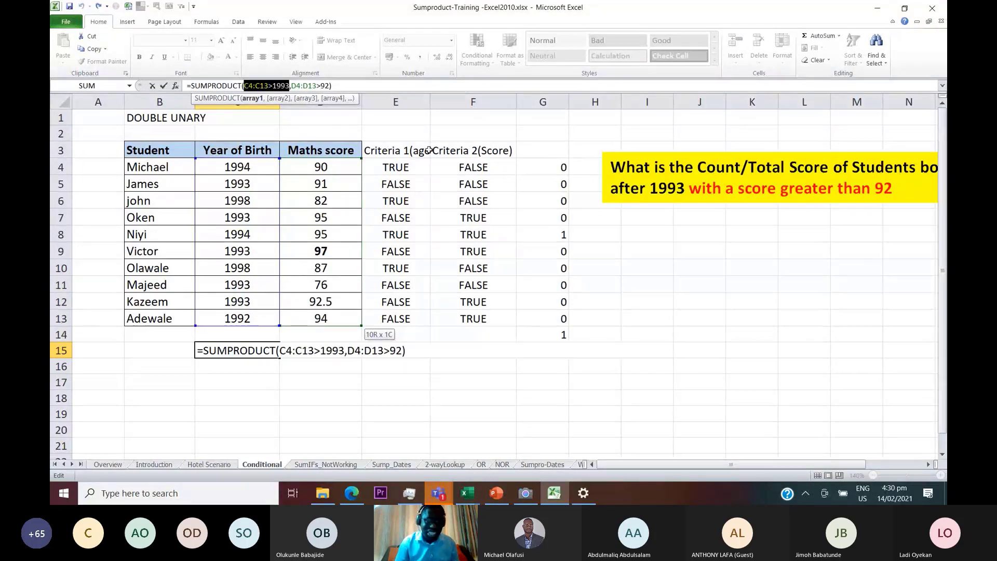
left_click_drag(291, 87, 330, 91)
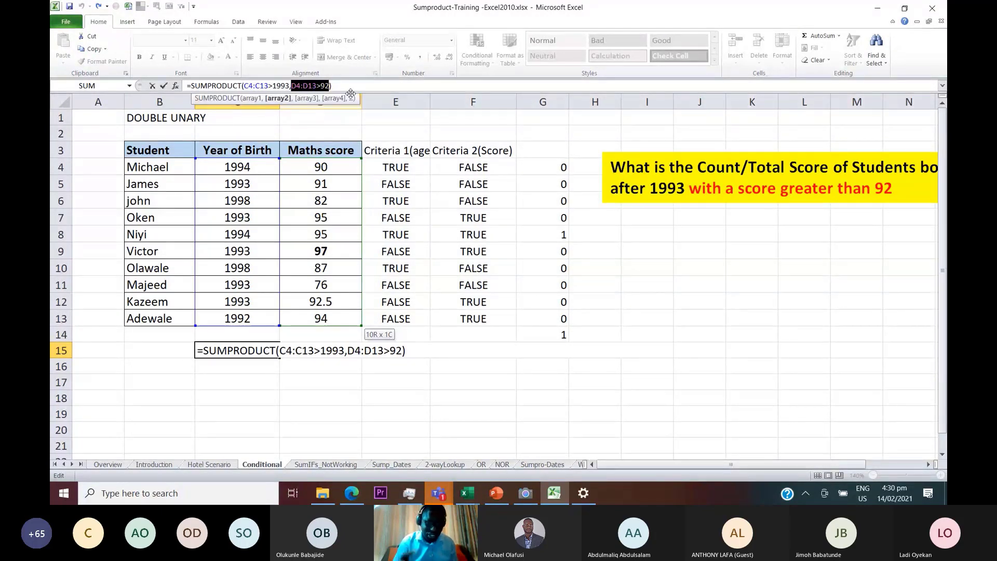
key("F9")
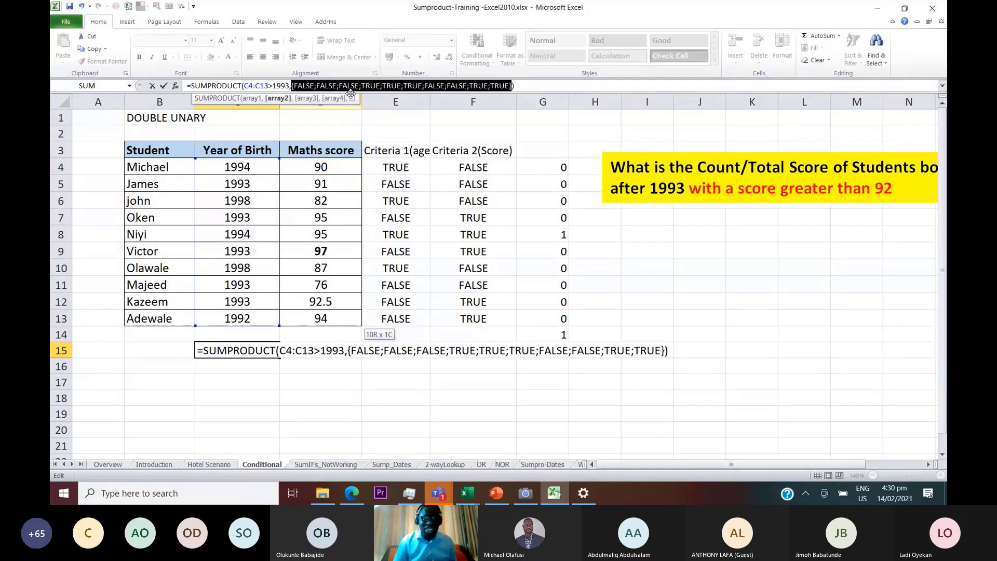
key("ctrl+z")
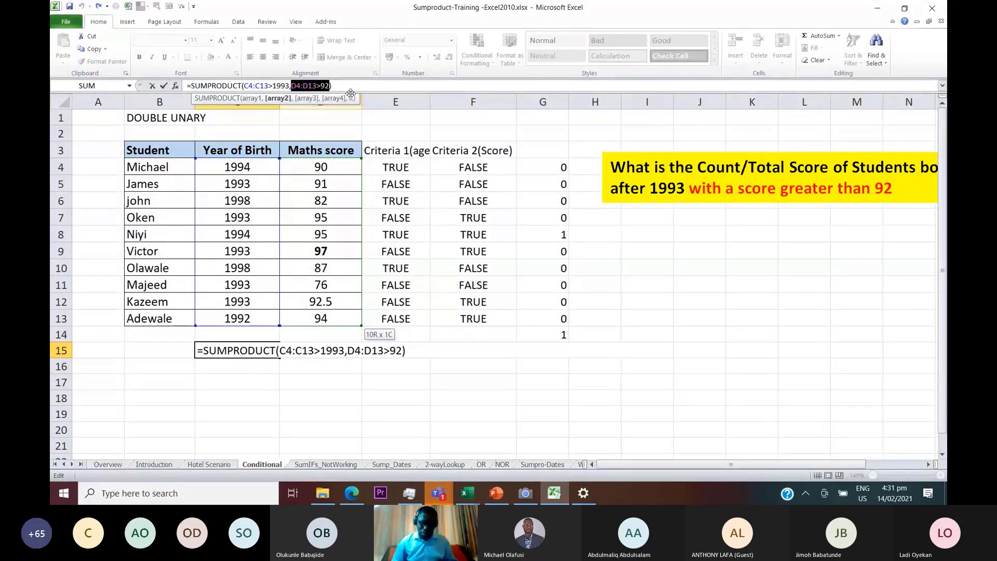
Enter the SUMPRODUCT formula in C15, consult the function's remarks slide in PowerPoint, and return to the Excel workbook
key("ctrl+Return")
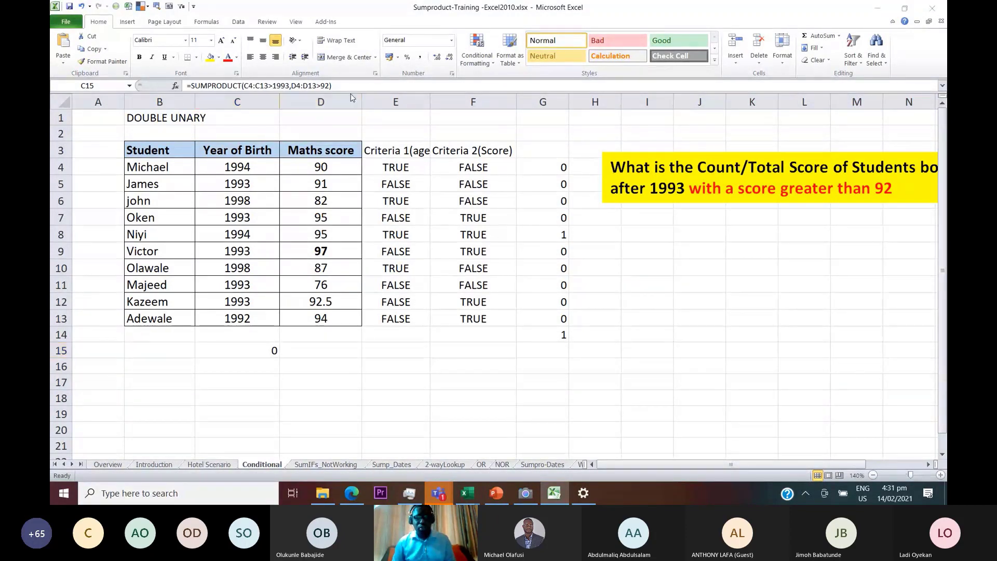
key("alt+Tab")
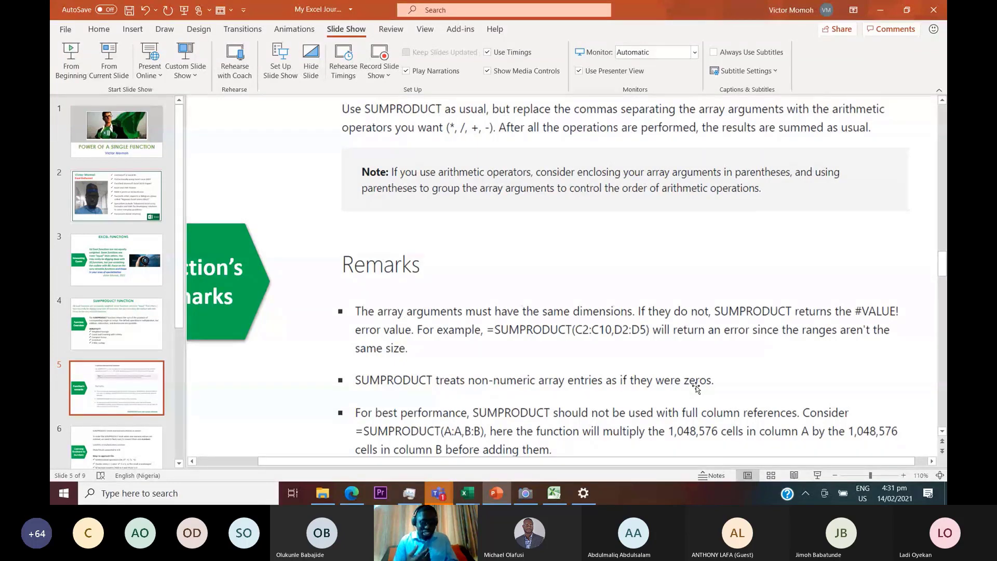
key("alt+Tab")
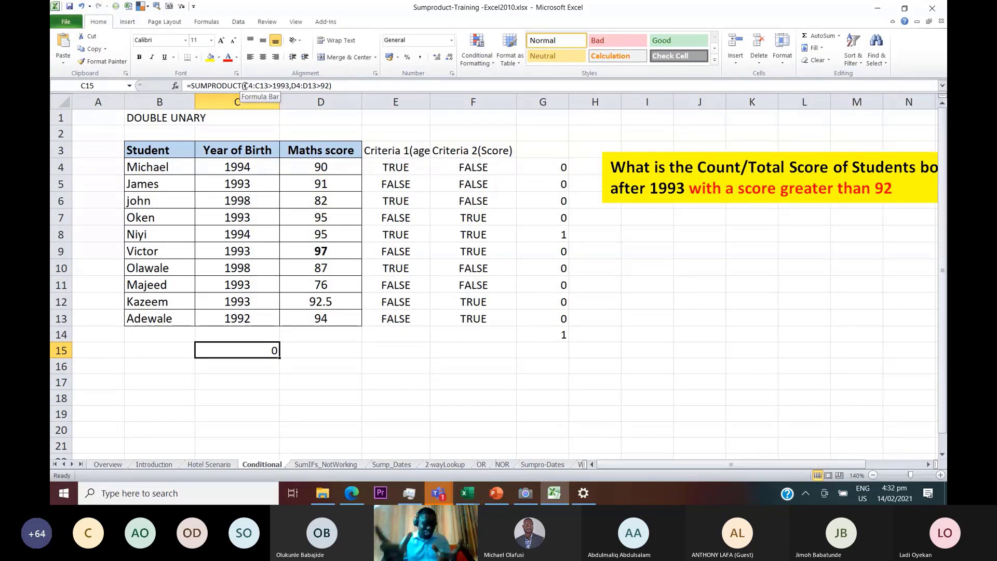
Enter the logical values TRUE in E15 and FALSE in E16
left_click(402, 352)
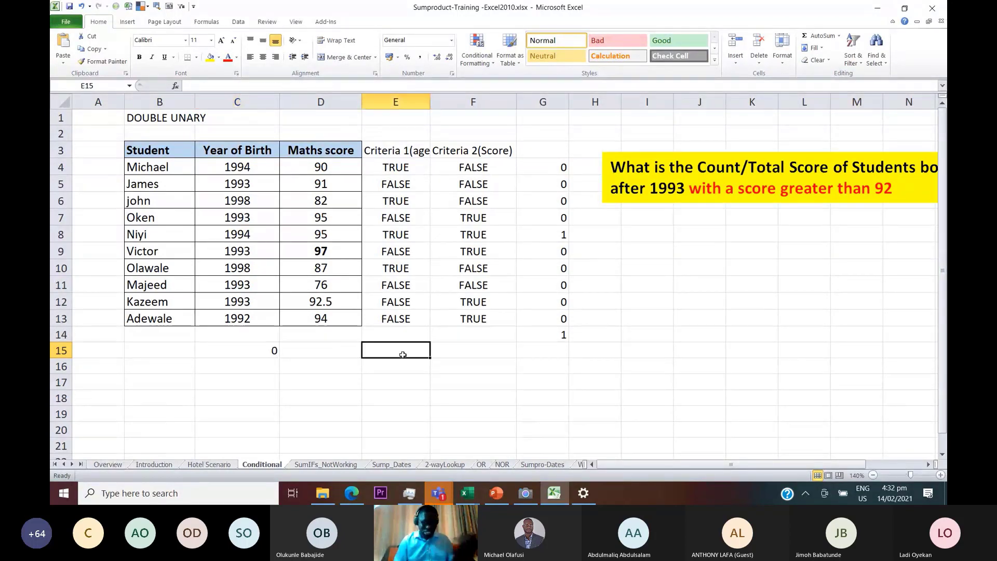
type("true")
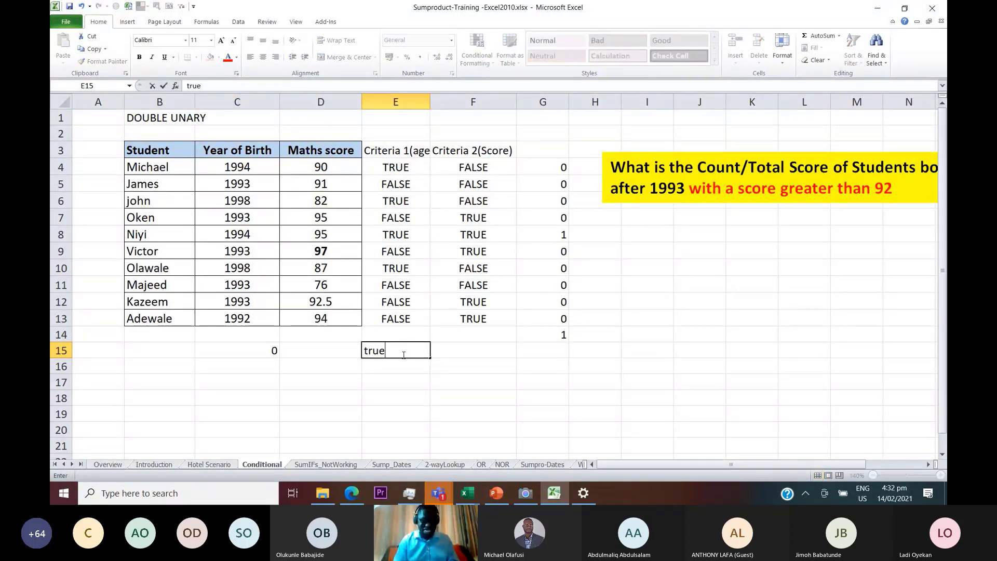
key("Return")
type("fals")
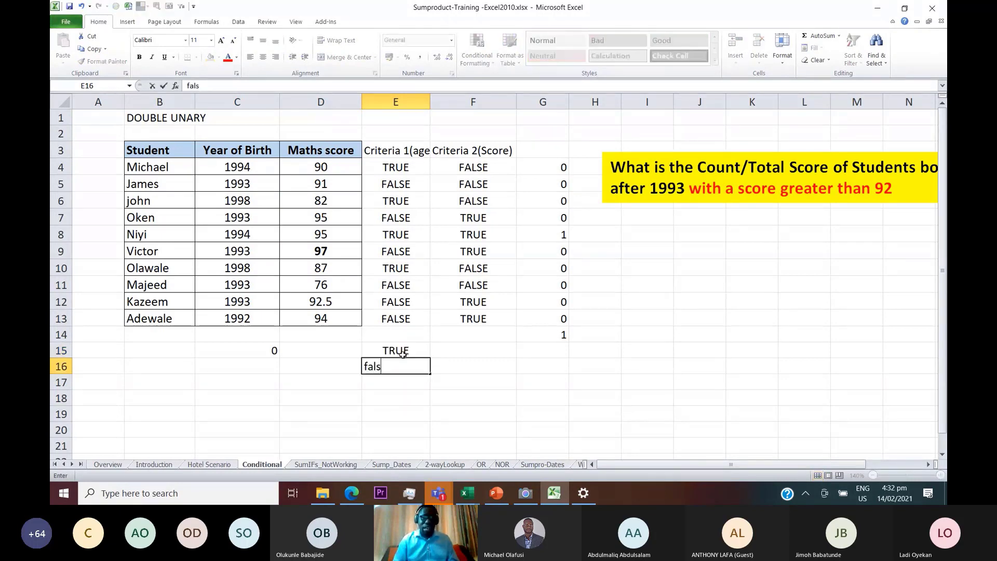
type("e")
key("Return")
Convert the two sample logical values to numbers with =E15*1 in F15, copied down to F16
key("Up")
key("Up")
key("Right")
type("=")
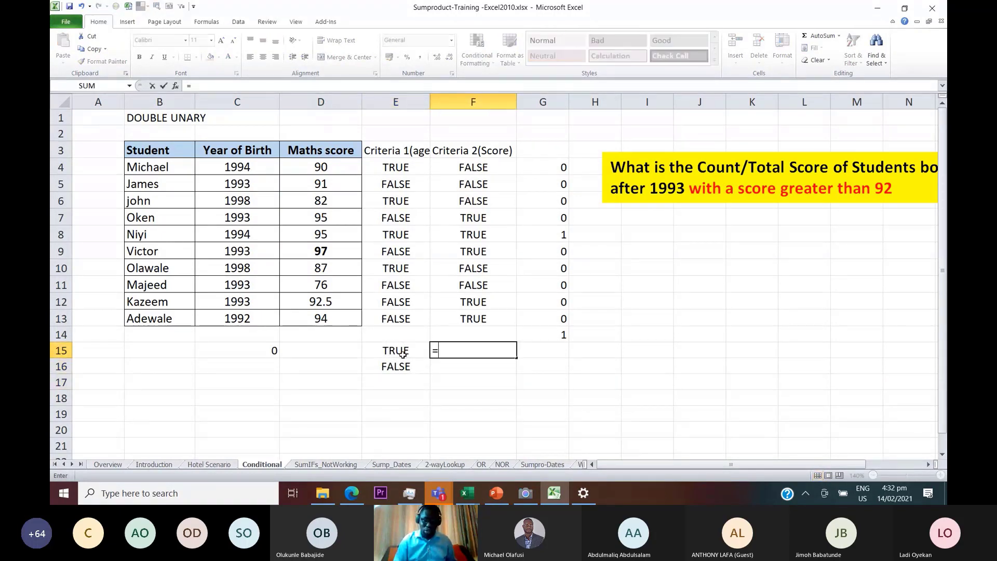
left_click(403, 354)
type("*1")
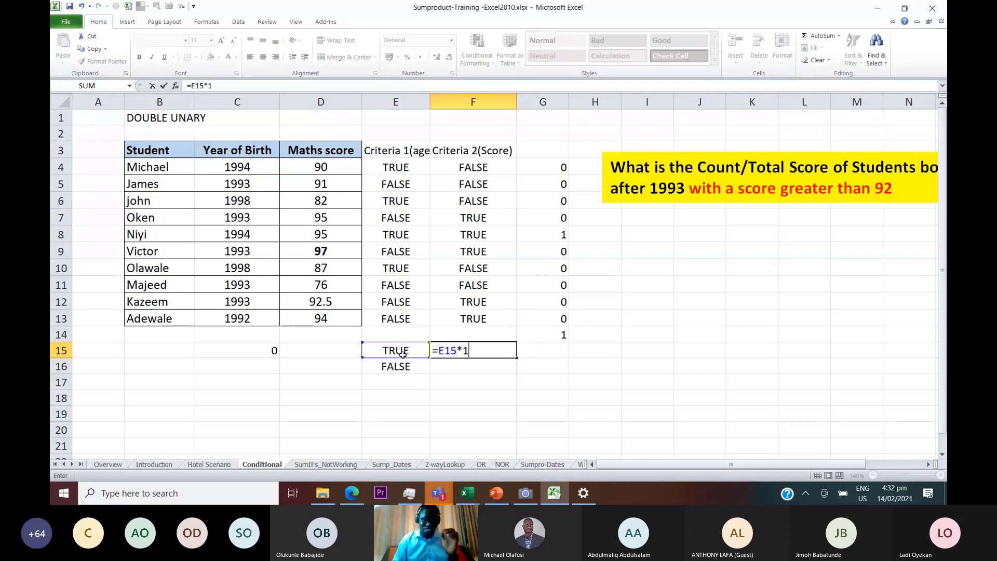
key("ctrl+Return")
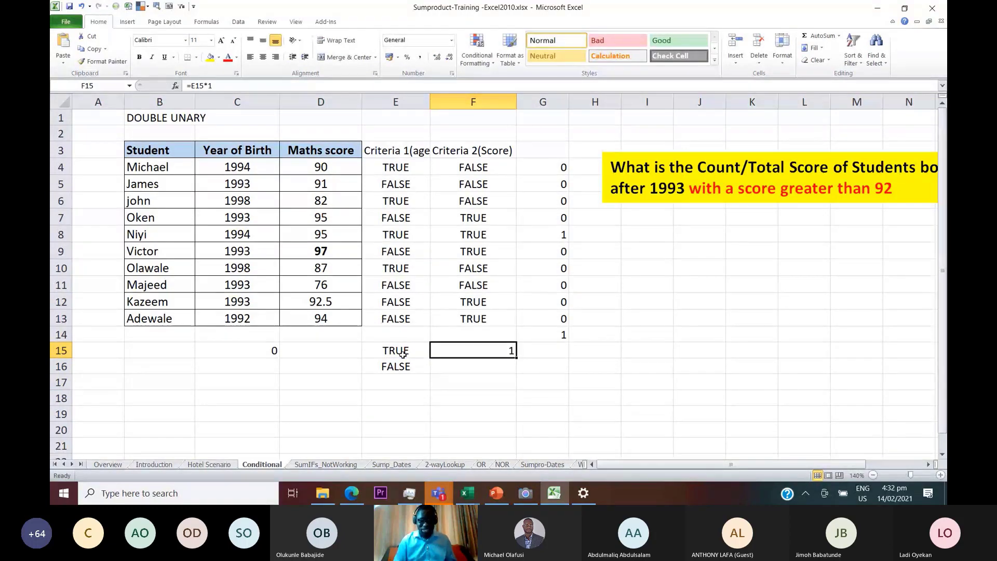
key("ctrl+c")
key("Down")
key("ctrl+v")
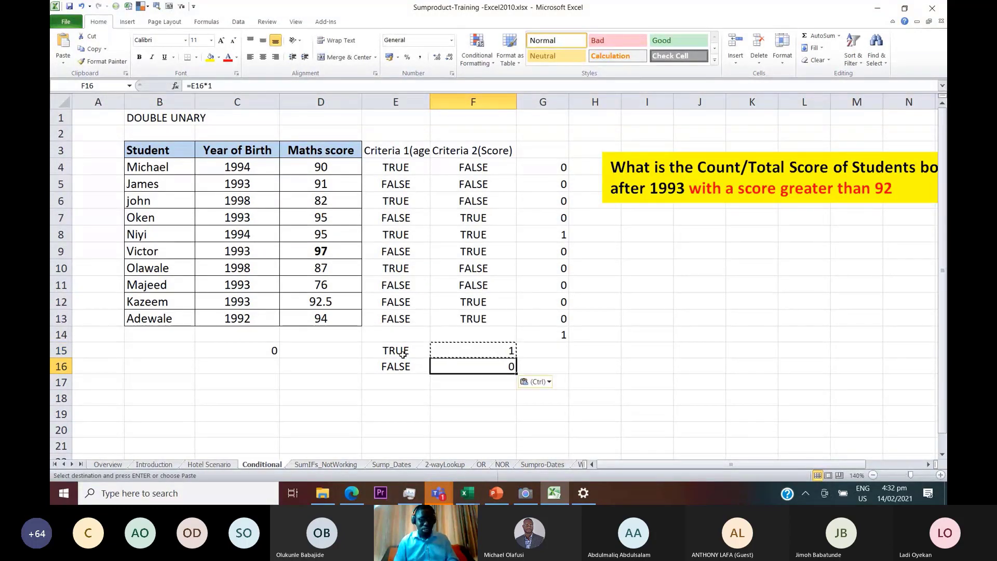
key("Escape")
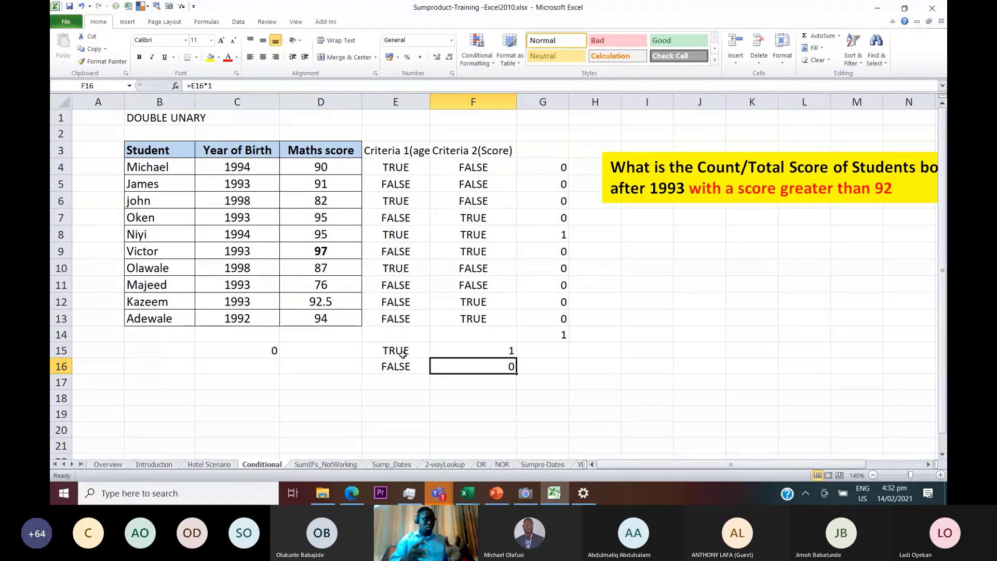
Switch to the PowerPoint presentation and show slide 6 on converting TRUE/FALSE entries into numbers
key("alt+Tab")
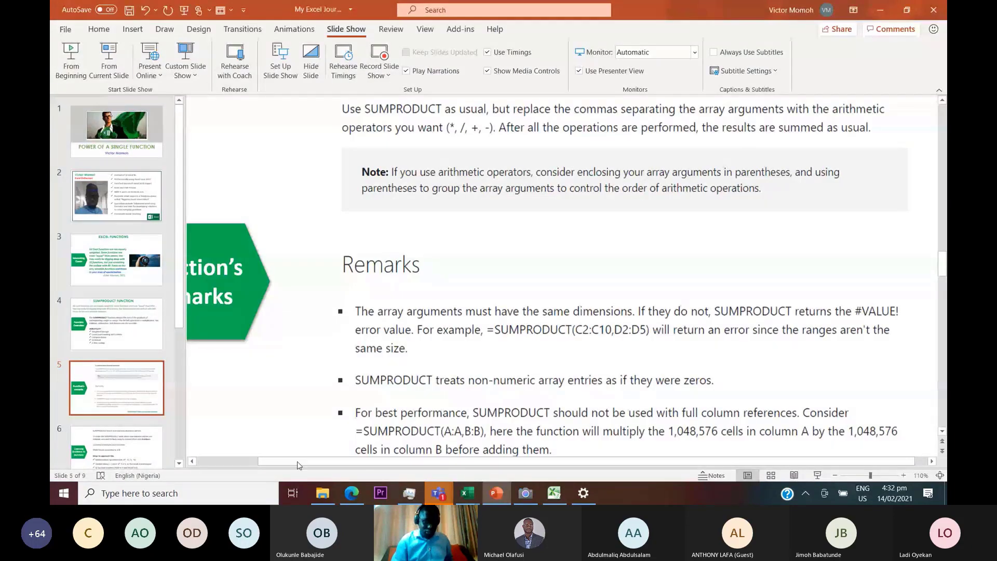
left_click(131, 439)
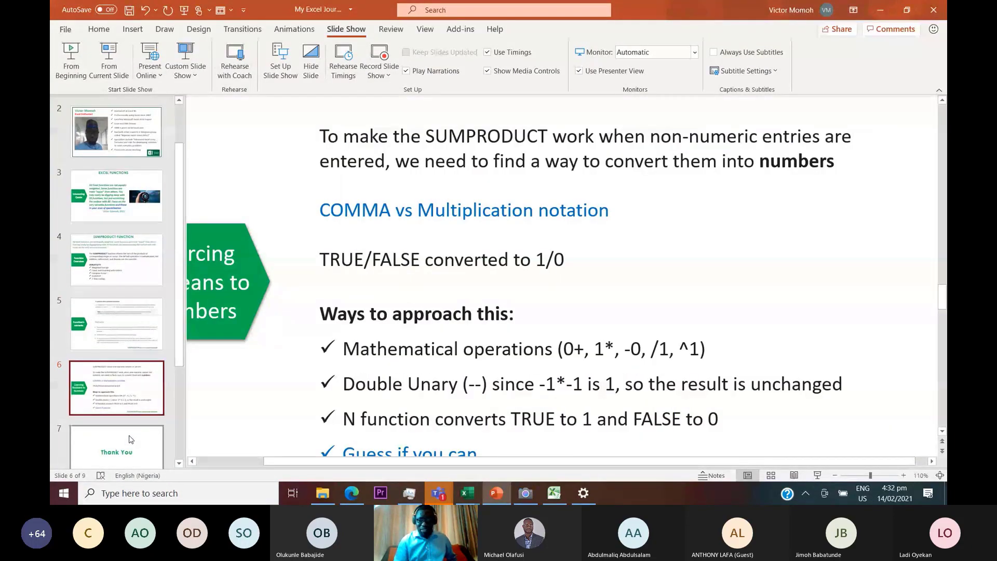
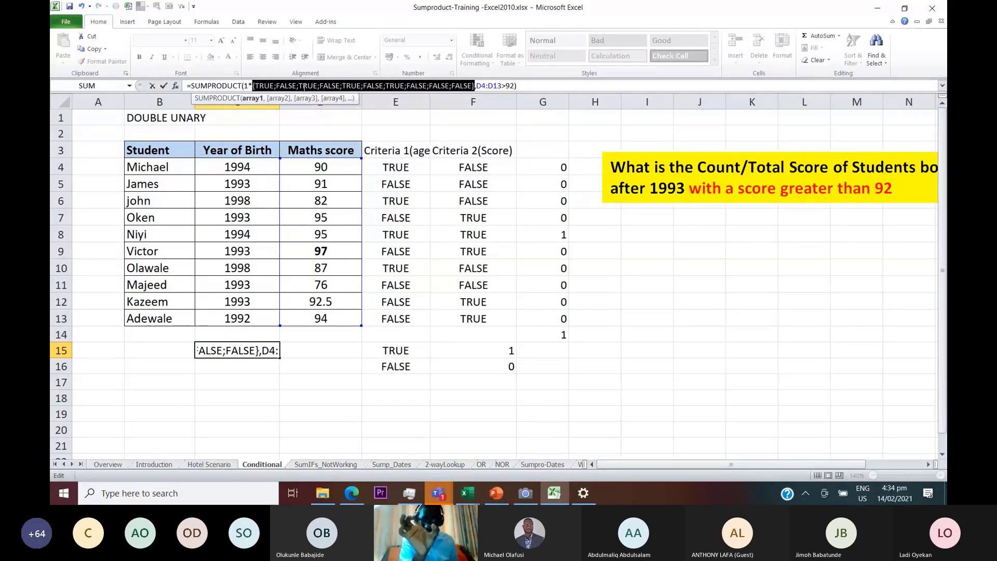
Restore the C4:C13>1993 test in C15's formula, then evaluate 1*(C4:C13>1993) to inspect its array and restore the expression
key("ctrl+z")
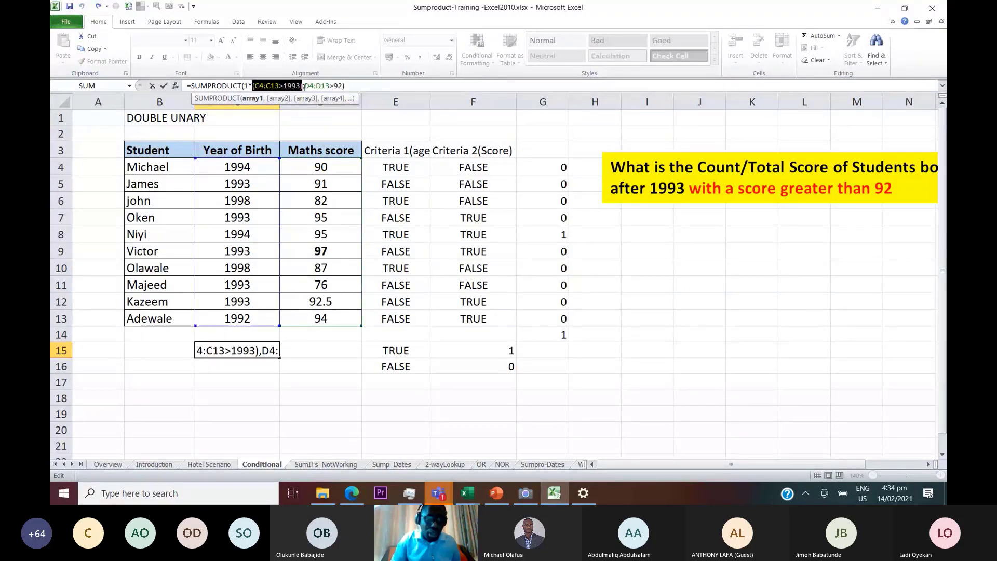
left_click_drag(243, 86, 302, 86)
key("F9")
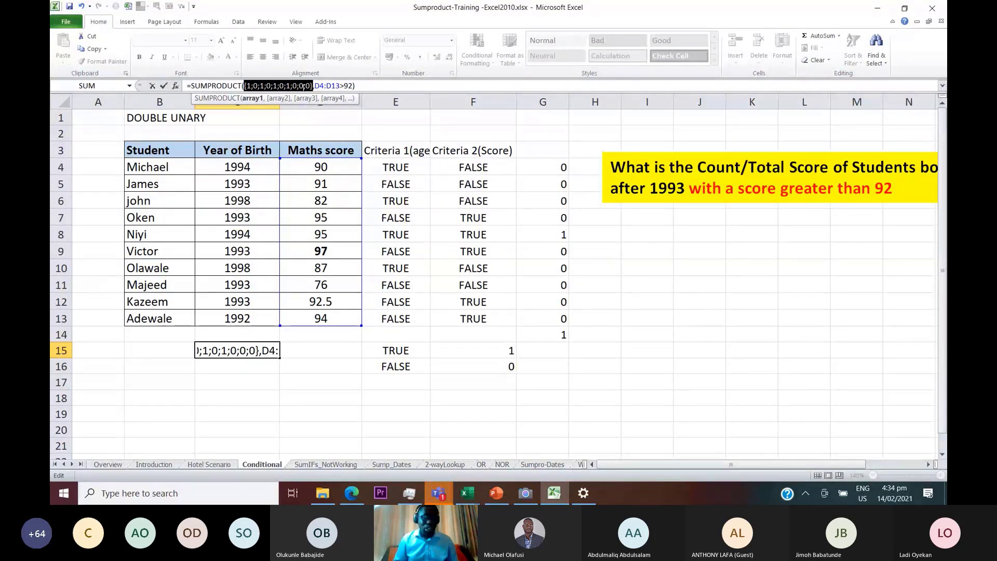
key("ctrl+z")
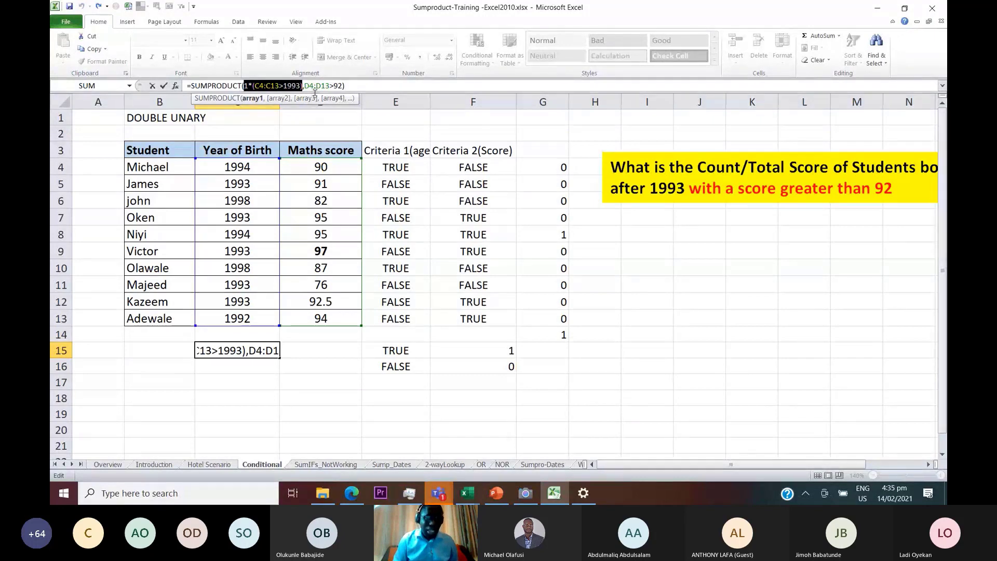
Wrap the second criterion in C15's SUMPRODUCT formula as 0+(D4:D13>92) and commit the formula
left_click(305, 86)
left_click(305, 86)
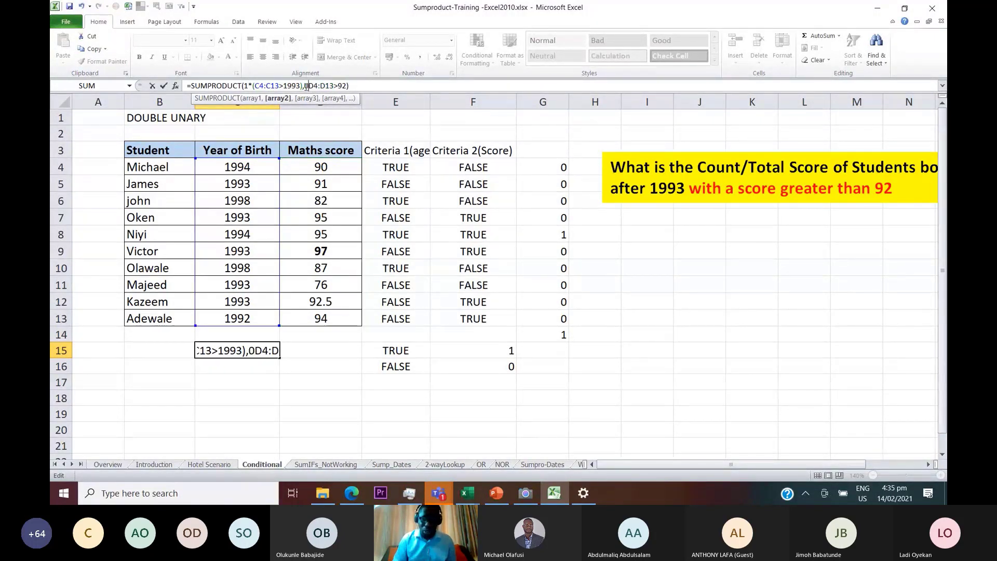
type("0+(")
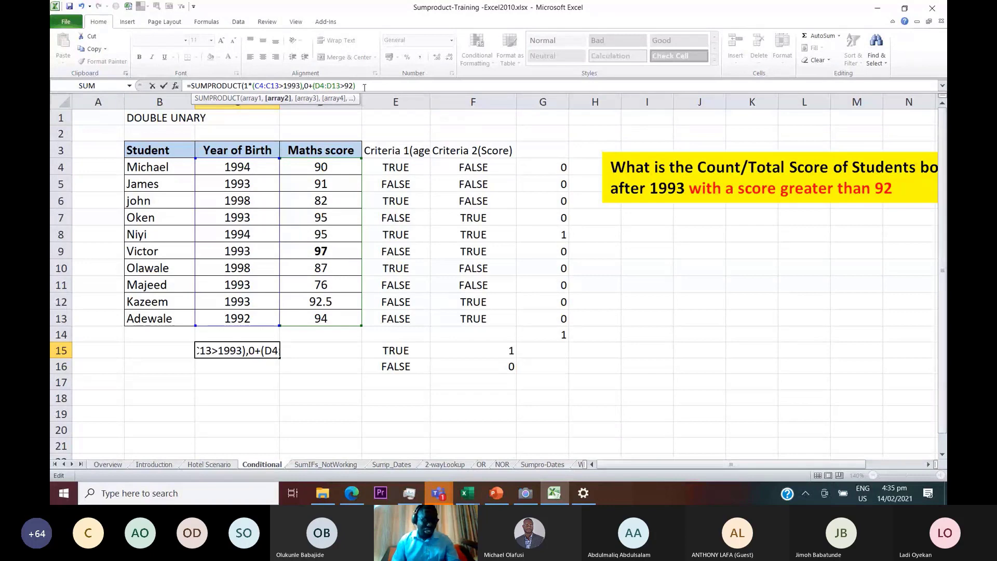
type(")")
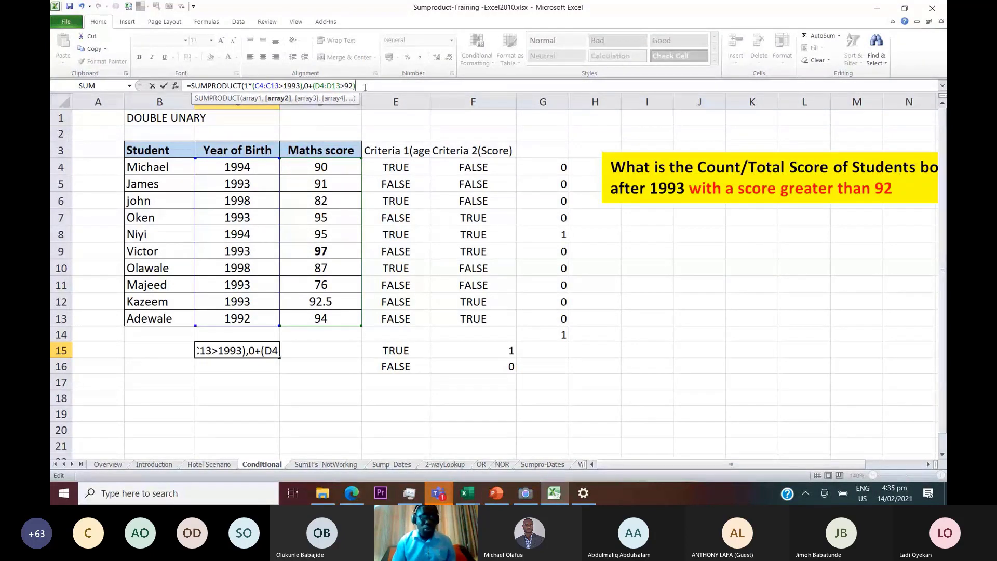
type(")")
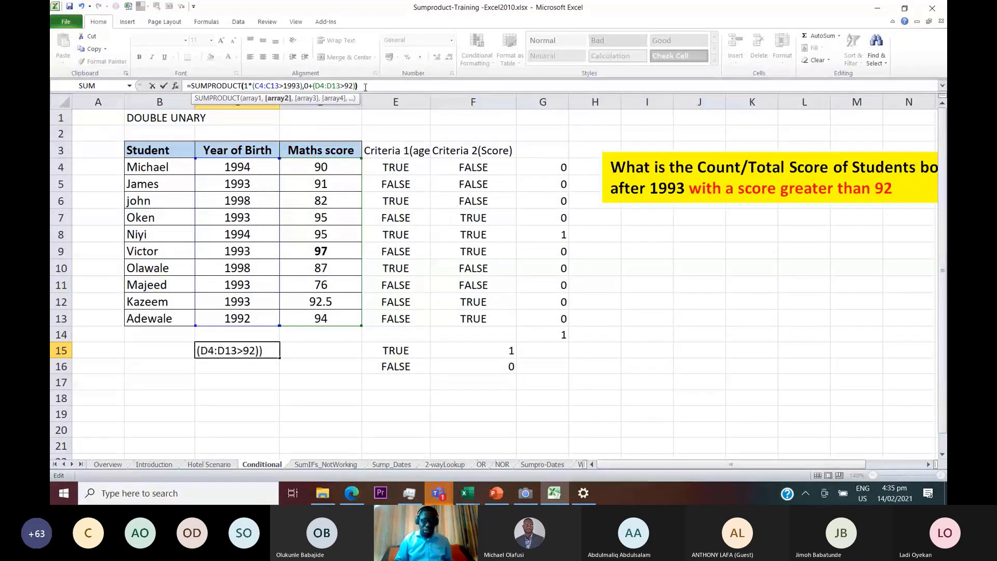
key("ctrl+Return")
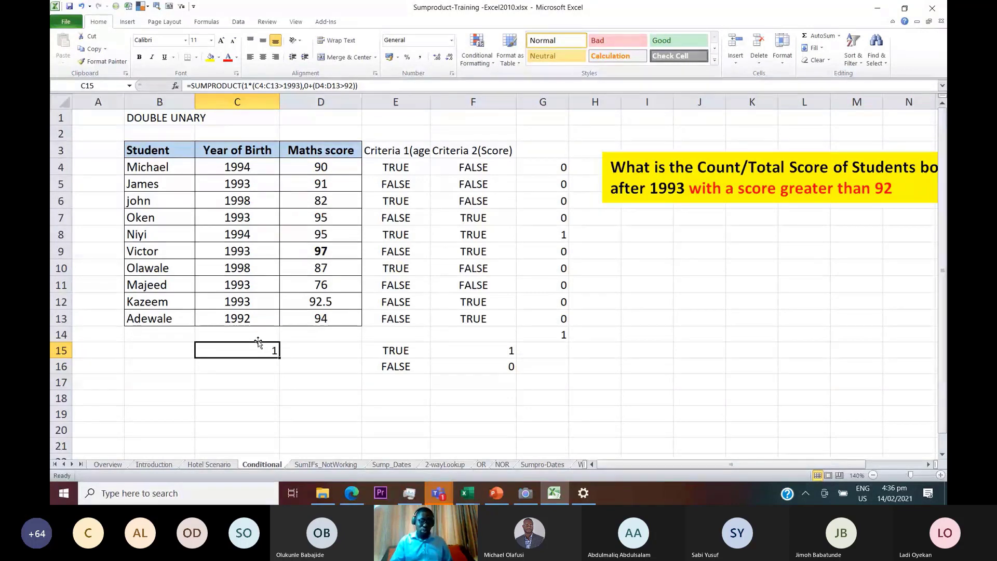
Add the Maths score range D4:D13 as a third array in C15's SUMPRODUCT formula to total the scores
double_click(248, 350)
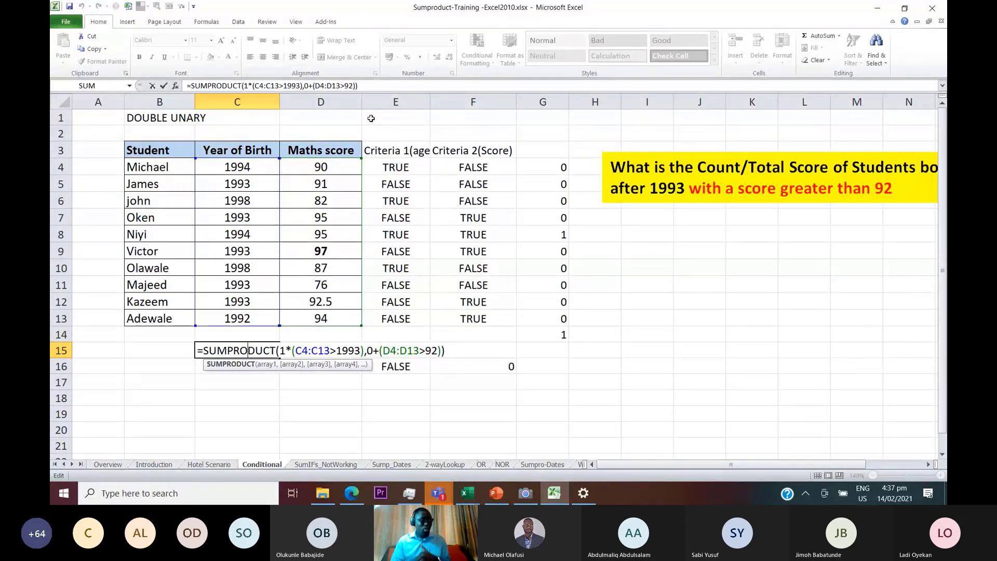
left_click(356, 85)
type(",")
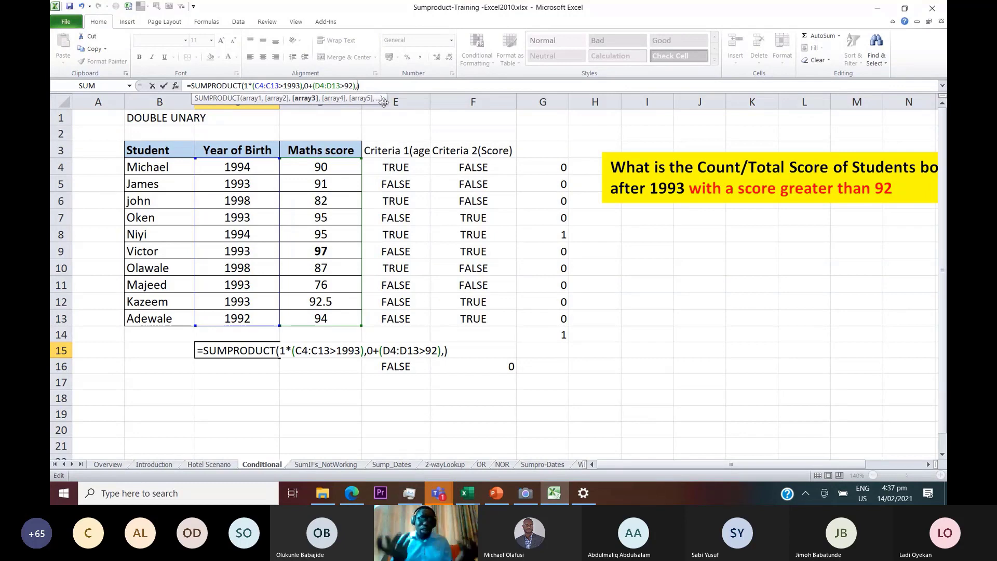
left_click(318, 166)
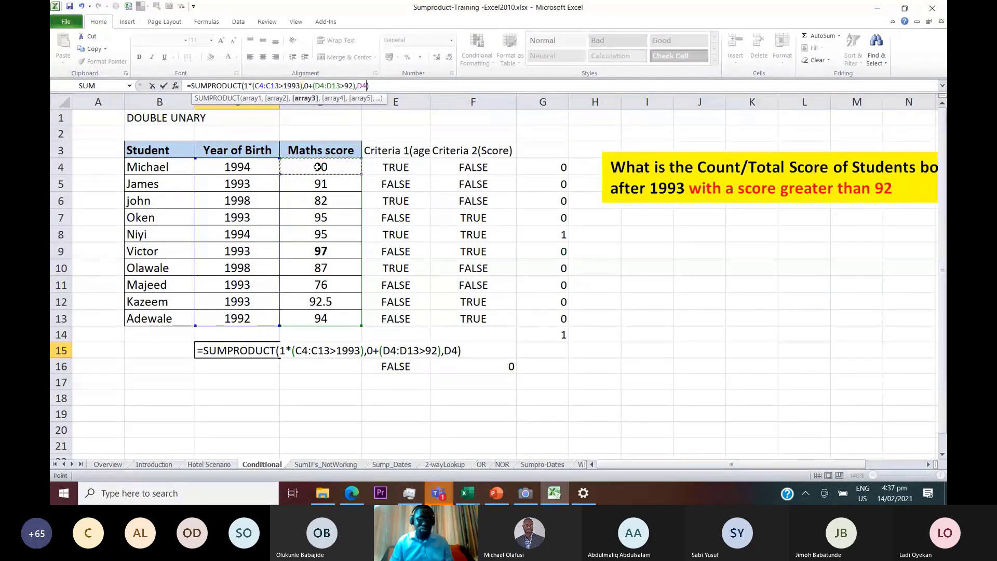
key("ctrl+shift+Down")
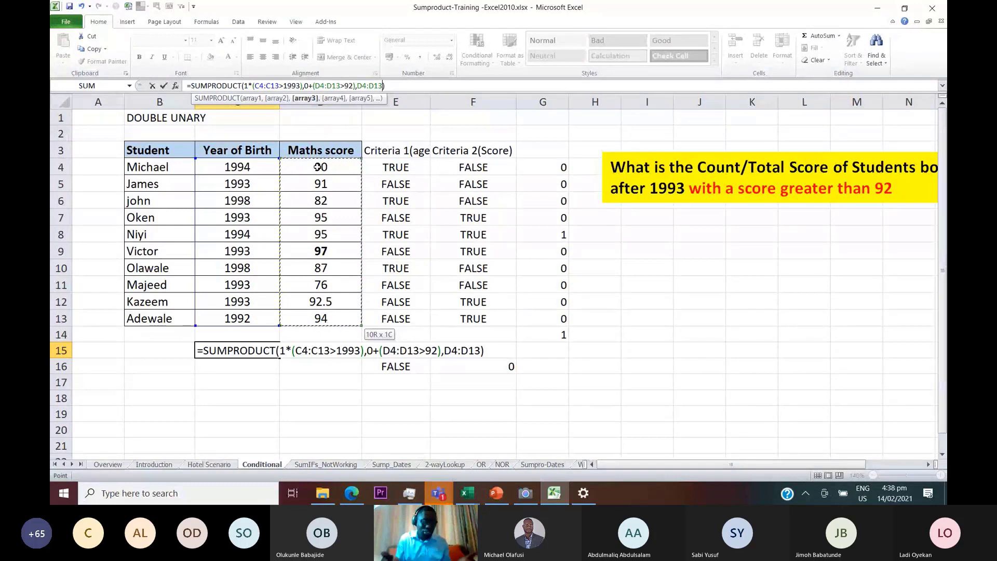
key("ctrl+Return")
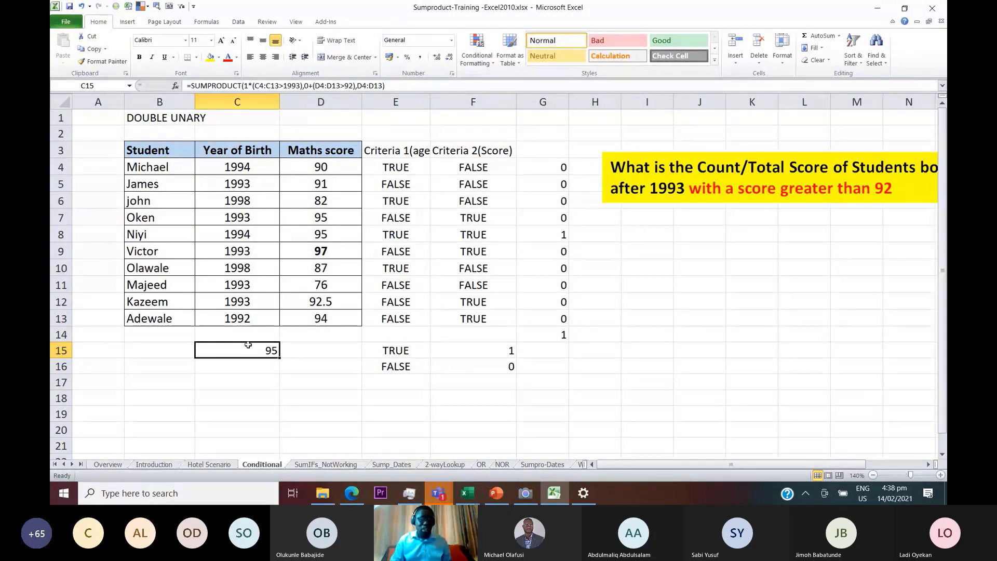
Turn on filtering for the student table and filter Year of Birth to values greater than 1993
left_click(245, 235)
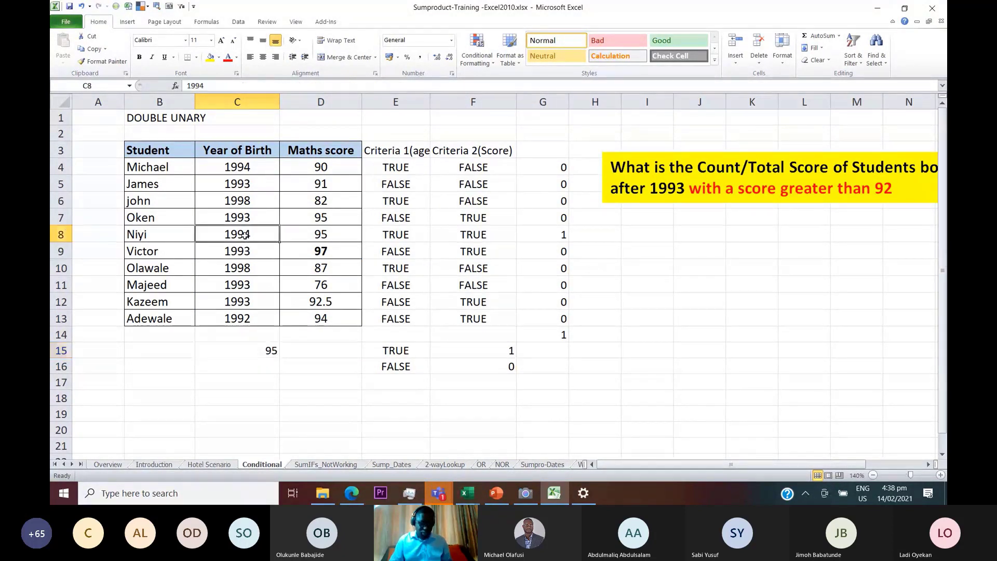
key("ctrl+shift+l")
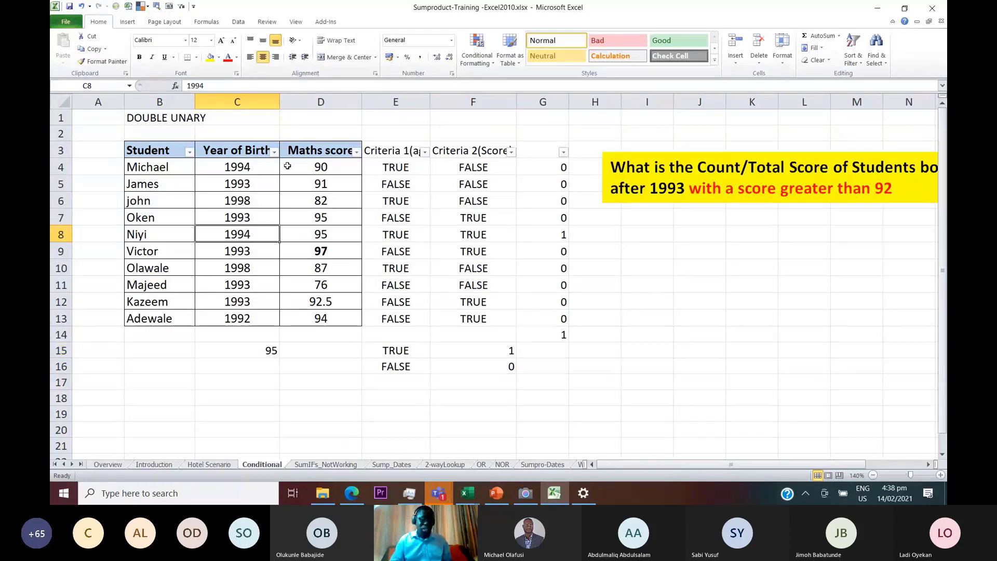
left_click(273, 152)
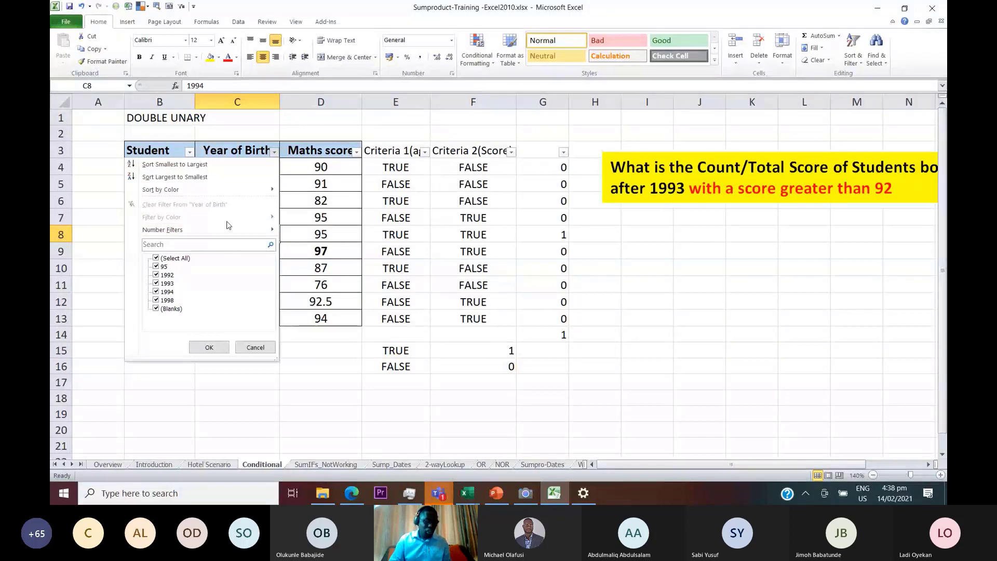
left_click(154, 259)
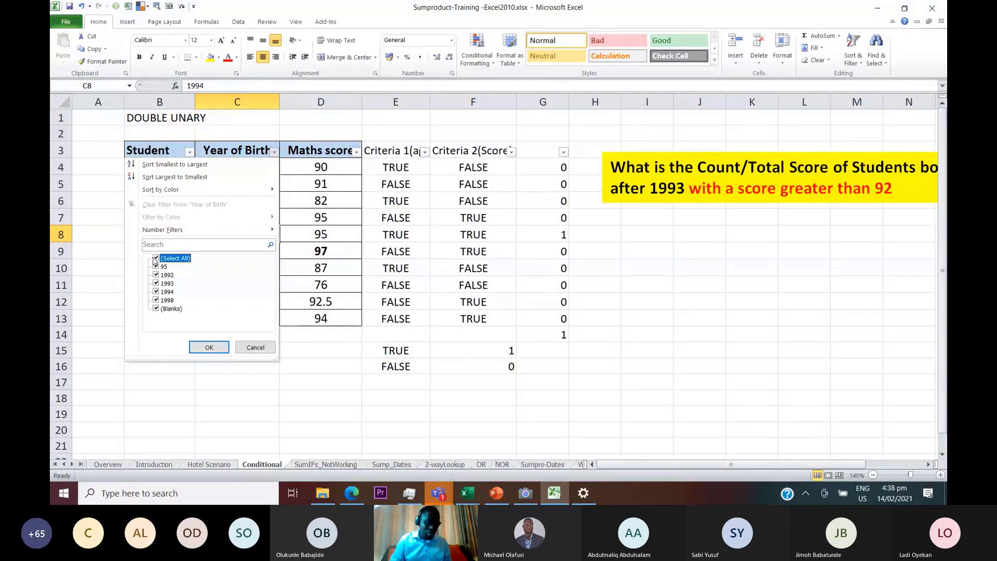
mouse_move(275, 234)
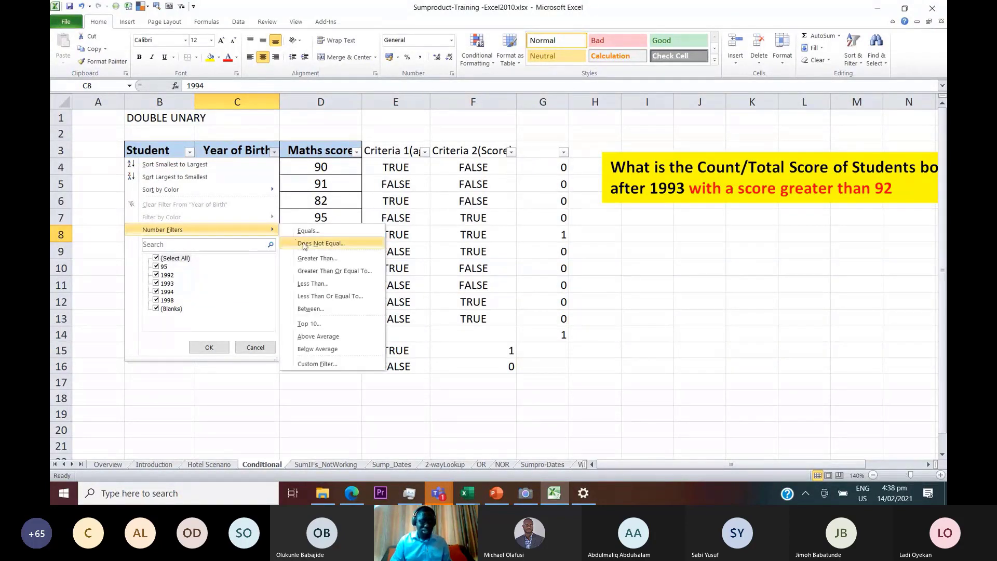
left_click(322, 258)
type("1993")
key("Return")
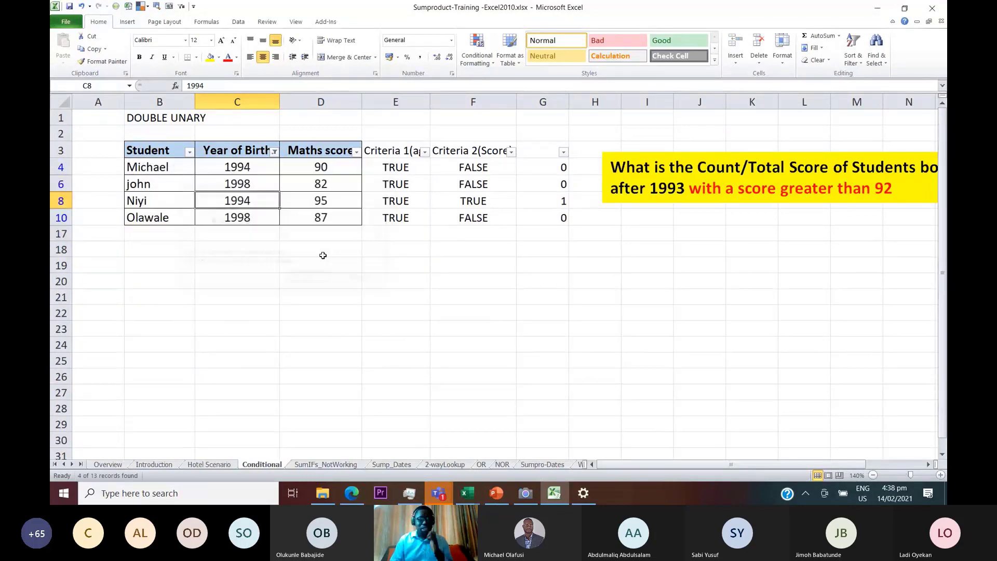
Filter Maths score to values greater than 92 to check the matching row, and remove the table's filters
left_click(356, 151)
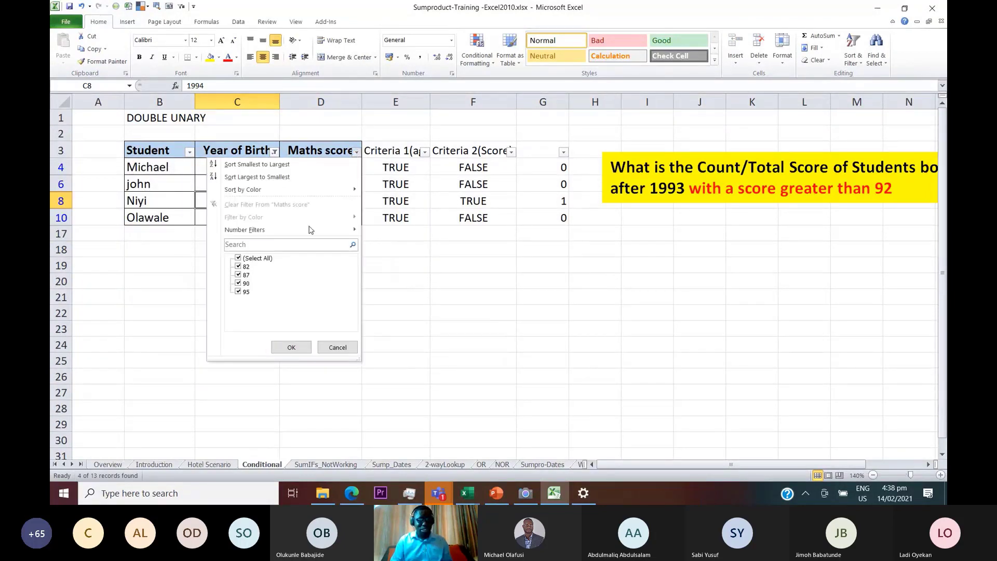
mouse_move(327, 229)
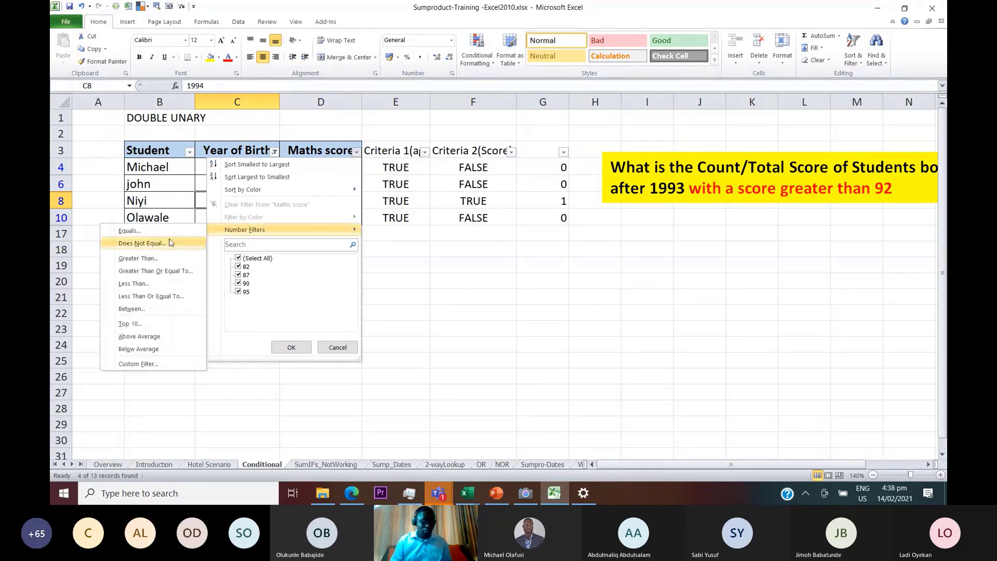
left_click(167, 260)
type("92")
key("Return")
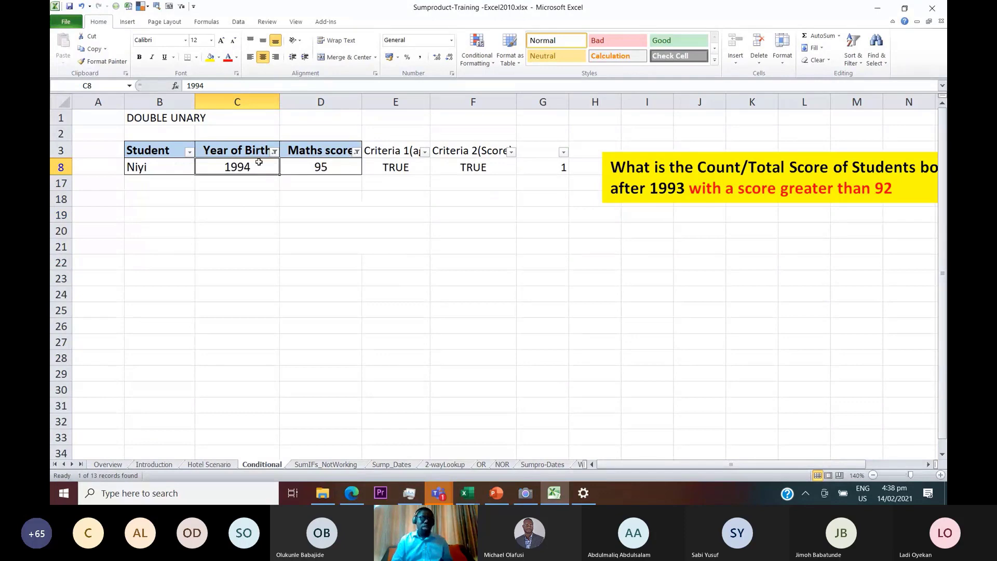
left_click_drag(149, 165, 171, 167)
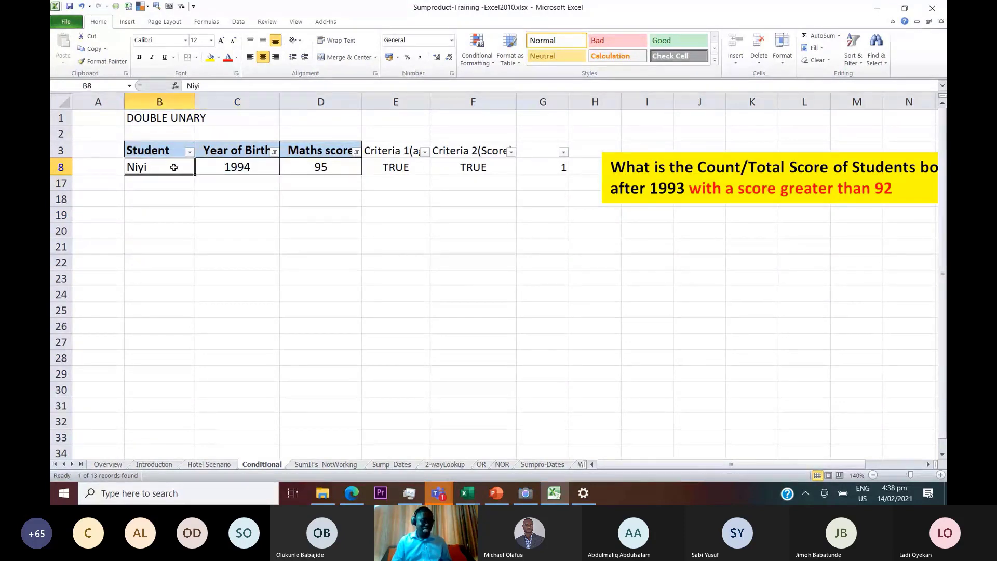
left_click(304, 169)
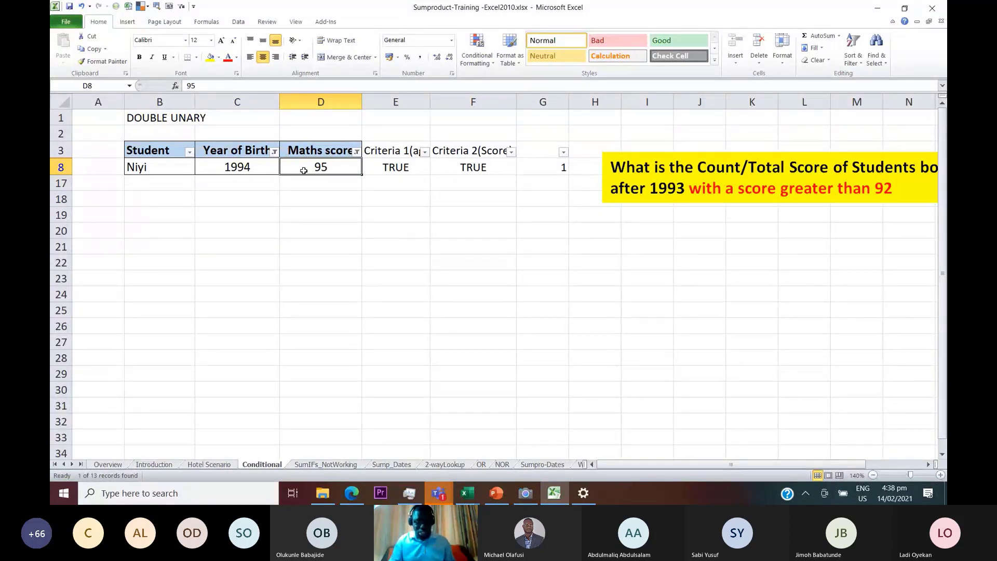
key("ctrl+shift+l")
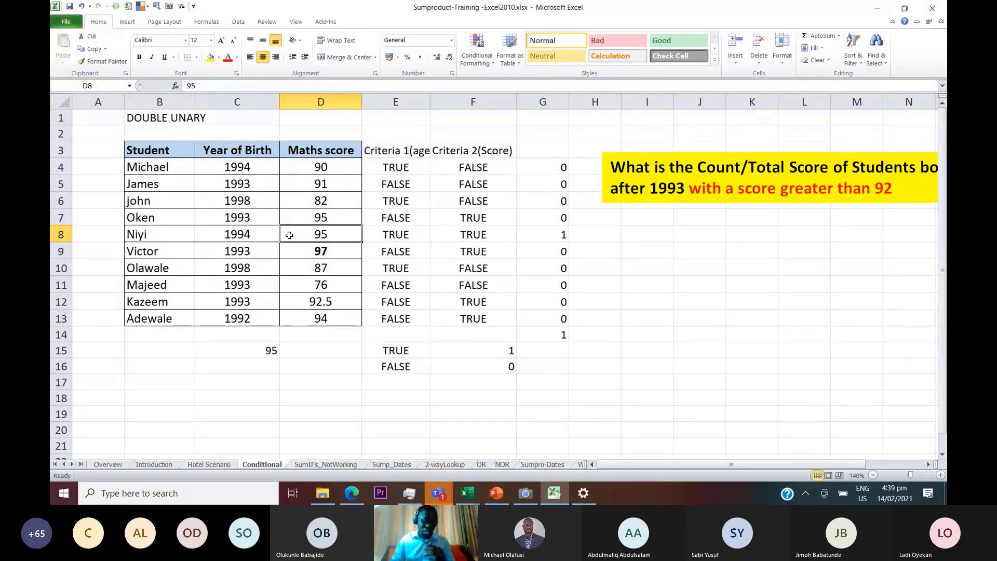
Consult the double unary line on slide 6 in PowerPoint, and enter =(C4>1993) in F18 of the Excel workbook
key("alt+Tab")
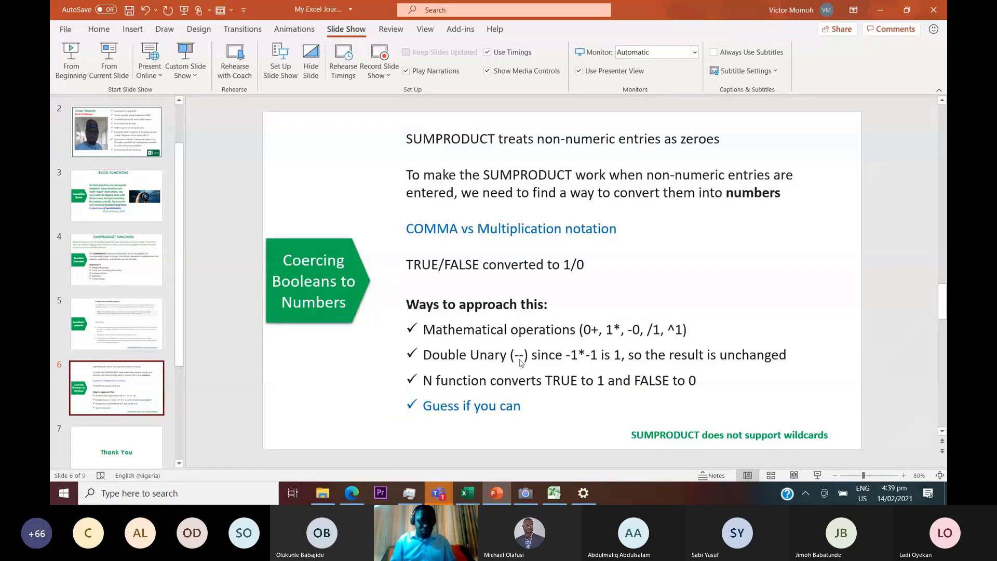
key("alt+Tab")
left_click(435, 398)
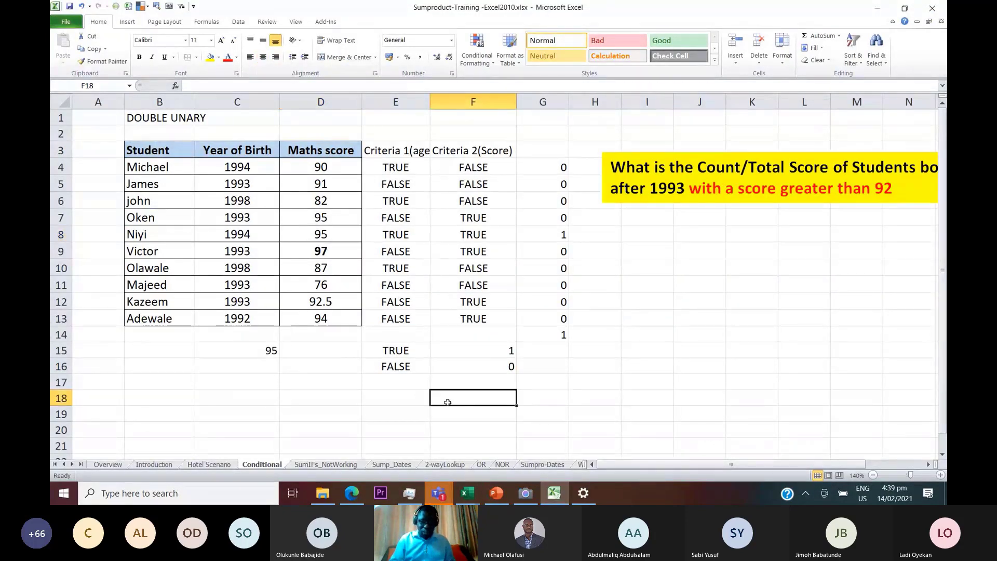
type("=(")
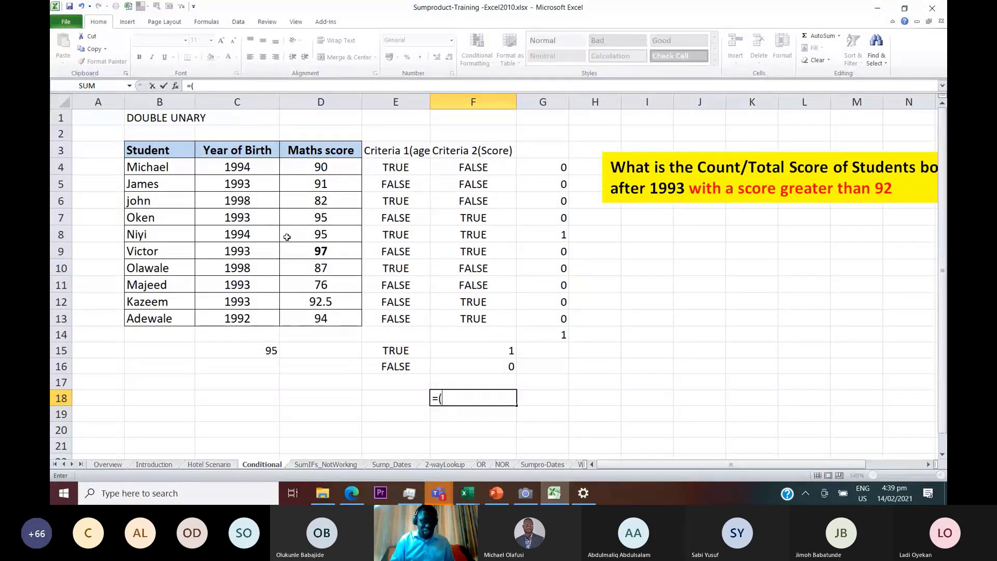
left_click(246, 169)
type(">1993)")
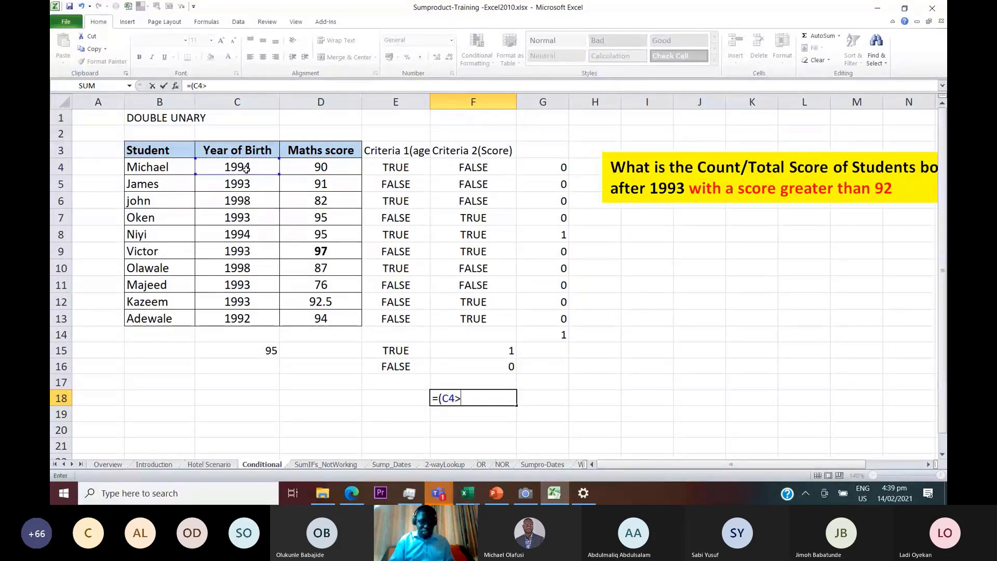
key("ctrl+Return")
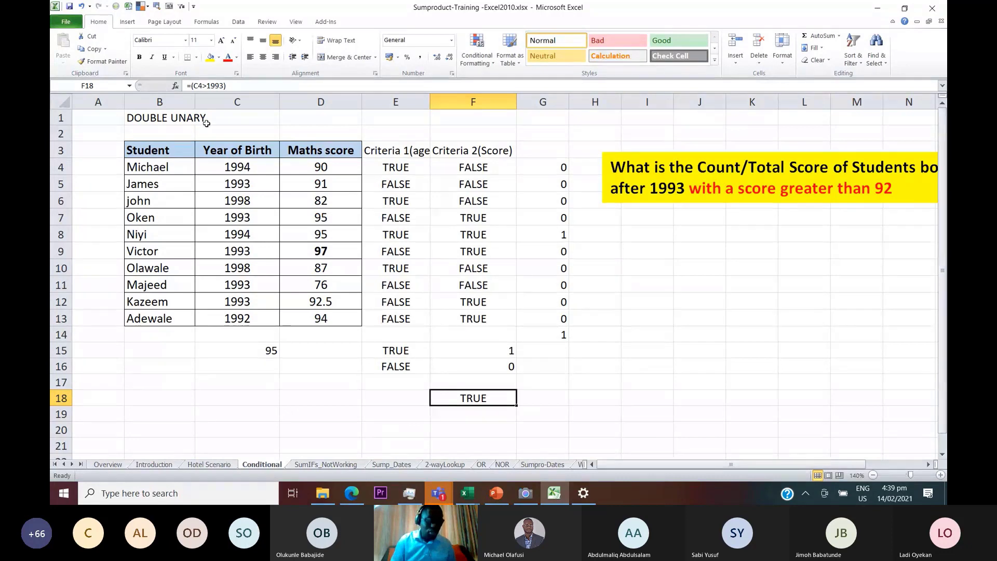
Change F18's formula to =-(C4>1993), and add a second minus sign to make it =--(C4>1993)
left_click(191, 86)
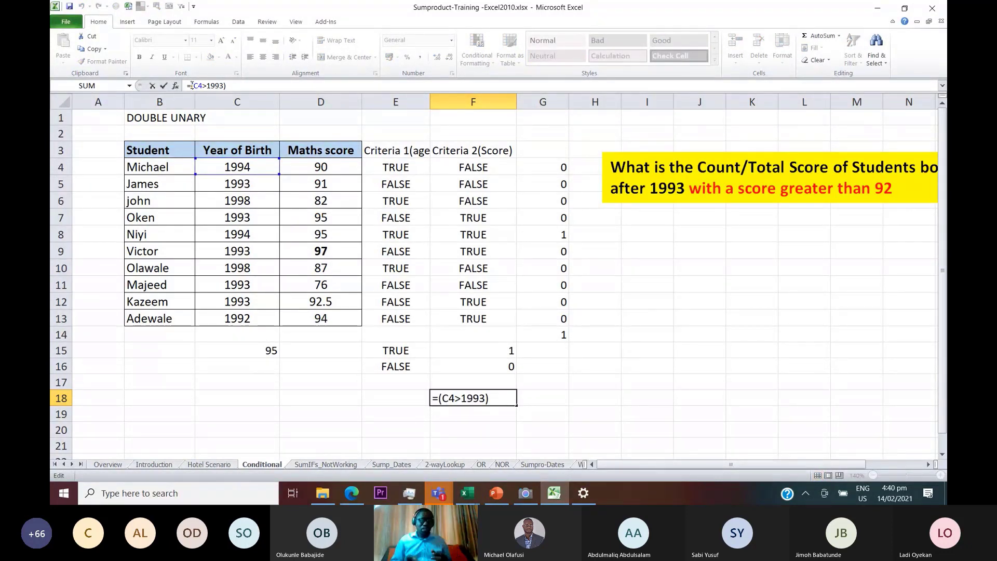
type("-")
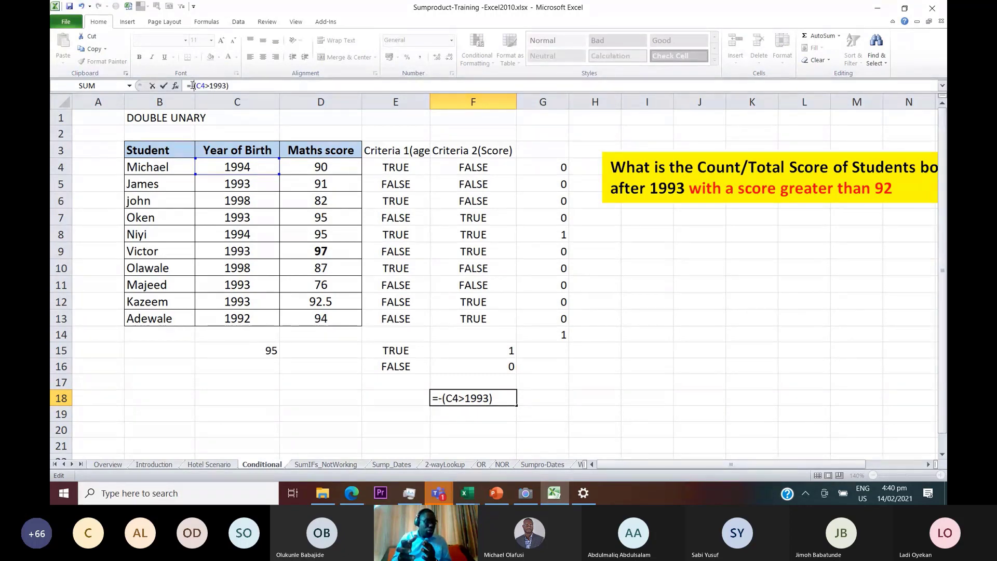
key("ctrl+Return")
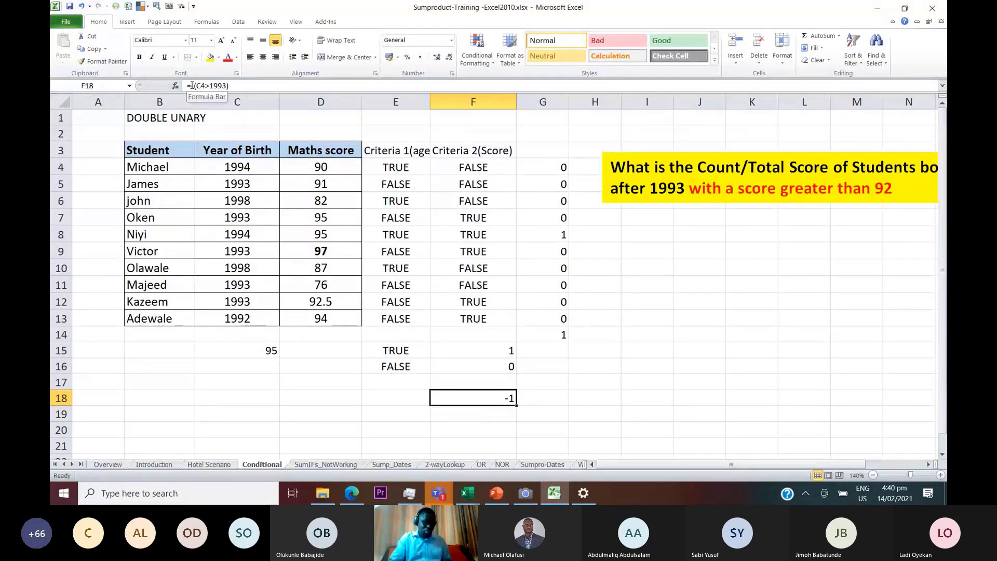
left_click(191, 86)
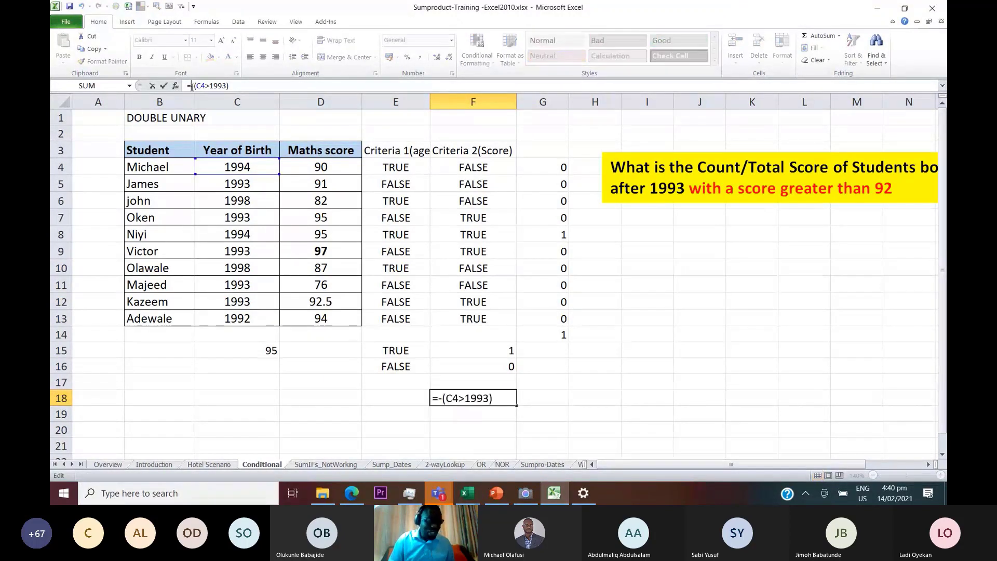
type("-")
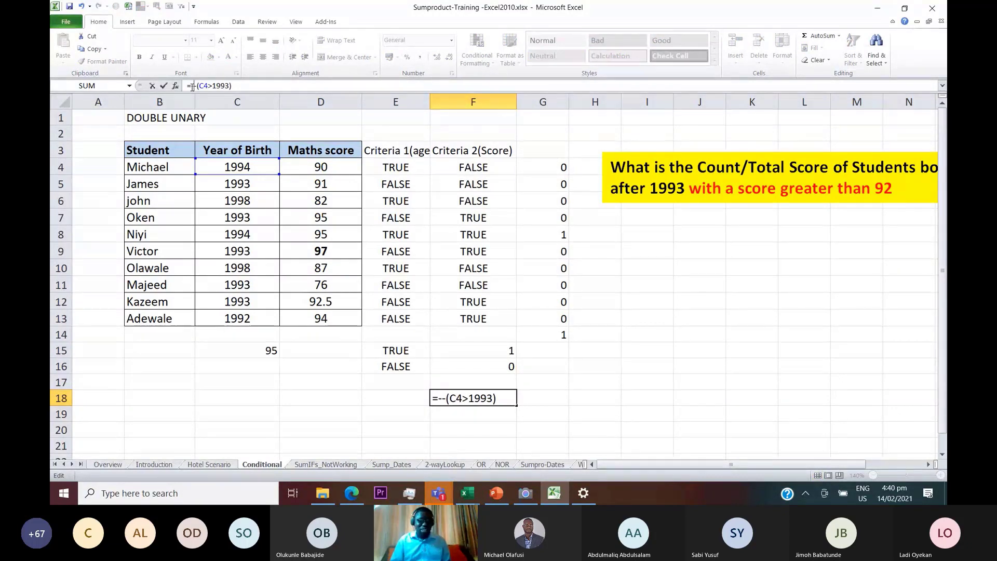
key("ctrl+Return")
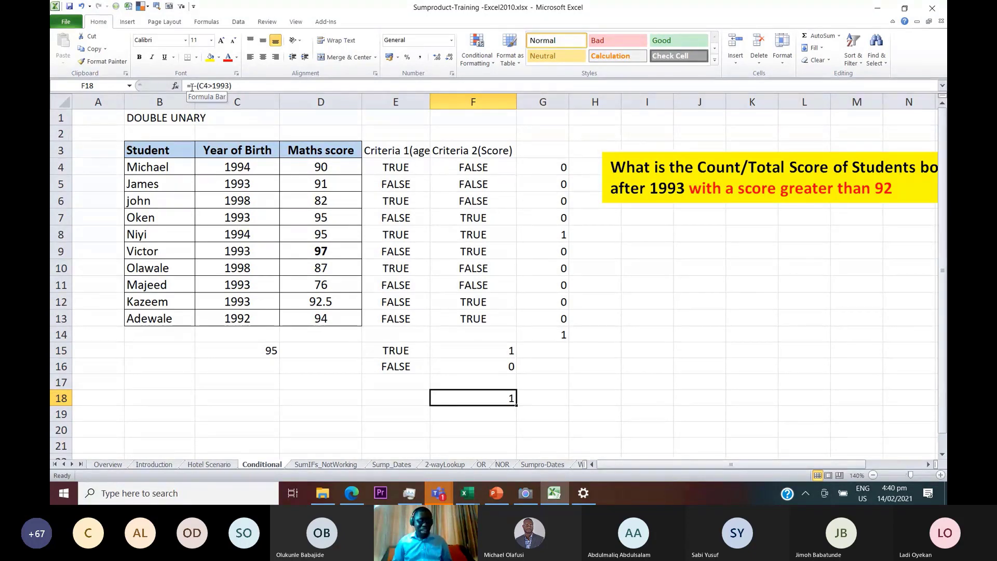
Switch to PowerPoint to read slide 6's line on the N function, and return to the Excel workbook
key("alt+Tab")
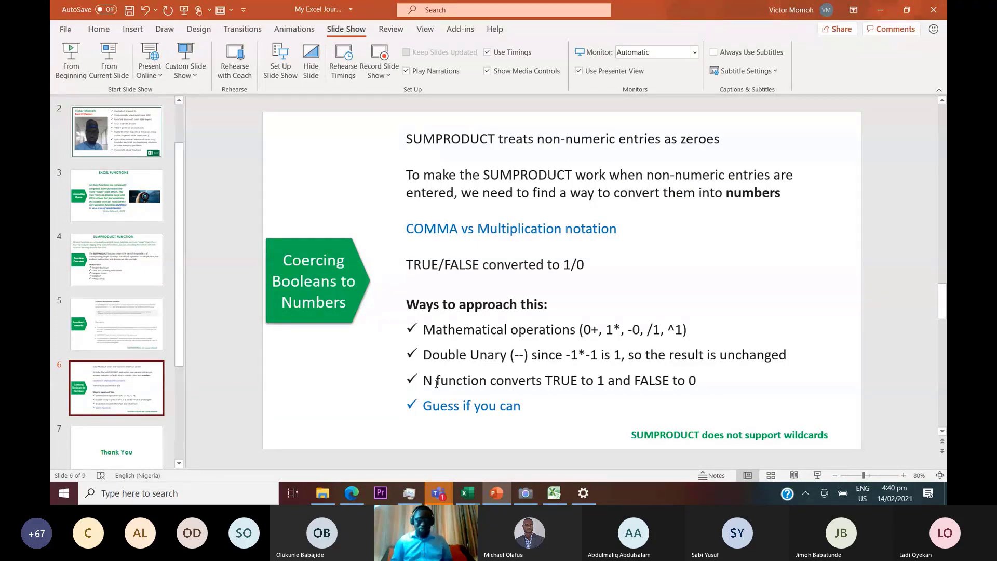
key("alt+Tab")
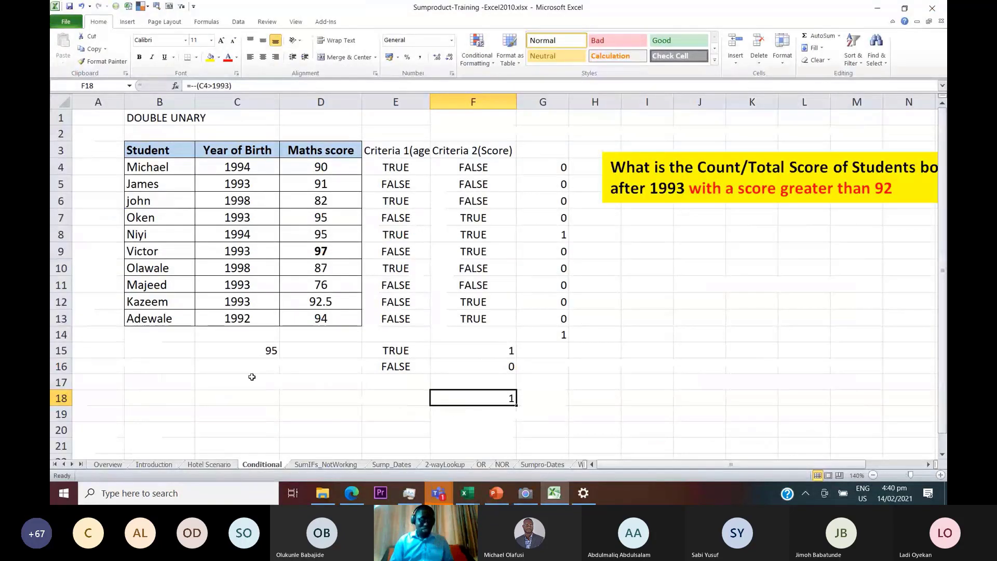
Enter =N(TRUE) in C17 and =N(FALSE) in C18 to demonstrate the N function
left_click(219, 375)
type("=N")
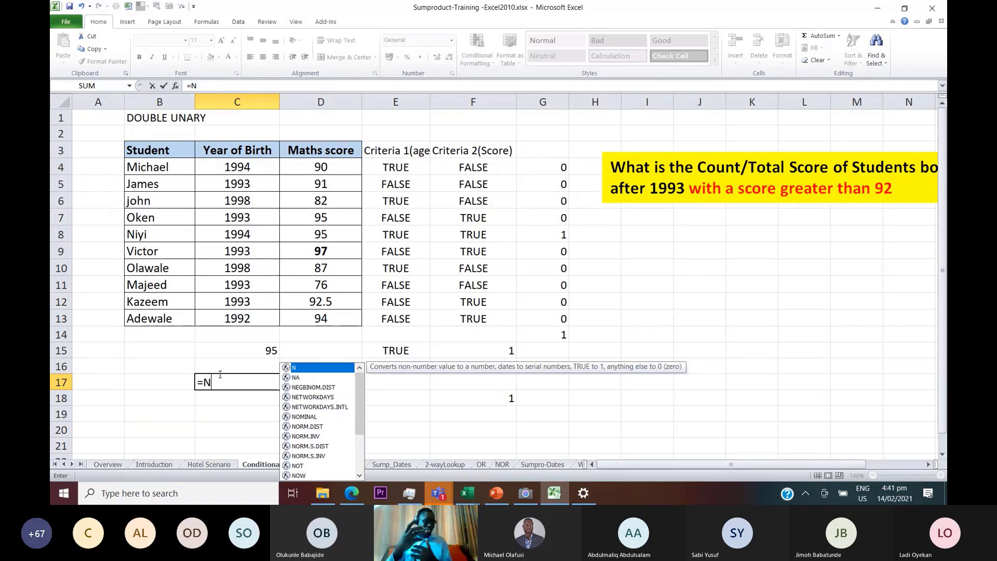
key("Escape")
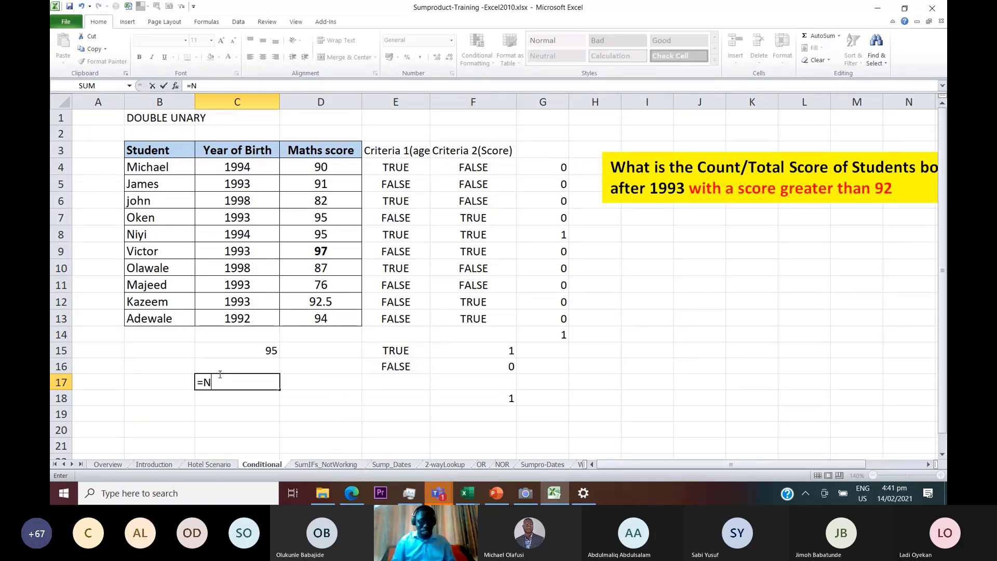
type("(")
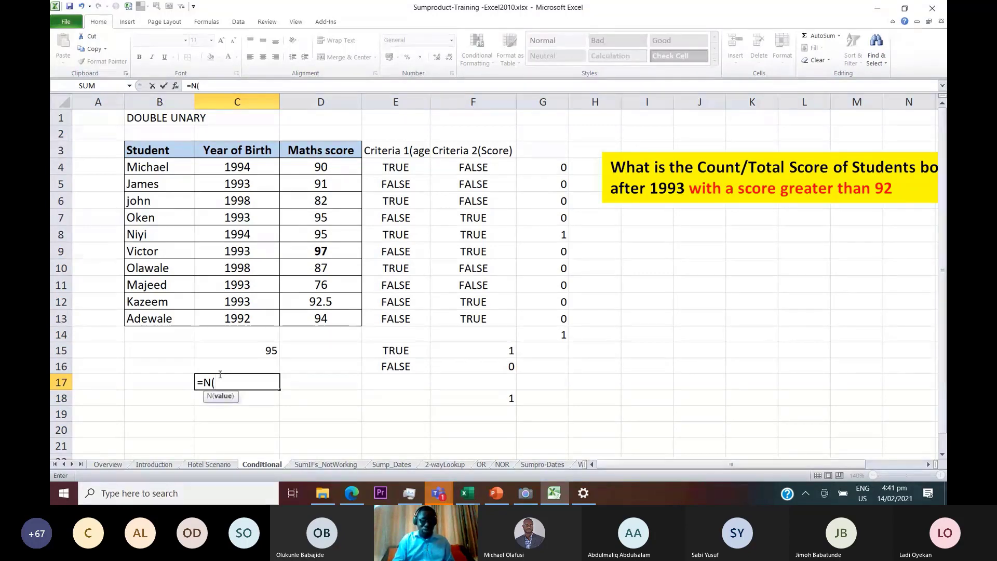
type("true")
key("Return")
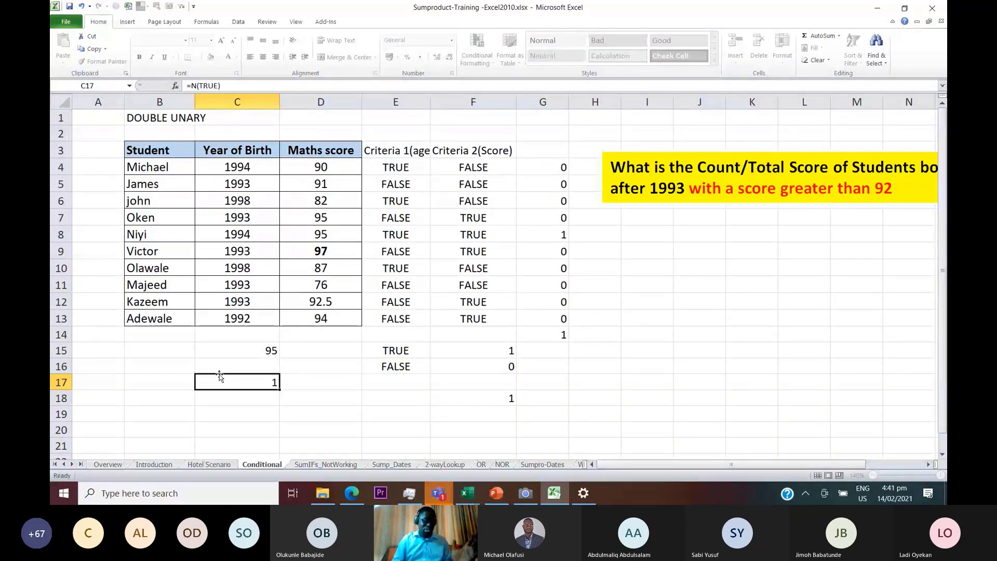
type("N")
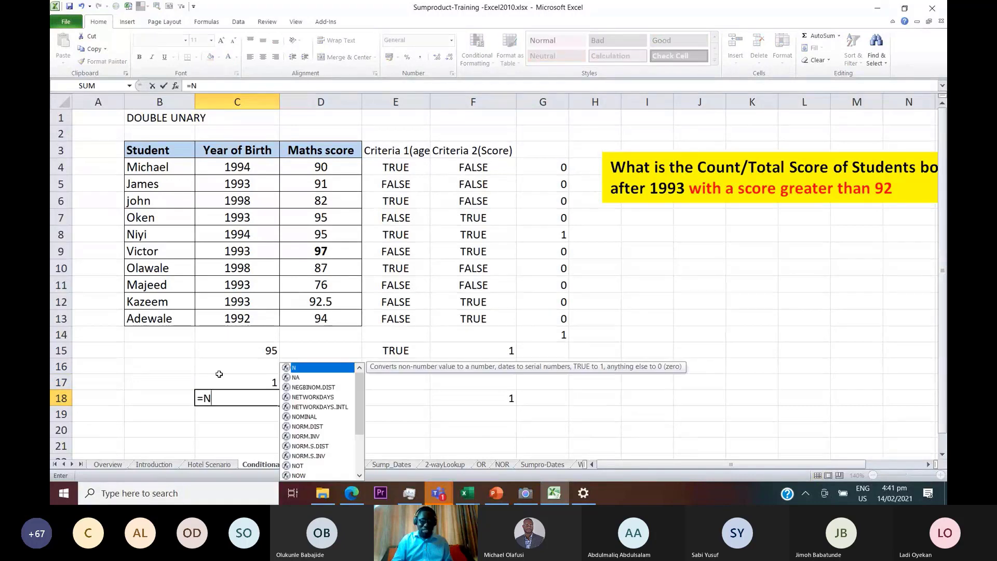
type("(false)")
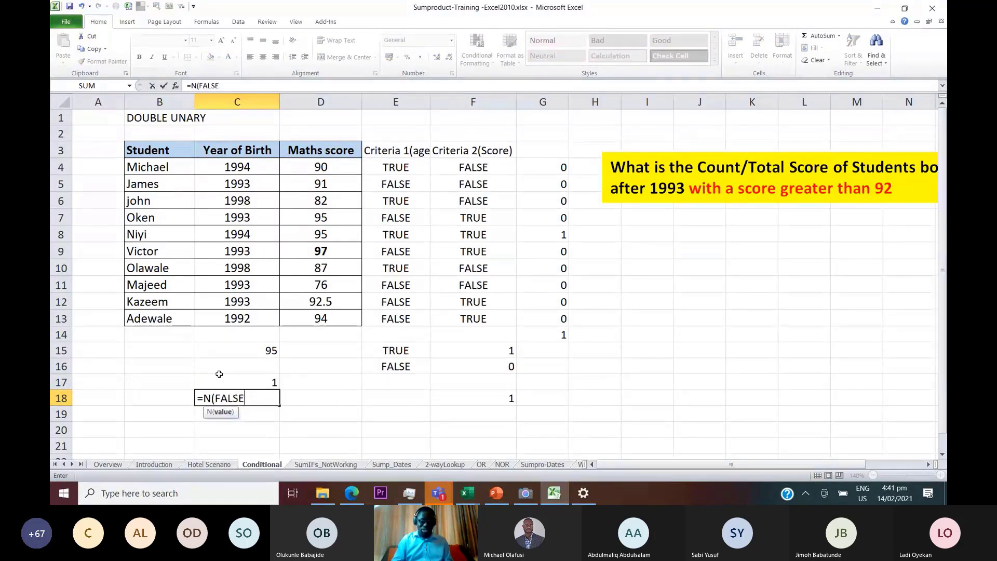
key("ctrl+Return")
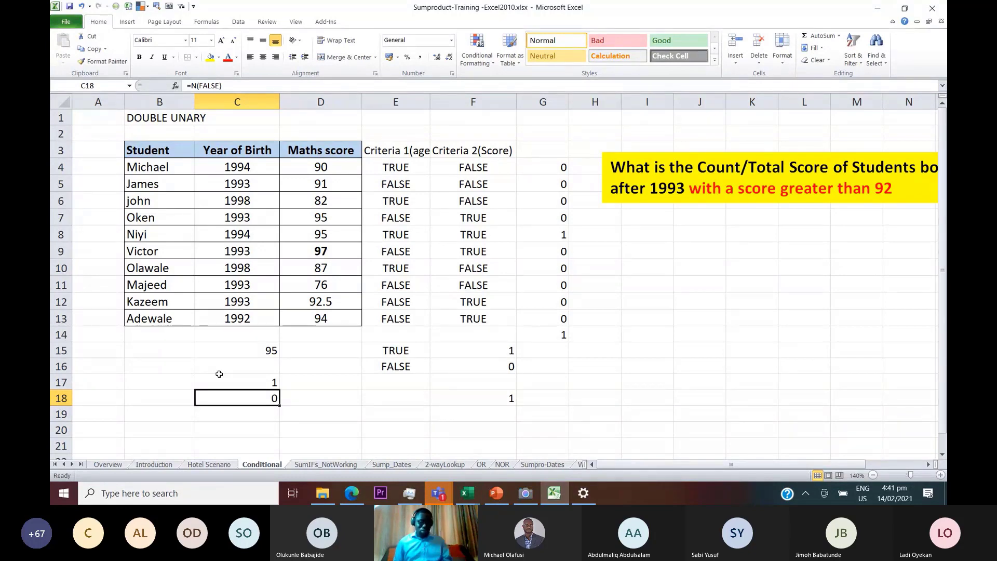
Switch to PowerPoint to read the last approach on slide 6, and open the SumIFs_NotWorking sheet in the Excel workbook
key("alt+Tab")
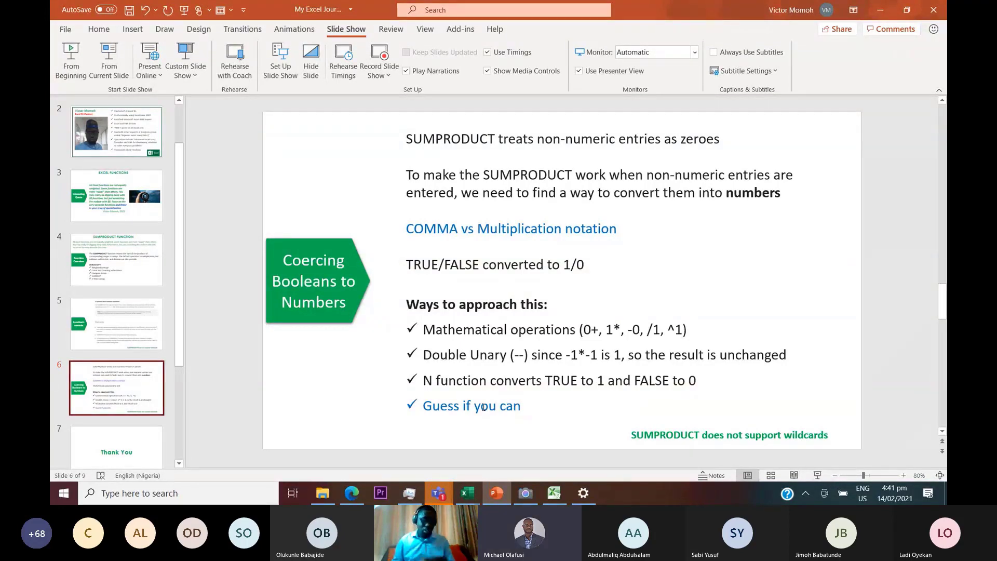
key("alt+Tab")
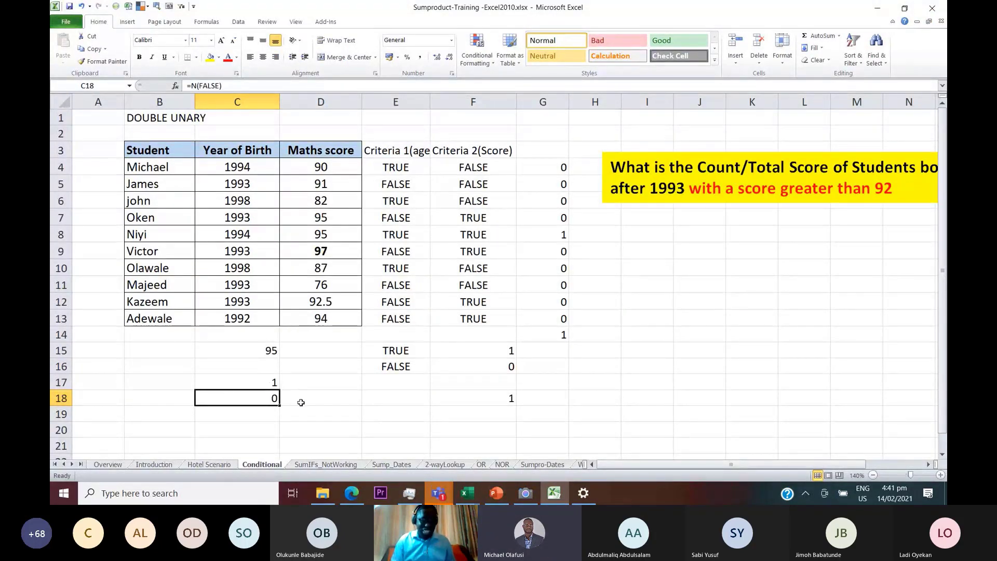
left_click(335, 464)
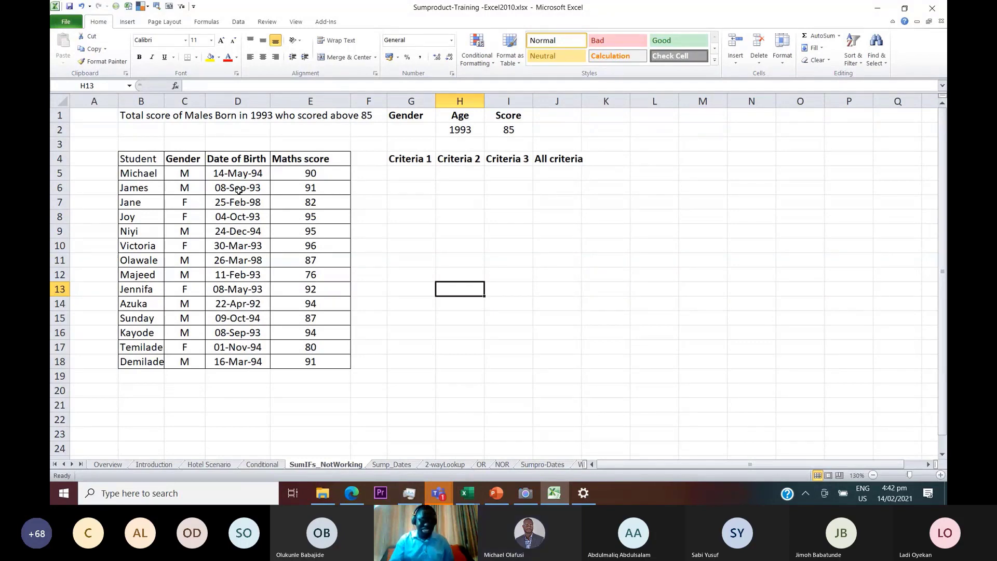
left_click(317, 174)
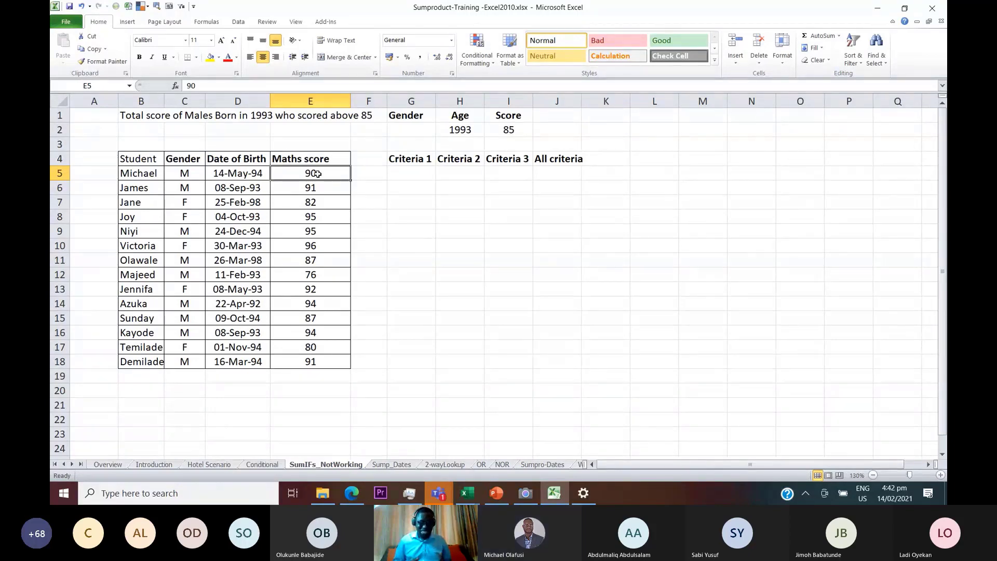
key("Right")
key("Right")
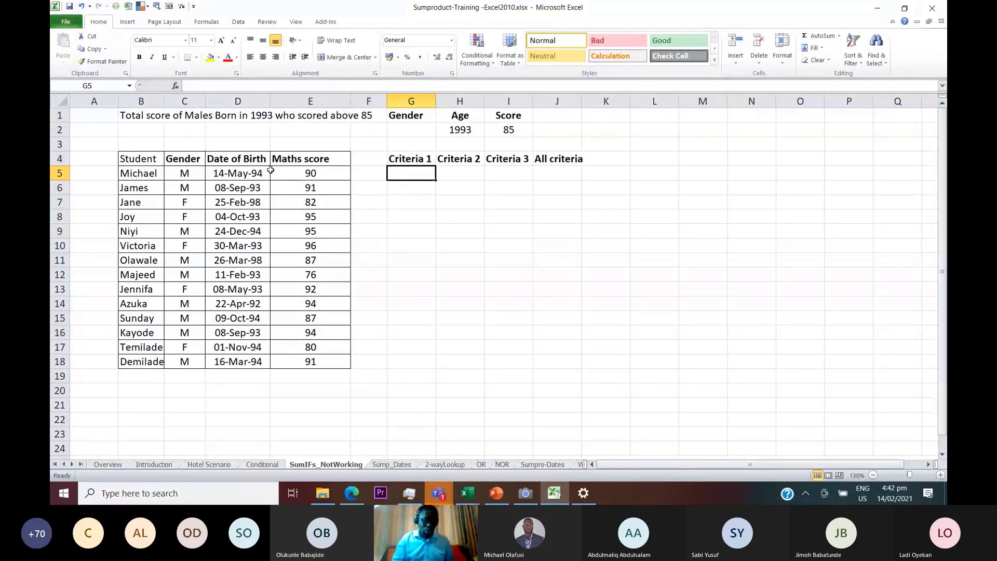
Reword the question in B1 to read "Total score of Males Born after 1993 who scored above 85"
left_click(139, 115)
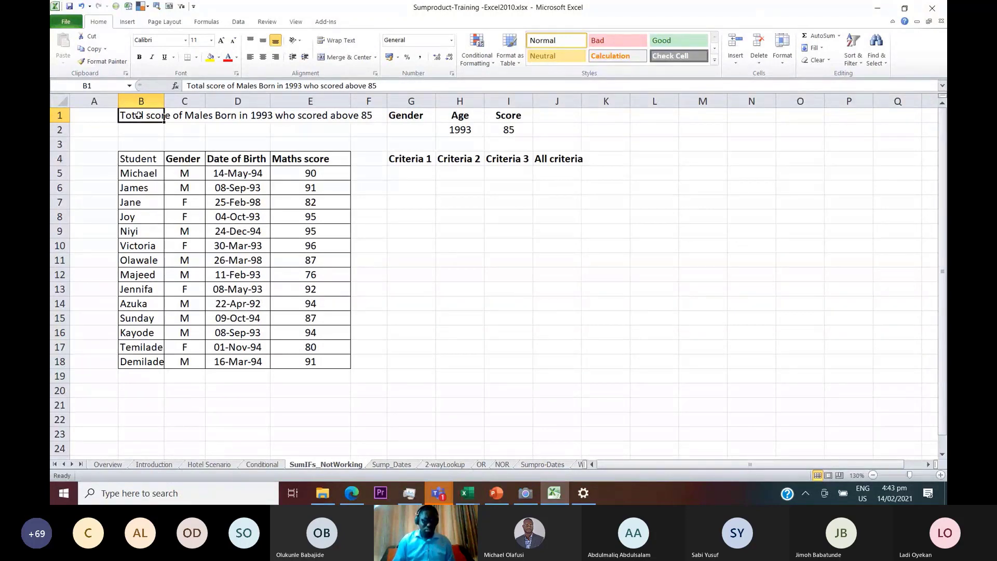
left_click(285, 86)
key("BackSpace")
key("BackSpace")
type("after")
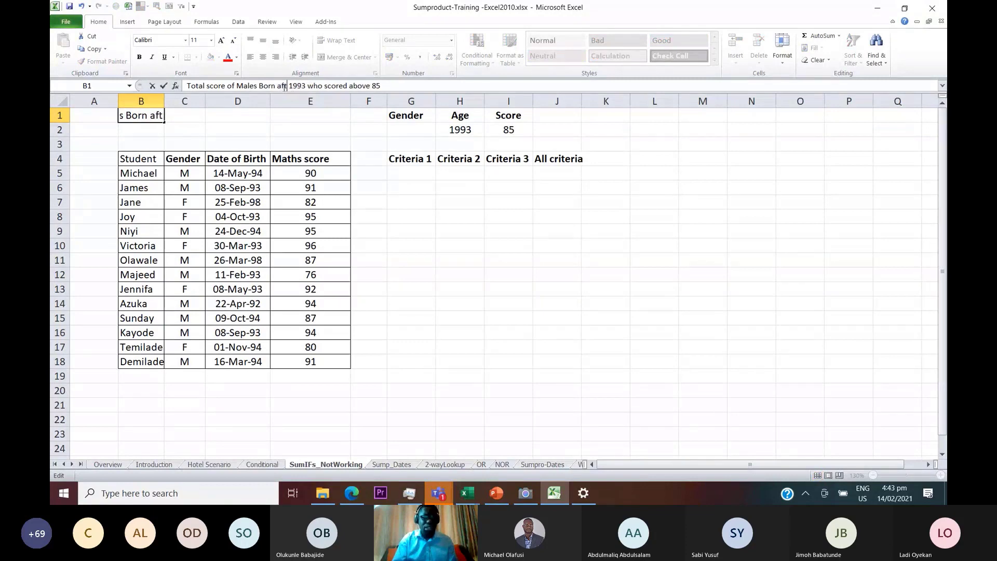
key("Return")
key("Up")
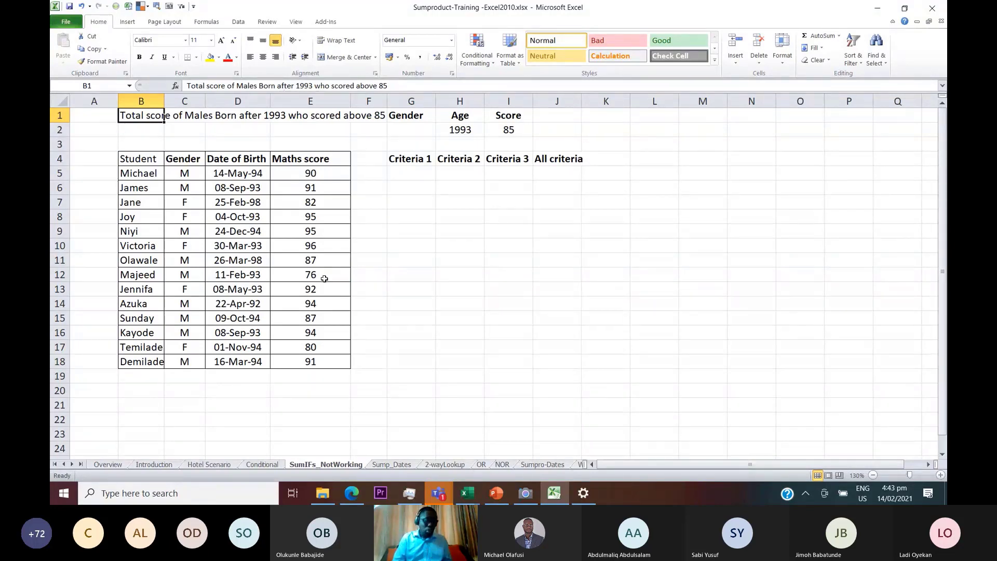
Review the Year of Birth values in C4:C13 on the Conditional sheet, and return to the SumIFs_NotWorking sheet
left_click(262, 464)
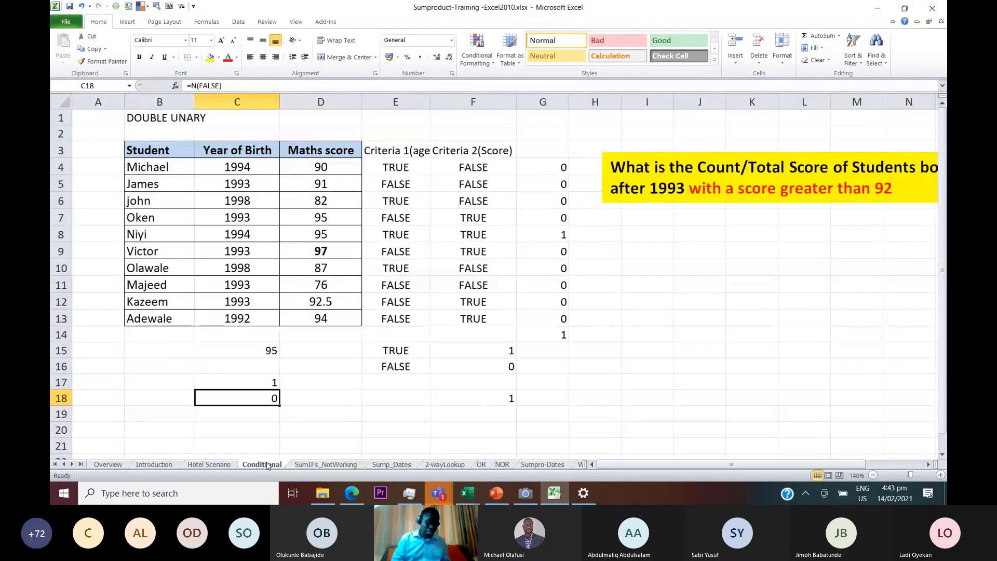
left_click_drag(250, 168, 241, 318)
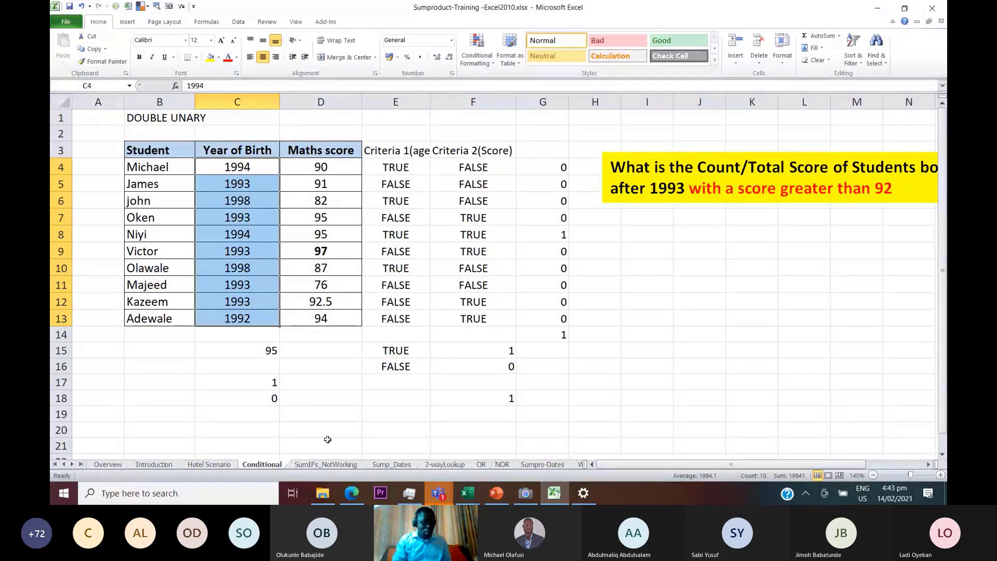
left_click(335, 466)
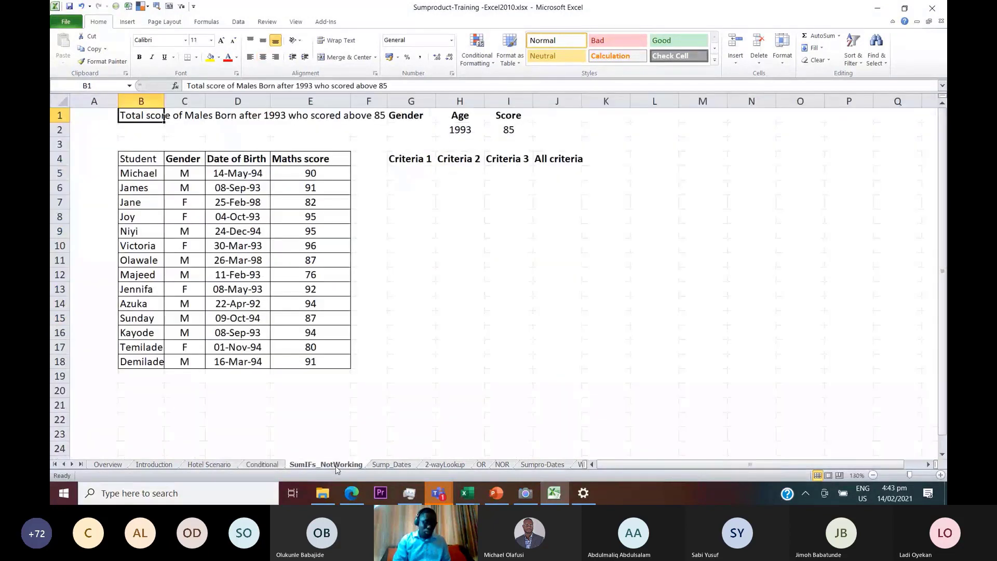
Extract the birth year with =YEAR(D5) in F5 and fill the formula down to F18
left_click(250, 176)
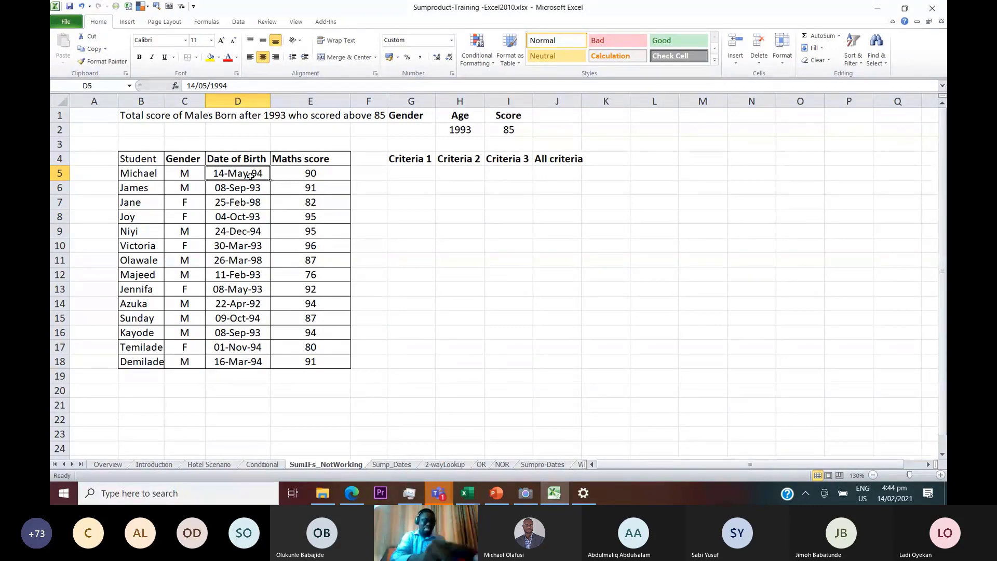
key("Right")
key("Right")
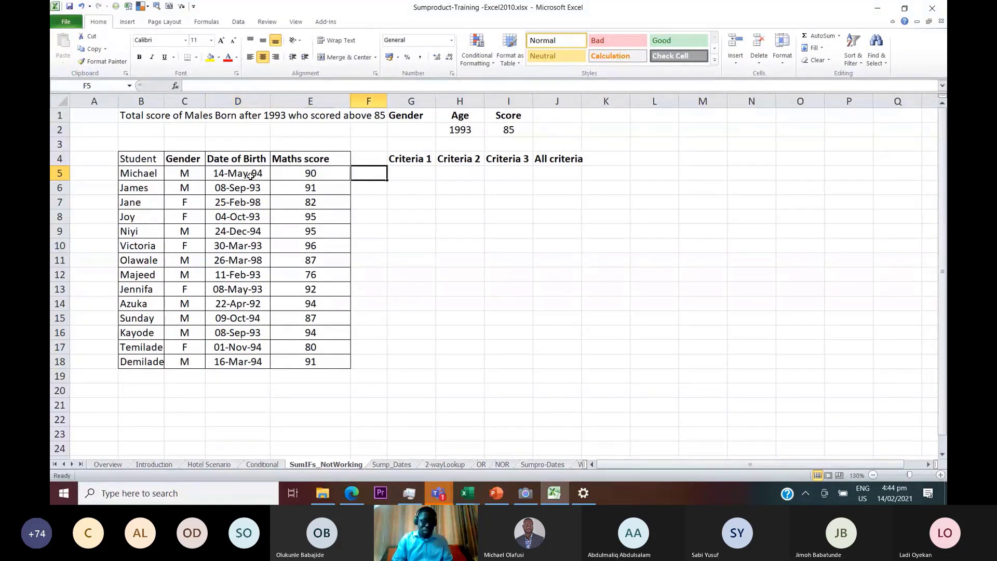
type("=year")
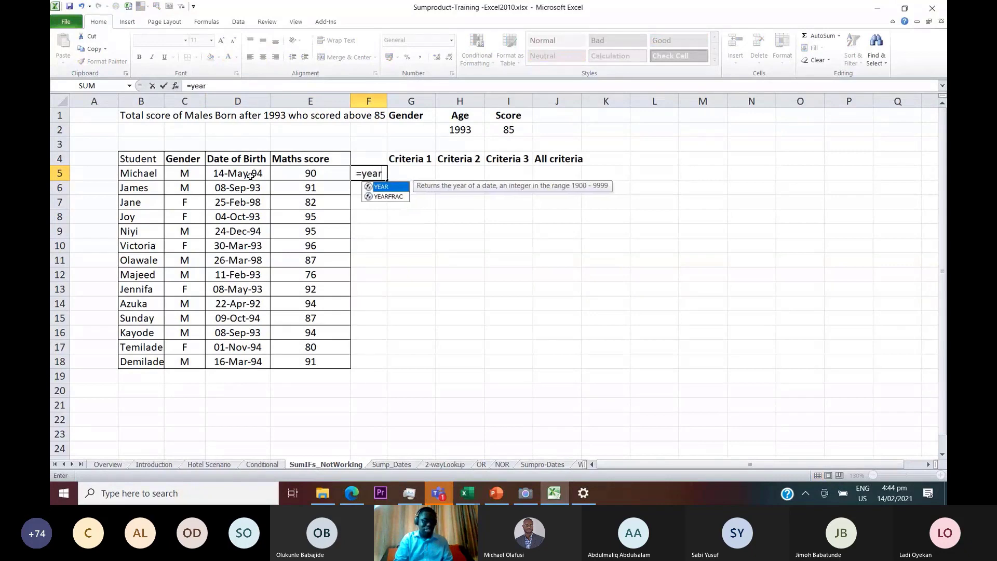
key("Tab")
left_click(250, 176)
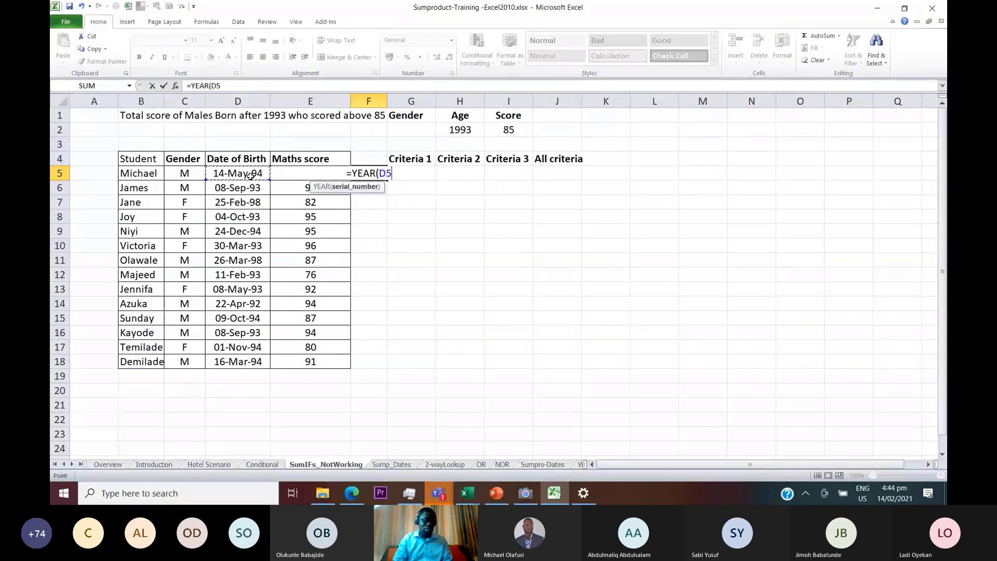
type(")")
key("ctrl+Return")
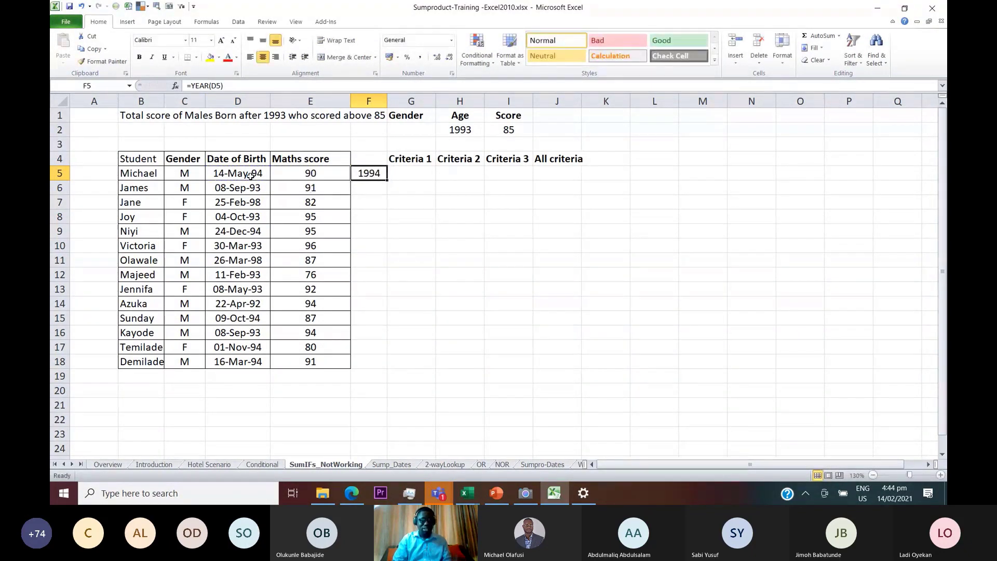
double_click(387, 179)
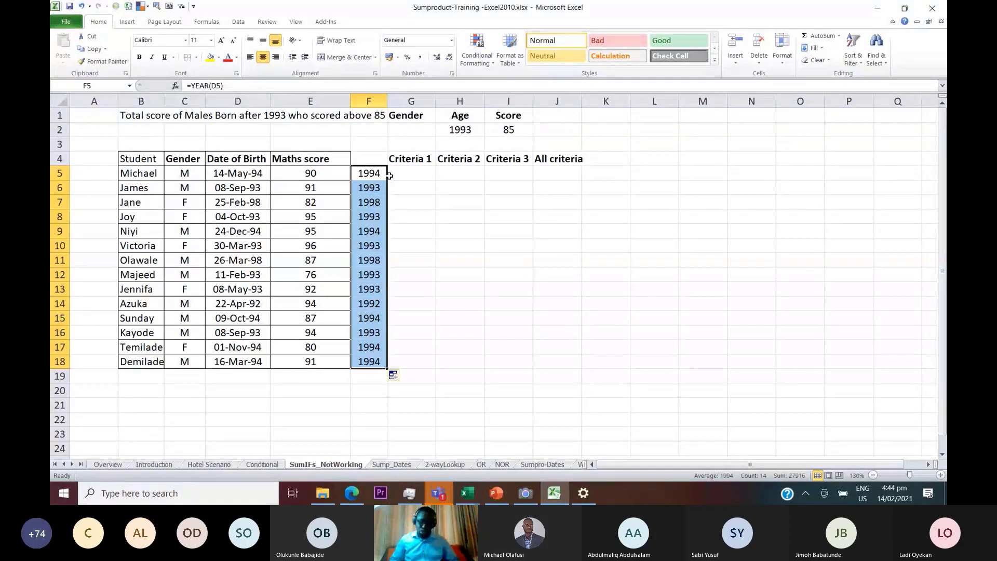
Clear the YEAR formulas from F5:F18
key("Delete")
key("Down")
key("Down")
key("Down")
key("Down")
key("Down")
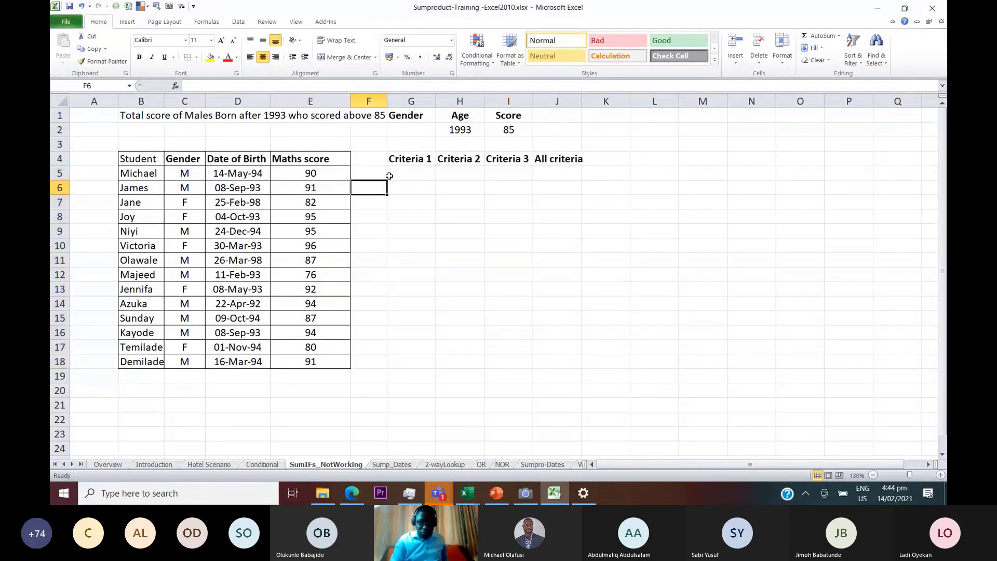
Start a SUMPRODUCT formula in G6 with the gender condition C5:C18="M" as its first array
key("Right")
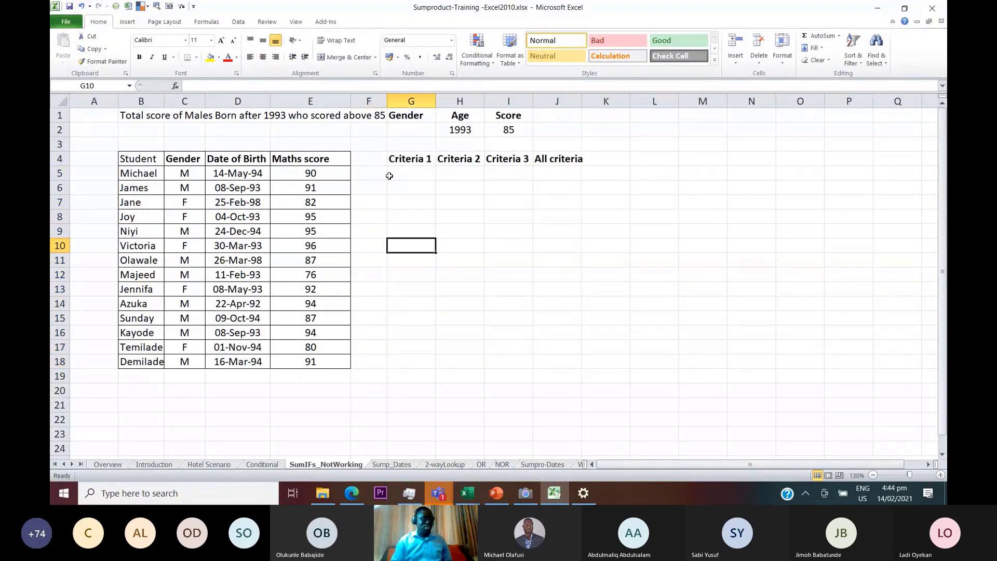
key("Up")
key("Up")
key("Up")
key("Up")
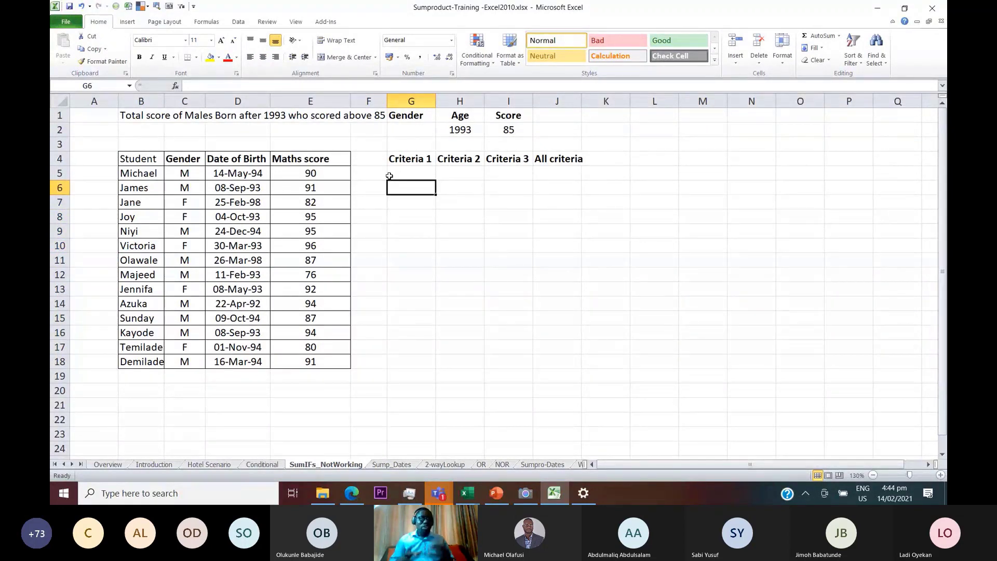
type("=sumprodu")
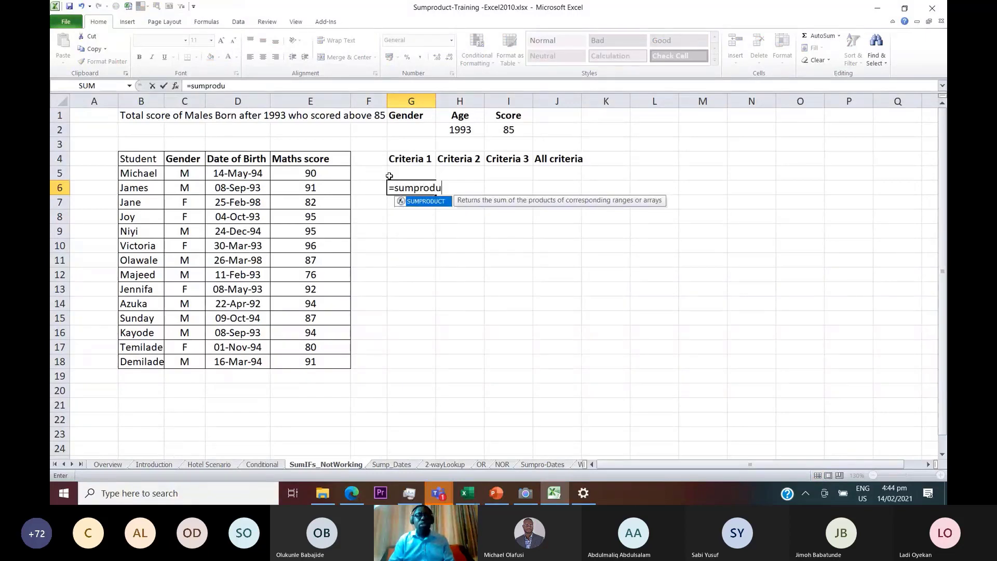
key("Tab")
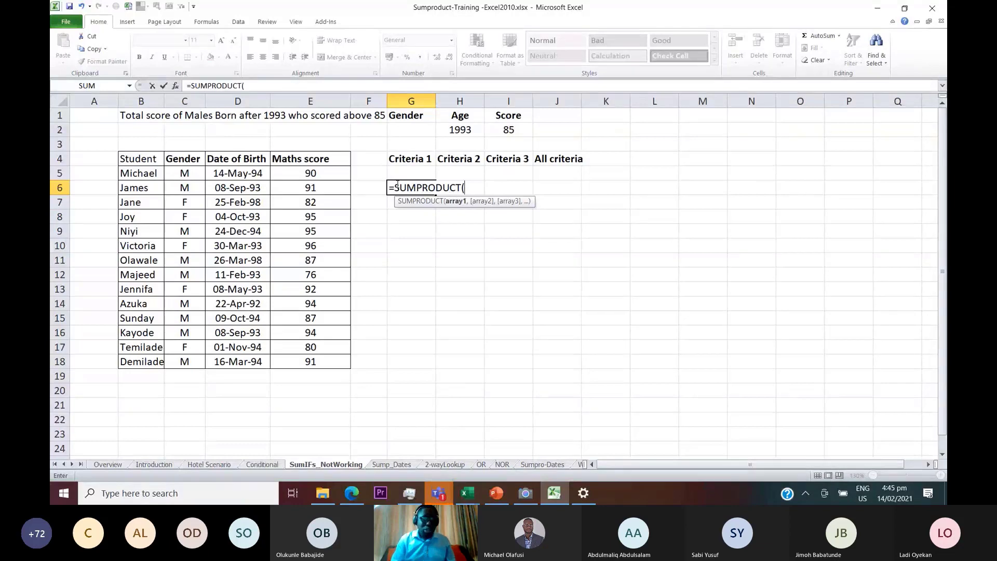
left_click(184, 173)
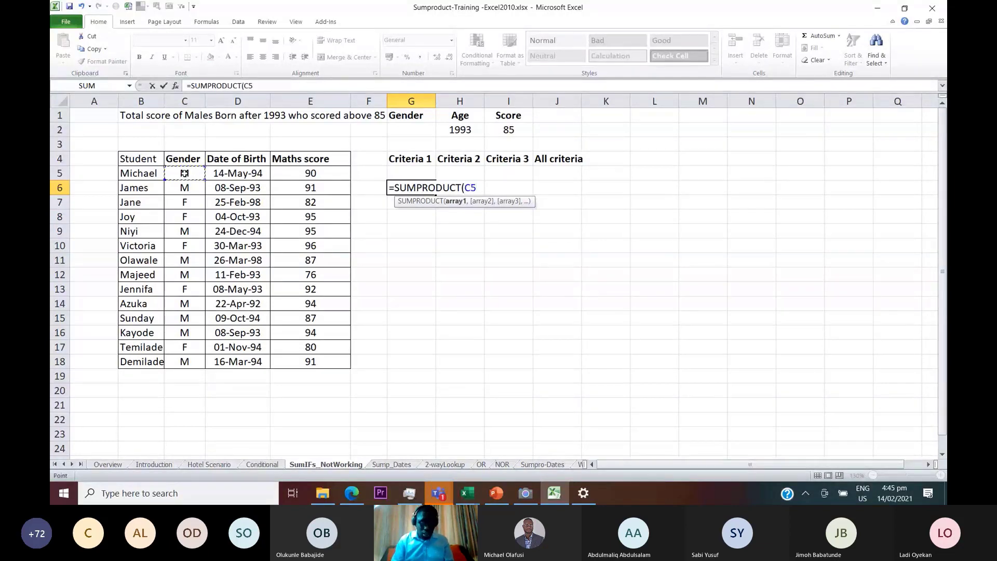
left_click_drag(184, 173, 184, 361)
type("=\"M")
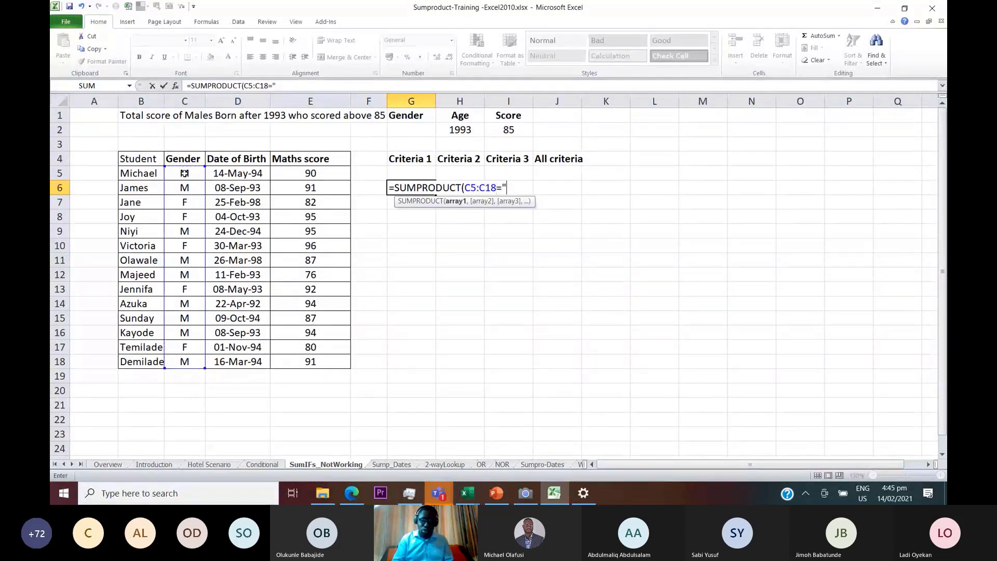
type("\"")
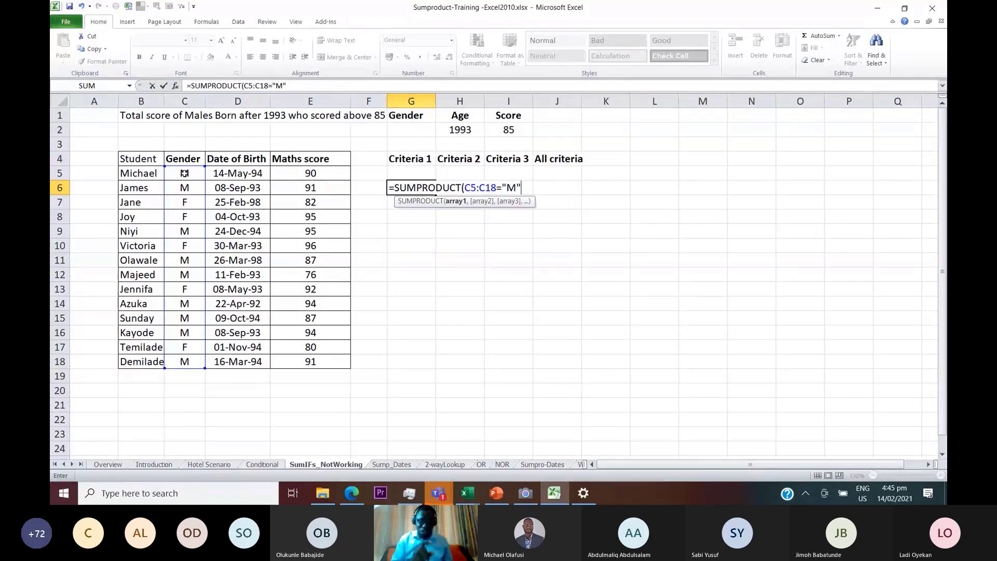
Add YEAR(D5:D18) as the second array of the SUMPRODUCT formula in G6
type(",")
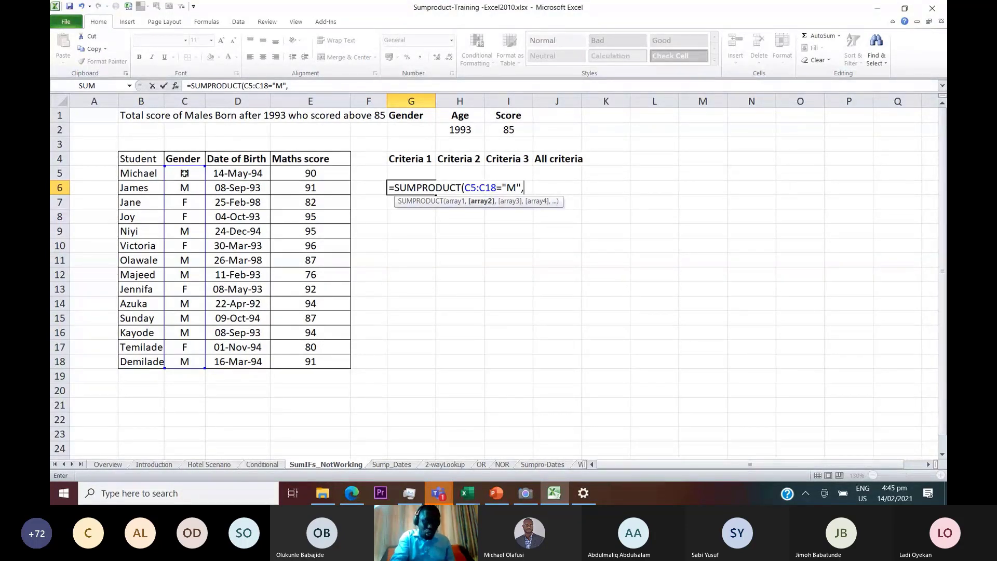
type("year")
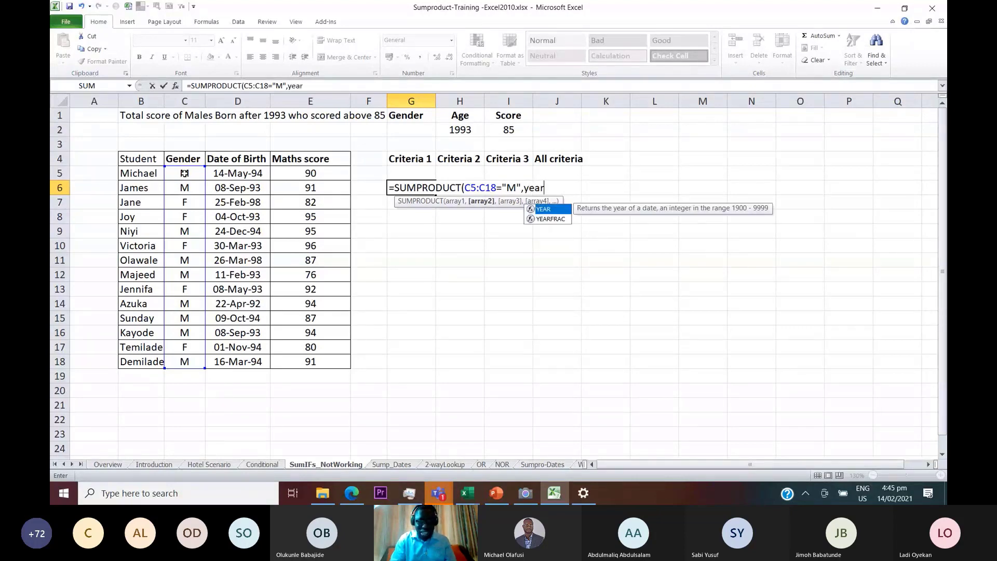
key("Tab")
left_click(232, 171)
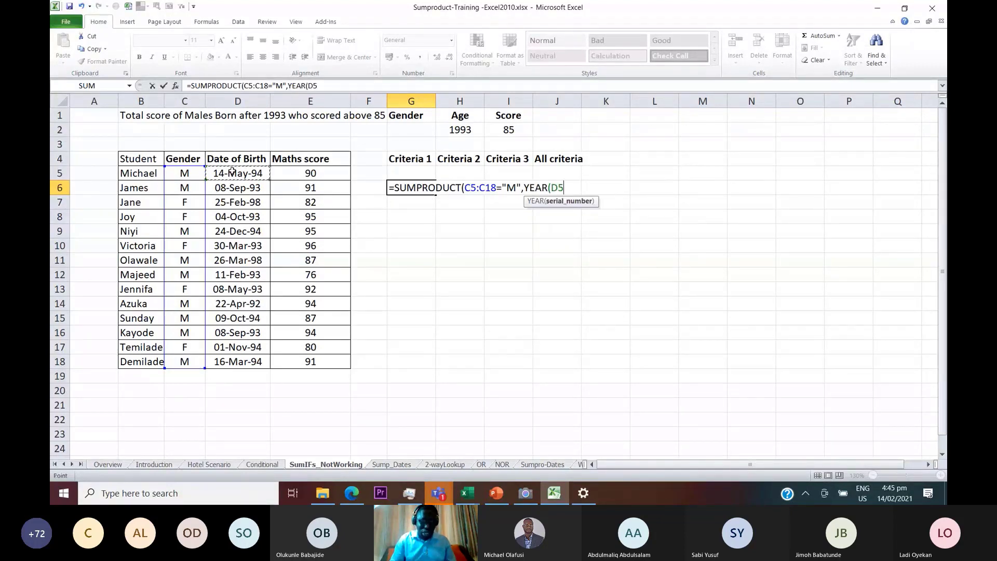
key("ctrl+shift+Down")
type(")")
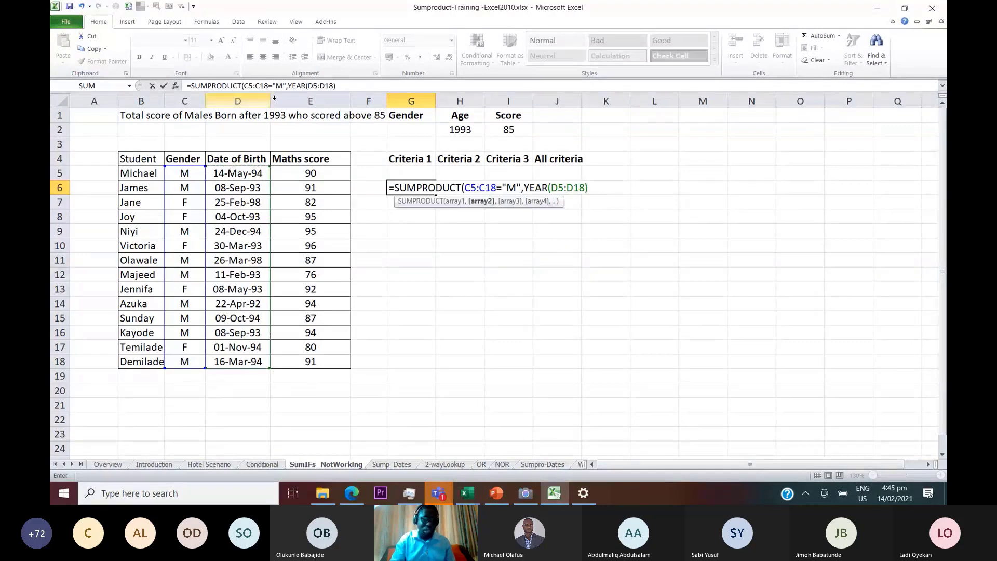
Evaluate the YEAR(D5:D18) part inside the G6 formula to inspect its array, and undo the evaluation
left_click_drag(288, 85, 351, 85)
key("F9")
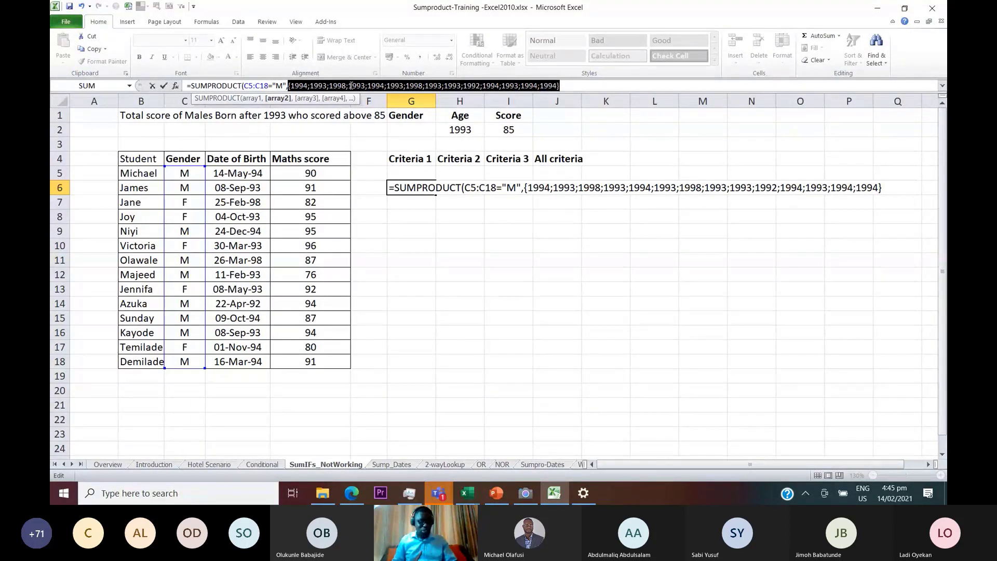
key("ctrl+z")
Complete the G6 formula's year condition with >1993 and add E5:E18>85 as the third array
left_click(363, 86)
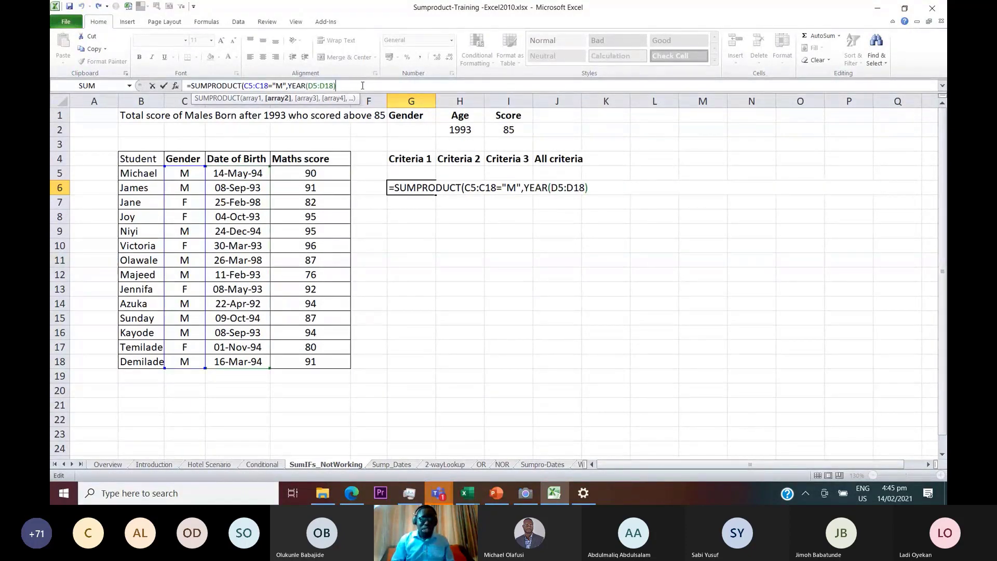
type(">1993")
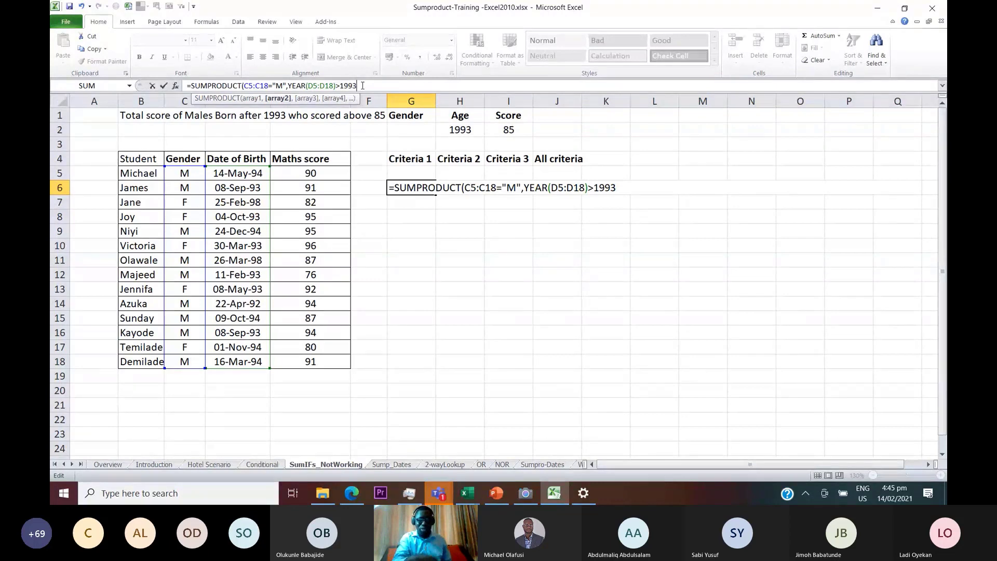
type(",")
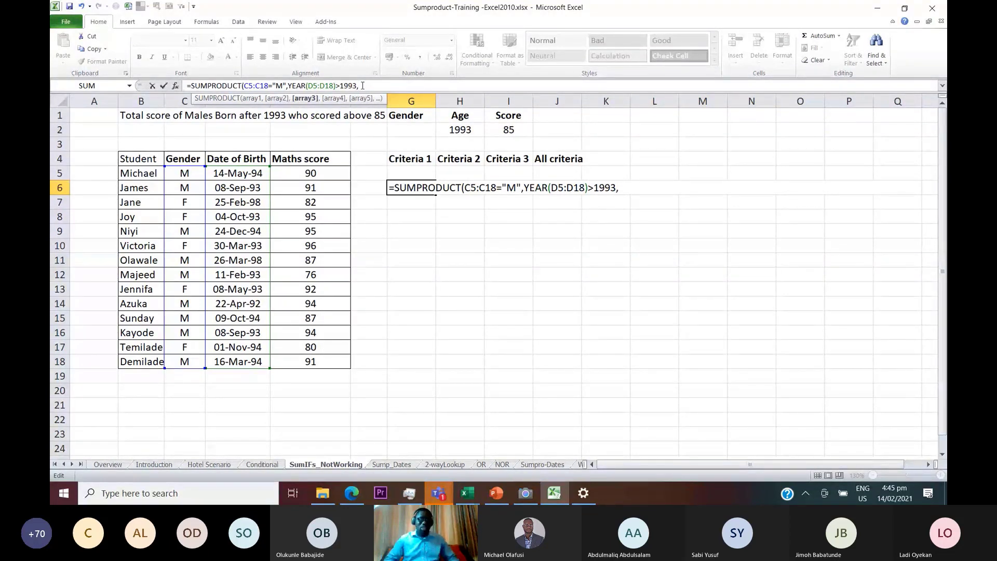
left_click(319, 172)
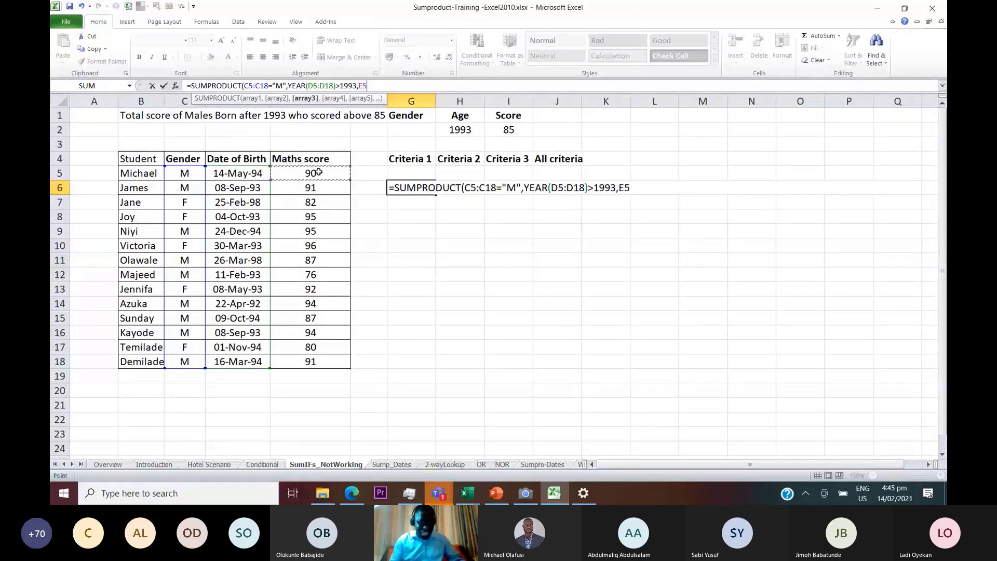
key("ctrl+shift+Down")
type(">85")
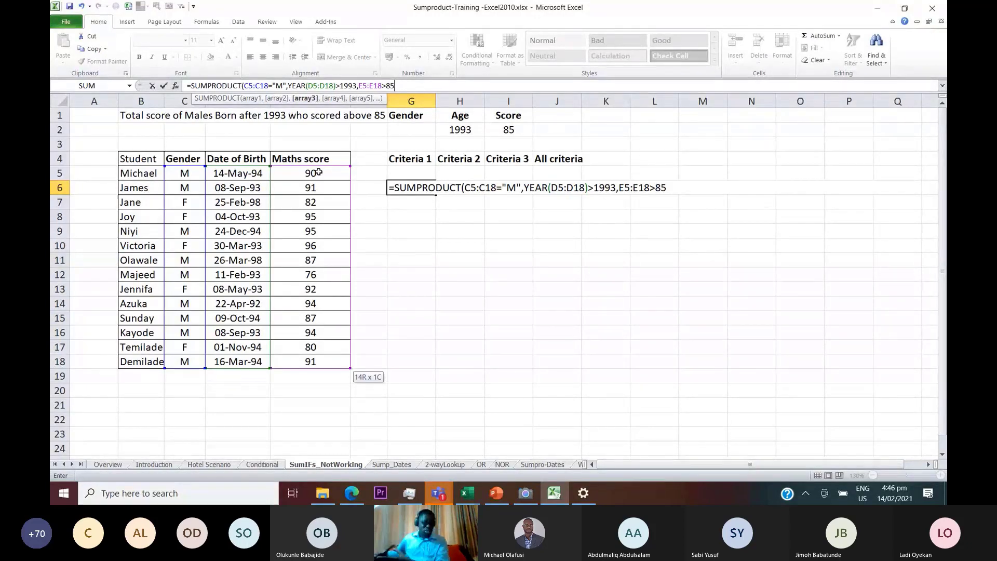
Add the Maths scores E5:E18 as the fourth array and enter the SUMPRODUCT formula in G6
type(",")
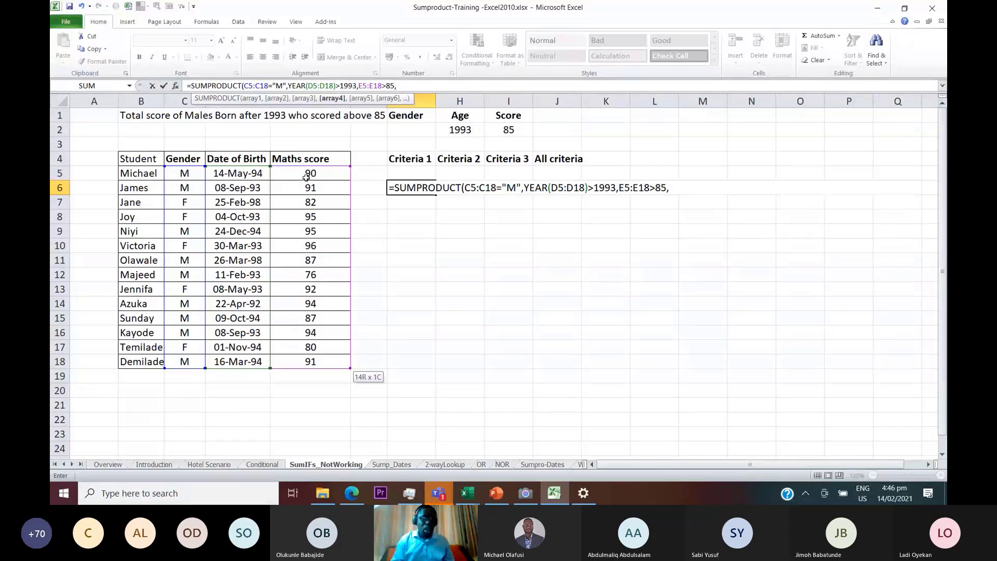
left_click(306, 177)
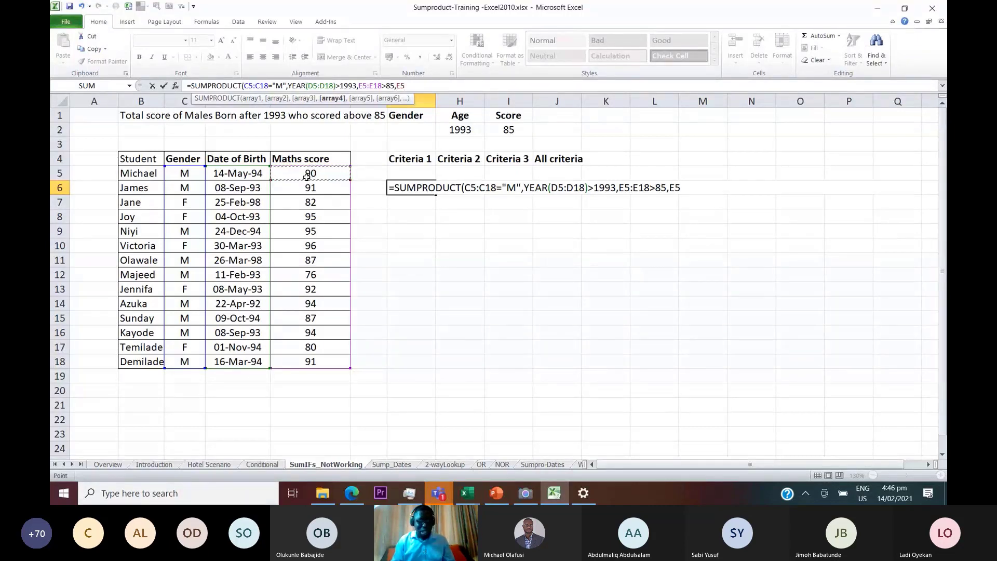
key("ctrl+shift+Down")
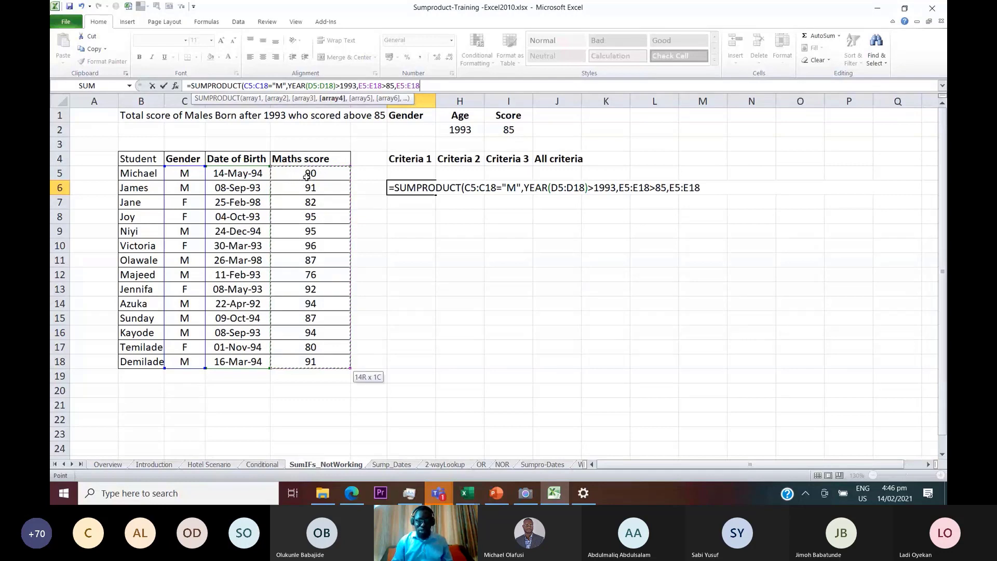
type(")")
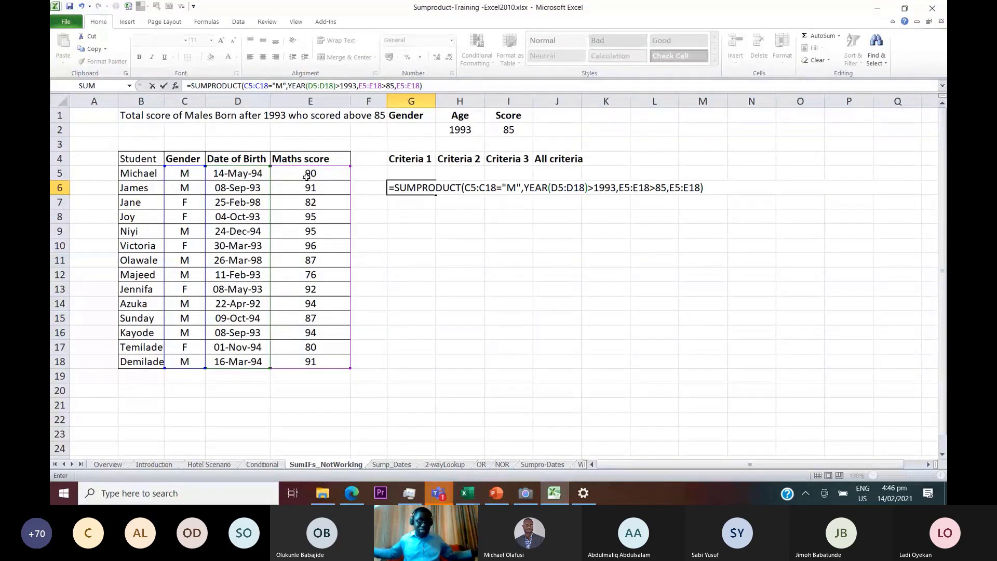
key("ctrl+Return")
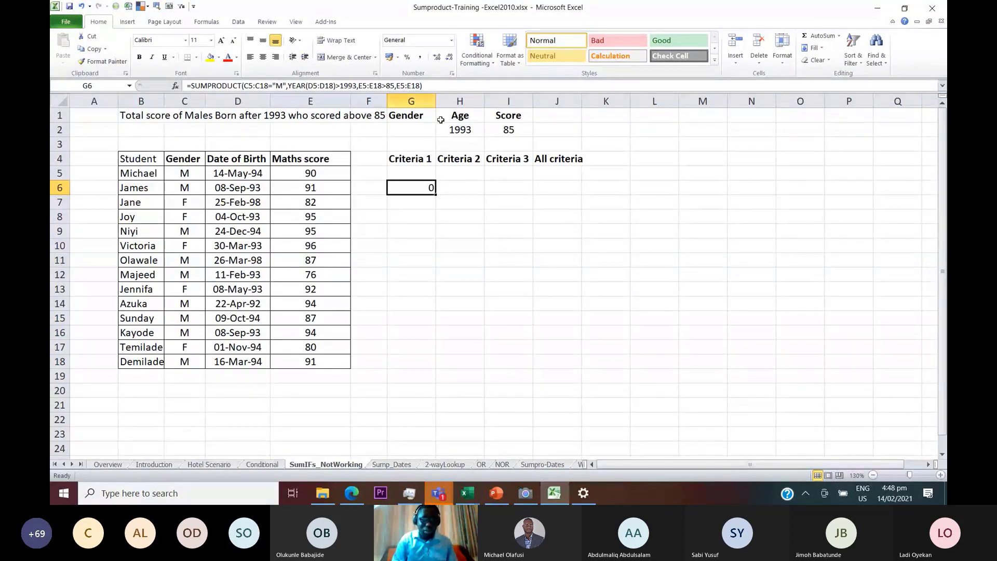
Start a second SUMPRODUCT formula in G8 with the bracketed gender condition (C5:C18="M") followed by a multiplication sign
left_click(407, 220)
type("=sumpr")
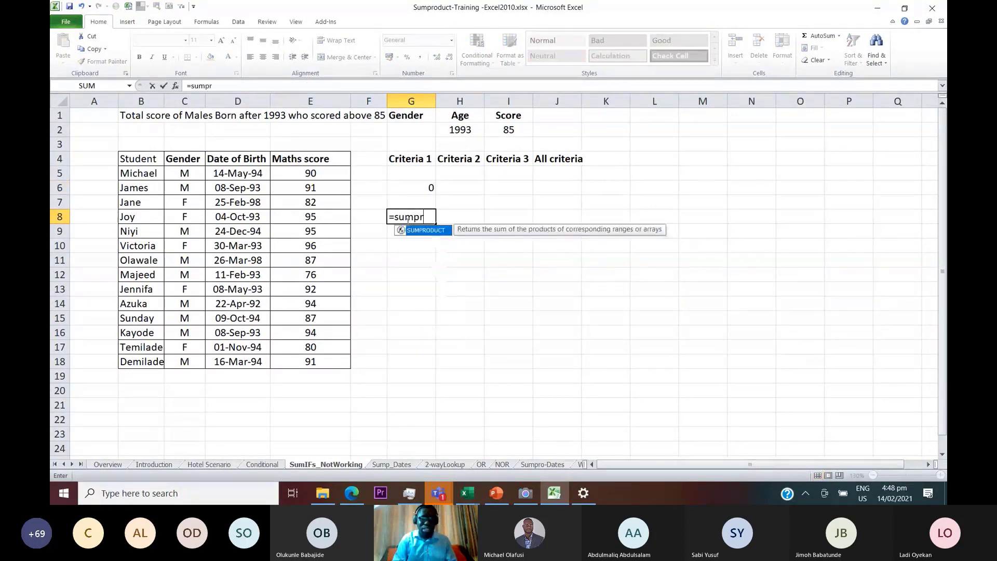
key("Tab")
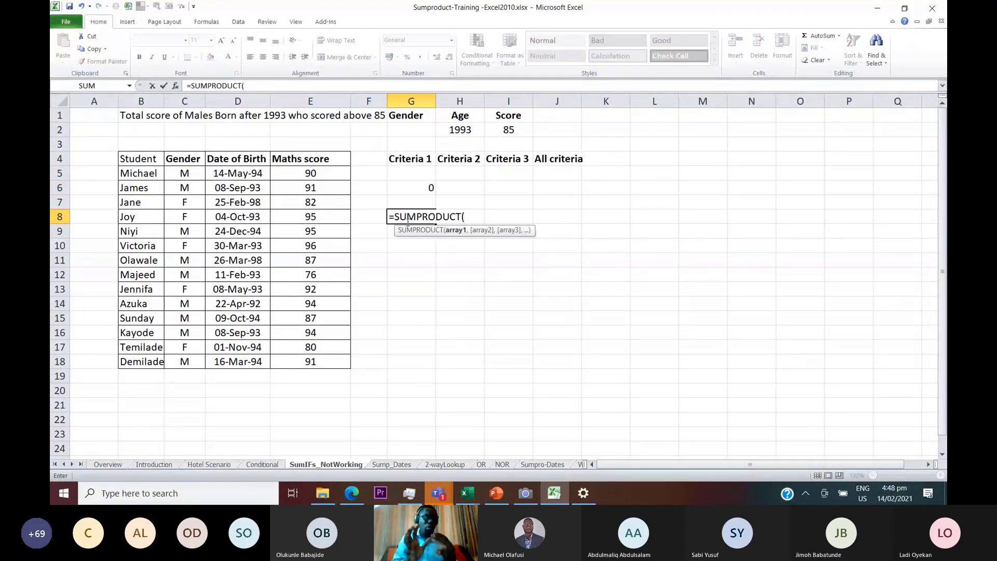
type("(")
left_click(190, 173)
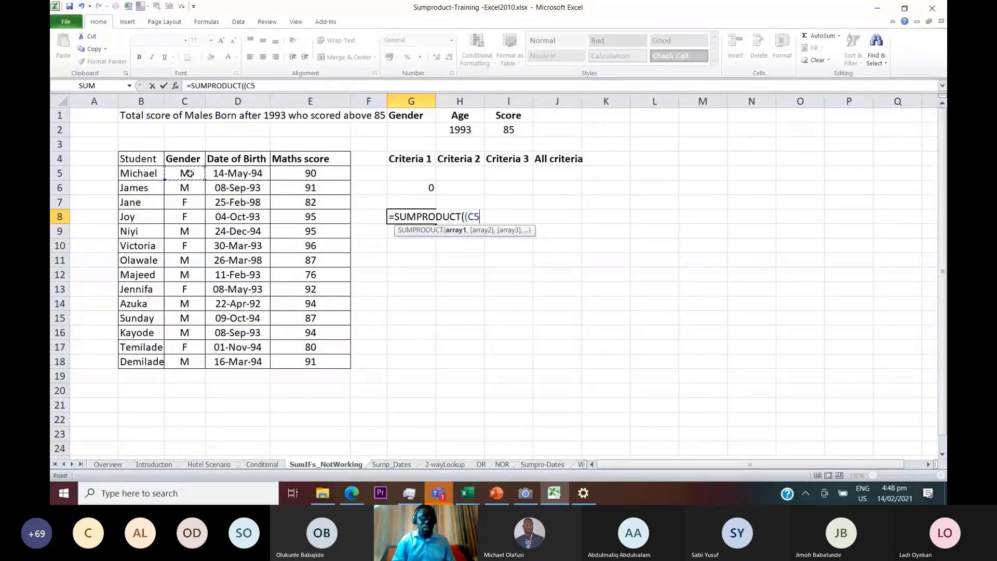
left_click_drag(190, 173, 184, 362)
type("=\"M")
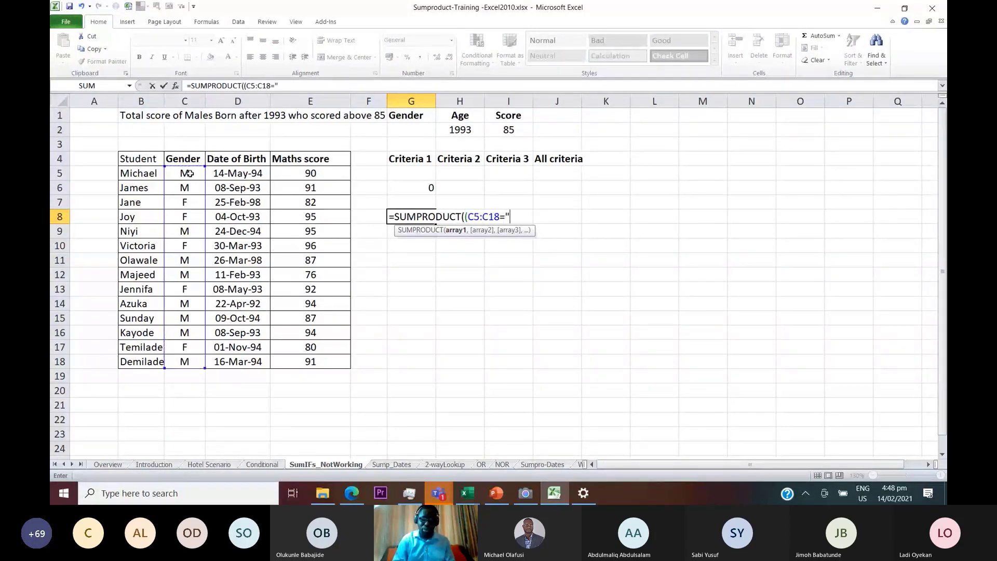
type("\")*")
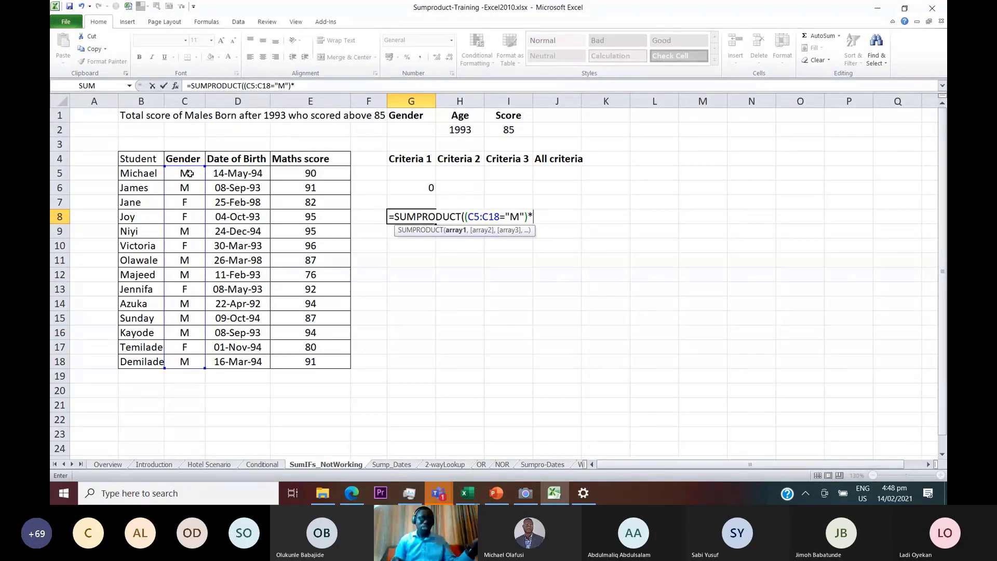
Multiply the gender condition in G8 by the birth-year condition (YEAR(D5:D18)>1993)
type("(")
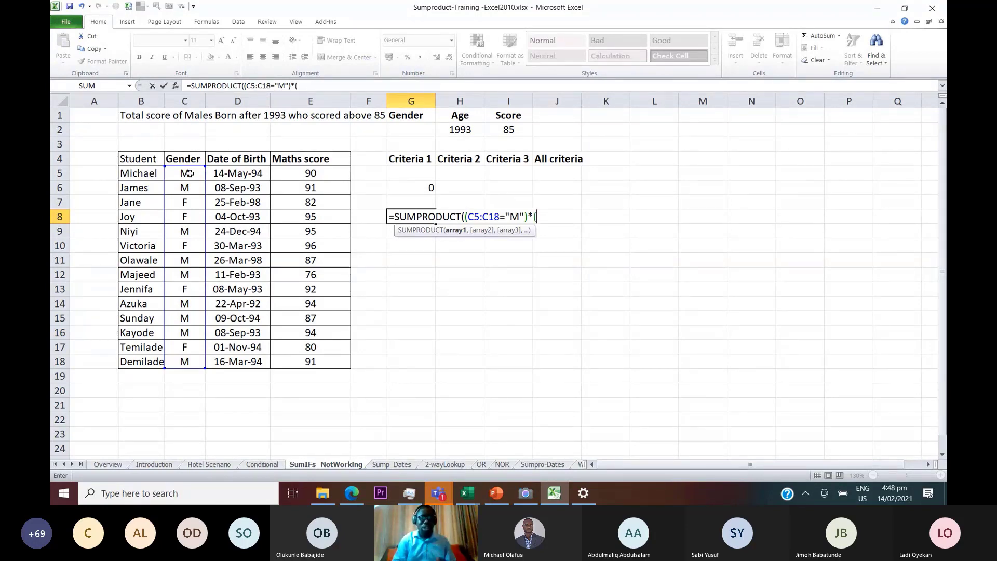
type("year")
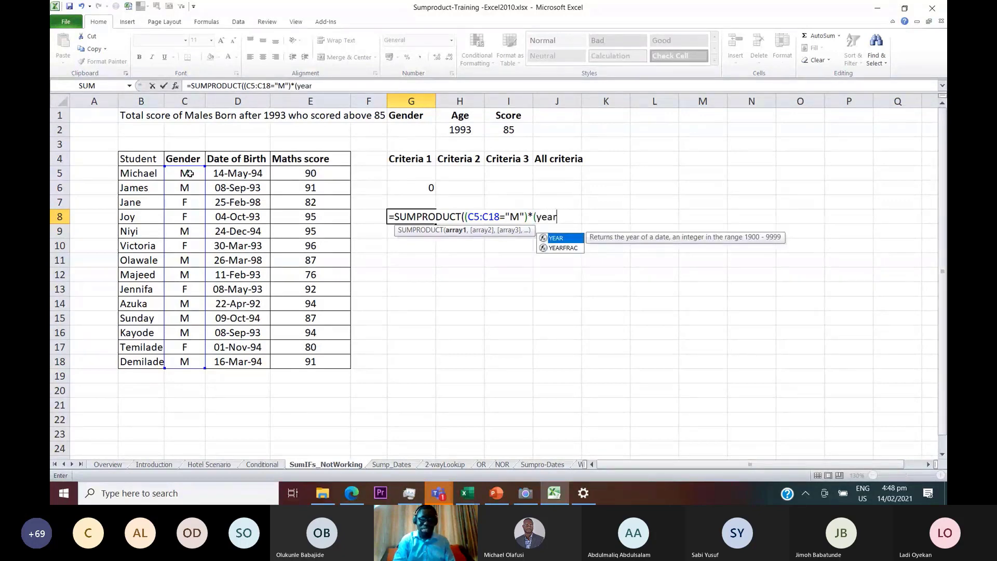
key("Tab")
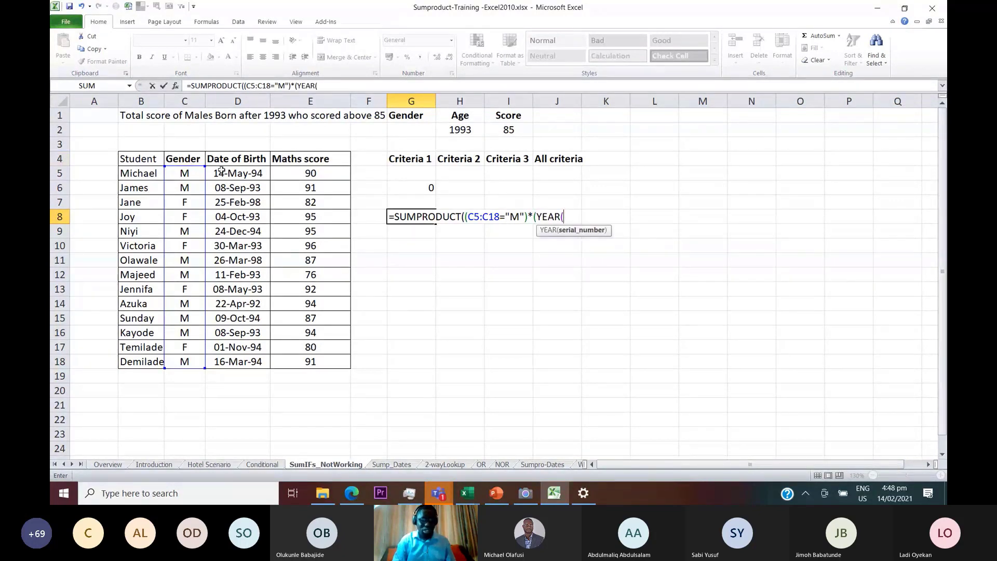
left_click_drag(228, 171, 238, 362)
type(")>")
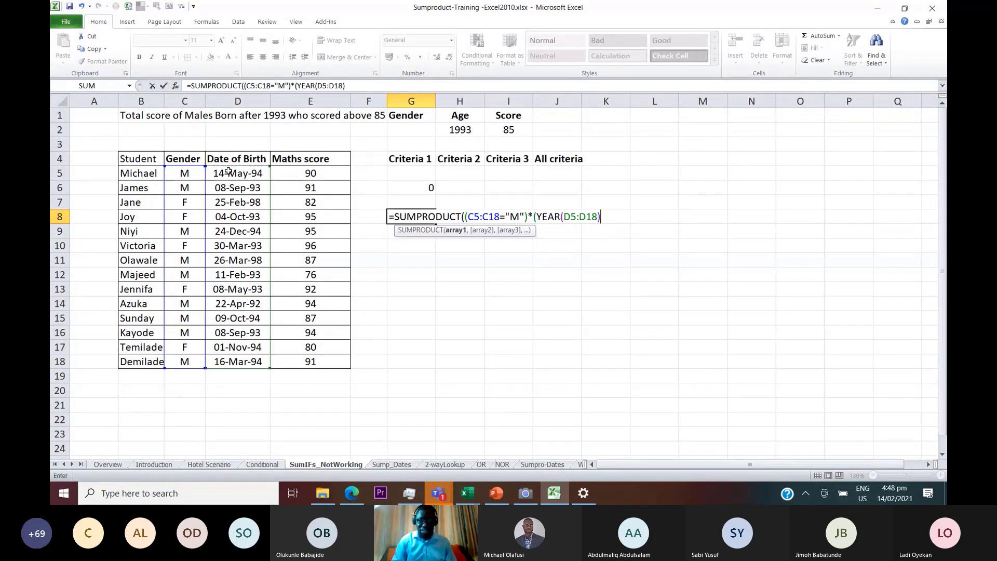
type("1993")
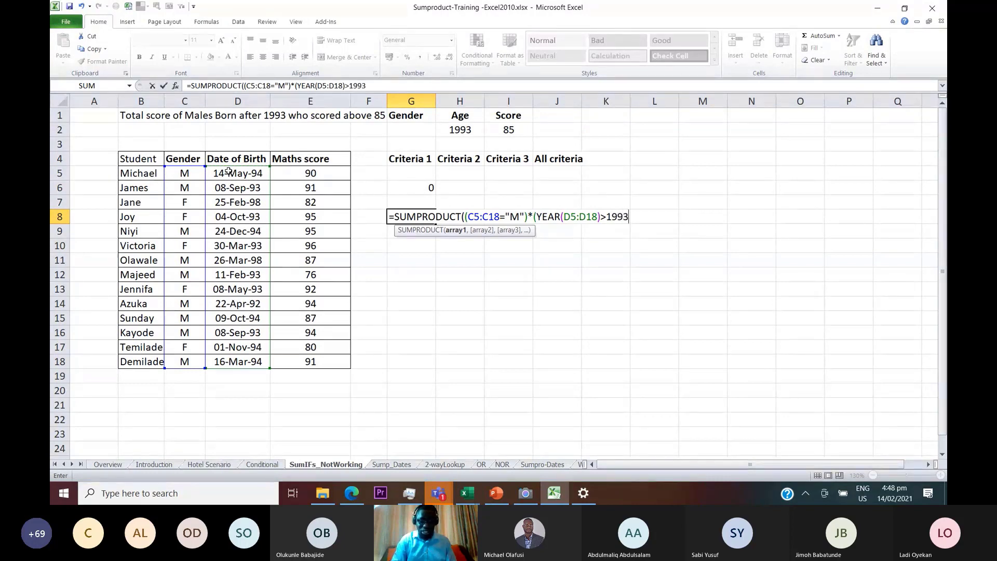
type(")*(")
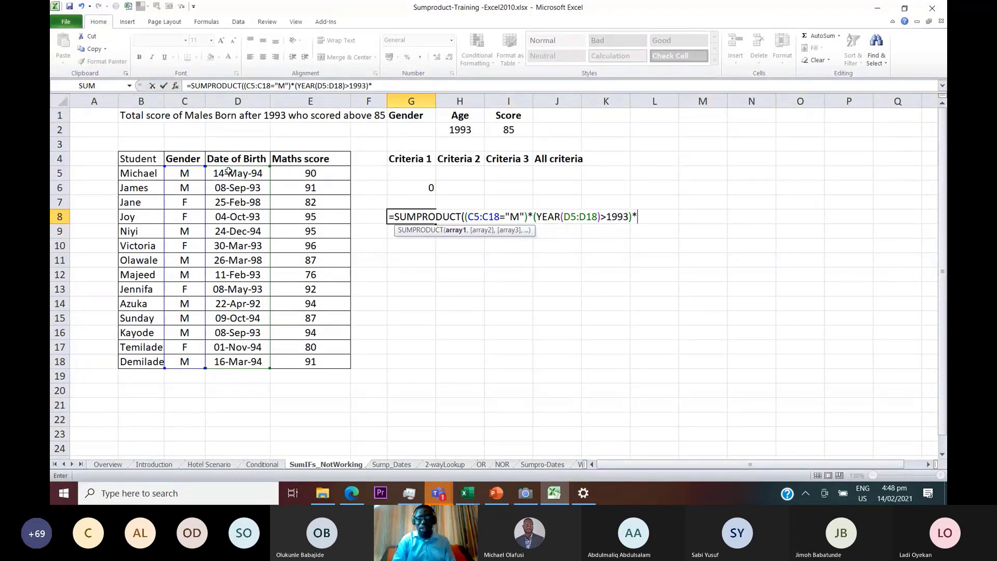
Add the score condition E5:E18>85 as the third multiplied criterion in the G8 formula
left_click(312, 173)
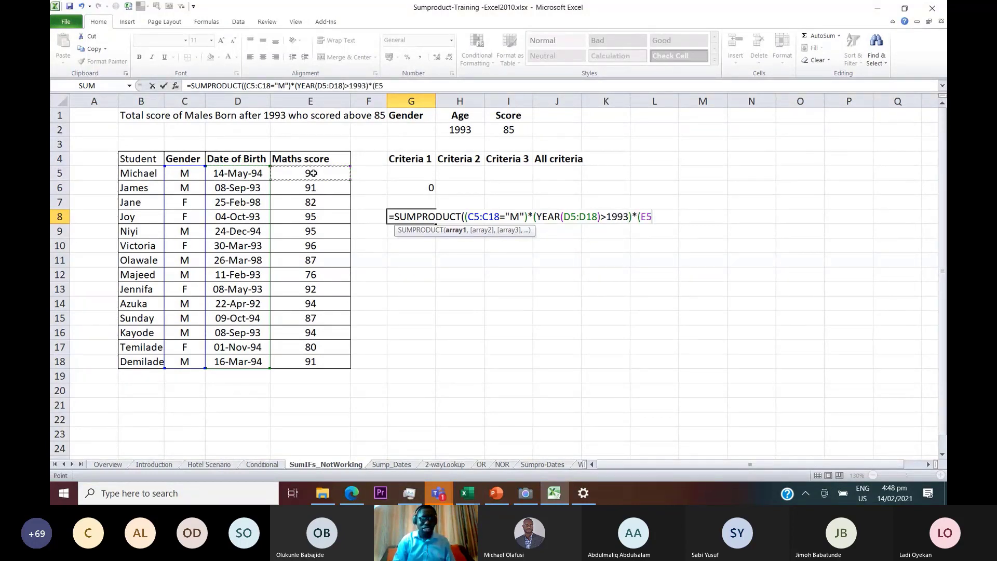
key("ctrl+shift+Down")
type(">9")
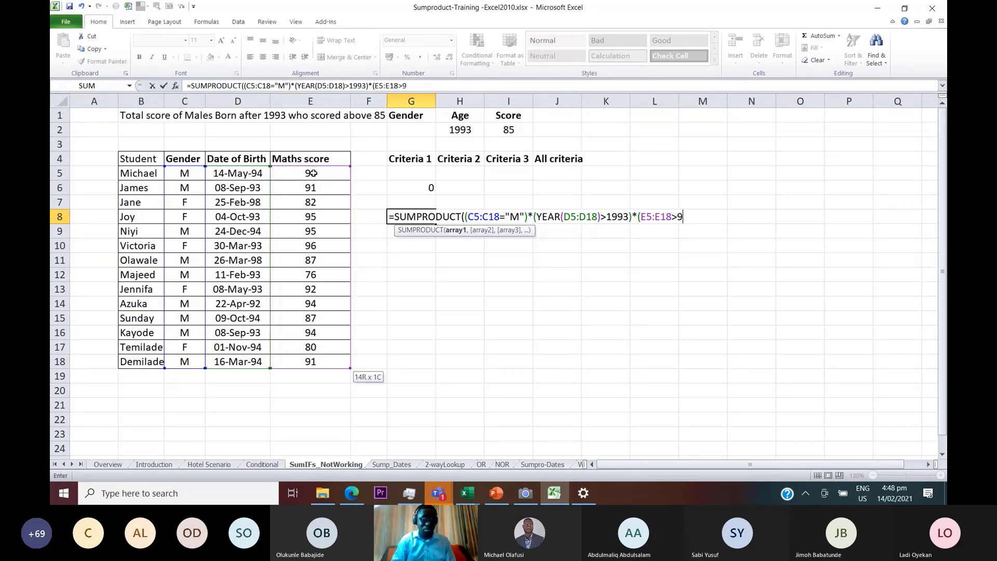
key("BackSpace")
type("85")
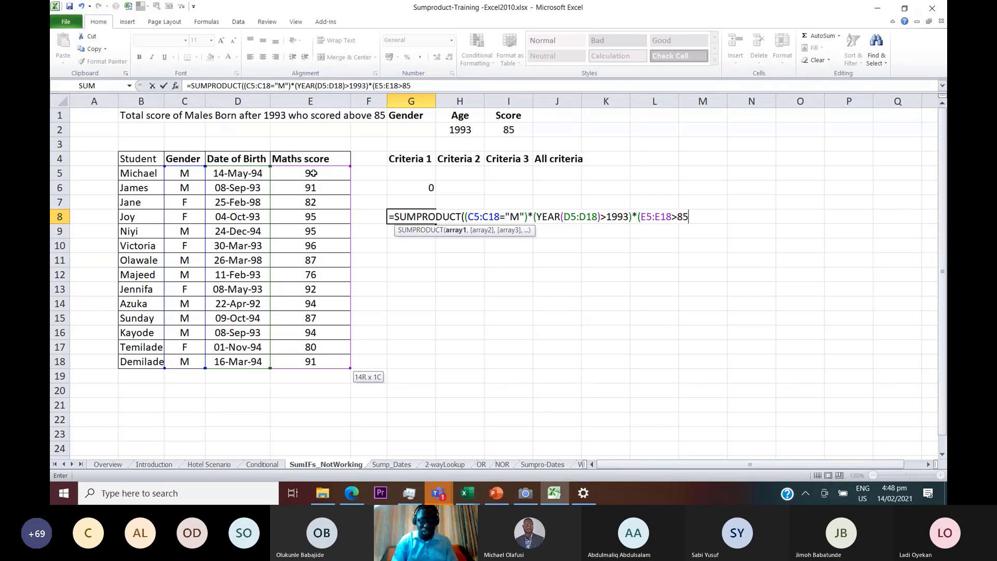
Complete the SUMPRODUCT formula in G8 by multiplying the criteria by the Maths scores in E5:E18, and enter it
type(")*(")
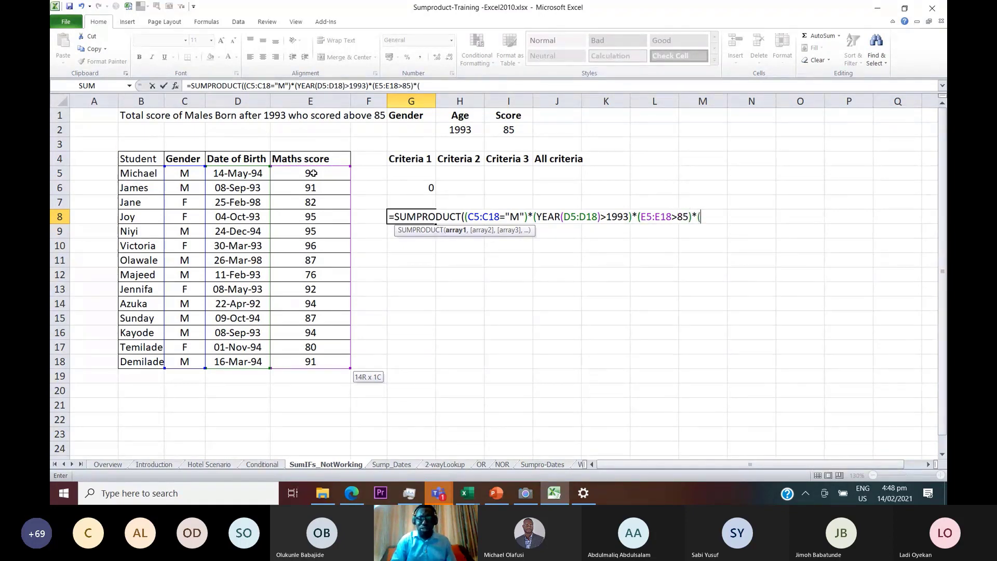
left_click(331, 173)
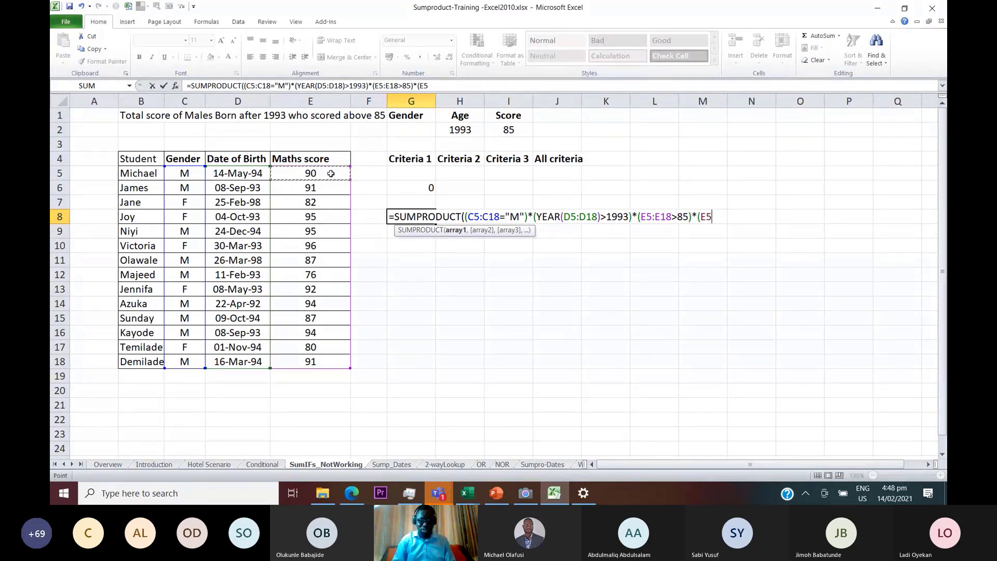
key("ctrl+shift+Down")
type(")")
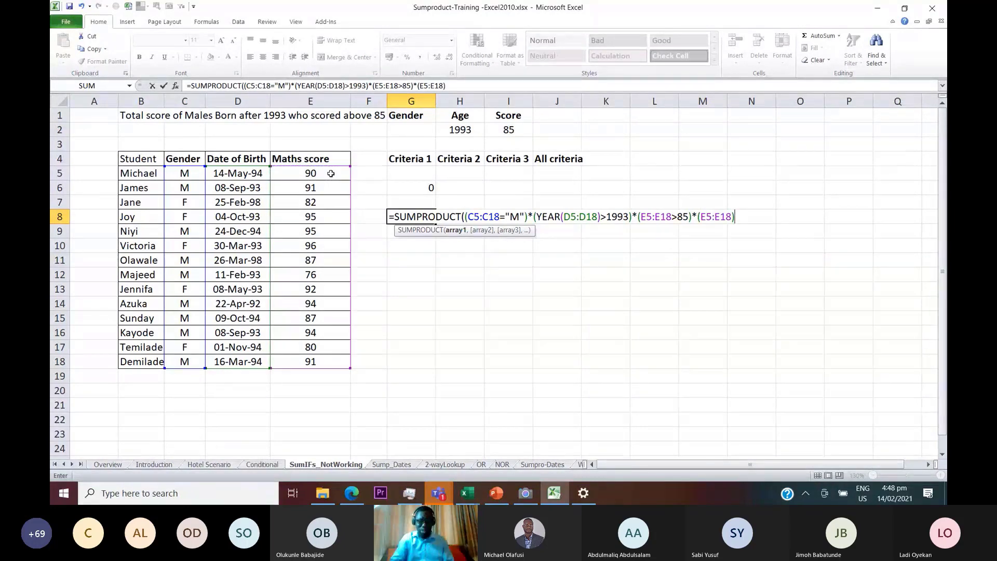
type(")")
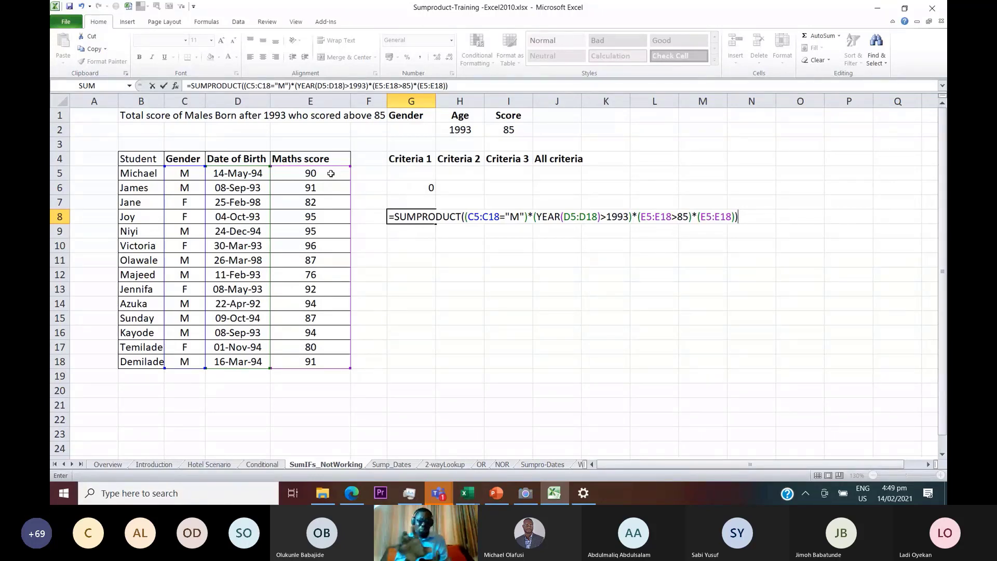
key("ctrl+Return")
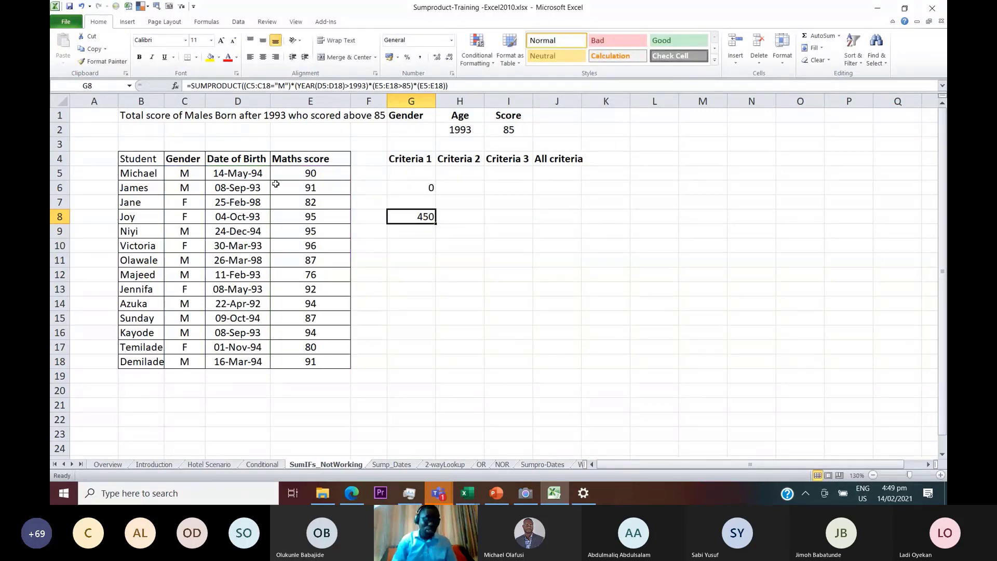
Turn on filtering for the student table and filter Gender to show only M
left_click(185, 185)
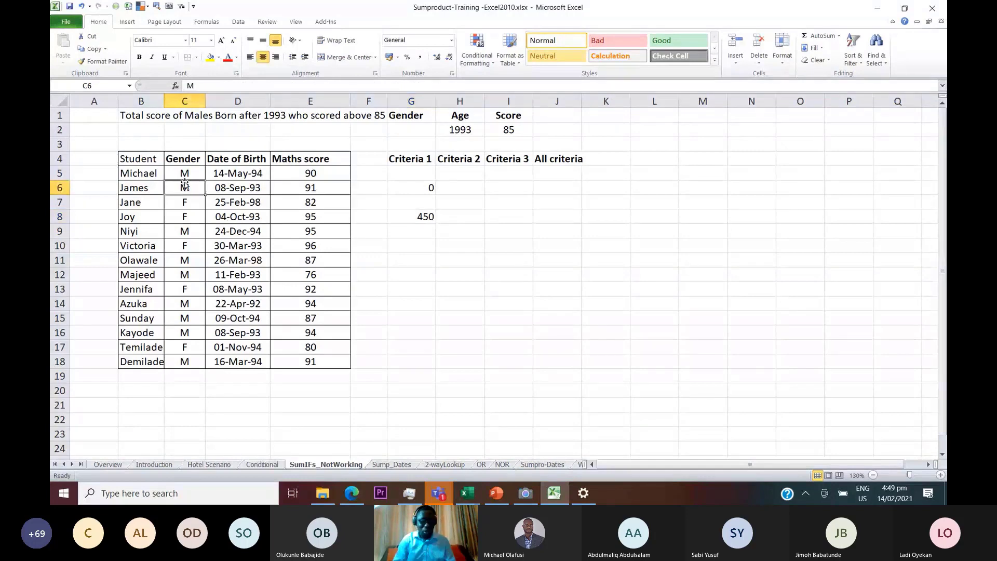
key("alt")
key("a")
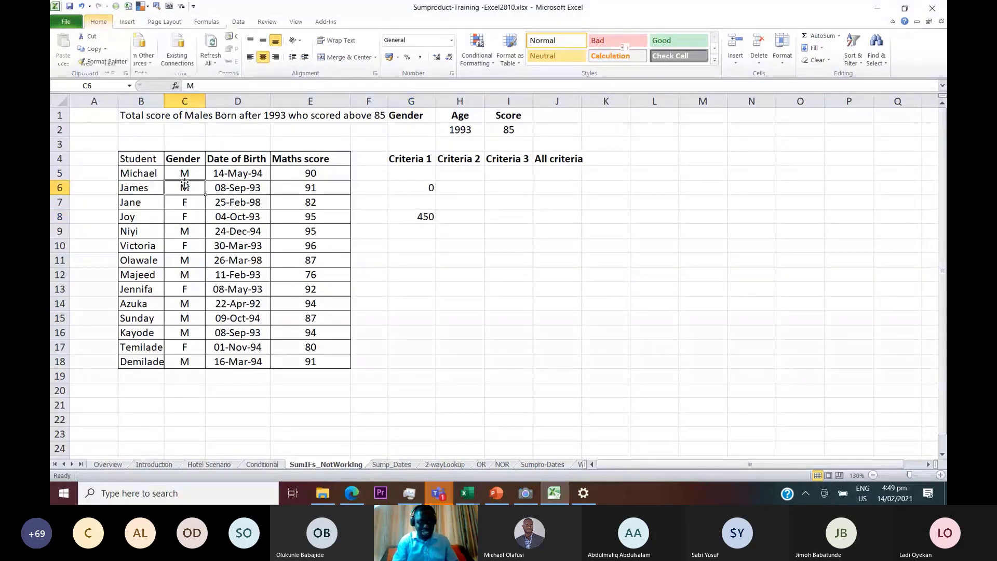
key("t")
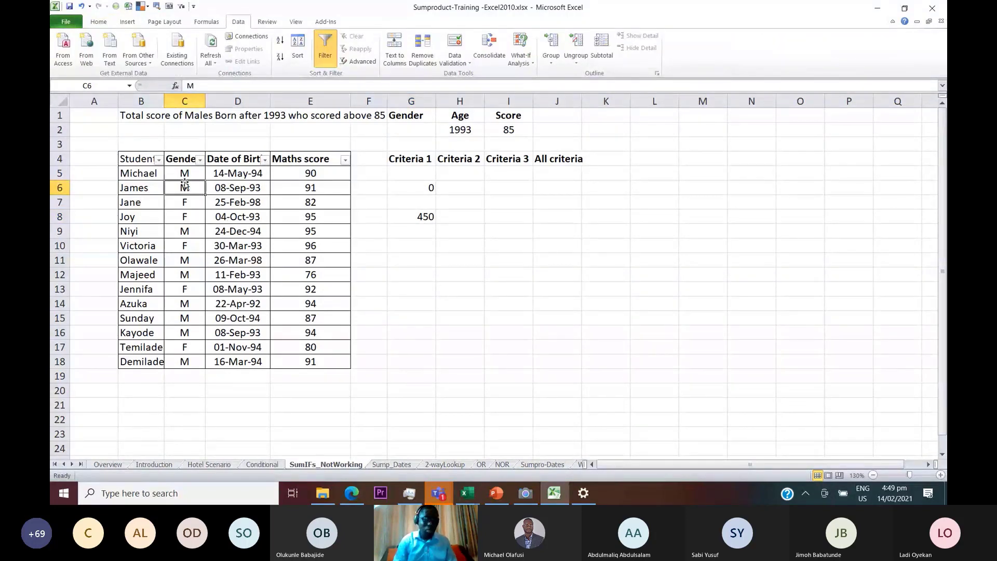
left_click(199, 160)
left_click(82, 273)
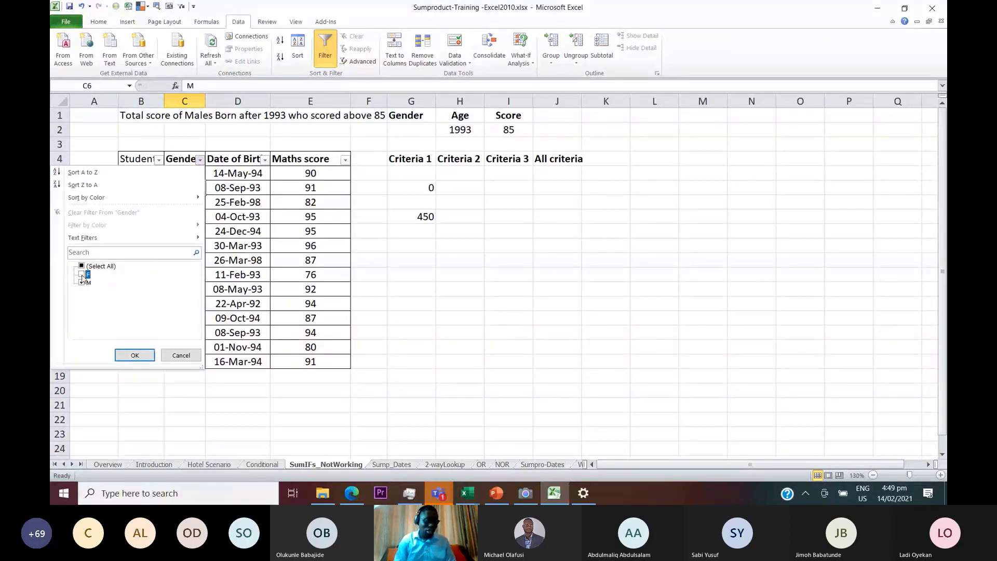
left_click(147, 359)
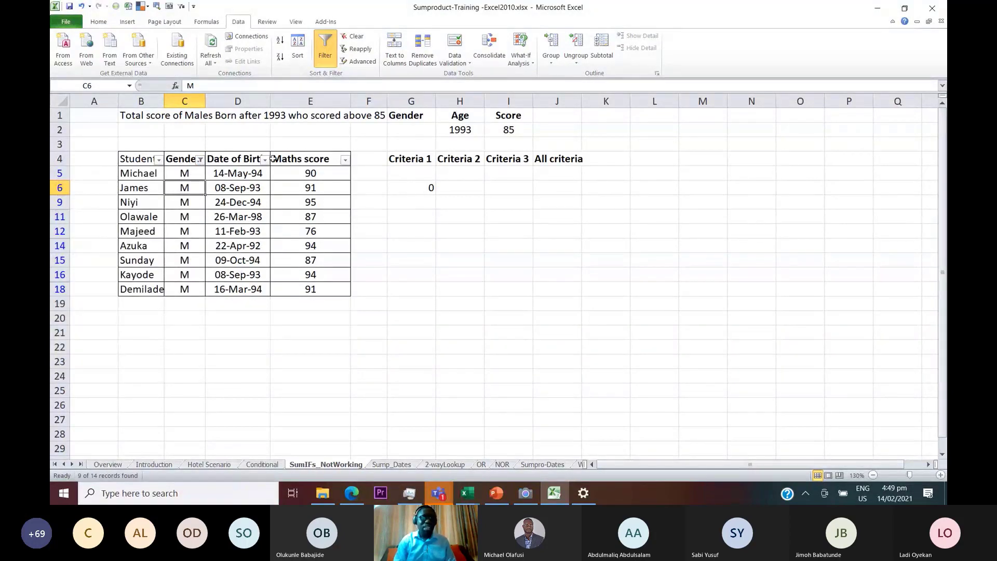
Filter Date of Birth to exclude the years 1993 and 1992
left_click(264, 160)
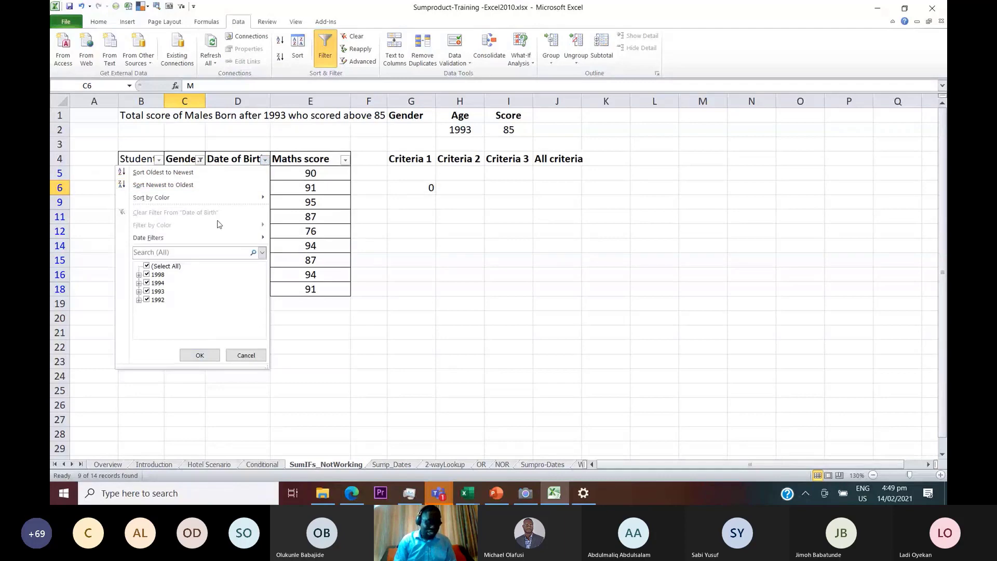
left_click(146, 292)
left_click(147, 299)
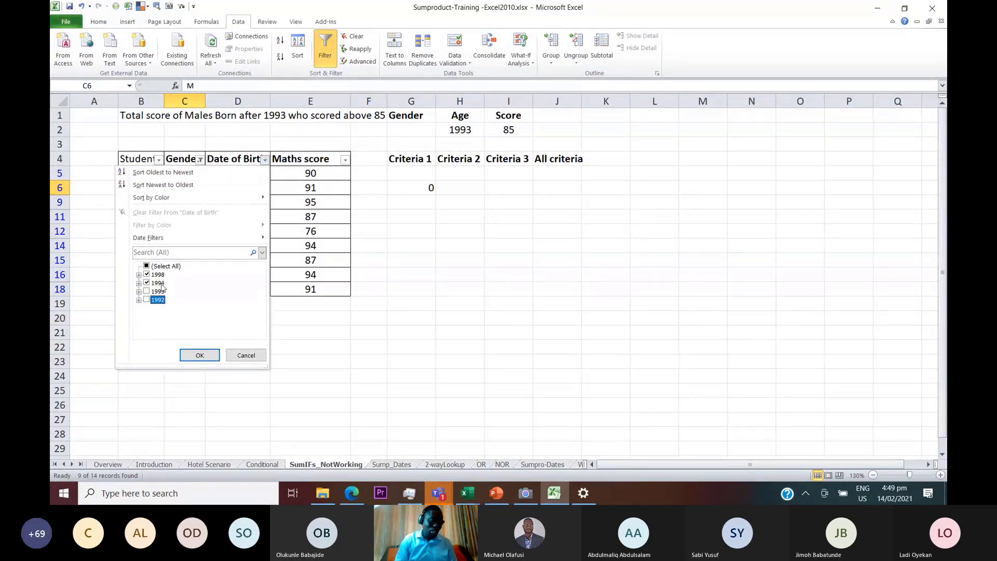
left_click(200, 354)
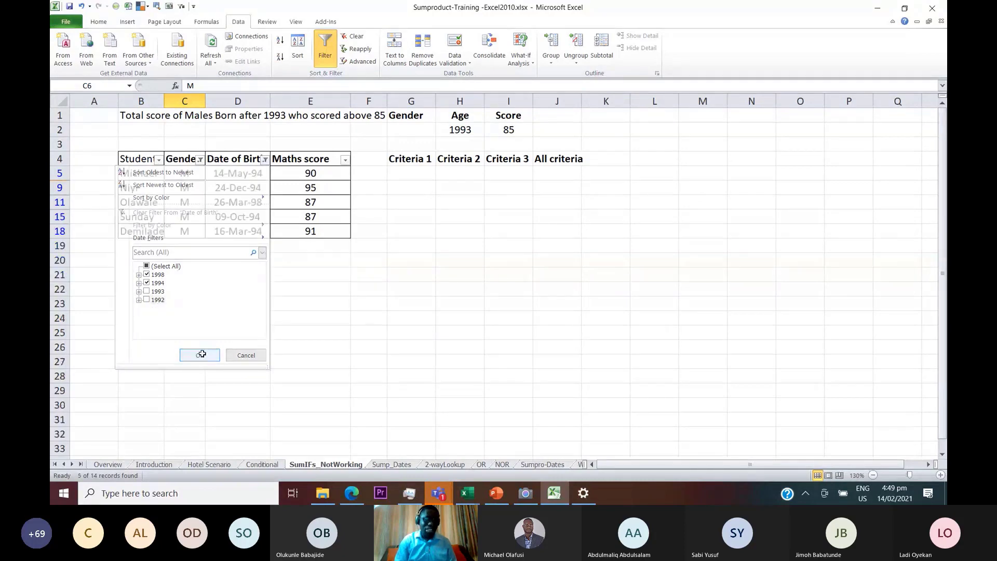
Select the filtered Maths scores to check their sum against G8, and clear all filters from the table
left_click(344, 160)
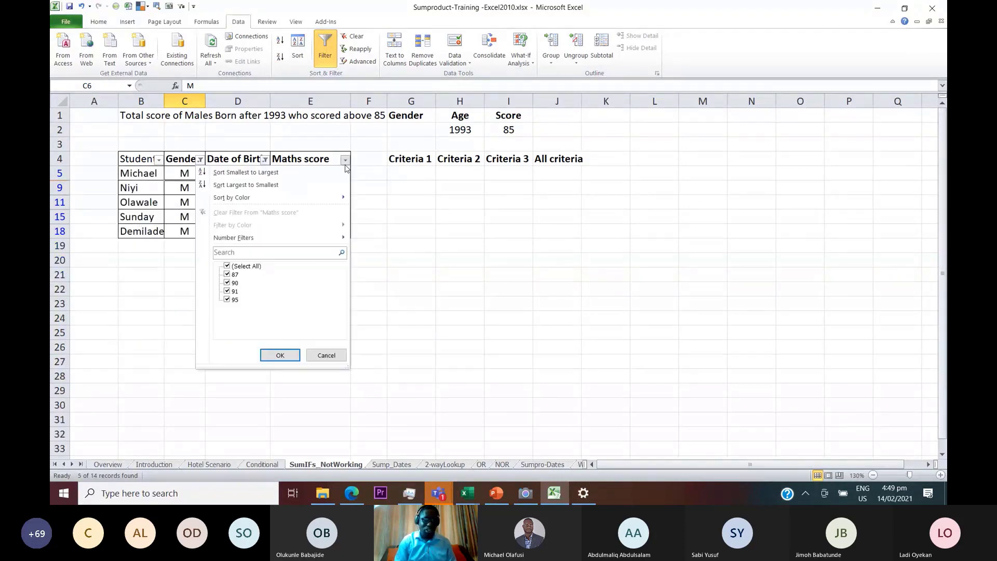
left_click(287, 358)
left_click_drag(315, 173, 321, 231)
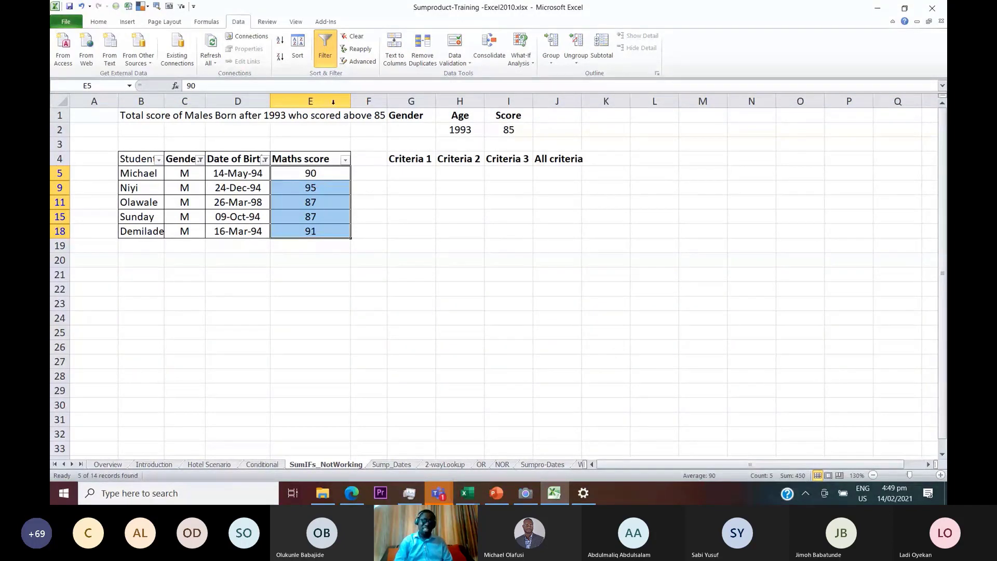
left_click(356, 36)
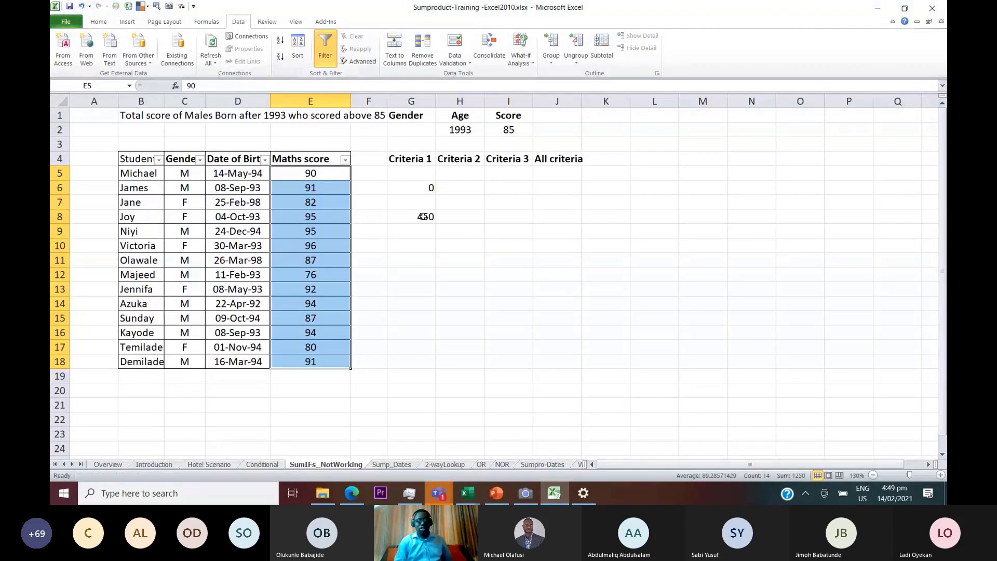
left_click(424, 217)
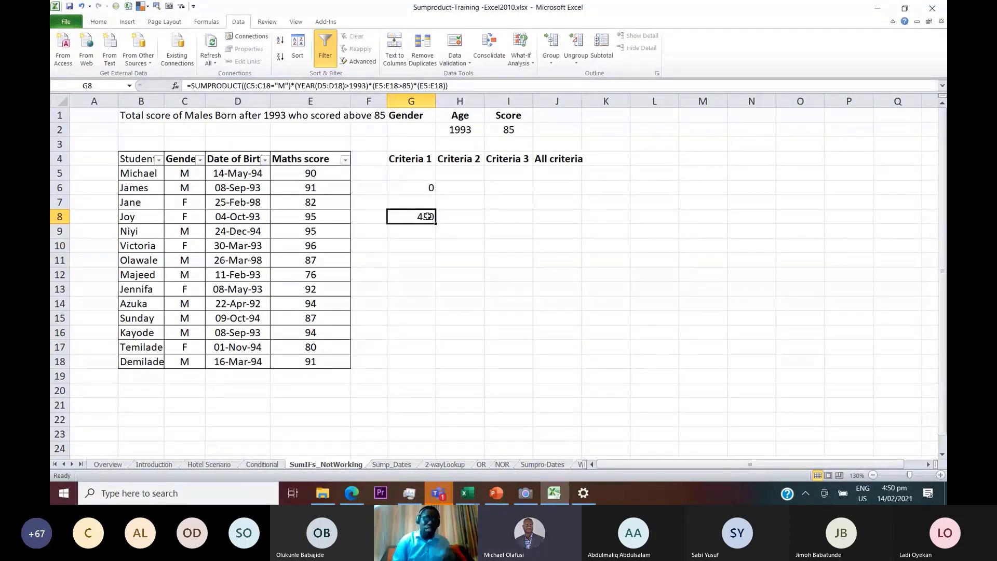
In the G6 SUMPRODUCT formula, wrap the gender criterion C5:C18="M" in the N function
left_click(414, 189)
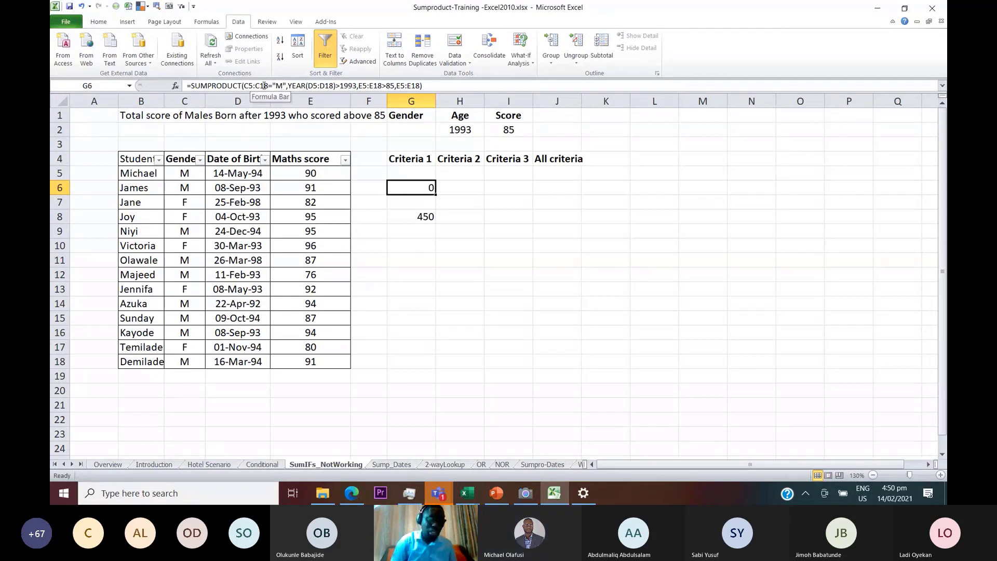
left_click(243, 86)
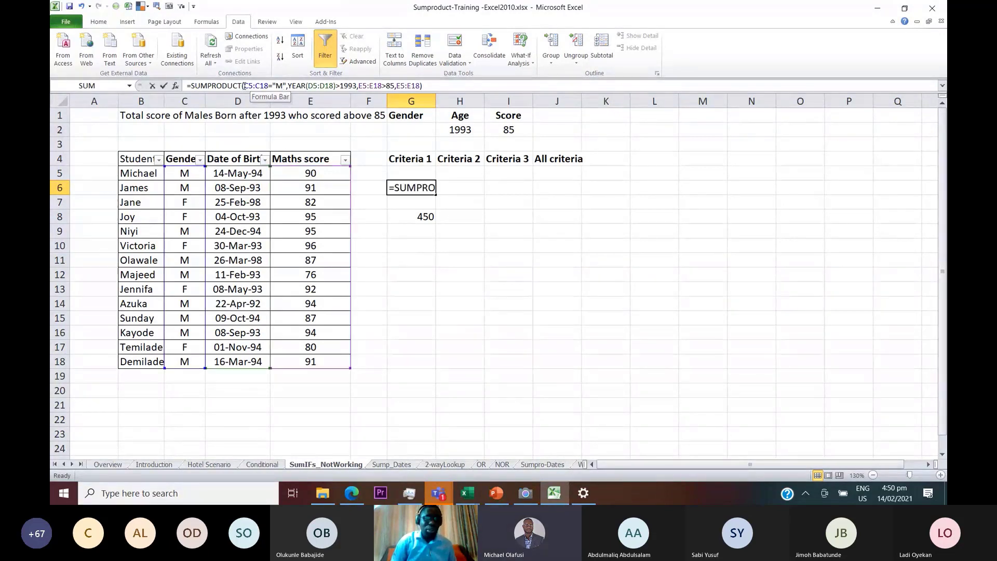
type("N")
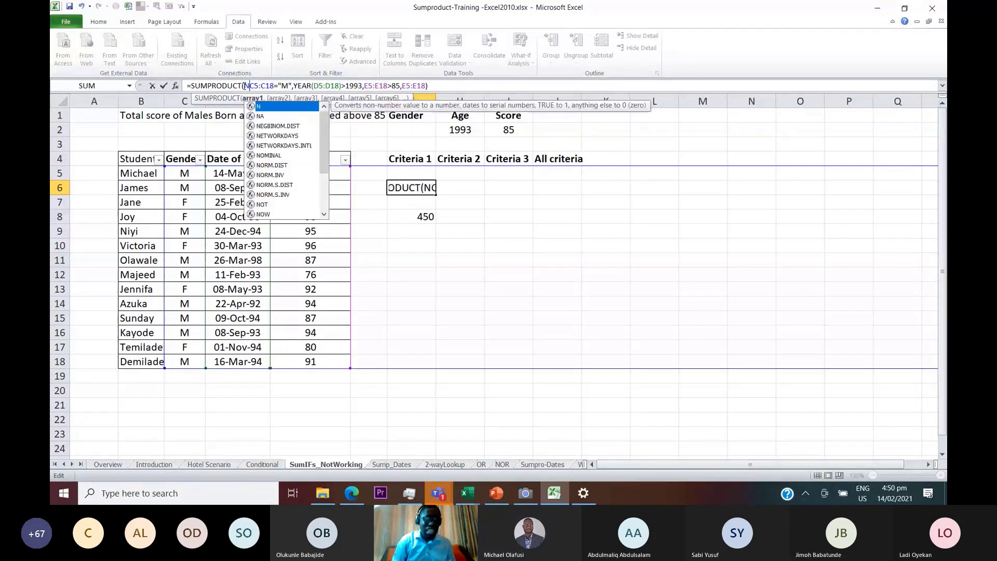
type("(")
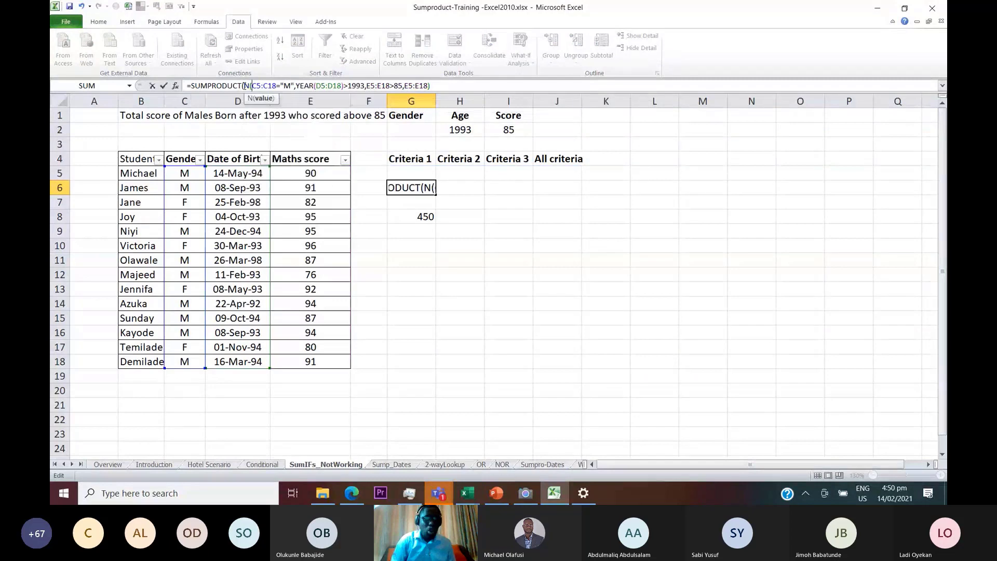
left_click(295, 85)
type(")")
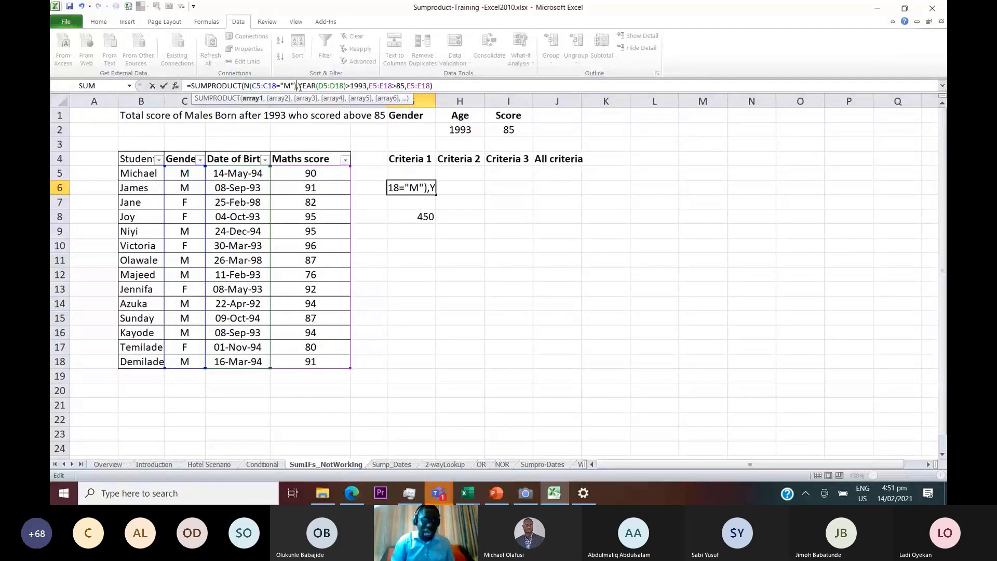
Wrap the birth year criterion YEAR(D5:D18)>1993 in the N function
left_click(299, 85)
type("N(")
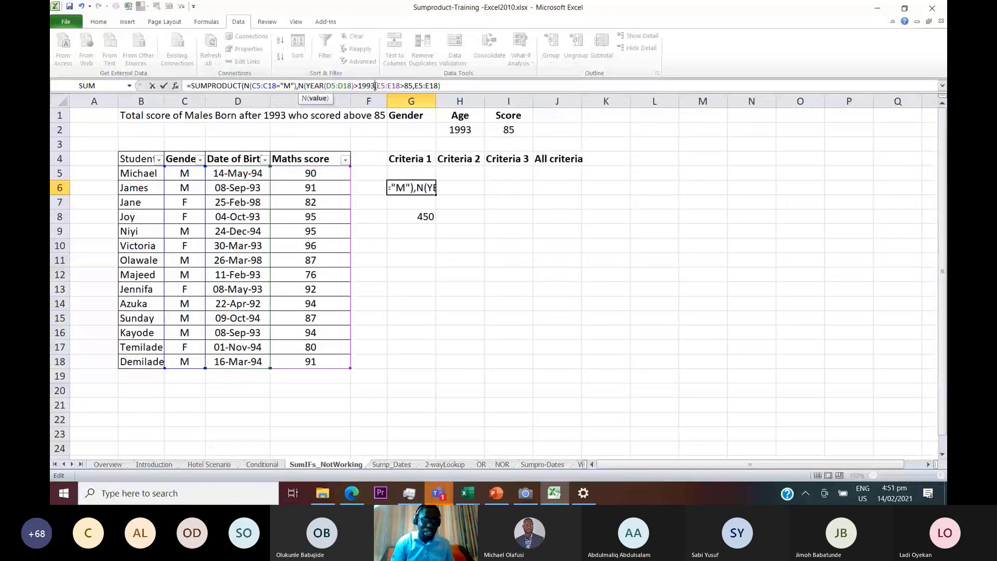
type("),")
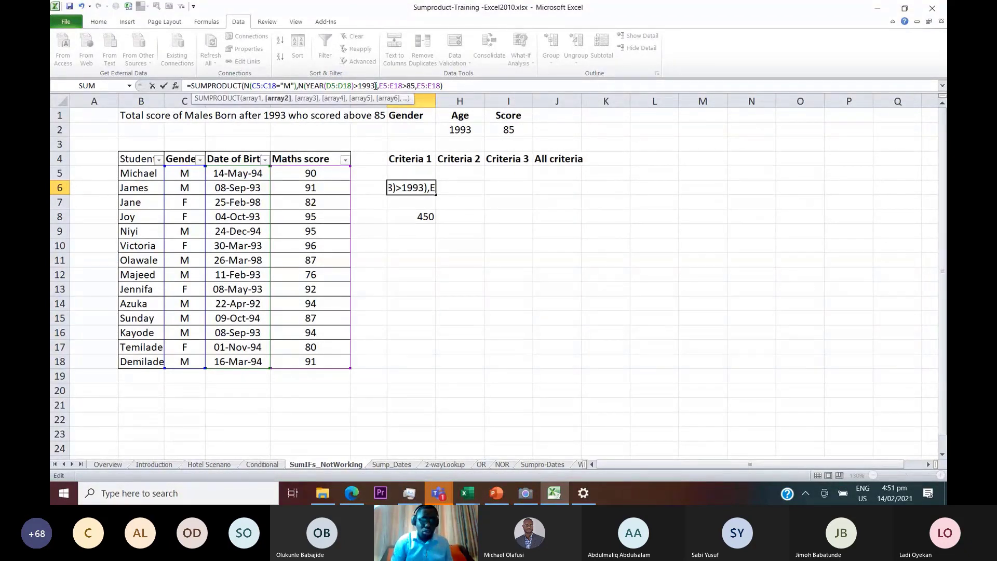
Wrap the score criterion E5:E18>85 in the N function and enter the G6 formula
left_click(380, 86)
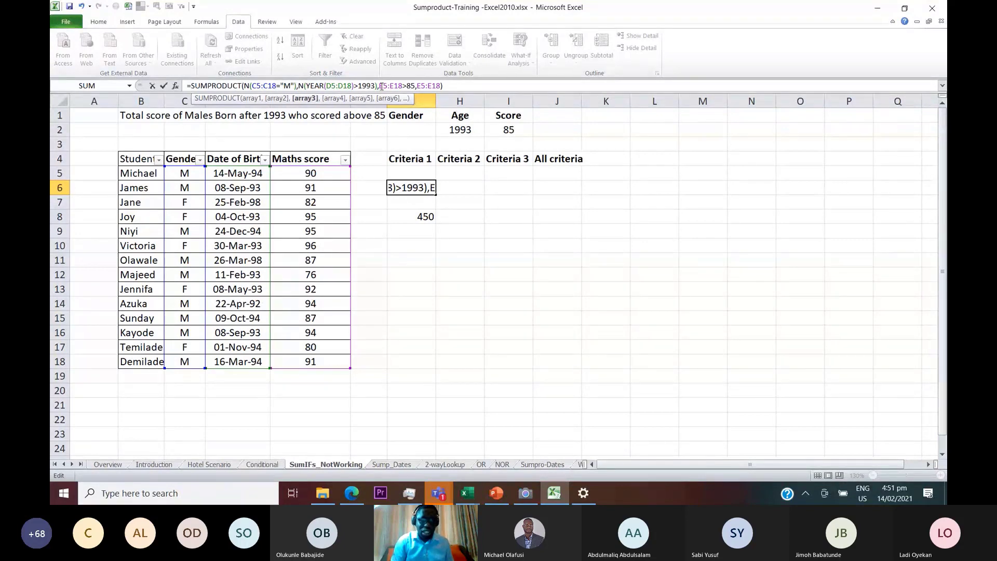
type("N(")
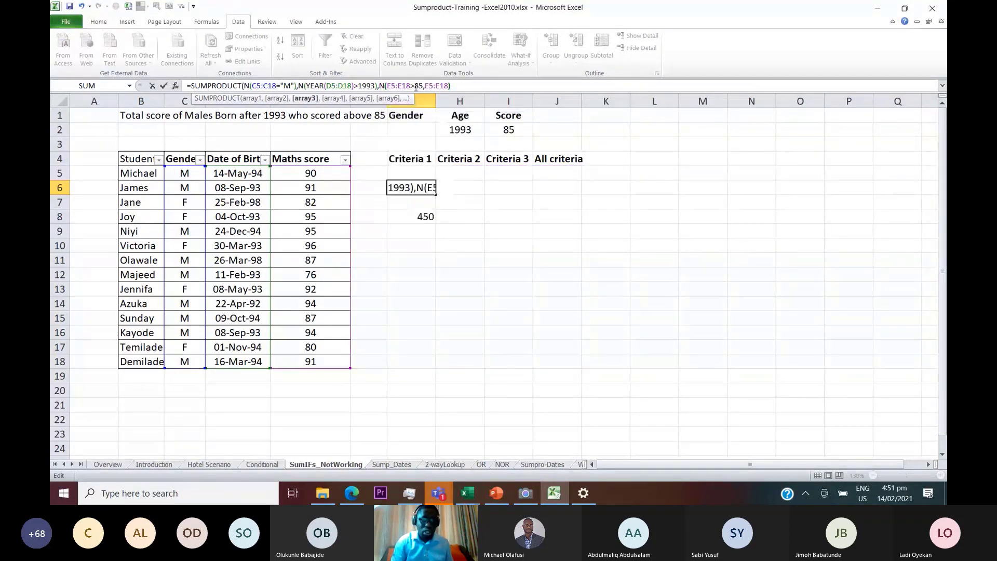
left_click(423, 85)
type(")")
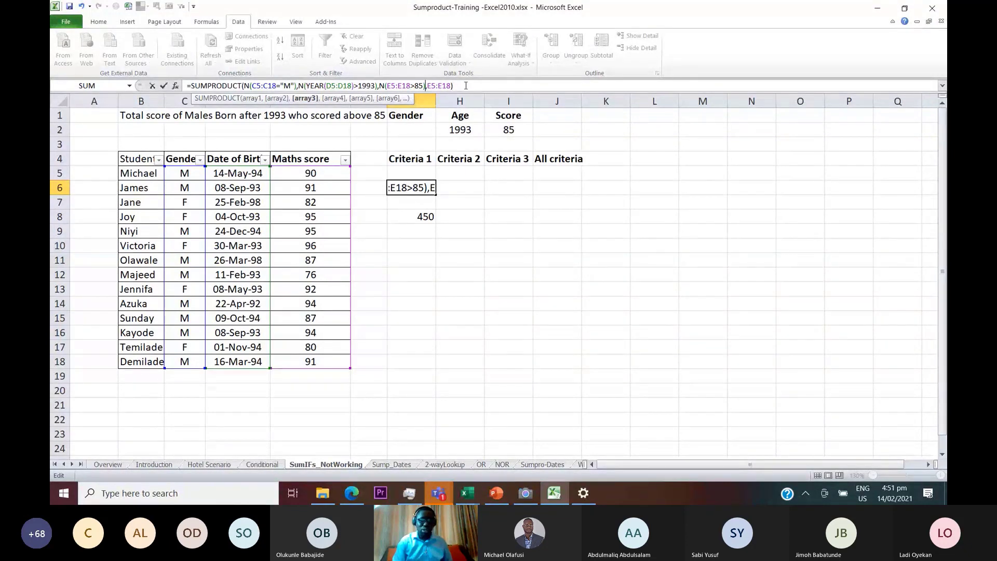
type(")")
key("ctrl+Return")
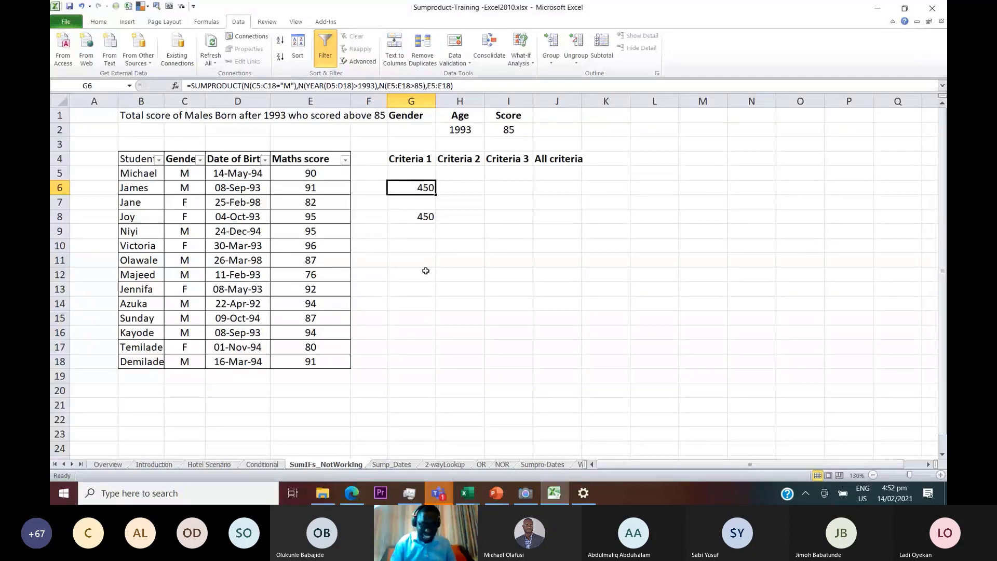
Open the Sump_Dates sheet and examine its dates and Monthly Average ($) values
left_click(398, 456)
left_click(402, 464)
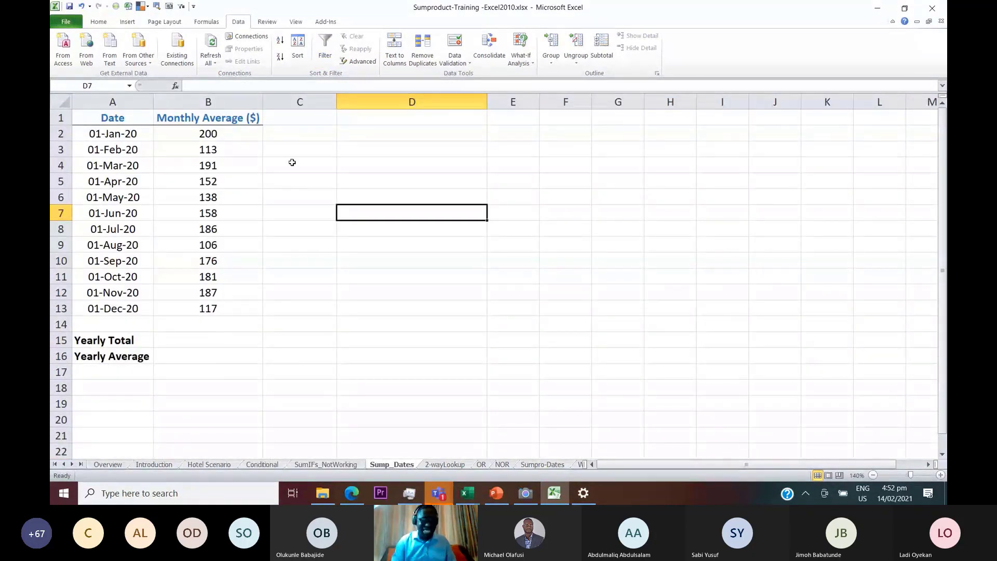
left_click(285, 137)
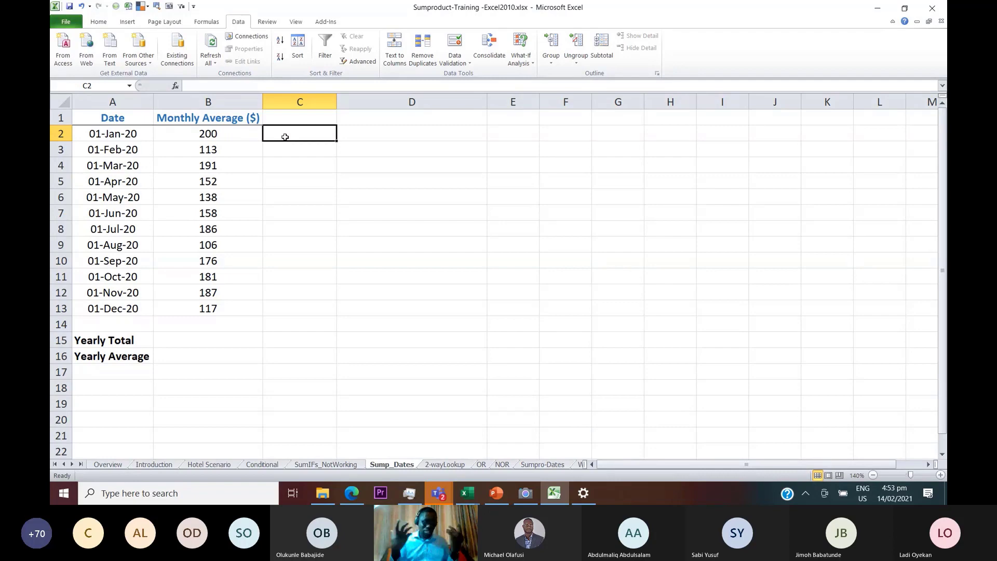
left_click(216, 134)
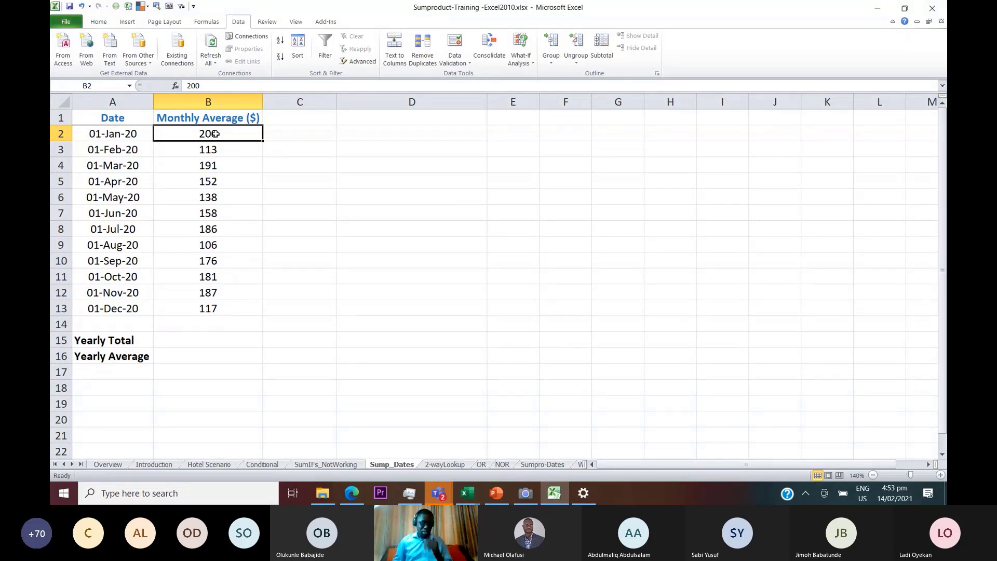
left_click(135, 134)
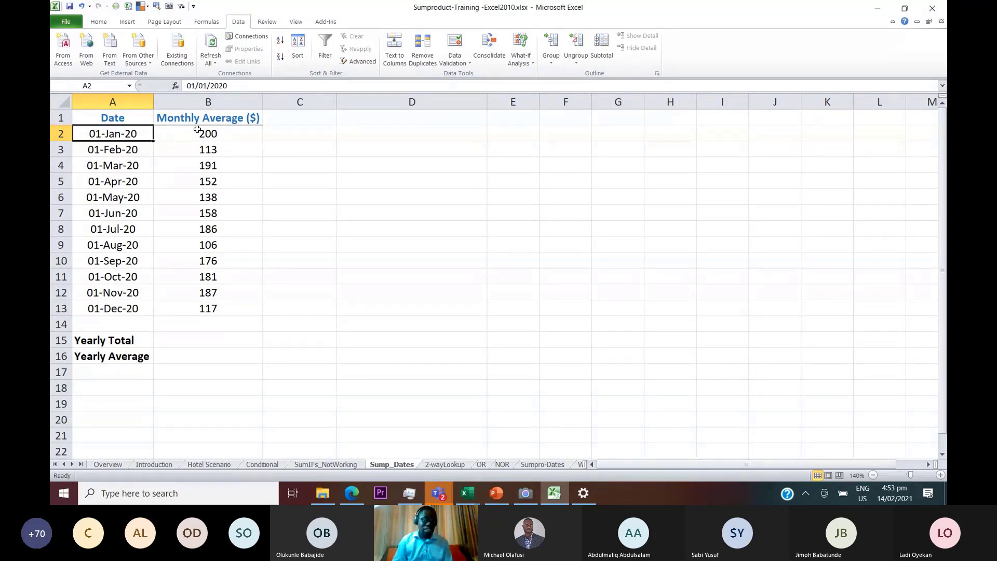
left_click(218, 135)
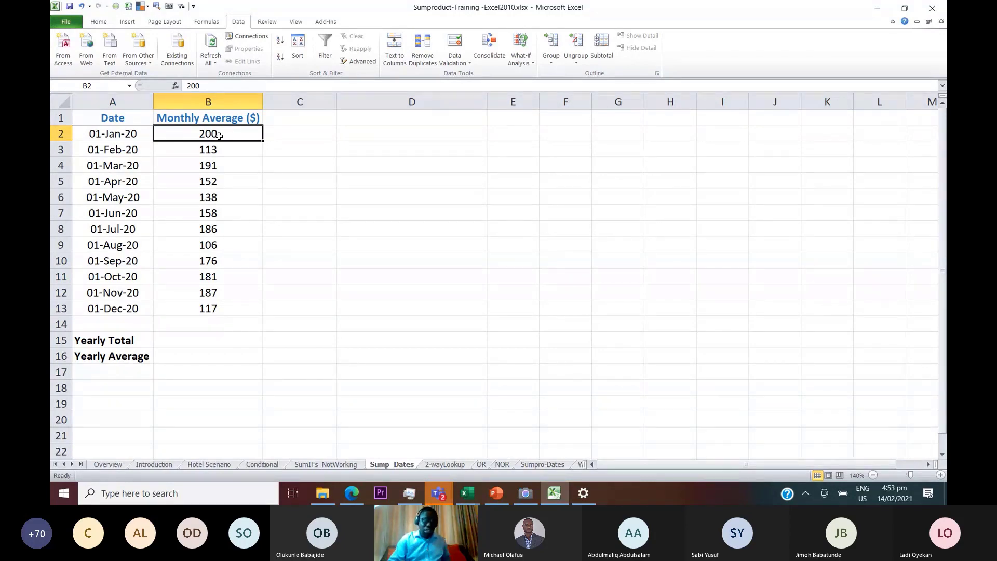
left_click(214, 197)
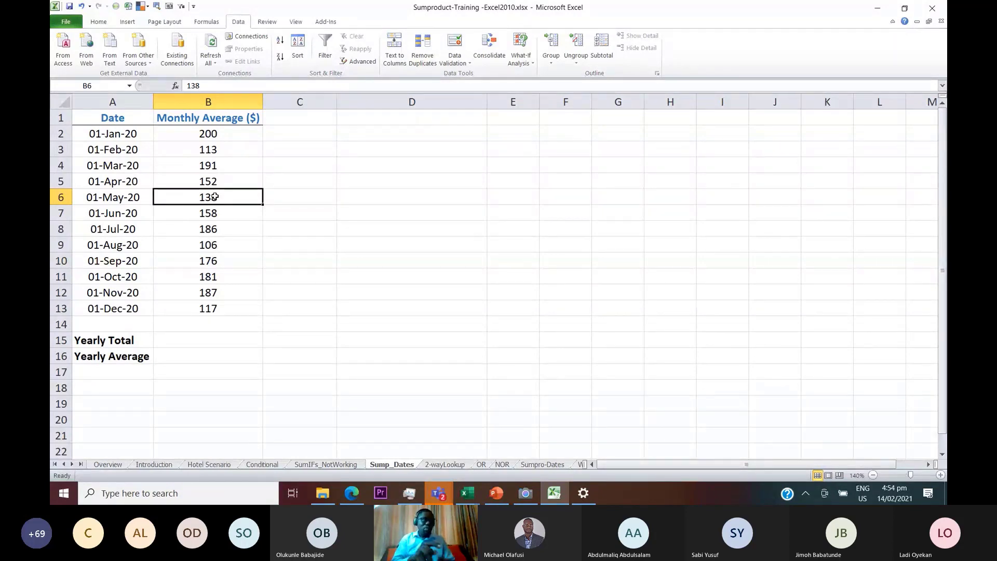
left_click(179, 217)
left_click(188, 191)
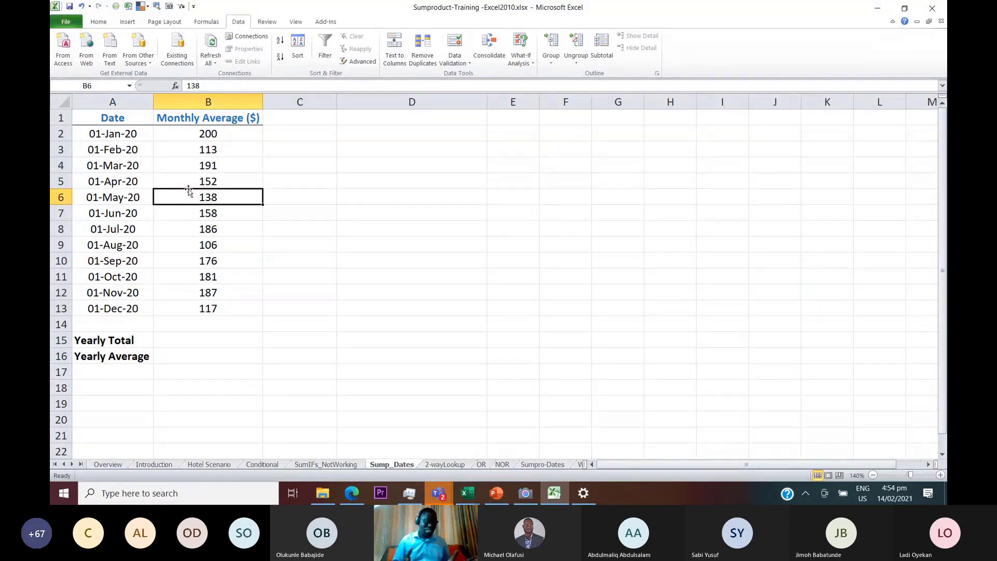
Create a PivotTable from the range A1:B13, placed on the existing worksheet at cell D2
left_click(202, 182)
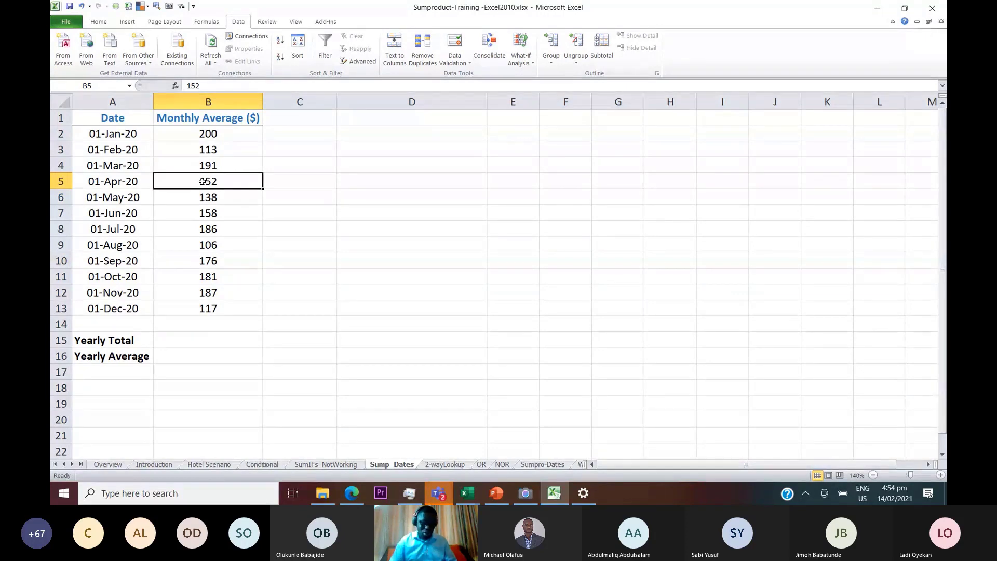
key("alt+d")
key("p")
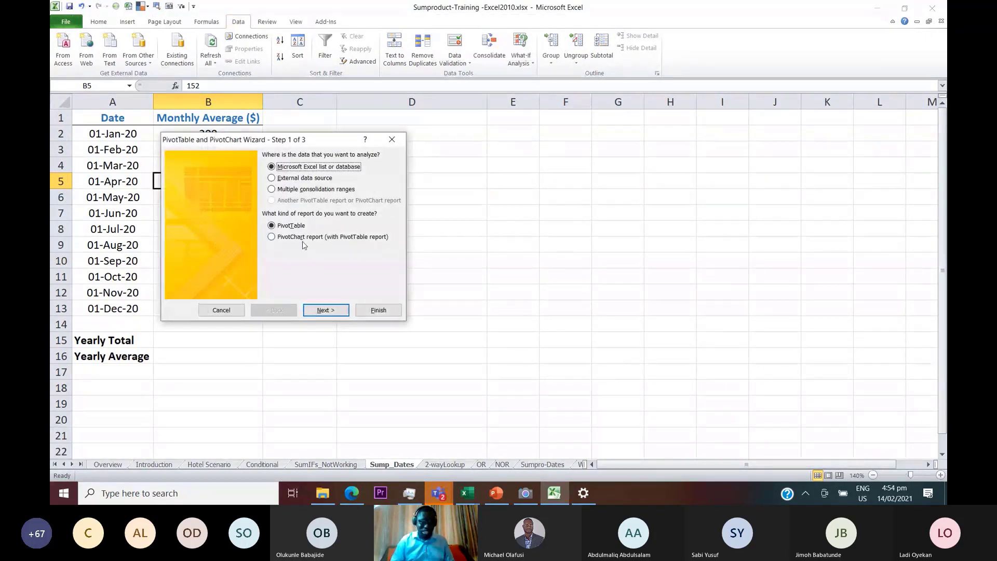
left_click(332, 311)
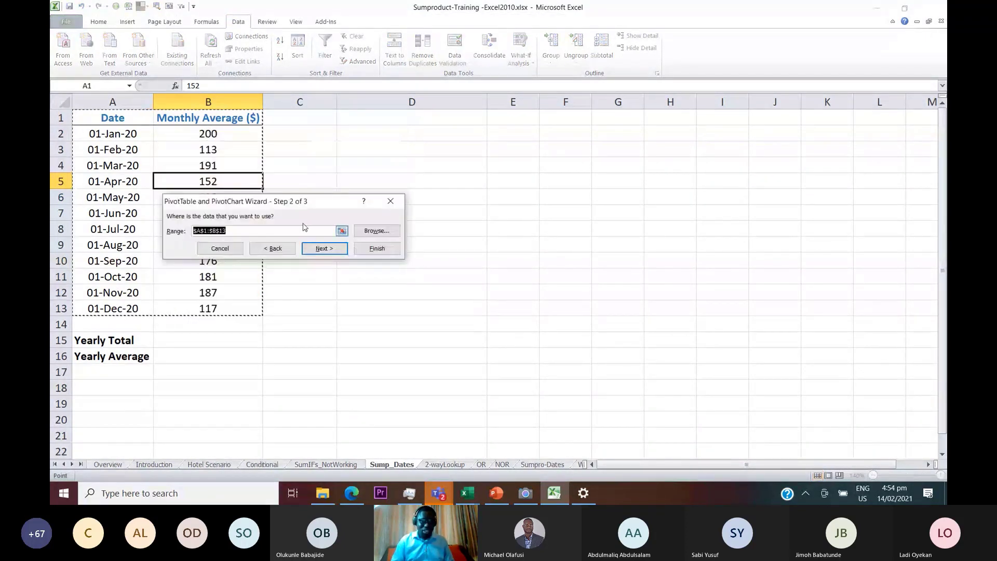
left_click_drag(311, 206, 410, 208)
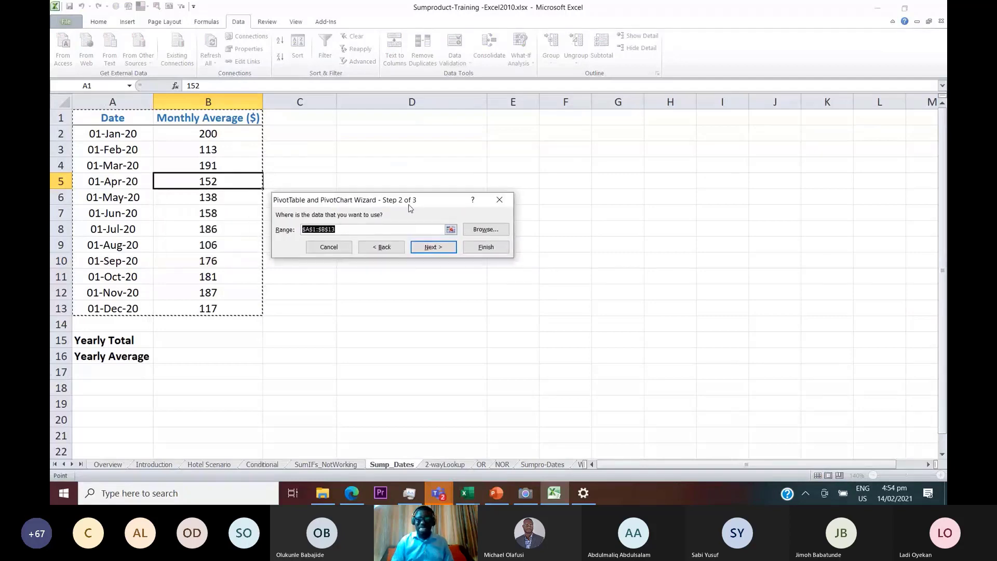
left_click(441, 251)
left_click(441, 251)
left_click(384, 206)
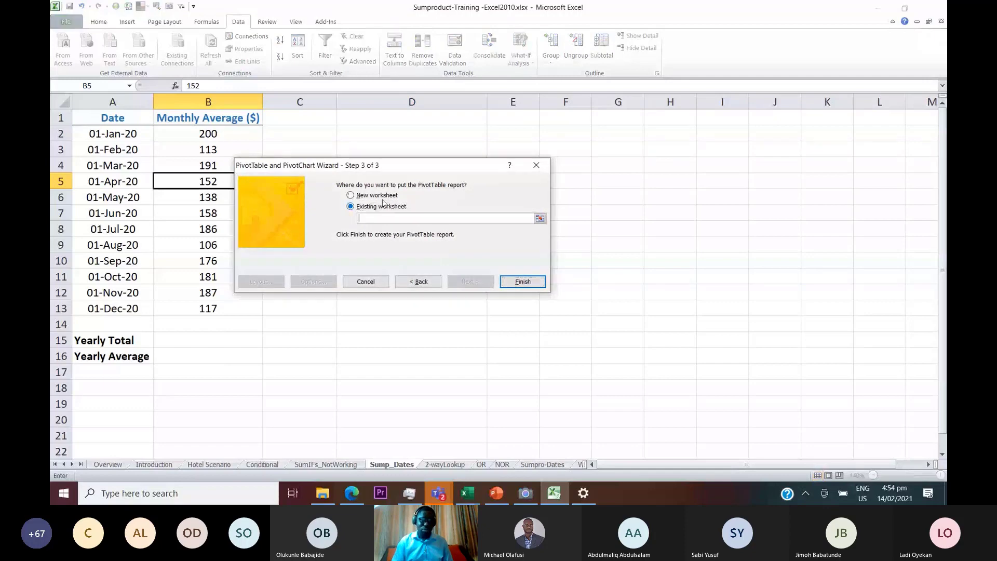
left_click(381, 135)
left_click(521, 281)
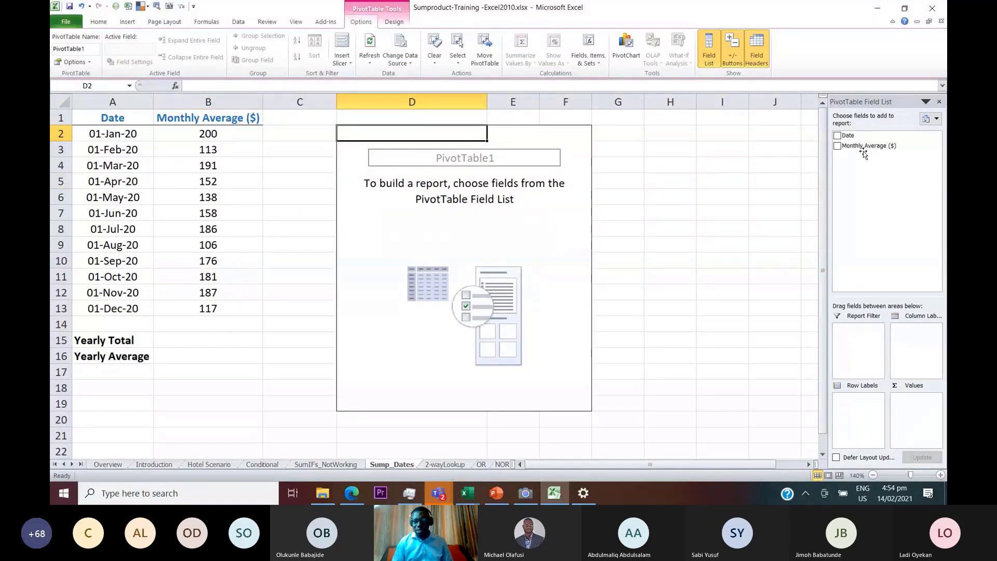
Add Date as row labels and Monthly Average ($) as values in the PivotTable, summarizing the values by Average
left_click(837, 136)
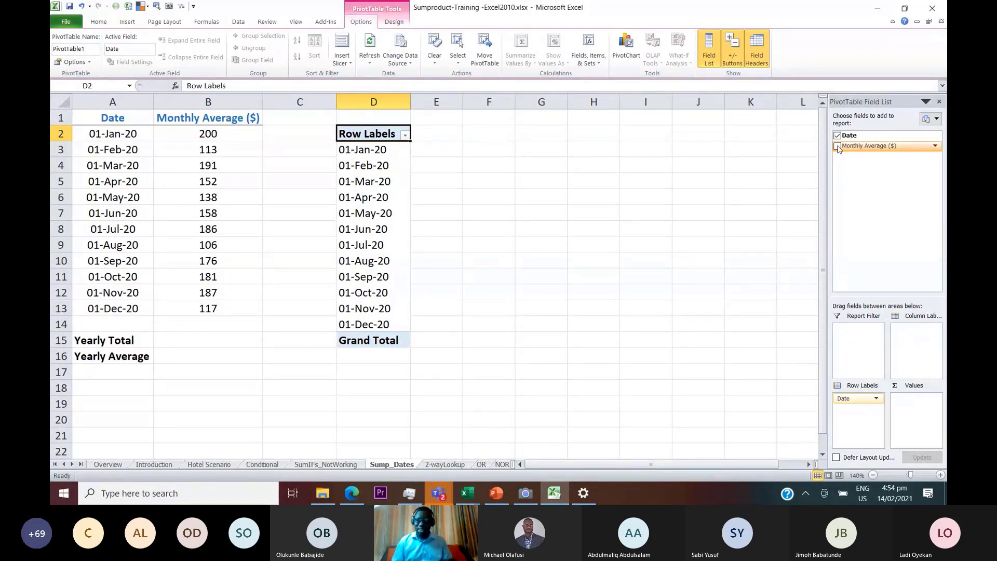
left_click(837, 146)
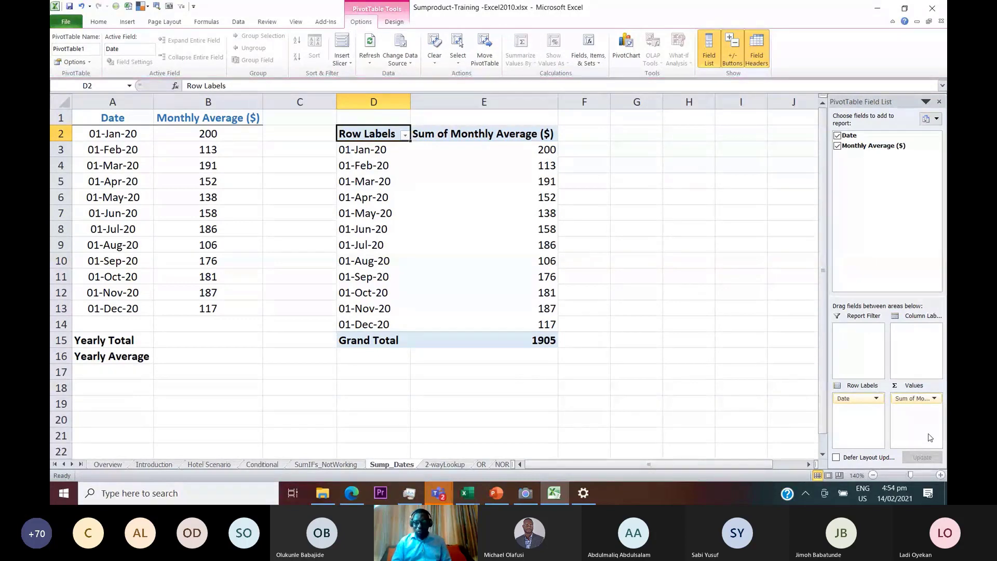
left_click(932, 398)
left_click(920, 390)
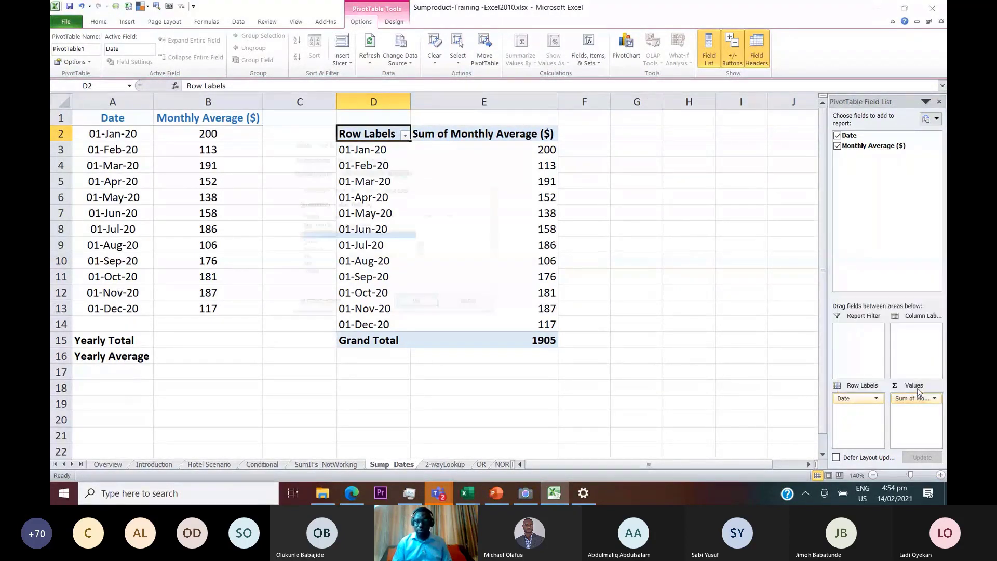
left_click(321, 253)
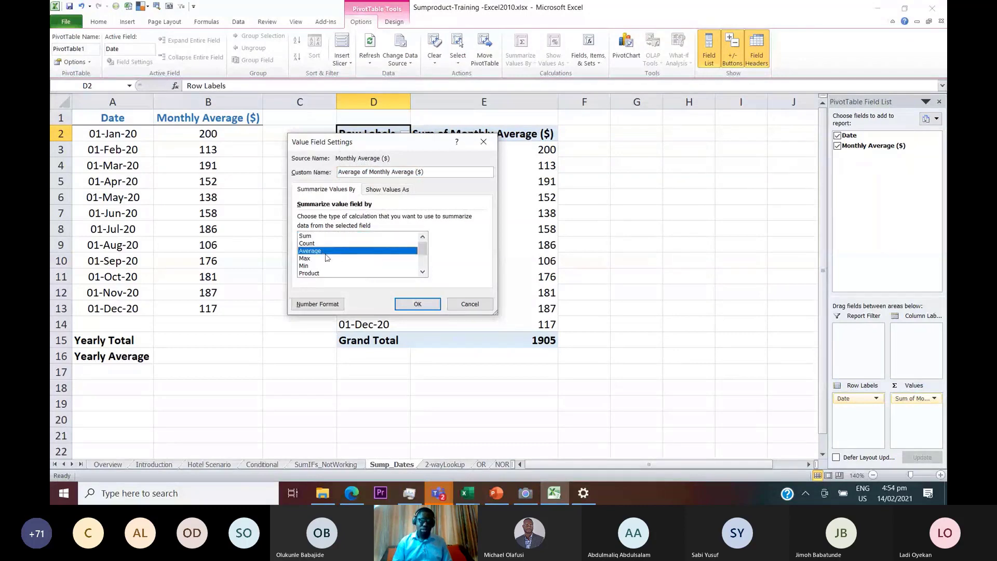
left_click(418, 303)
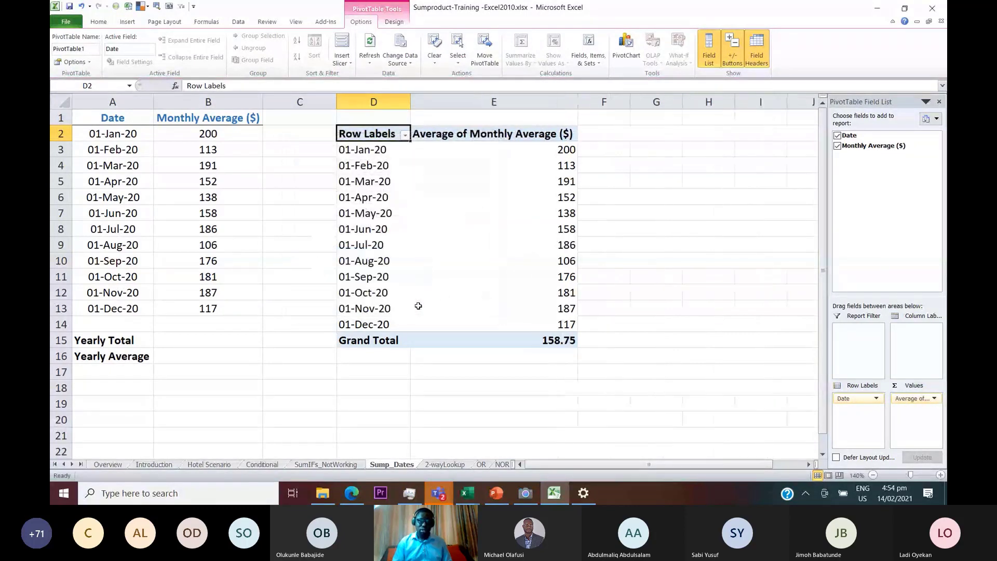
Group the PivotTable's dates by Years only and check the average for 2020
left_click(385, 151)
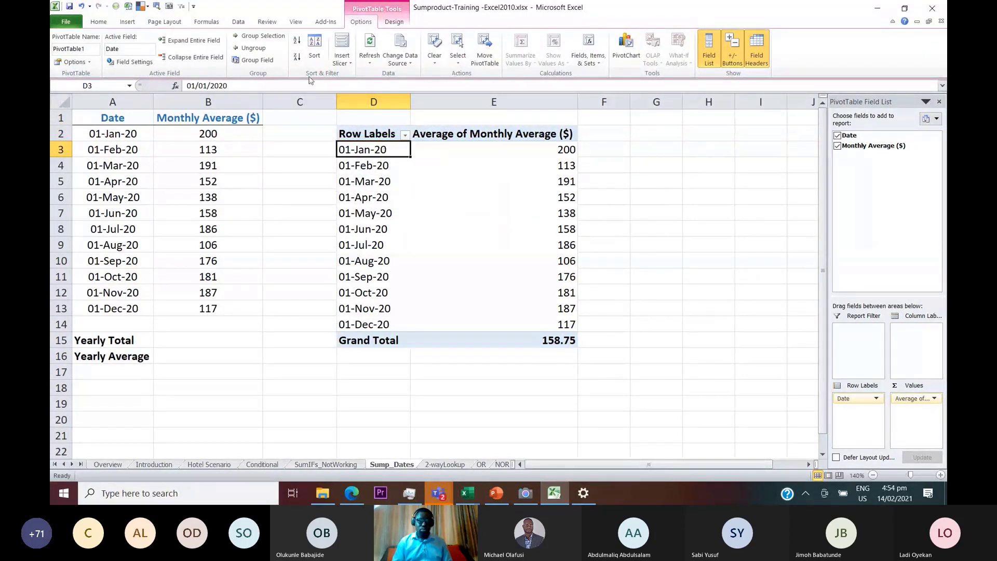
left_click(260, 36)
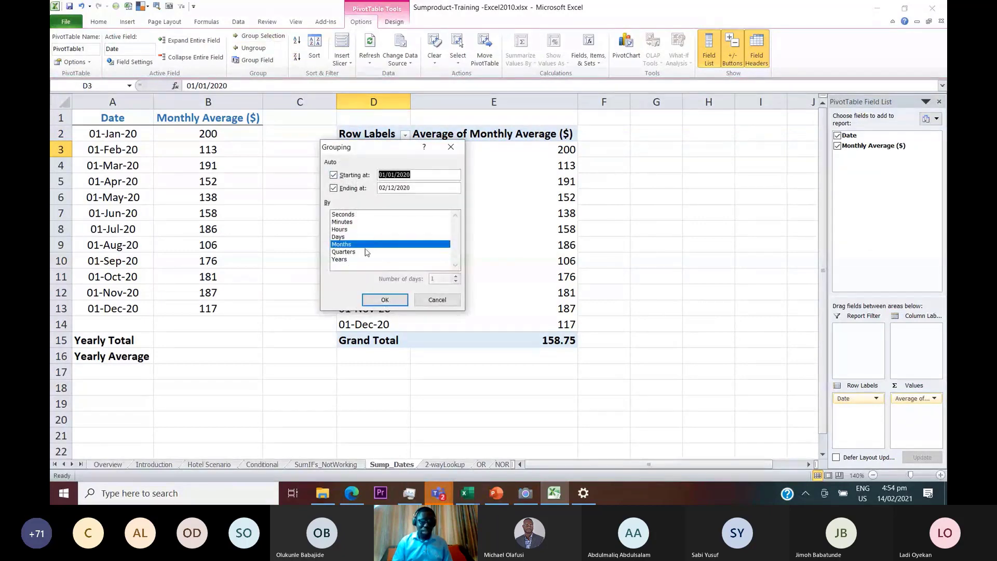
left_click(345, 259)
left_click(347, 244)
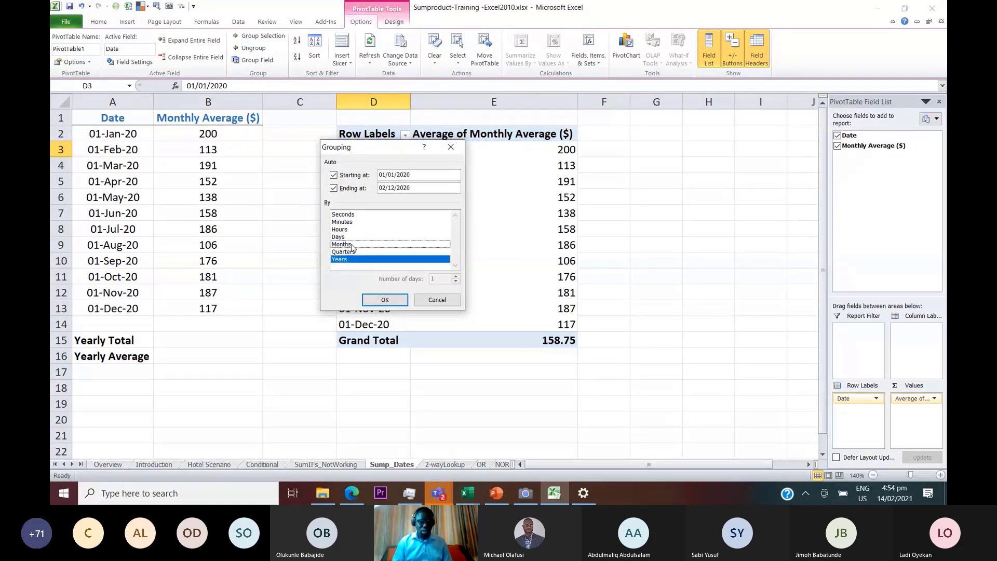
left_click(390, 300)
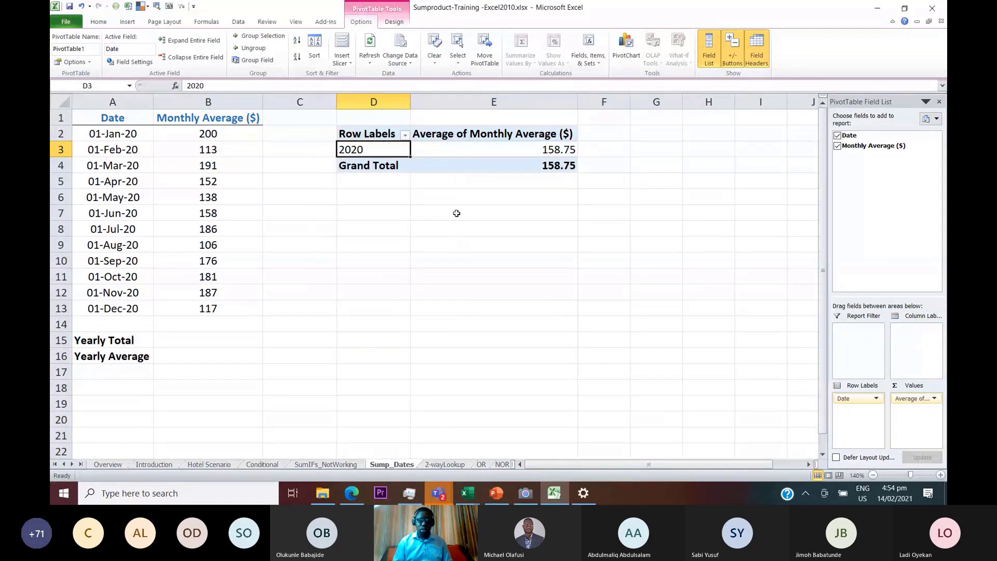
left_click(530, 151)
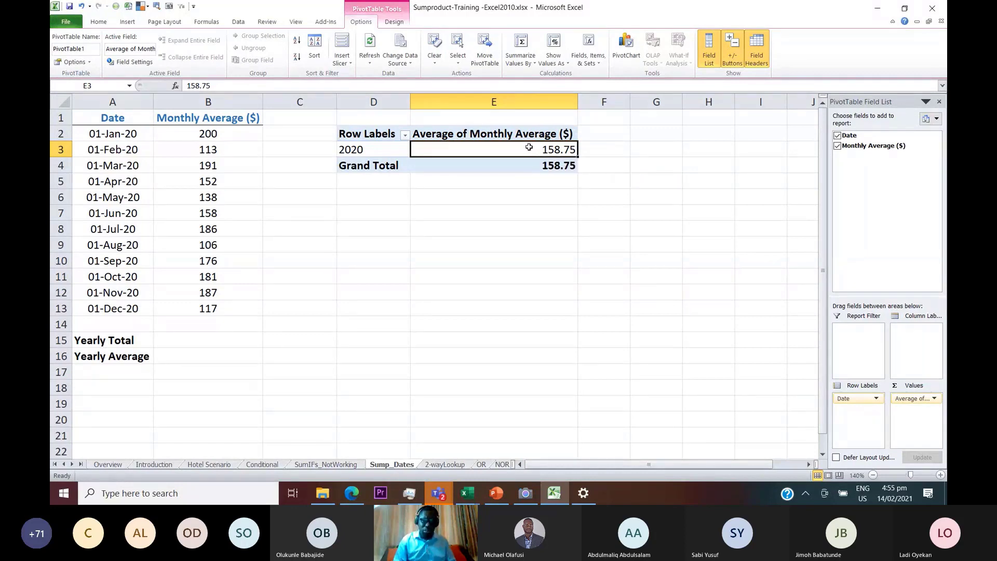
Record the PivotTable's yearly average in cell C1 as the typed value 158.75
left_click(500, 116)
left_click(310, 117)
type("158")
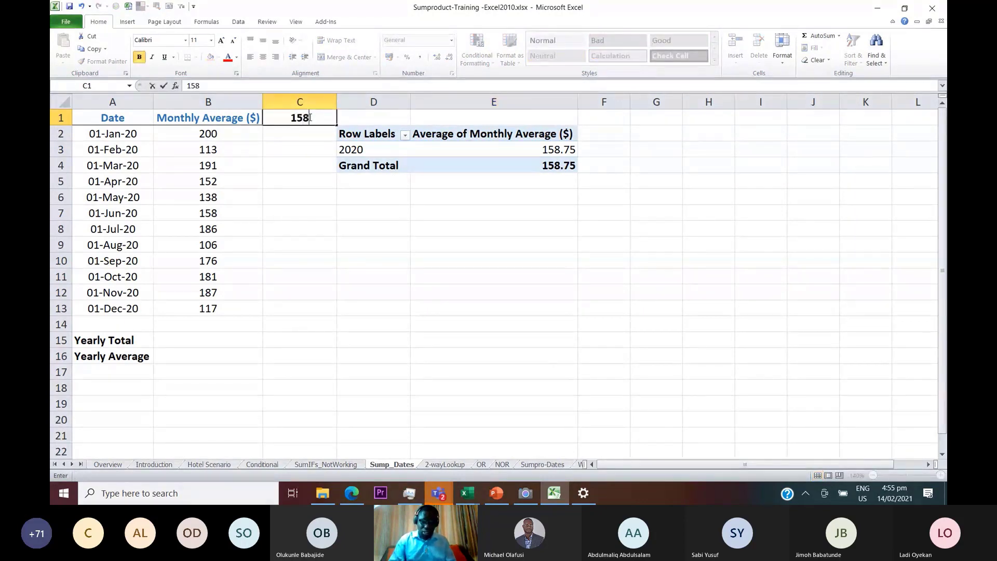
type(".75")
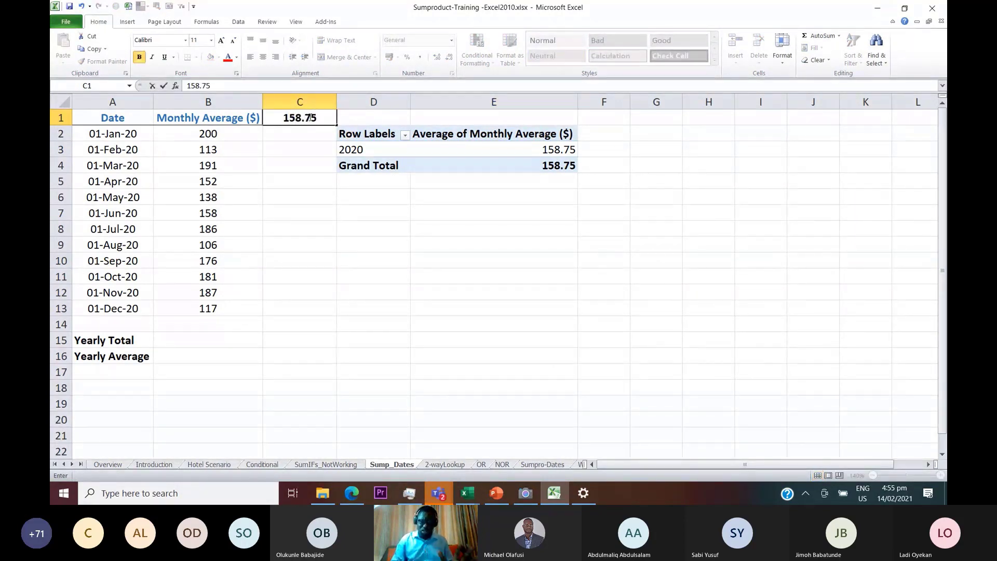
key("ctrl+Return")
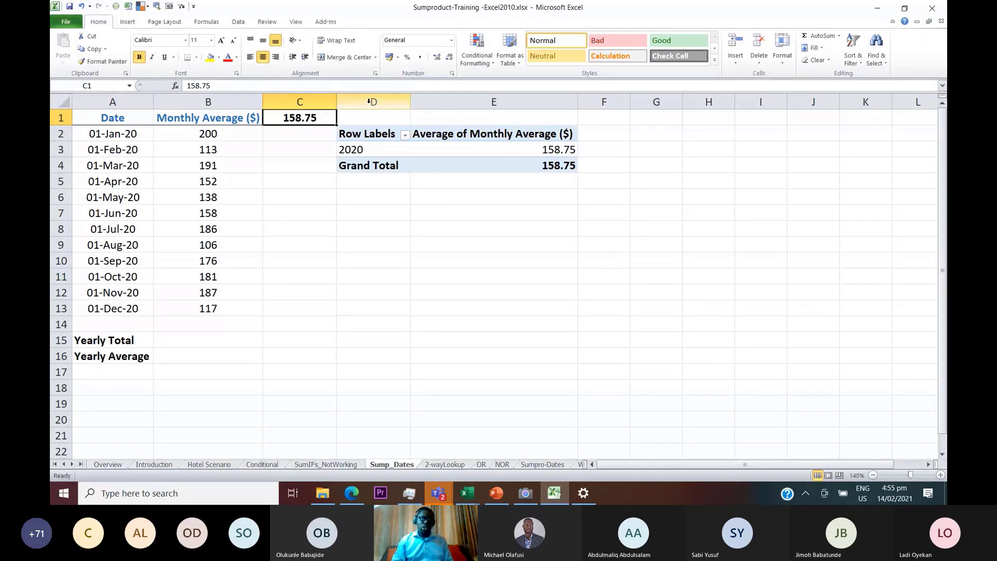
Delete columns D and E, which hold the PivotTable
left_click_drag(370, 102, 519, 102)
key("ctrl+minus")
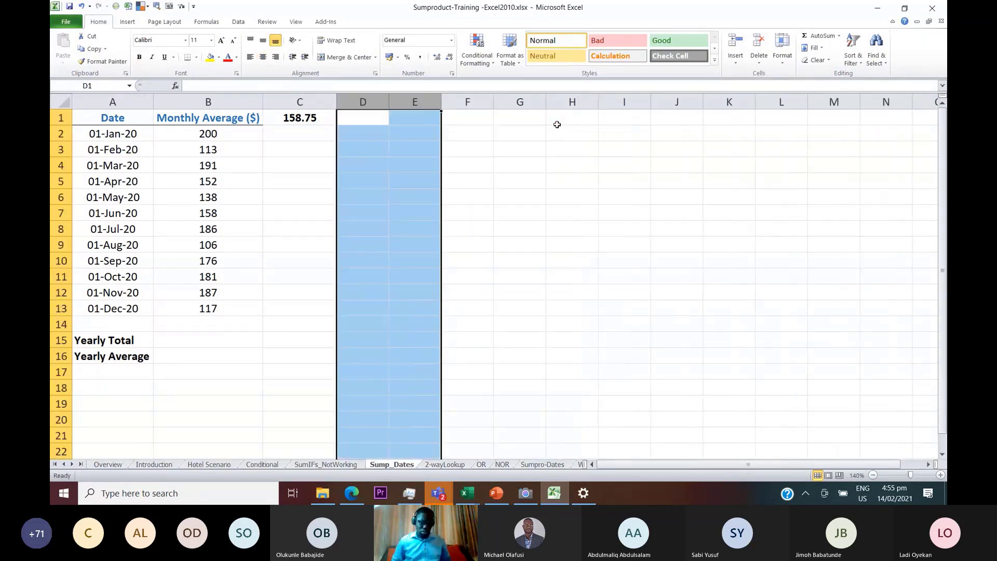
key("Down")
key("Up")
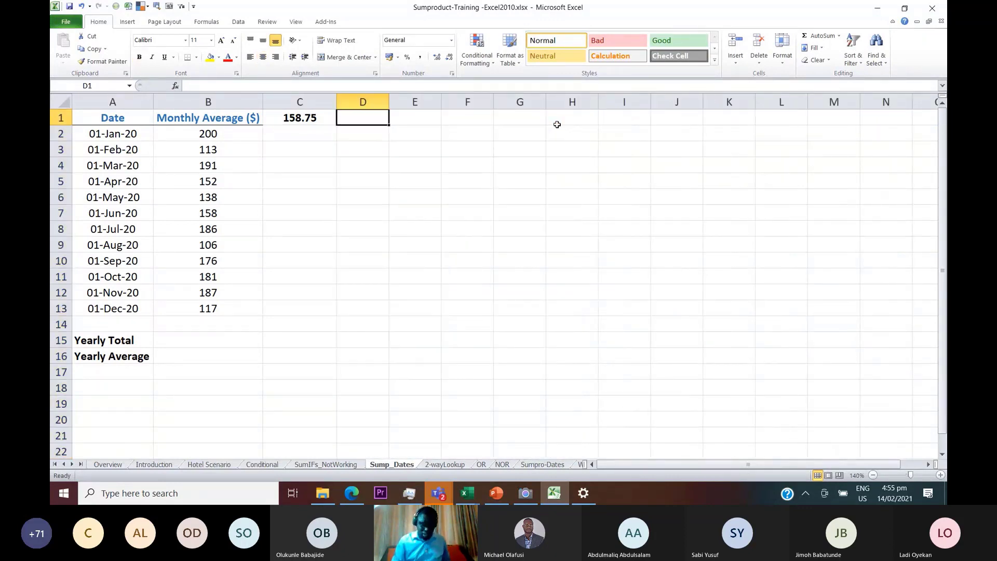
key("Left")
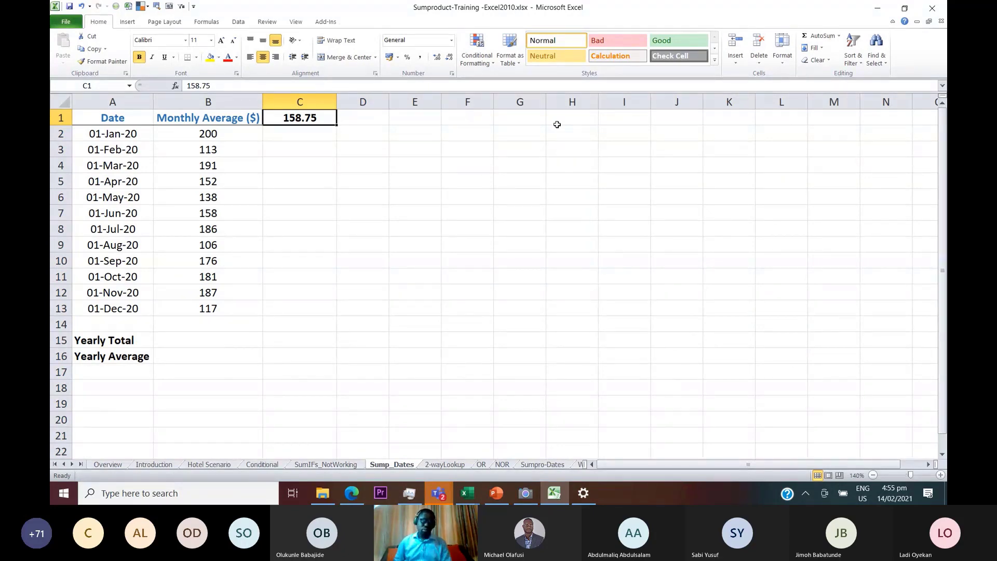
Clear the recorded average from cell C1
key("Down")
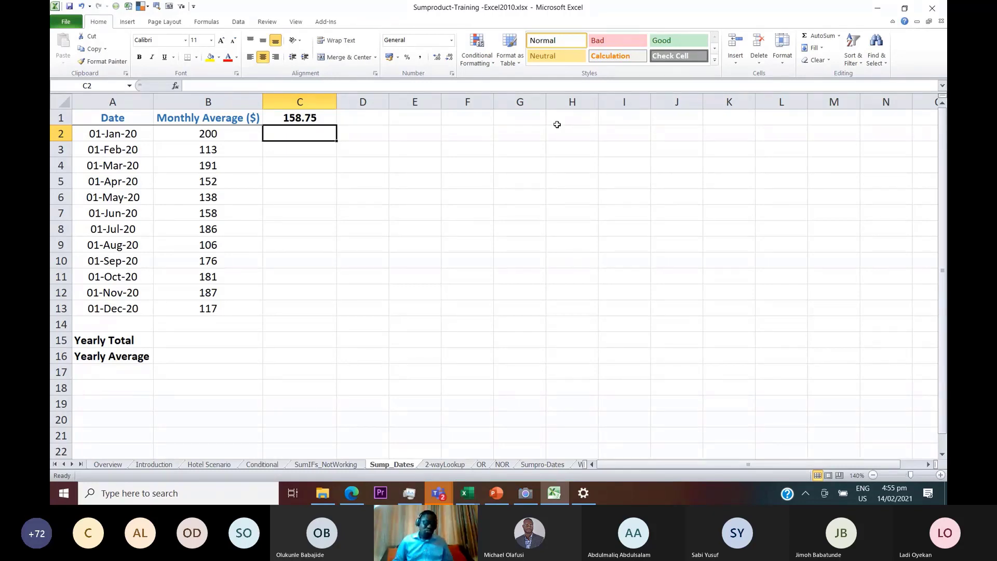
key("Left")
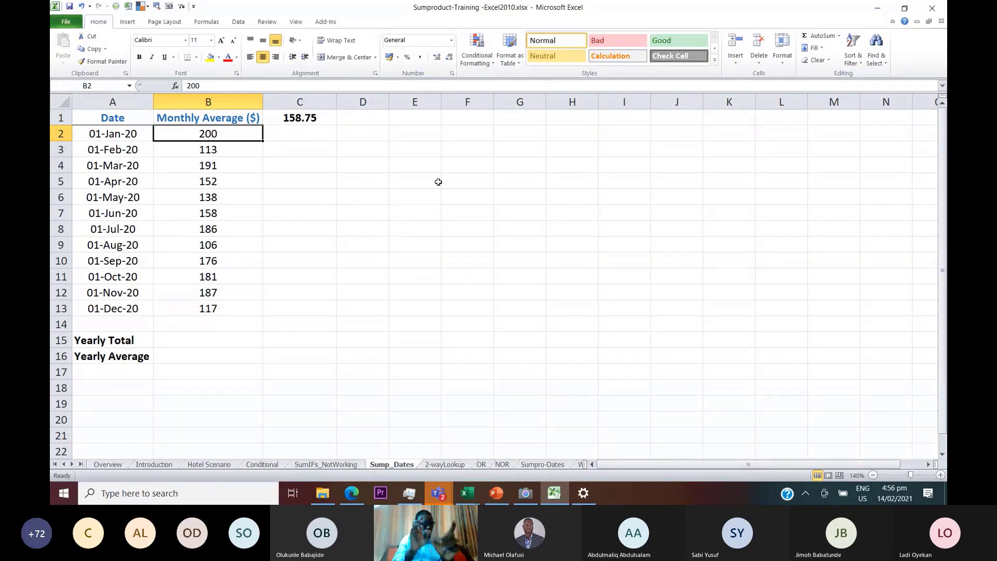
key("Right")
key("Up")
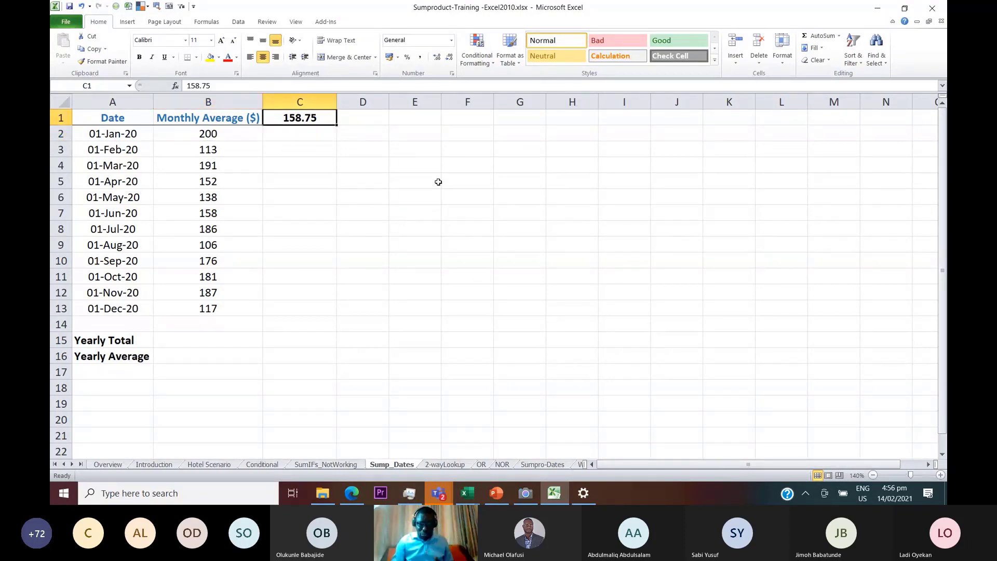
key("Delete")
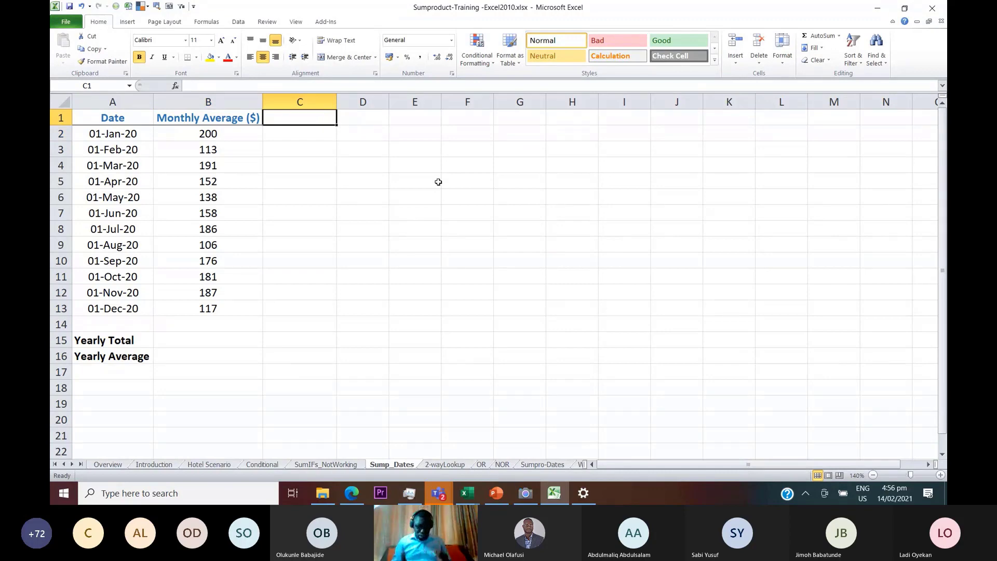
key("Down")
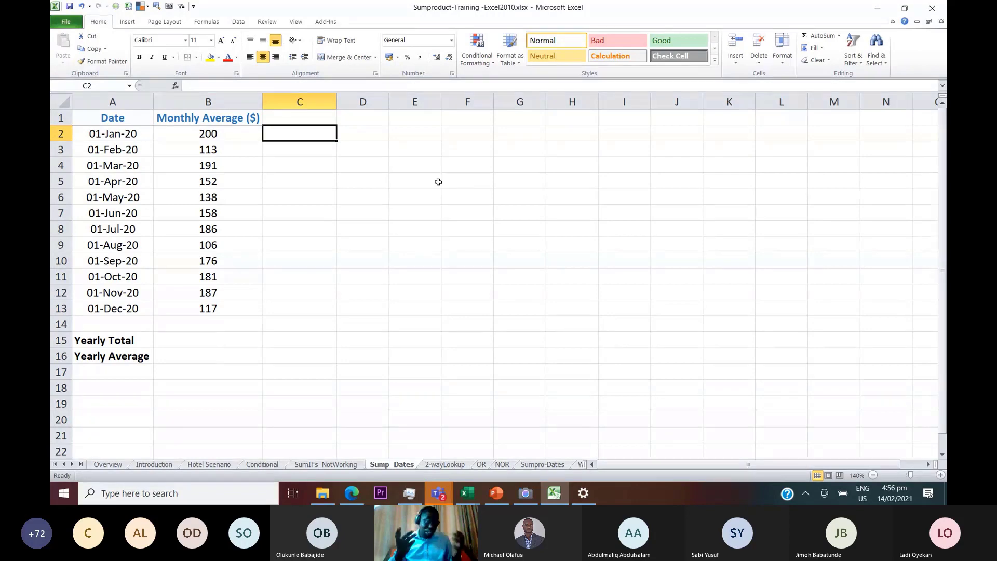
Enter =EOMONTH(A2,0) in cell C2 beside the January row and format the result as a date
left_click(226, 336)
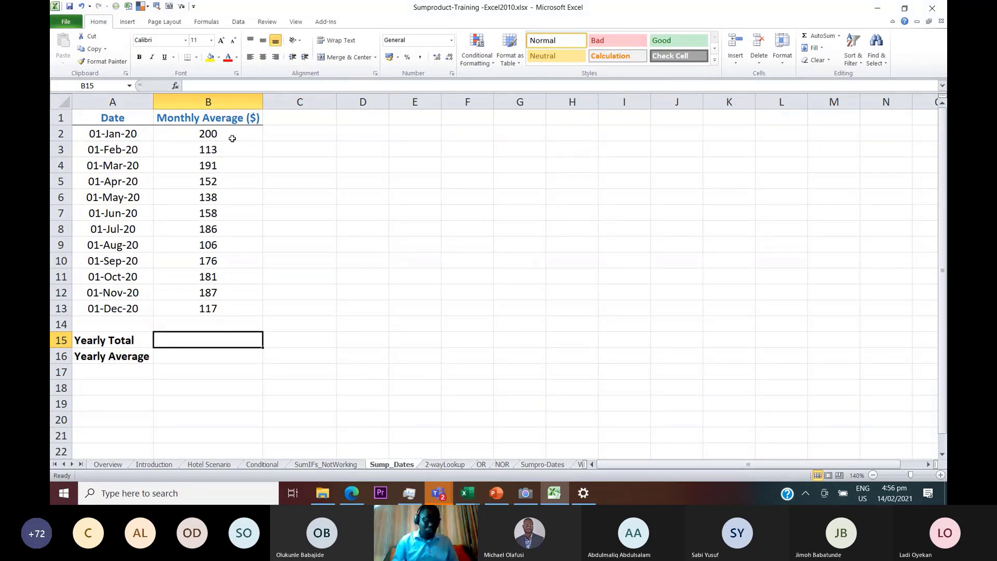
left_click(289, 135)
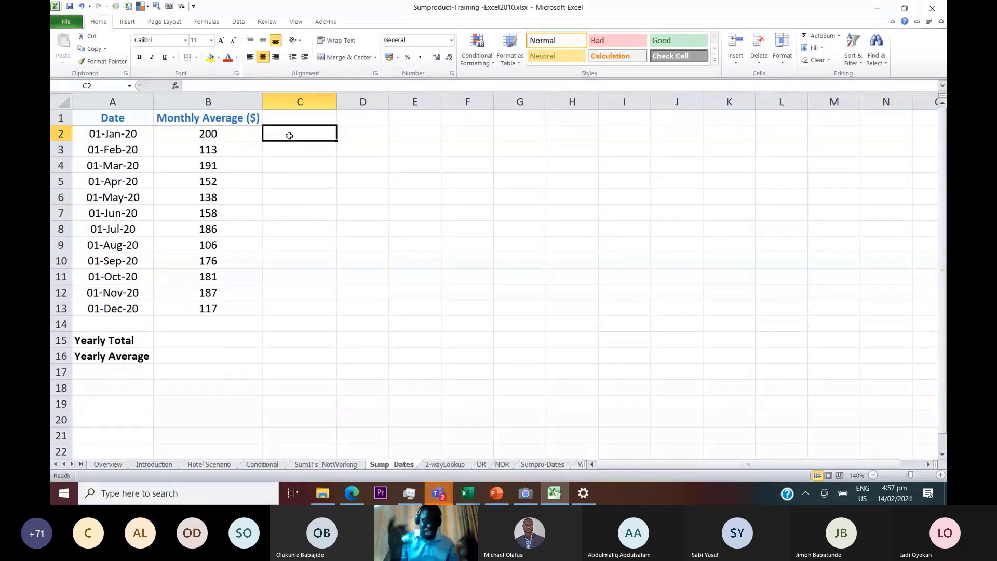
type("=")
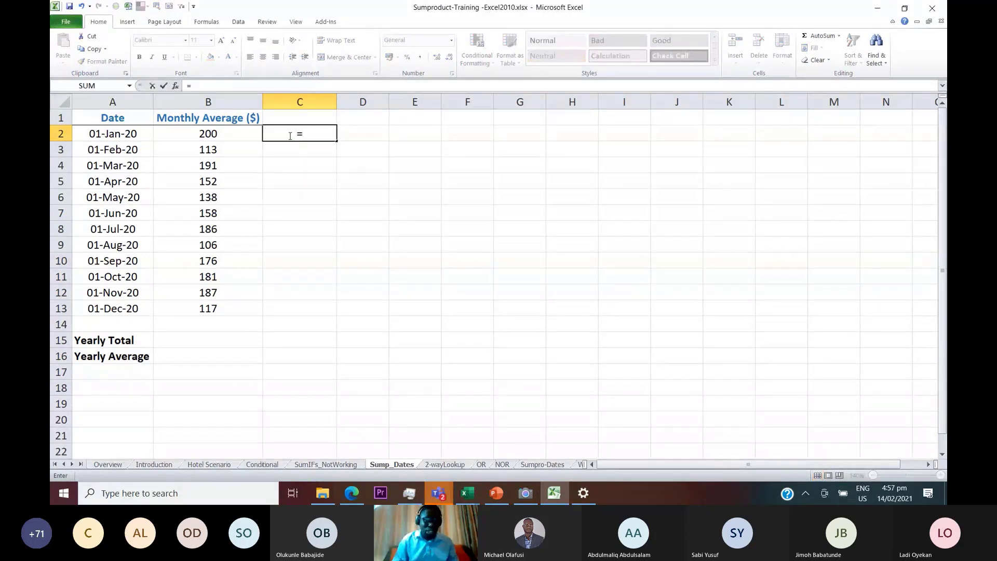
type("eomont")
key("Tab")
key("Left")
key("Left")
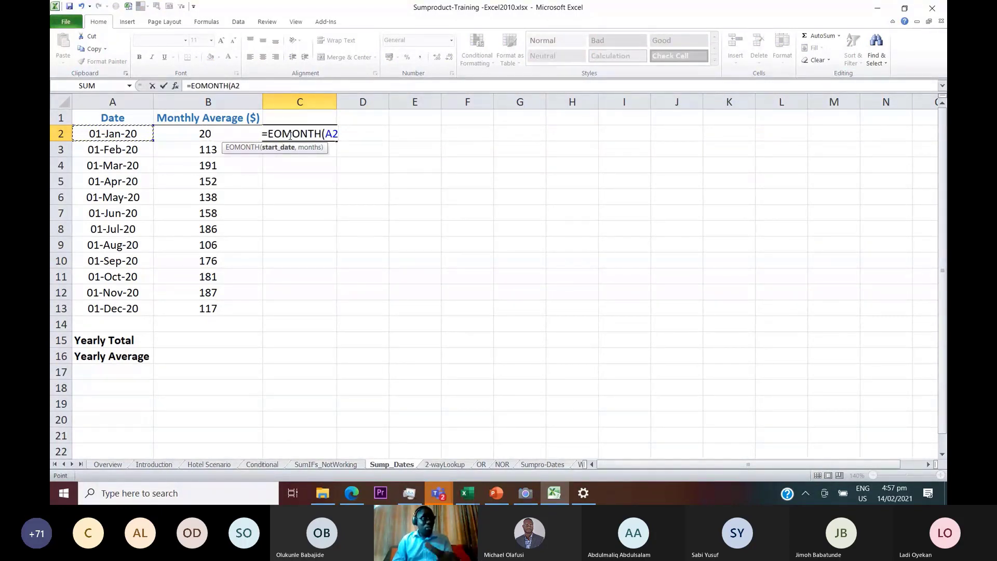
type(",")
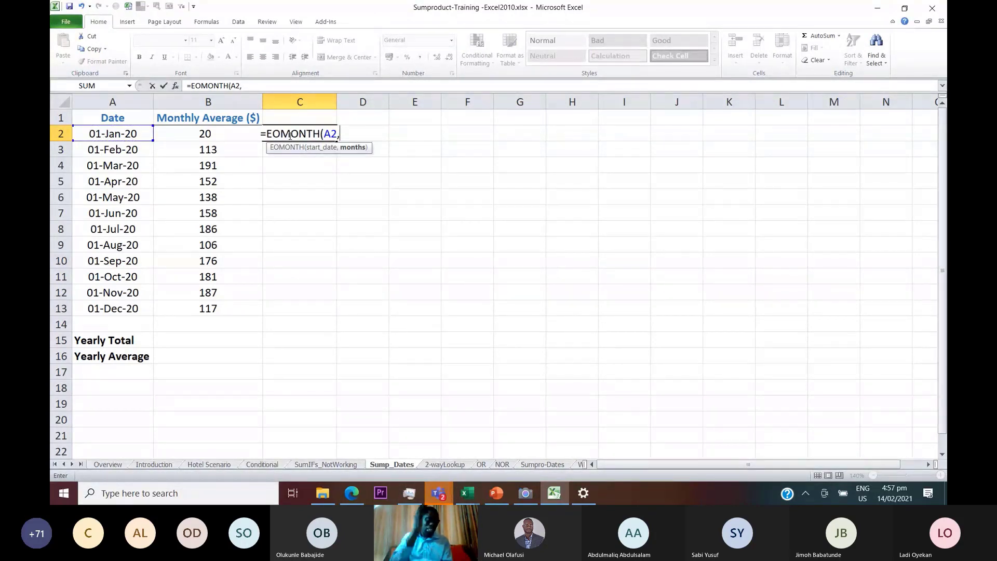
type("1")
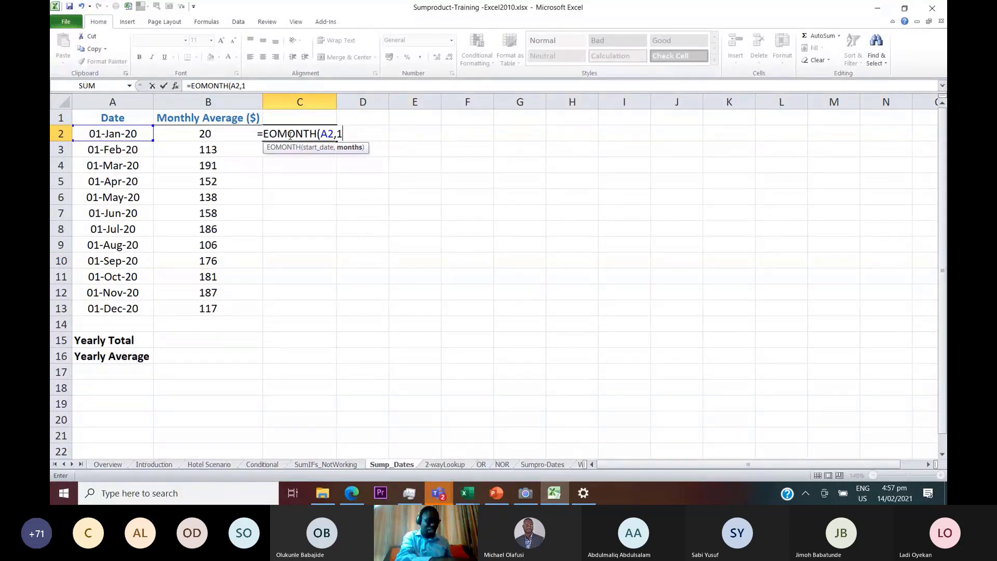
key("BackSpace")
type("0)")
key("ctrl+Return")
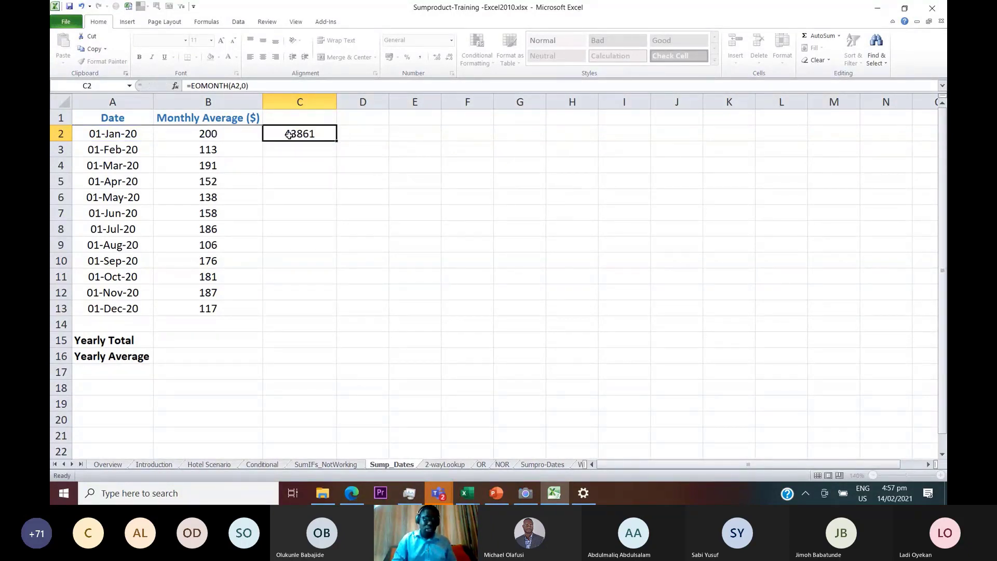
key("ctrl+shift+3")
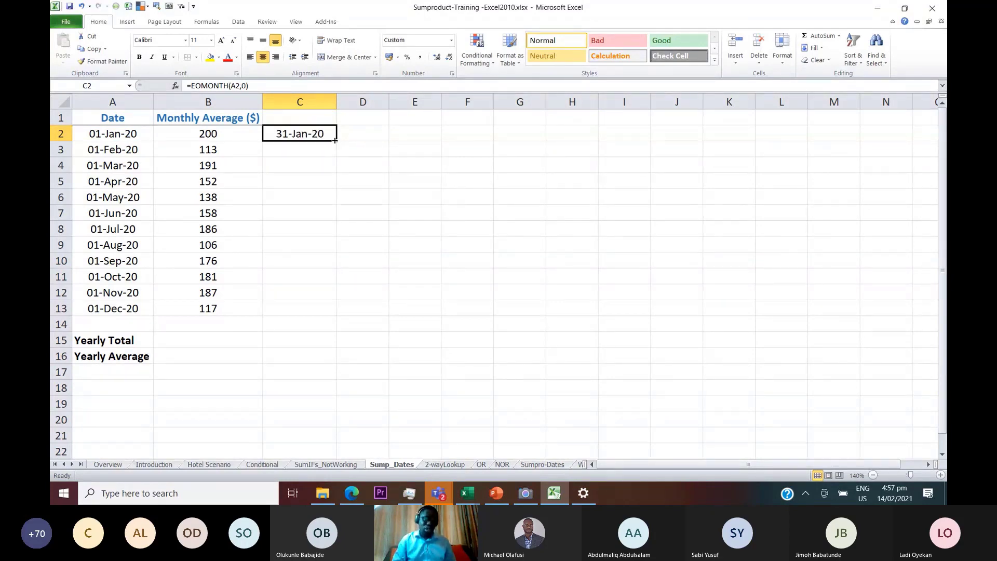
Fill the month-end formula down through C13, and fill D2:D13 with =DAY(C2) to get each month's day count
double_click(336, 140)
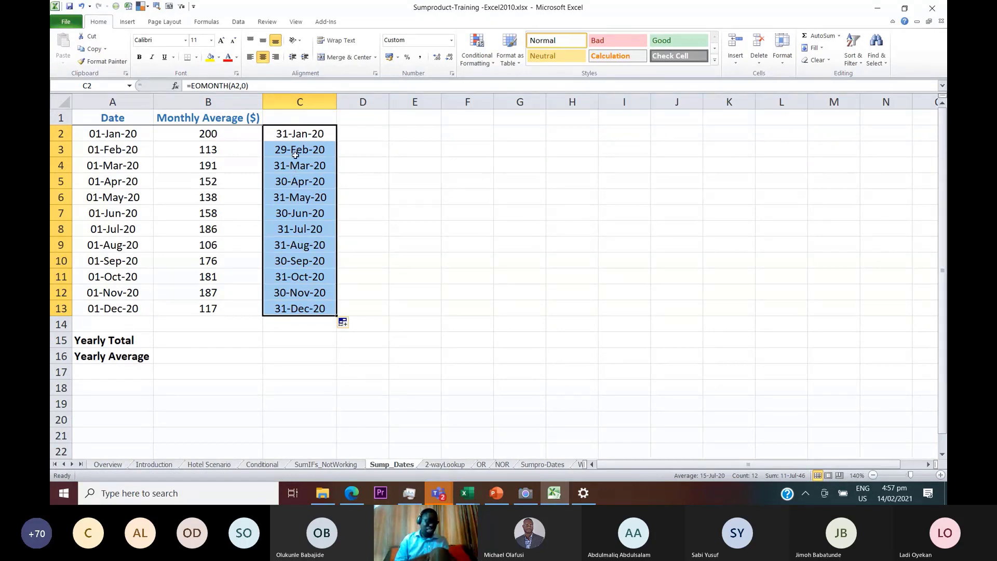
left_click(364, 136)
type("=day")
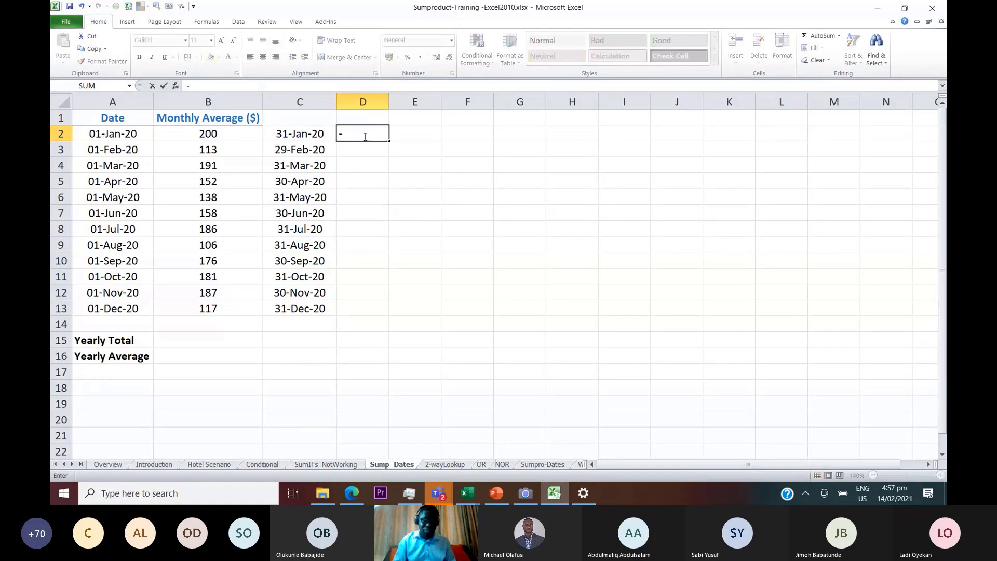
key("Tab")
type("C2)")
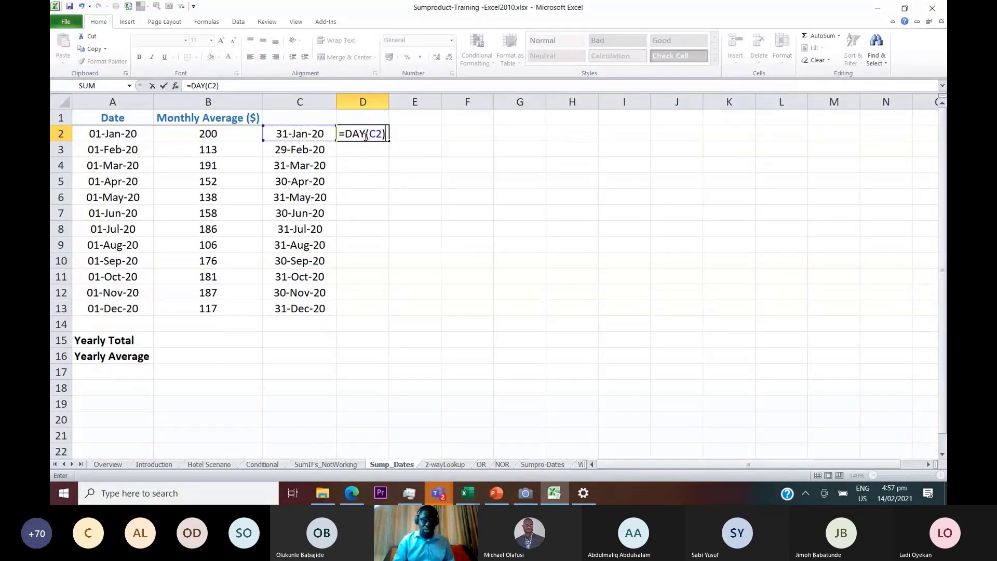
key("ctrl+Return")
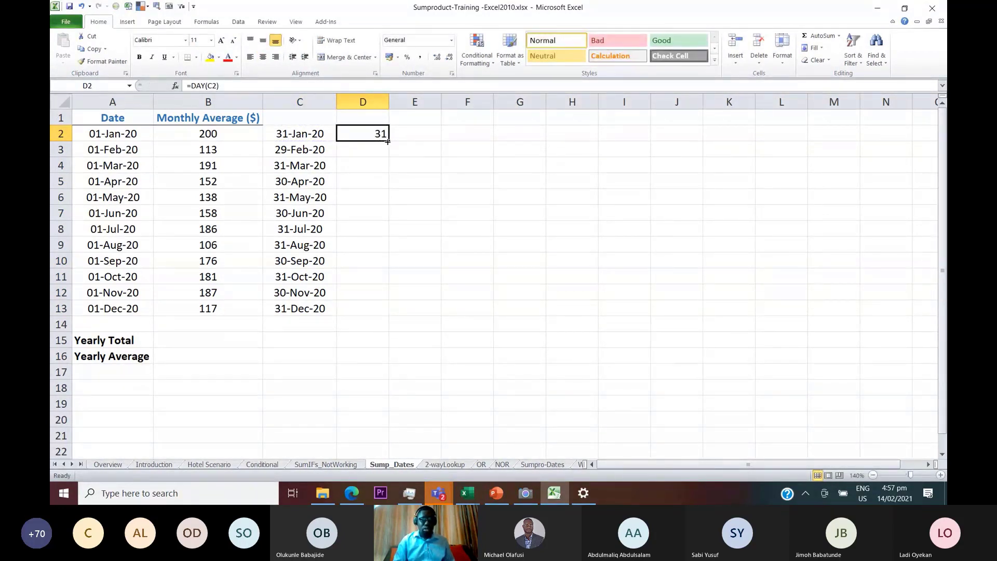
double_click(388, 142)
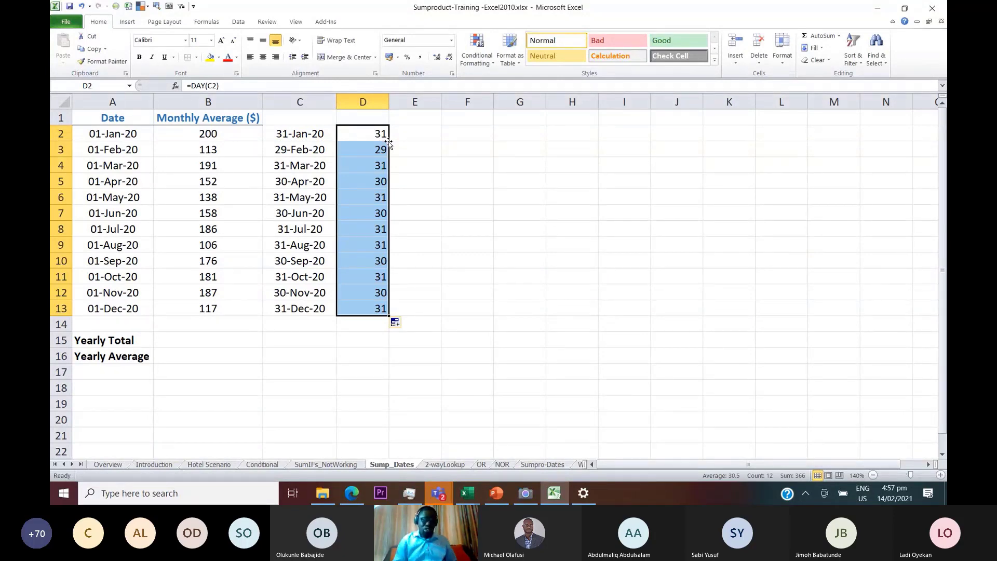
Enter the combined formula =DAY(EOMONTH(A2,0)) in cell E2 and fill it down to the December row
left_click(406, 134)
type("=d")
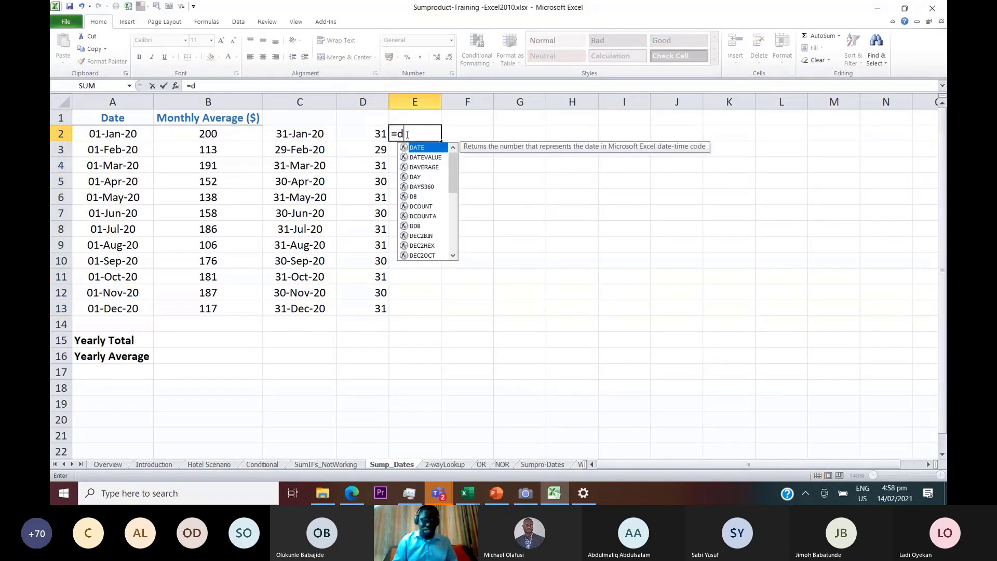
type("ay(eomon")
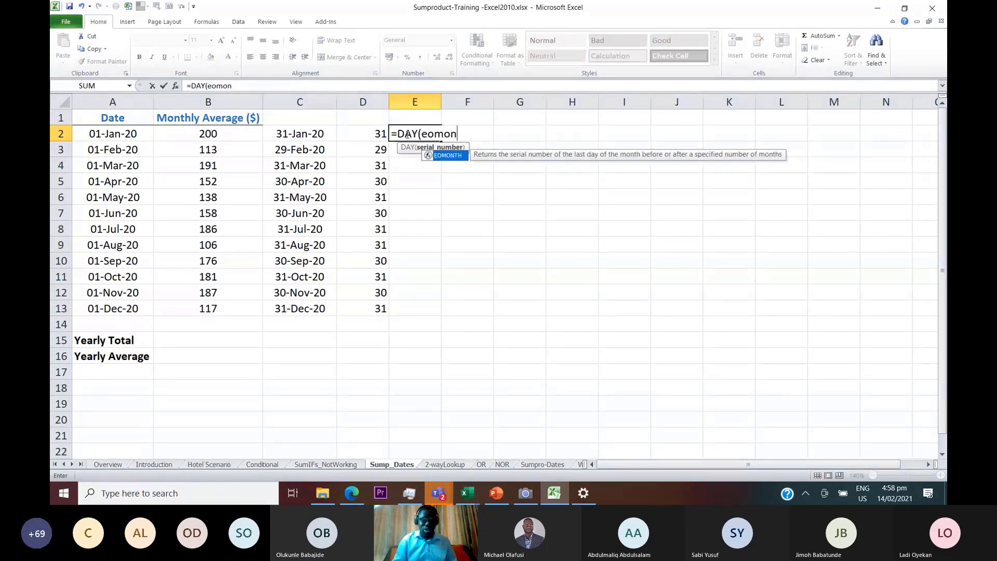
key("Tab")
left_click(140, 134)
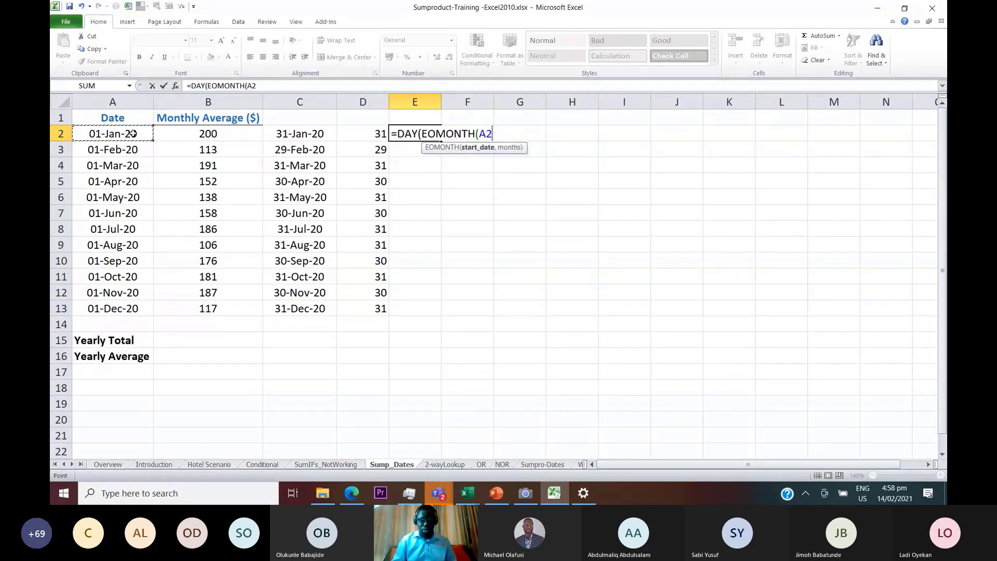
type("))")
key("Return")
key("Return")
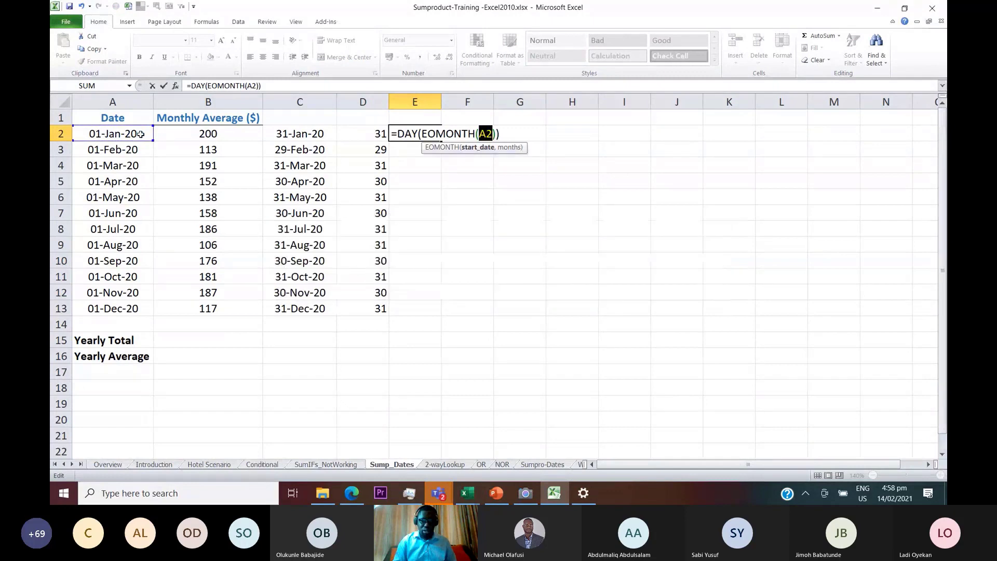
left_click(491, 134)
type(",0")
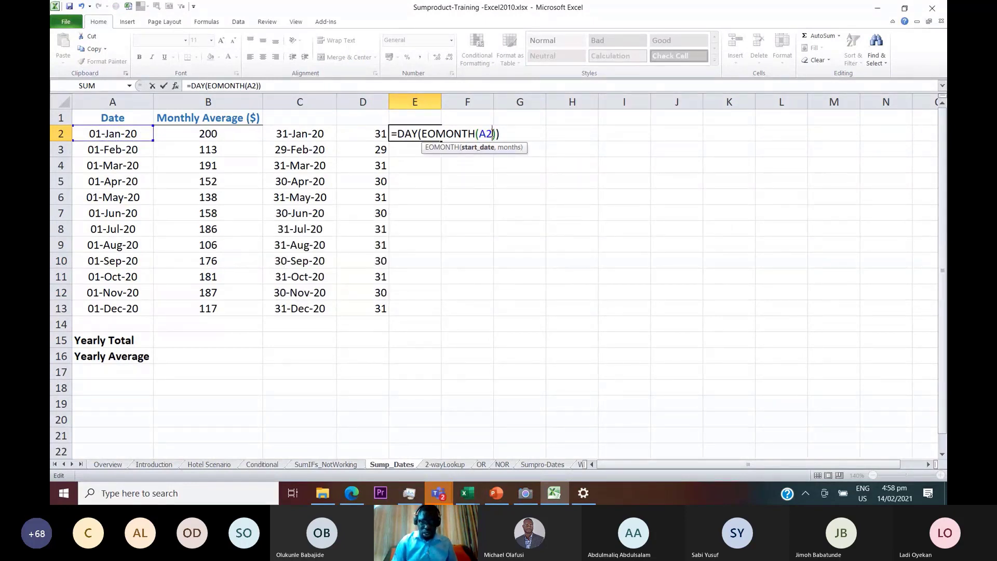
key("ctrl+Return")
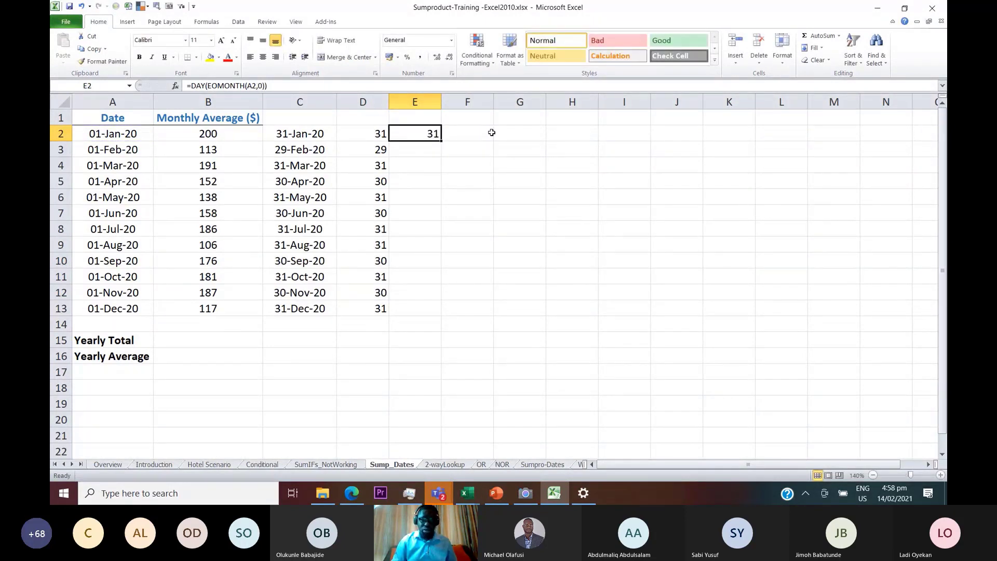
double_click(443, 141)
Delete helper columns C and D, which hold the month-end dates and the separate DAY results
left_click_drag(300, 102, 356, 104)
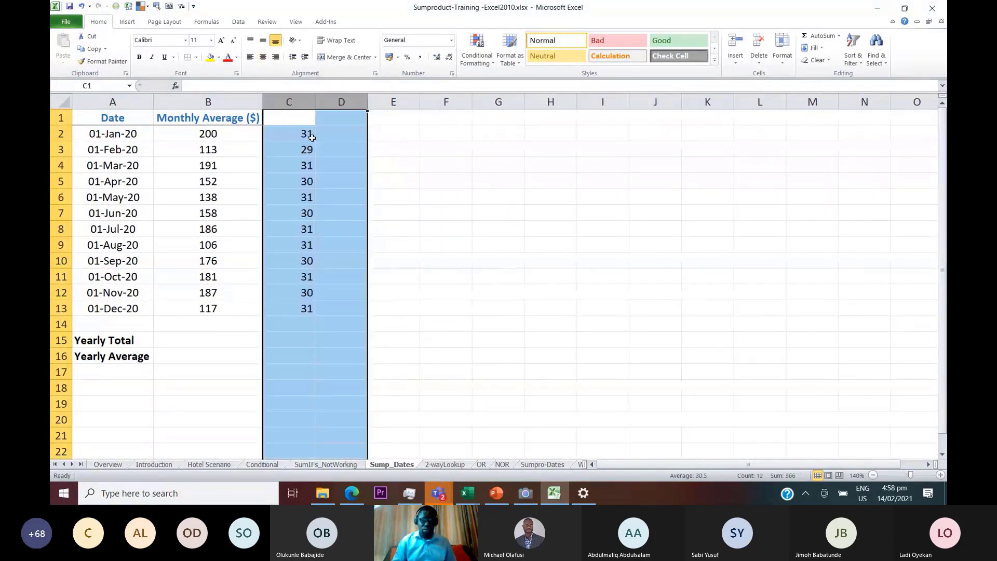
key("ctrl+minus")
left_click(310, 136)
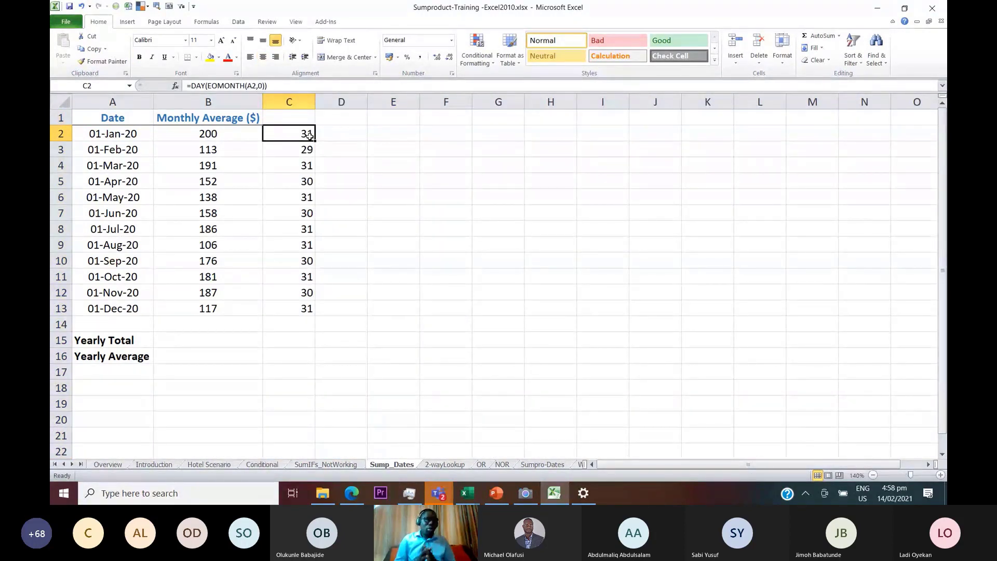
Try to calculate January's total in cell D2 with the formula =B2(C2)
left_click(334, 136)
type("=")
key("Down")
key("Down")
key("Up")
key("Up")
key("Left")
key("Left")
type("(")
key("Left")
key("Return")
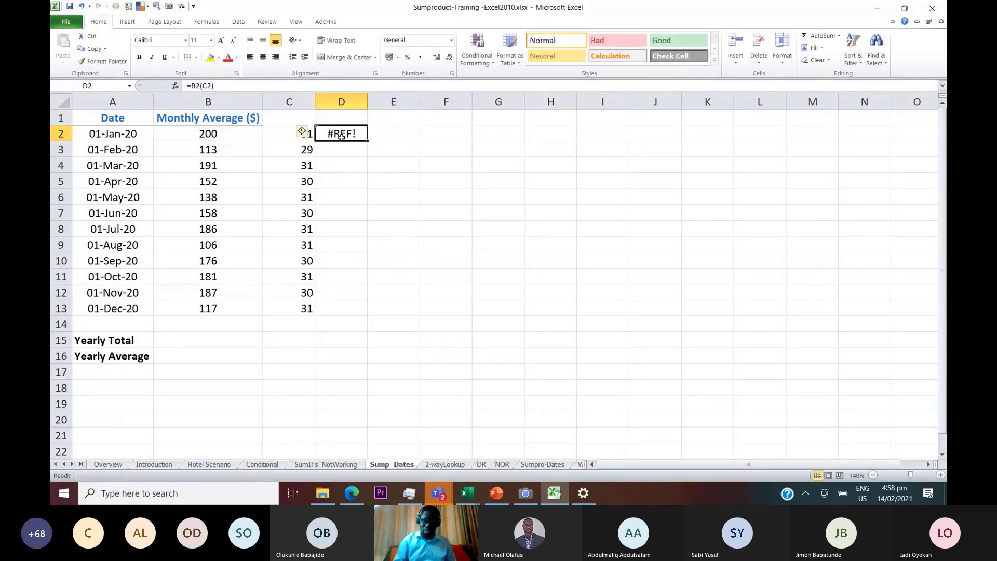
Enter =B2*C2 in cell D2 for January's total and fill the formula down to D13
type("=")
key("Left")
key("Left")
type("(")
key("BackSpace")
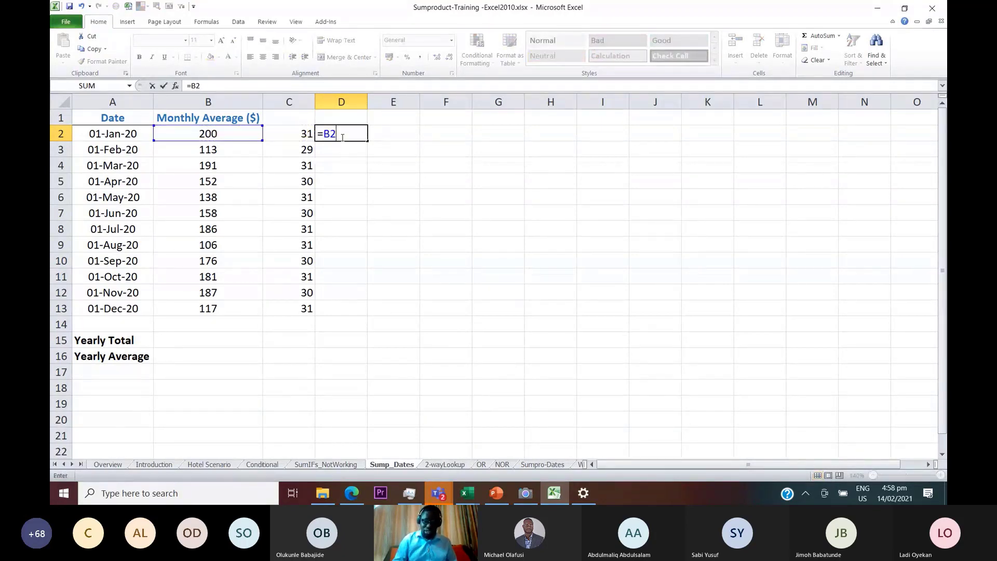
type("*")
key("Left")
key("Return")
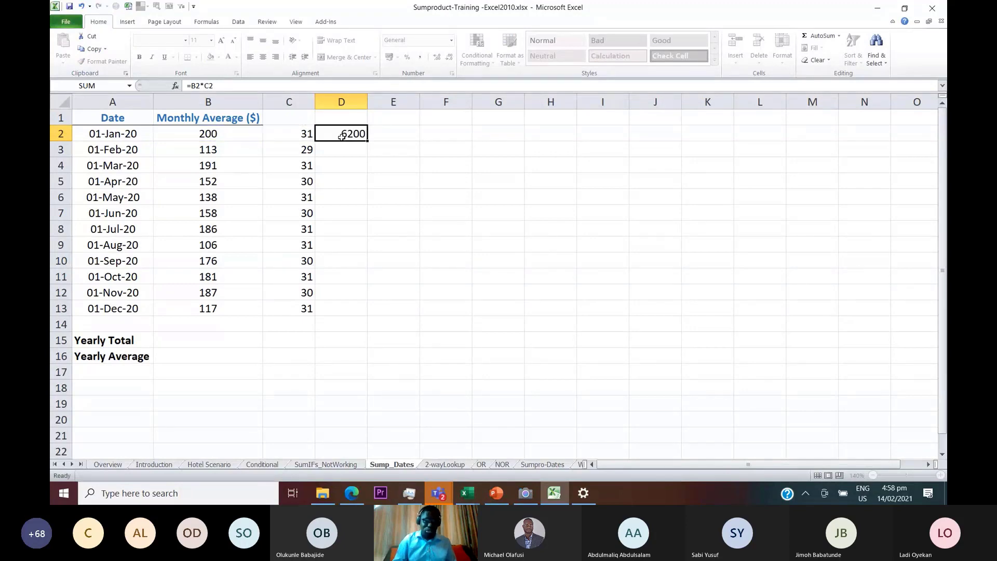
double_click(367, 140)
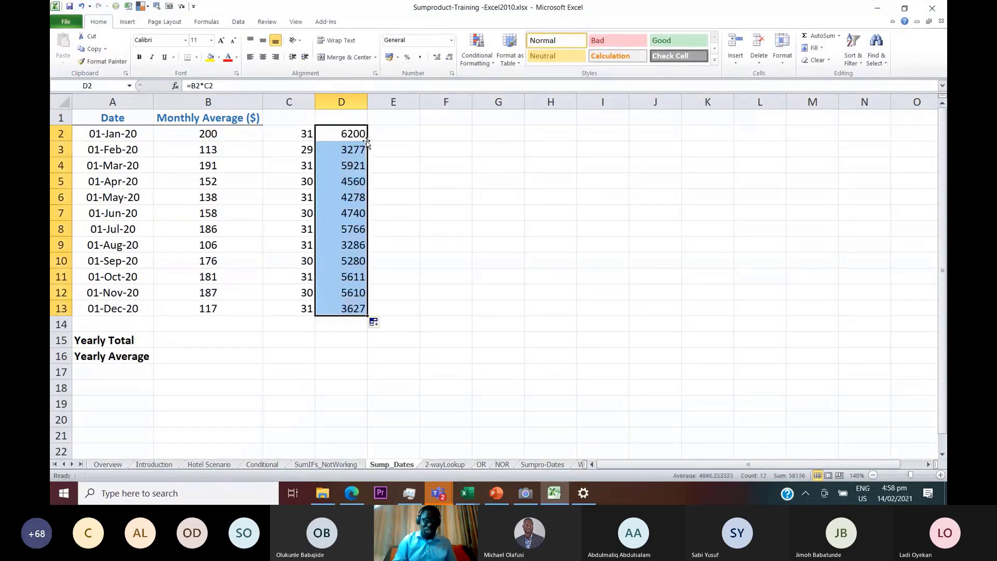
Sum the monthly totals in cell D14 and the days per month in cell C14
left_click(350, 324)
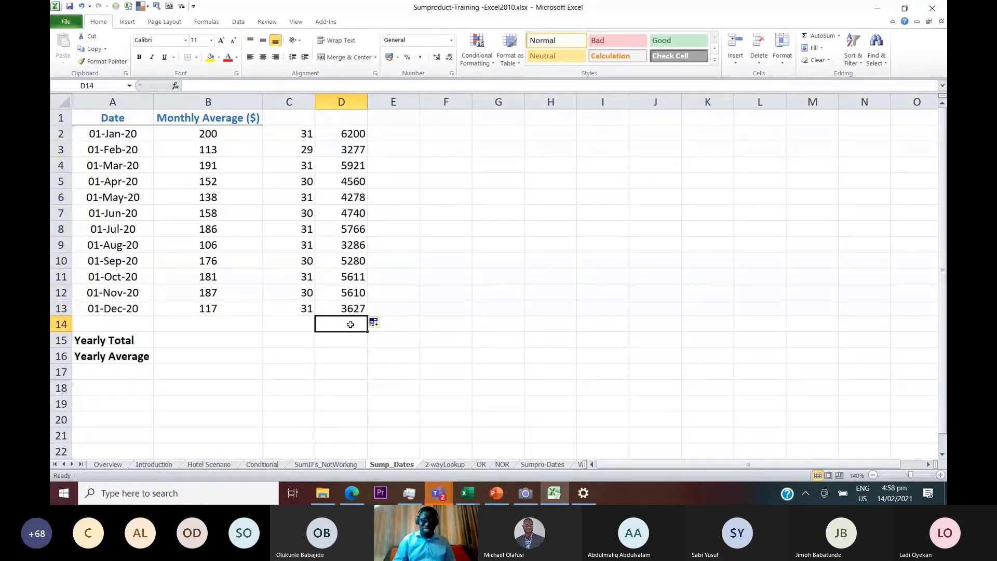
key("alt+equal")
key("Return")
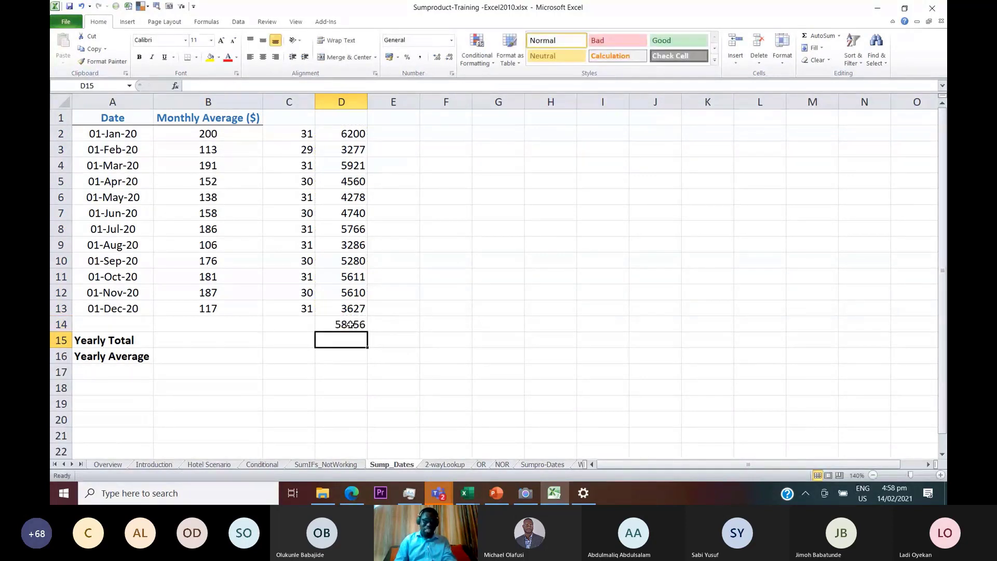
left_click(350, 324)
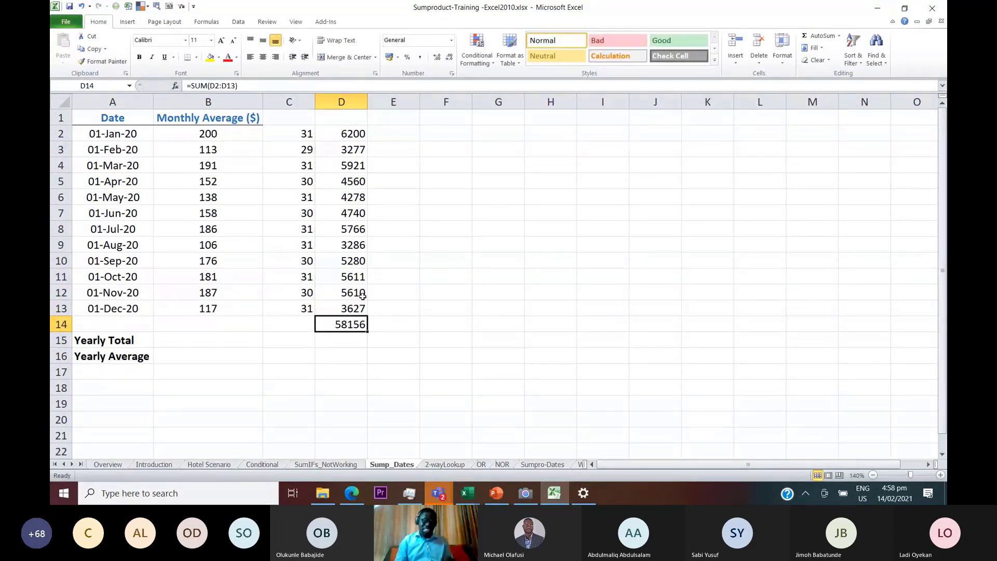
left_click(296, 322)
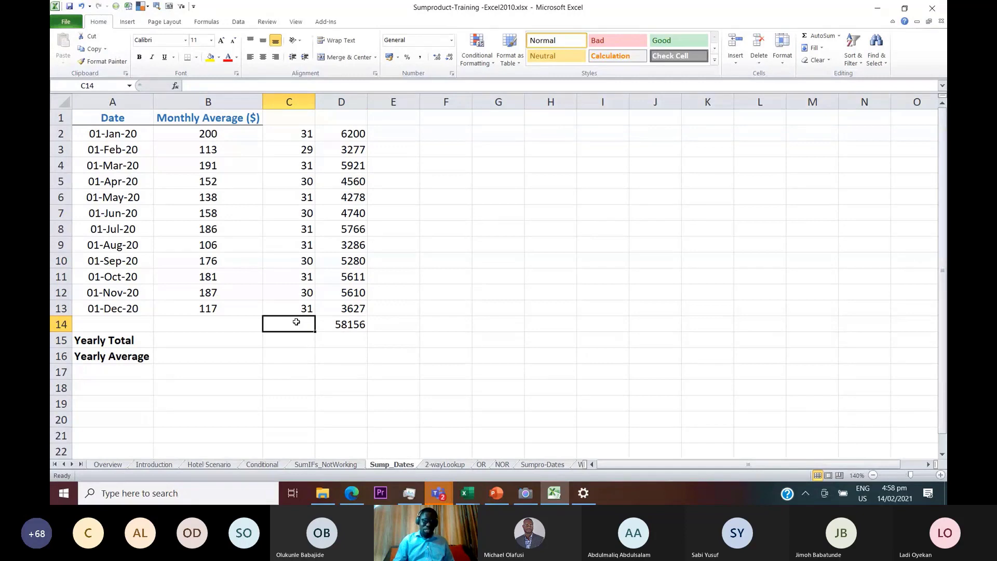
key("alt+equal")
key("Return")
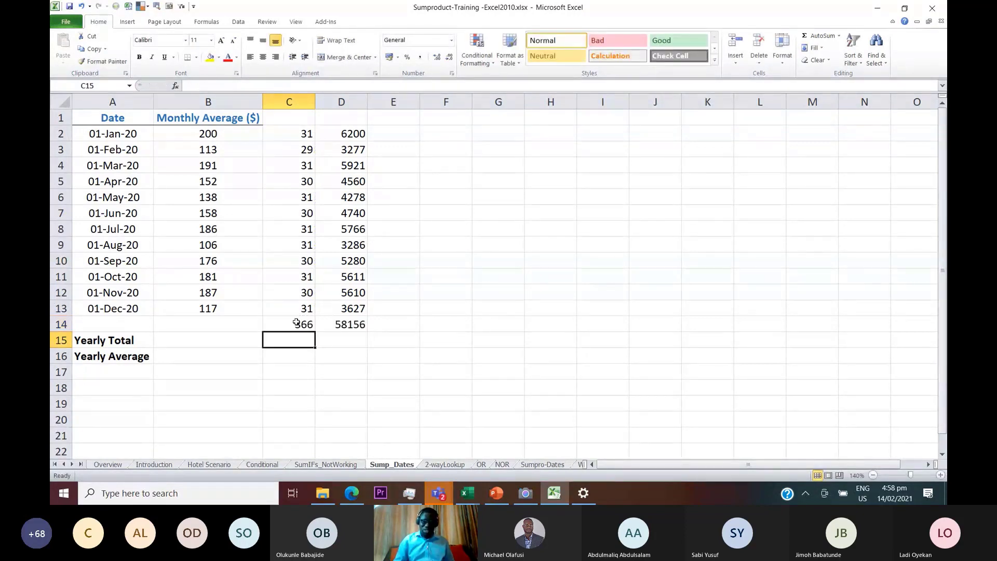
Calculate the true yearly average in cell C15 with =D14/C14
type("=D14/")
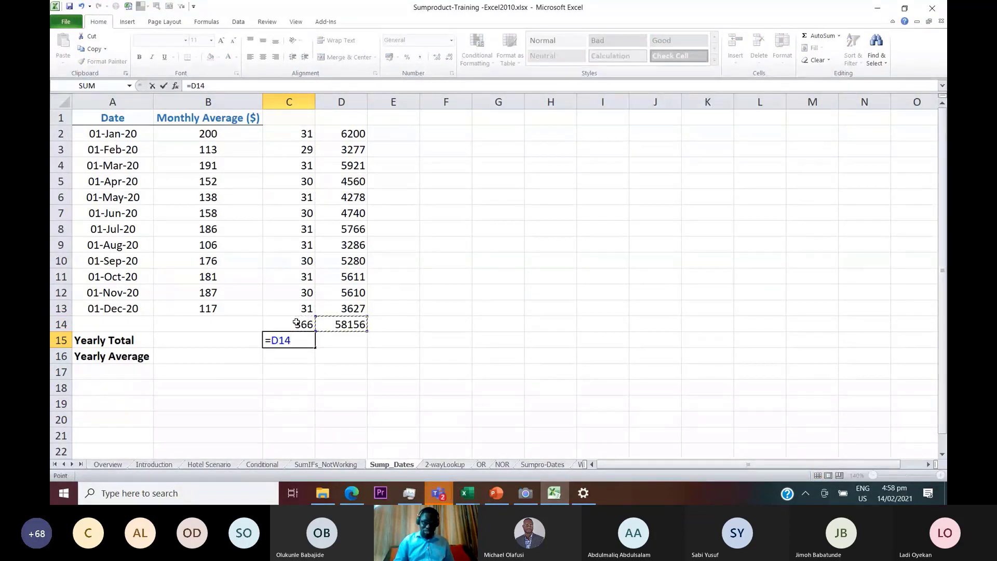
left_click(296, 322)
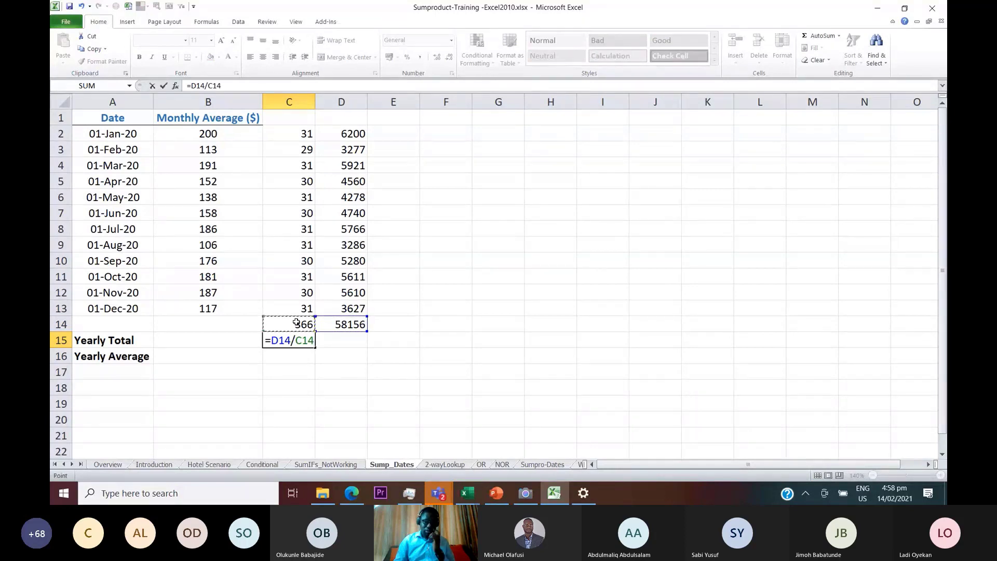
key("Return")
key("Up")
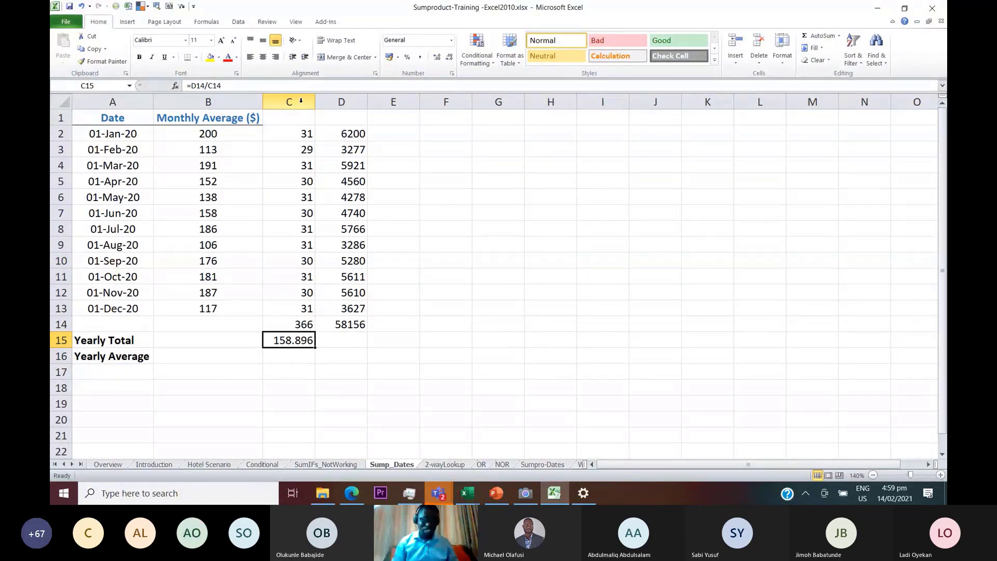
Delete helper columns C and D with the day counts, monthly totals and average
left_click_drag(301, 99, 347, 111)
key("Delete")
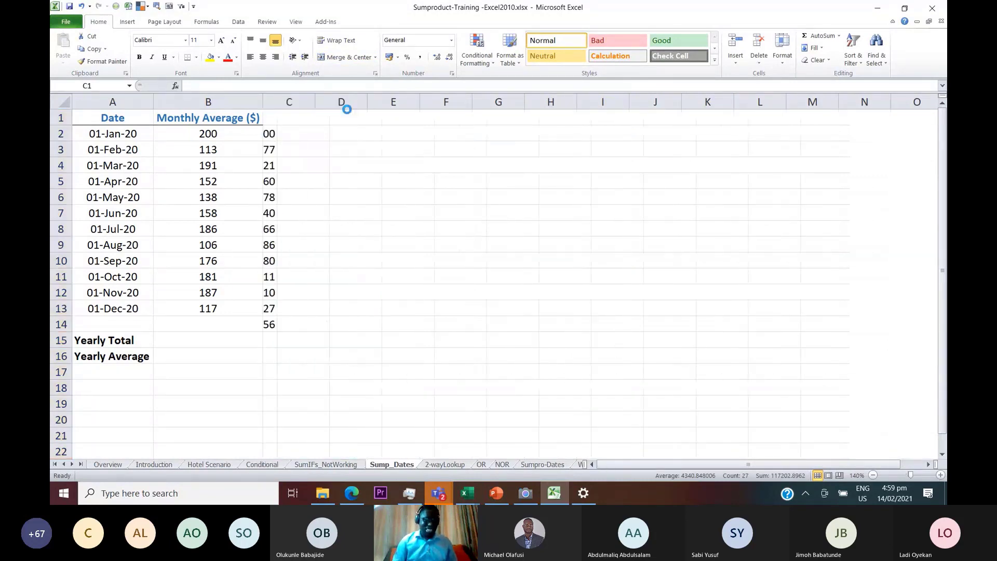
left_click(213, 336)
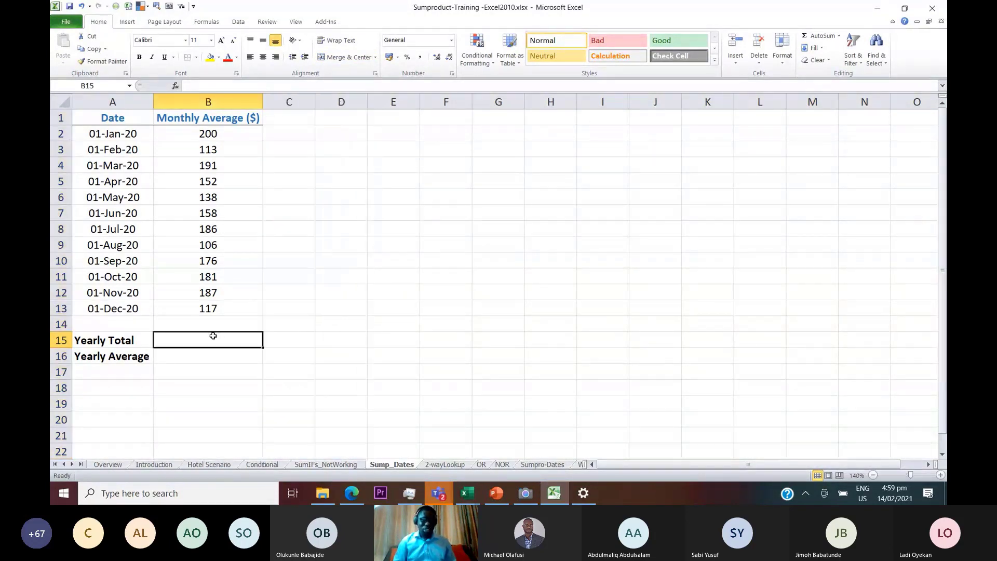
key("Return")
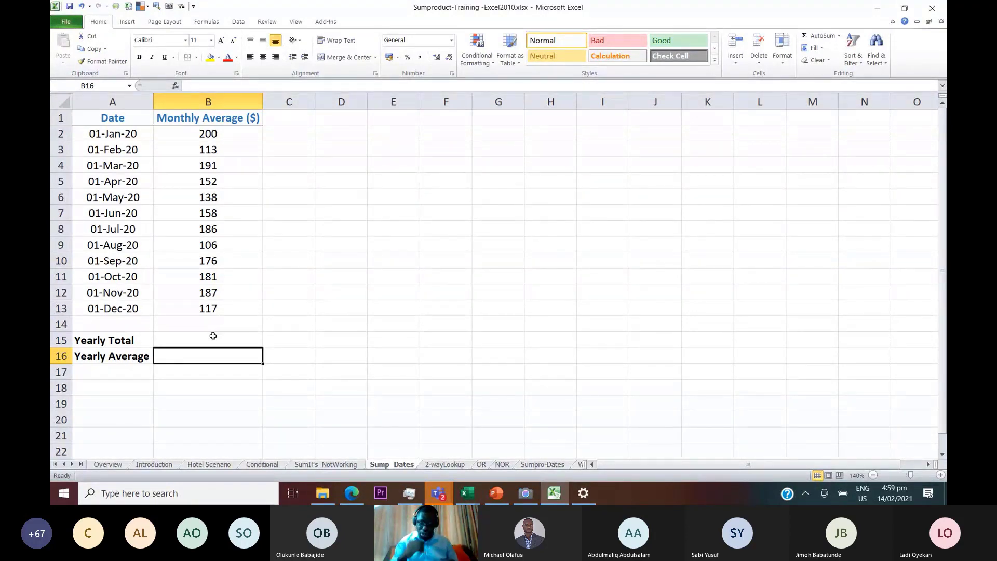
Start a SUMPRODUCT formula in cell B15 for the yearly total, with monthly averages B2:B13 as the first array
left_click(213, 336)
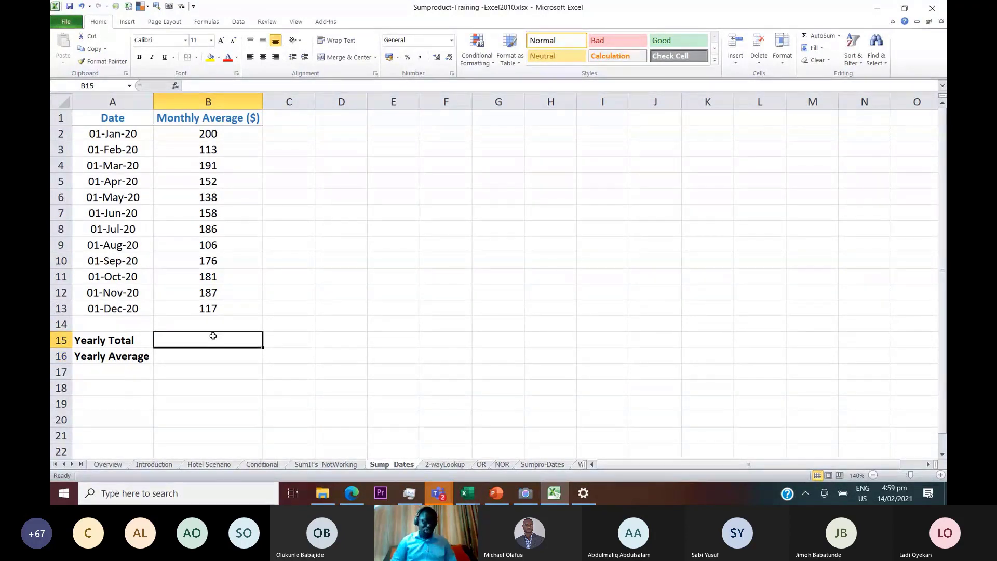
type("=sumprodu")
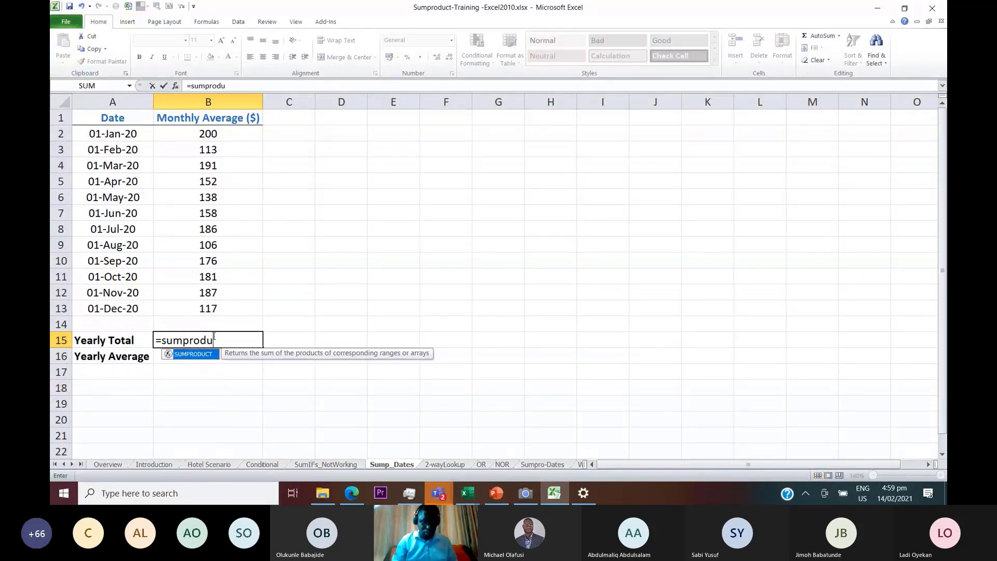
key("Tab")
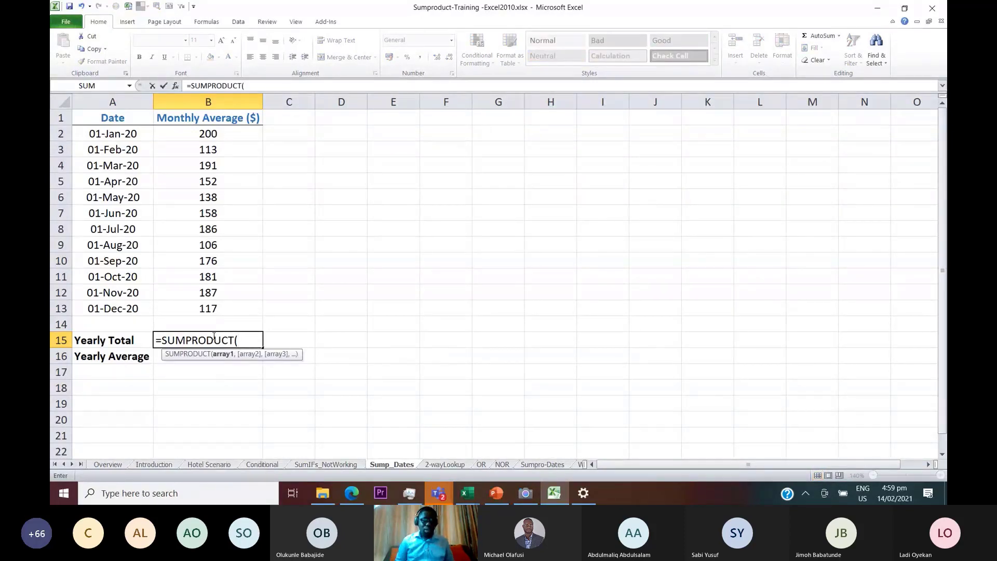
left_click(211, 133)
key("ctrl+shift+Down")
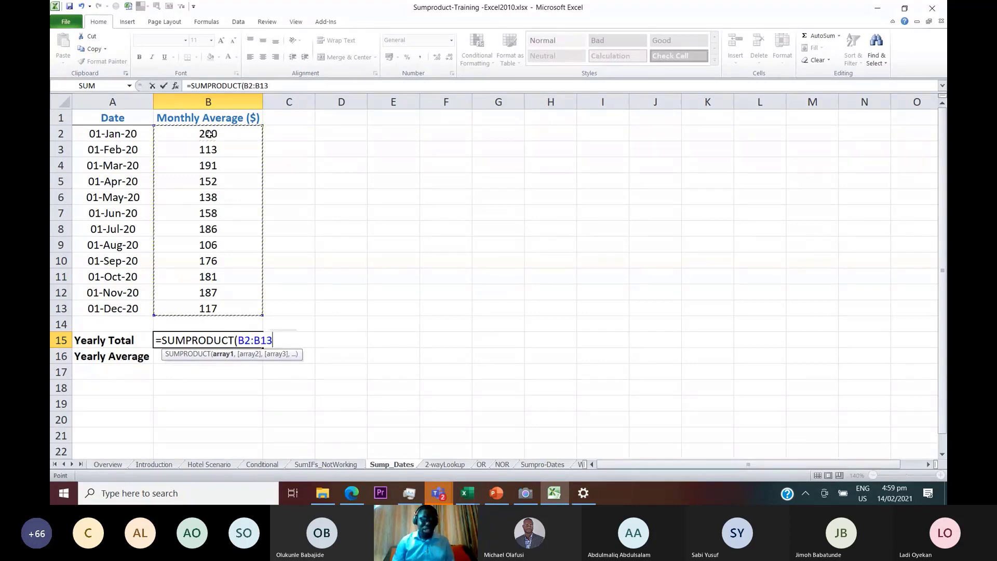
type(",")
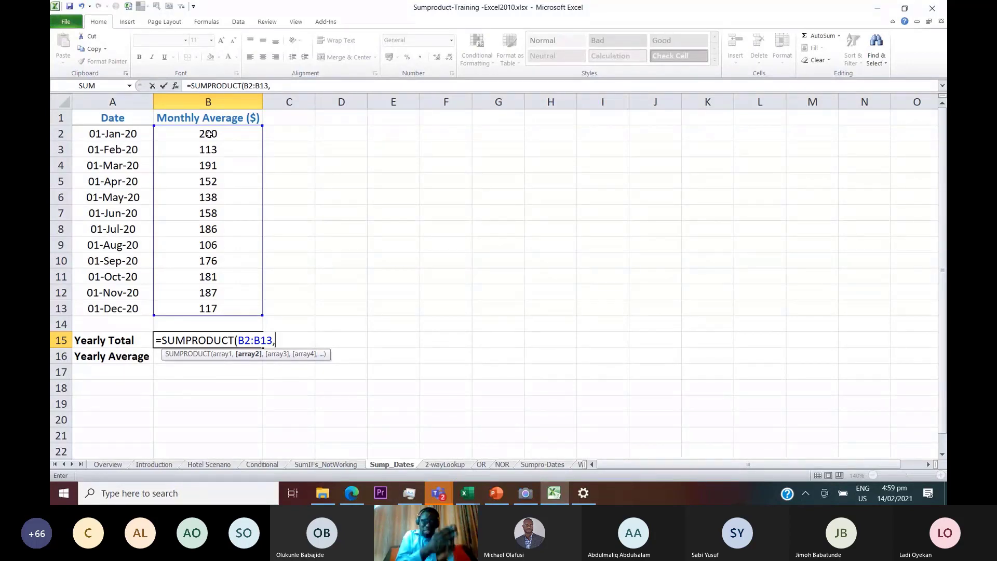
Try to complete the B15 formula with DAY(EOMONTH(A2:A13,0)) as the second SUMPRODUCT array
type("da")
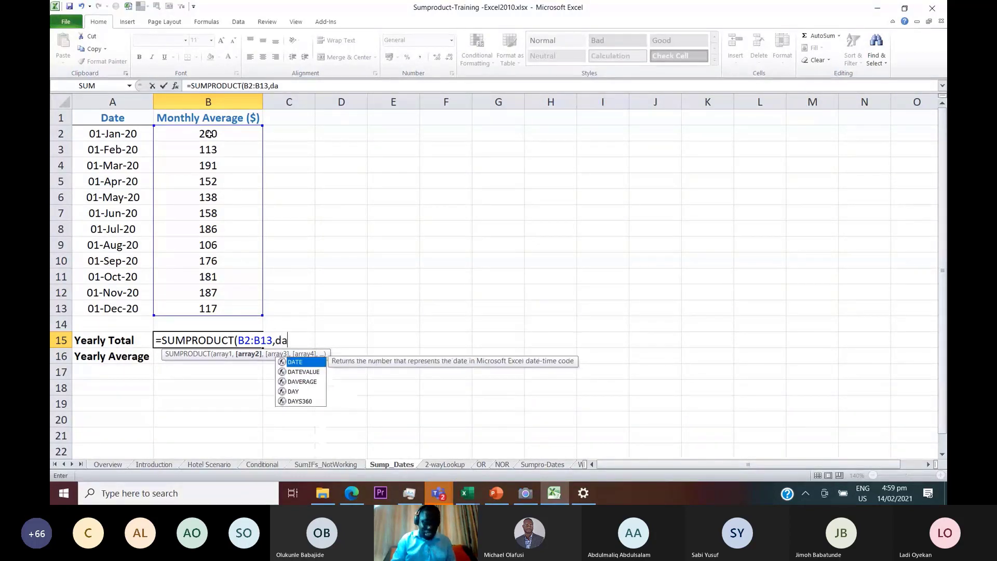
type("y")
key("Tab")
type("e")
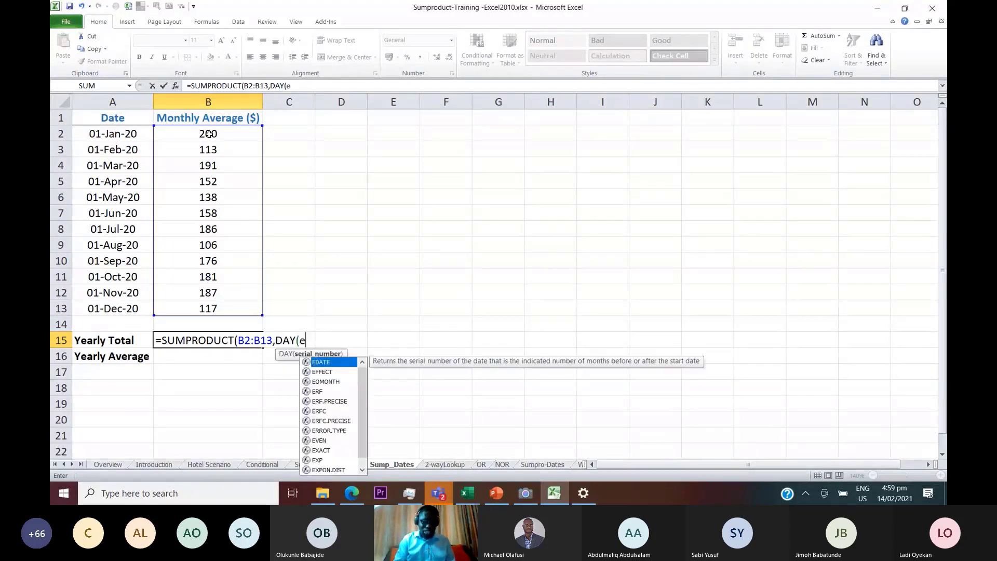
type("omonth")
key("Tab")
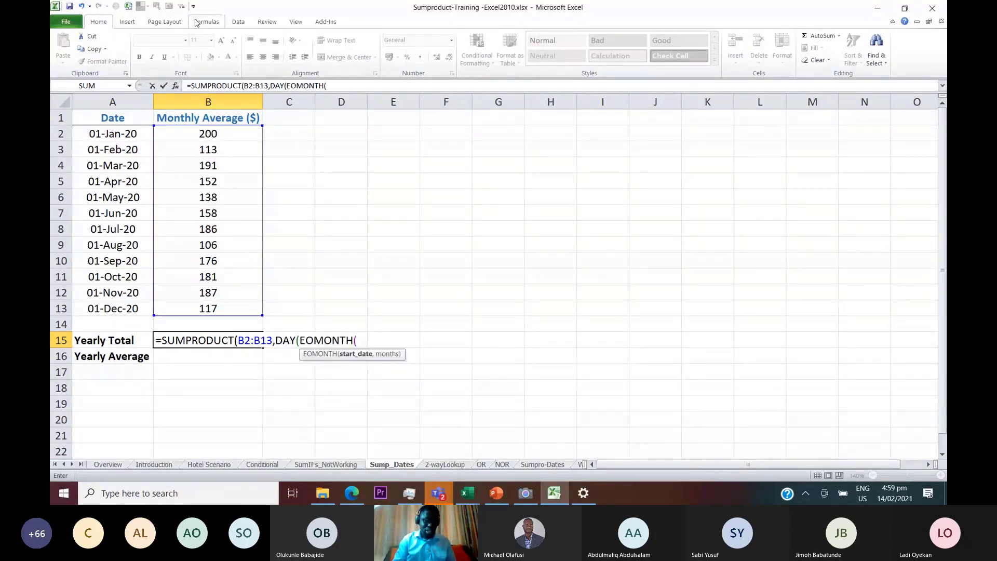
left_click(123, 137)
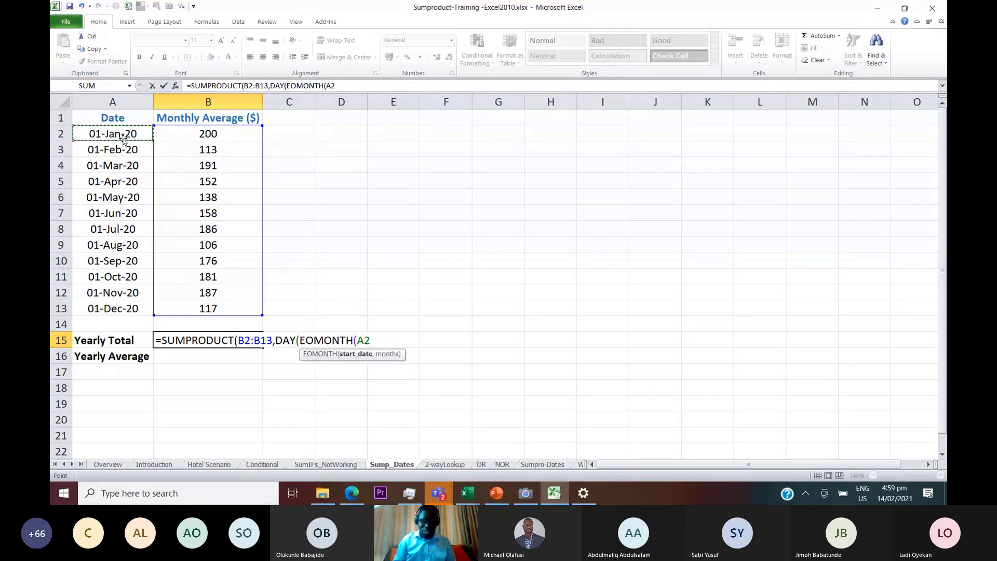
key("ctrl+shift+Down")
type(",0")
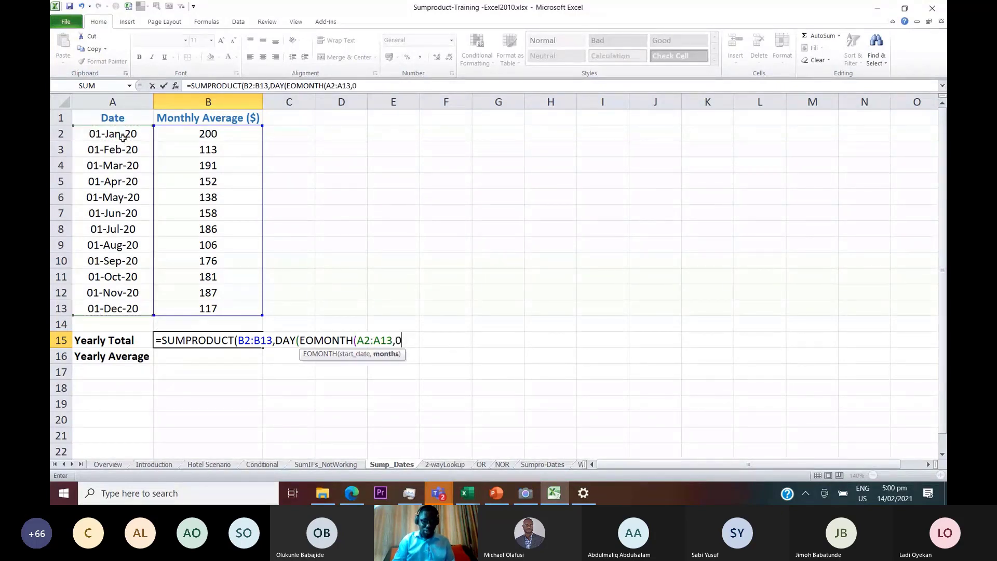
type("))")
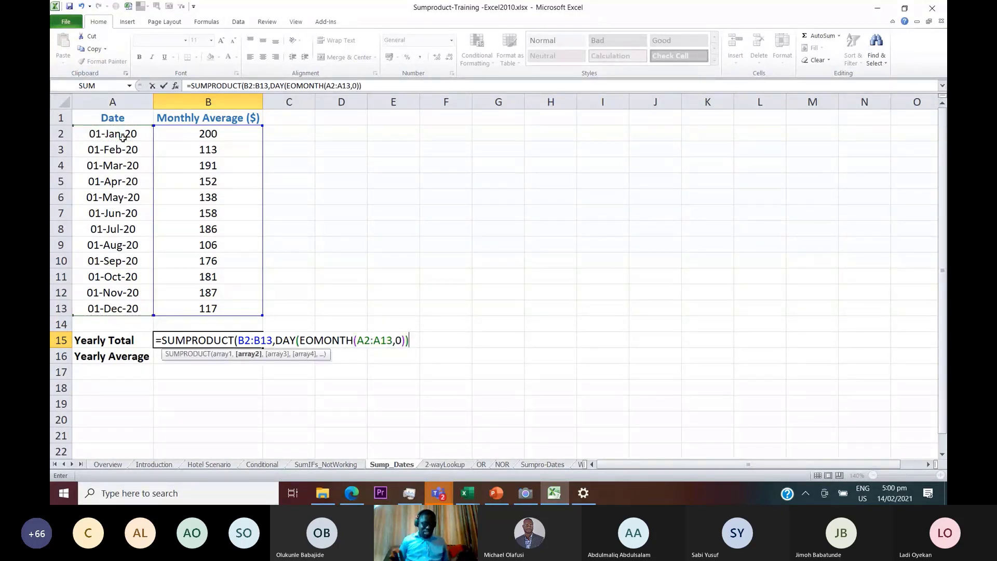
type(")")
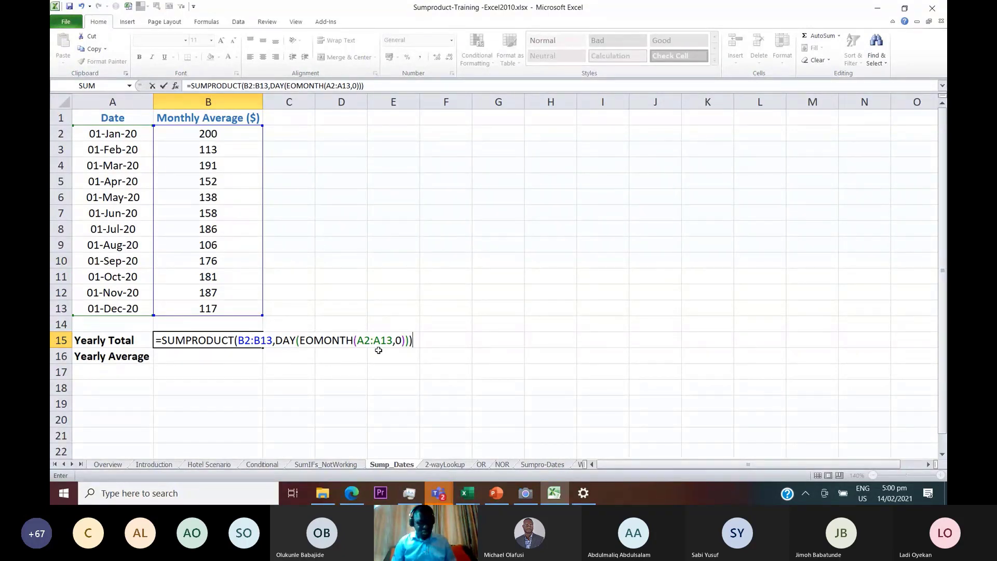
key("ctrl+Return")
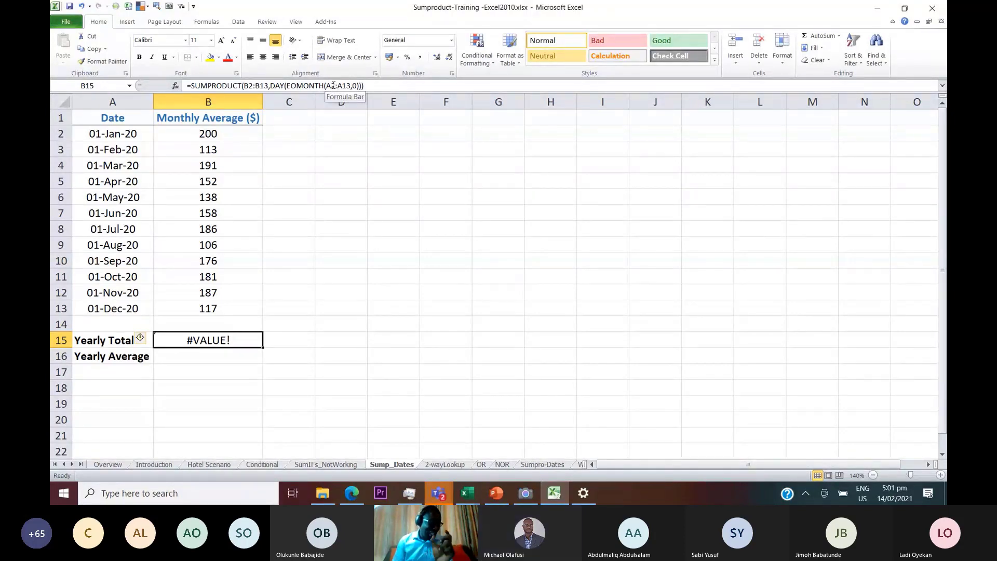
Enter =EOMONTH(A2,0) in cell C2 and format the cell as a date
left_click(288, 137)
type("=")
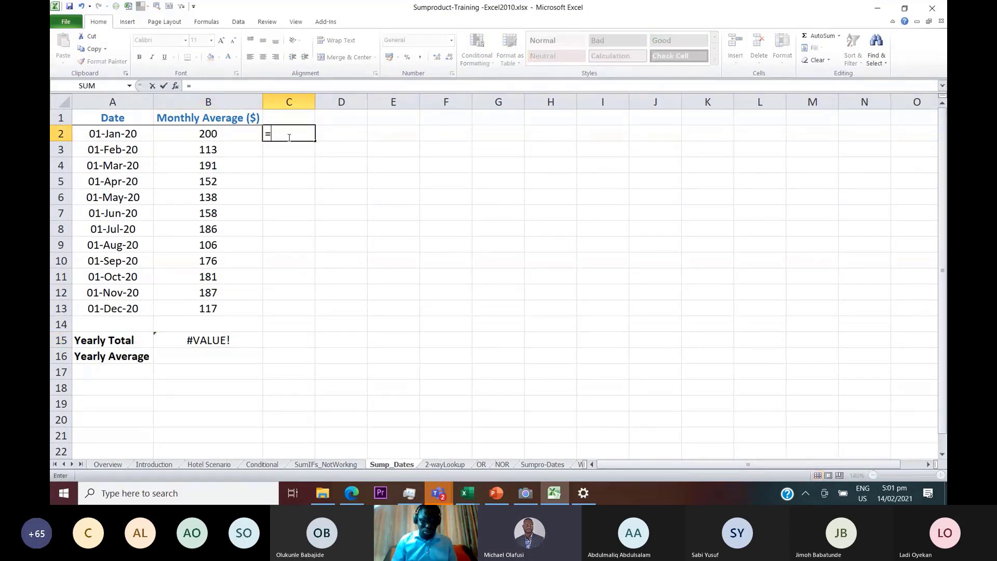
type("EOMONTH(A2,0")
key("Return")
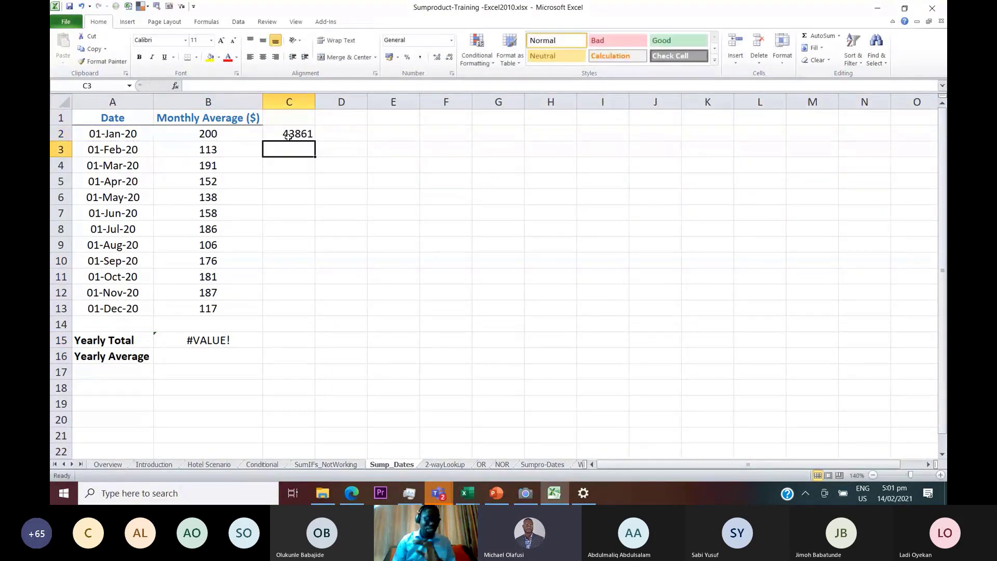
left_click(288, 136)
key("ctrl+shift+3")
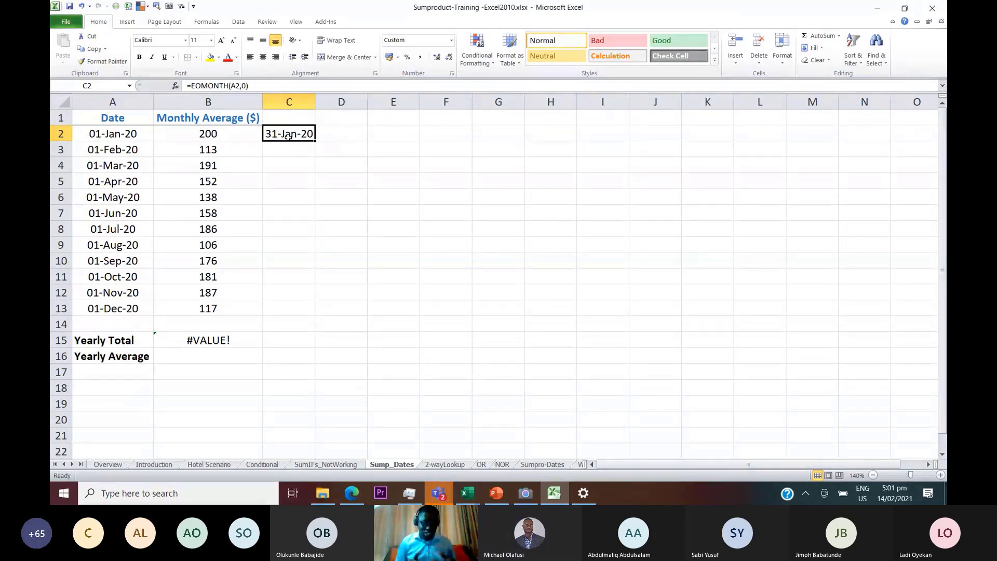
key("Right")
type("=")
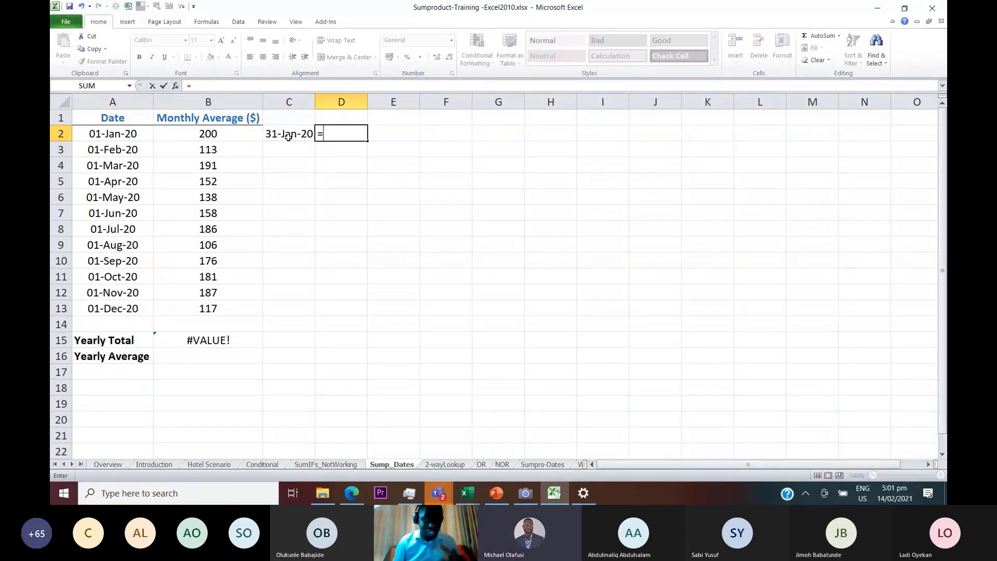
key("Escape")
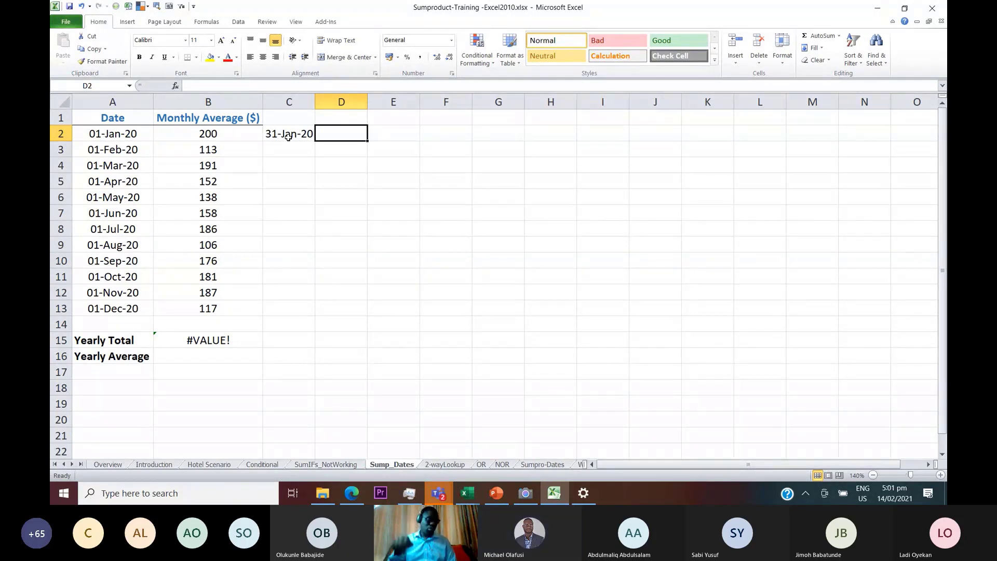
Enter =DATE(2021,12,31) in cell E2
key("Right")
type("=date")
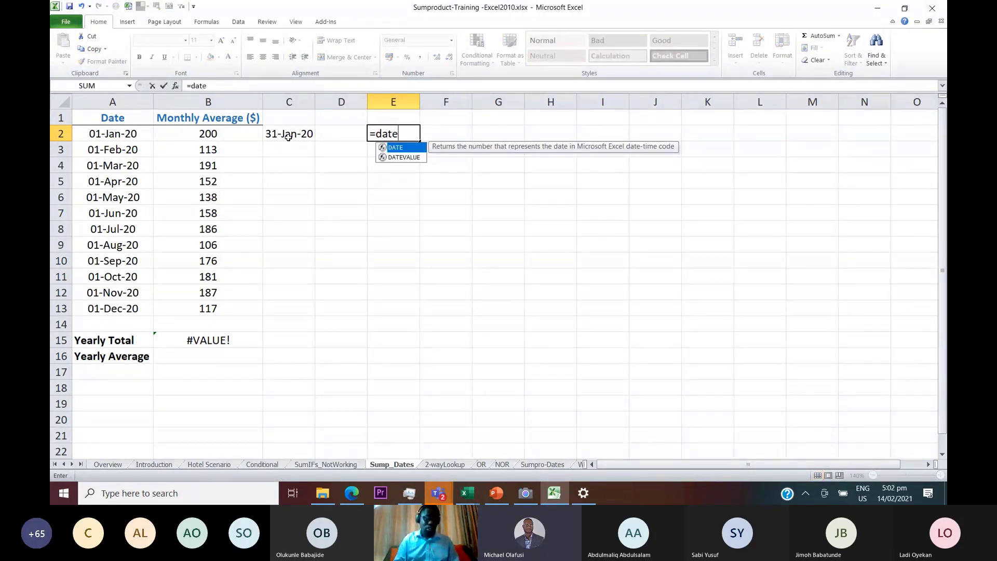
key("Tab")
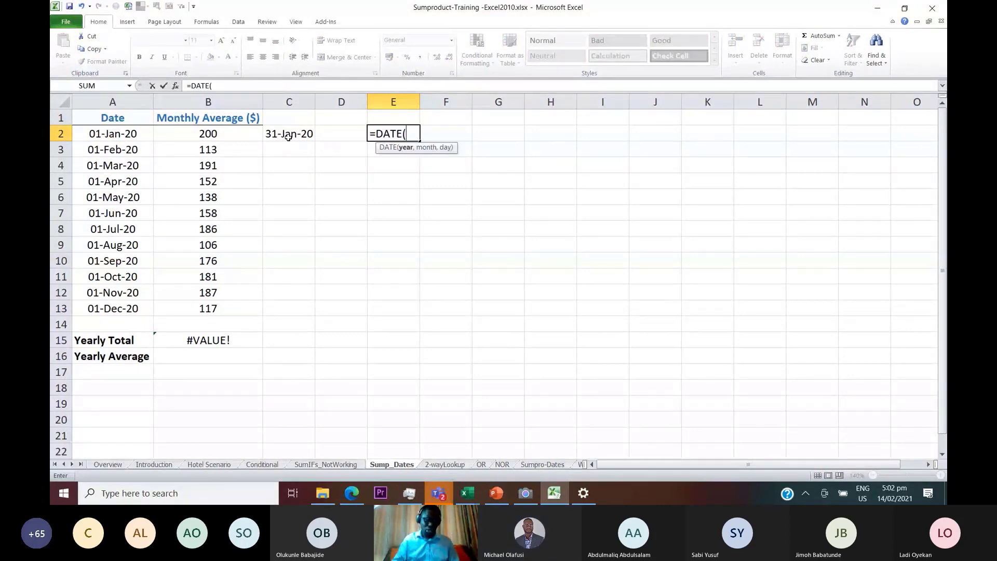
type("202")
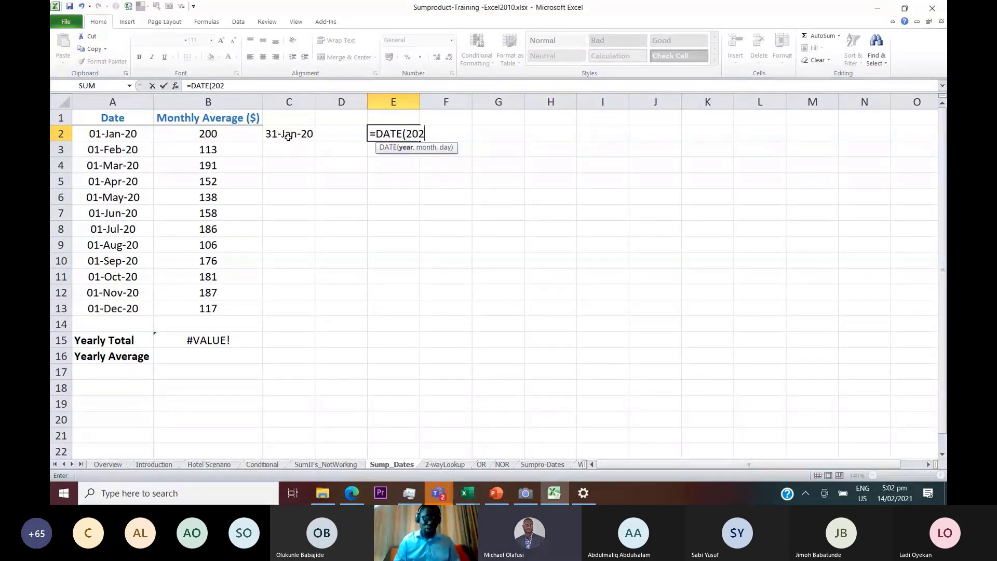
type("1,12,31)")
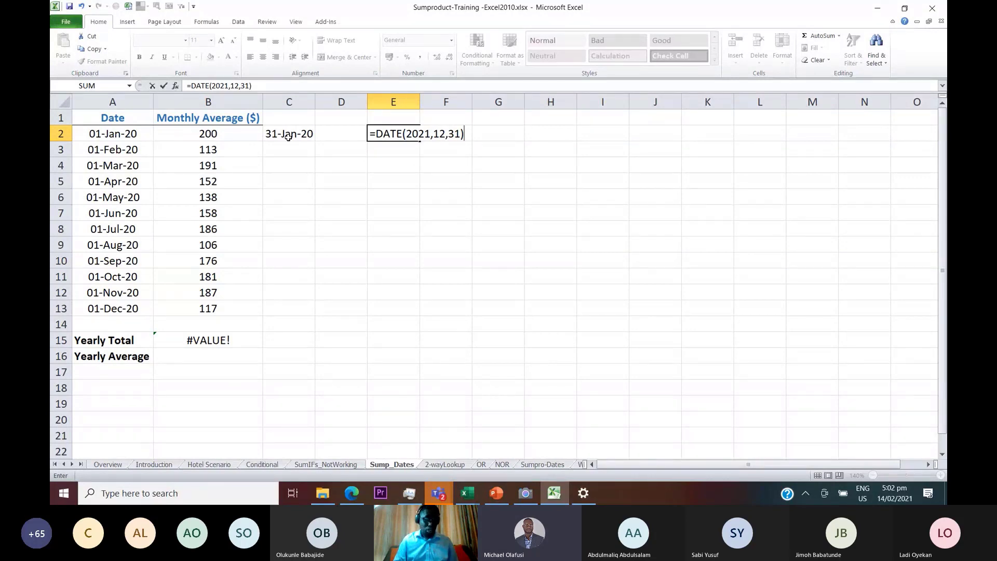
key("ctrl+Return")
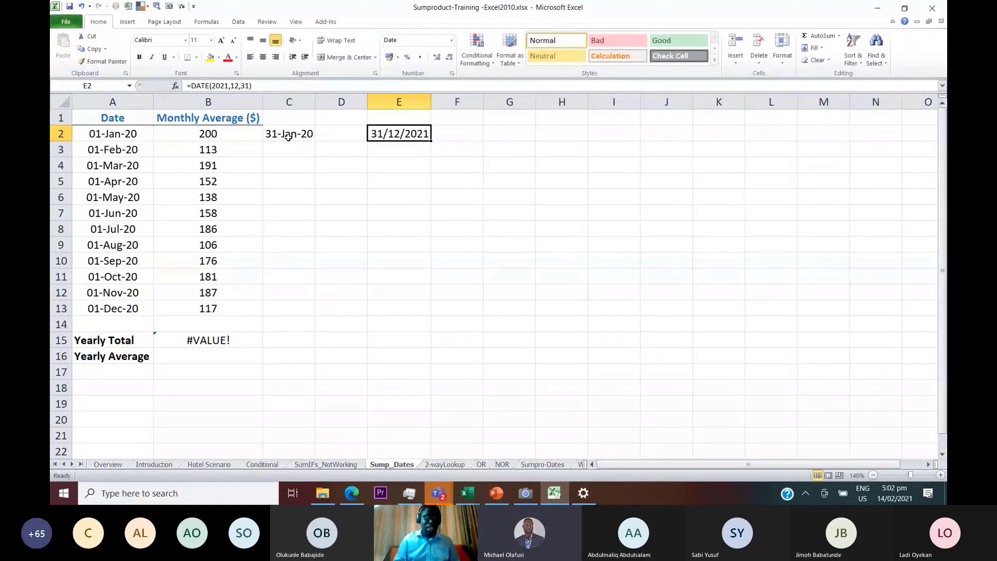
Change the day argument of the DATE formula in cell E2 to 32
left_click(250, 86)
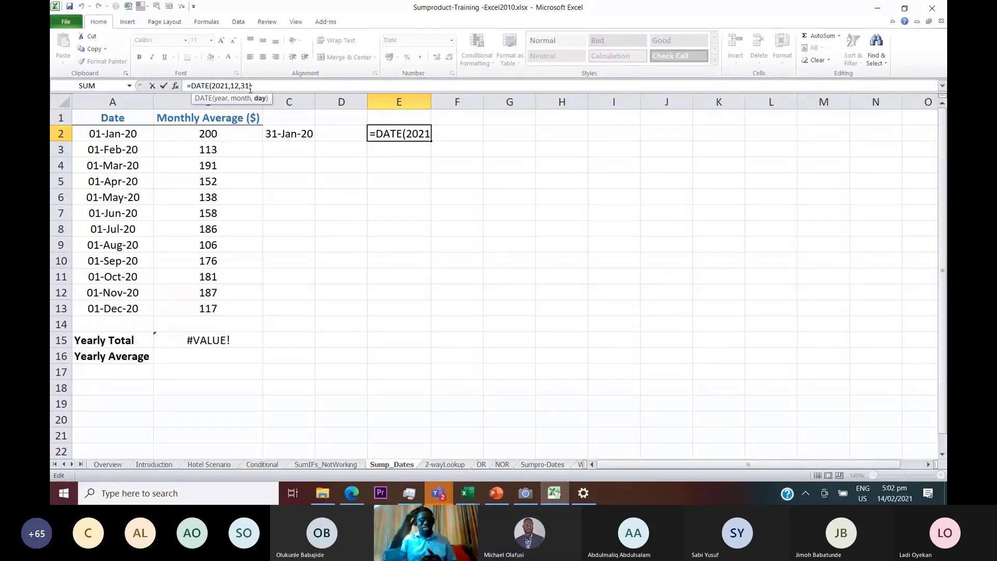
key("BackSpace")
type("2")
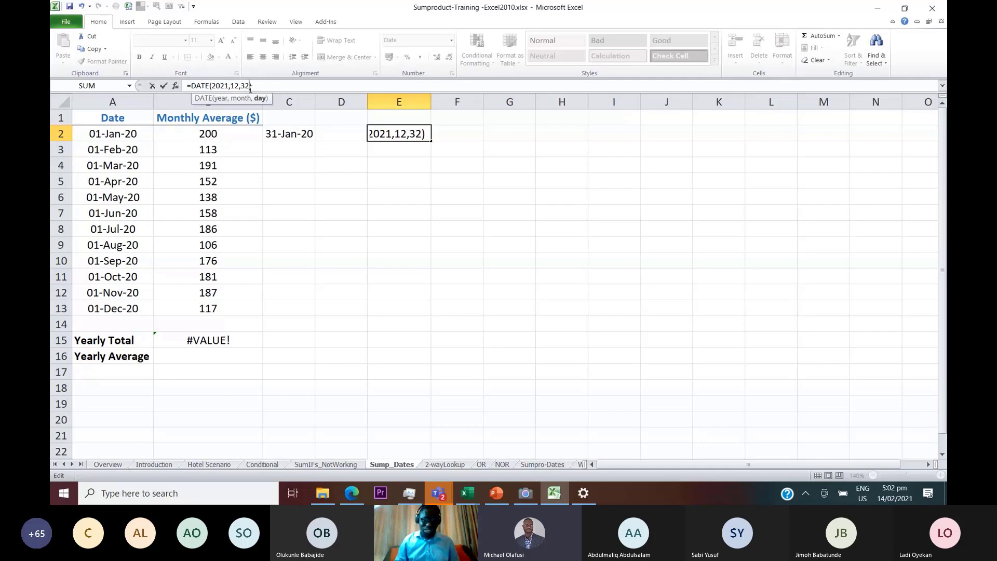
key("Return")
key("Up")
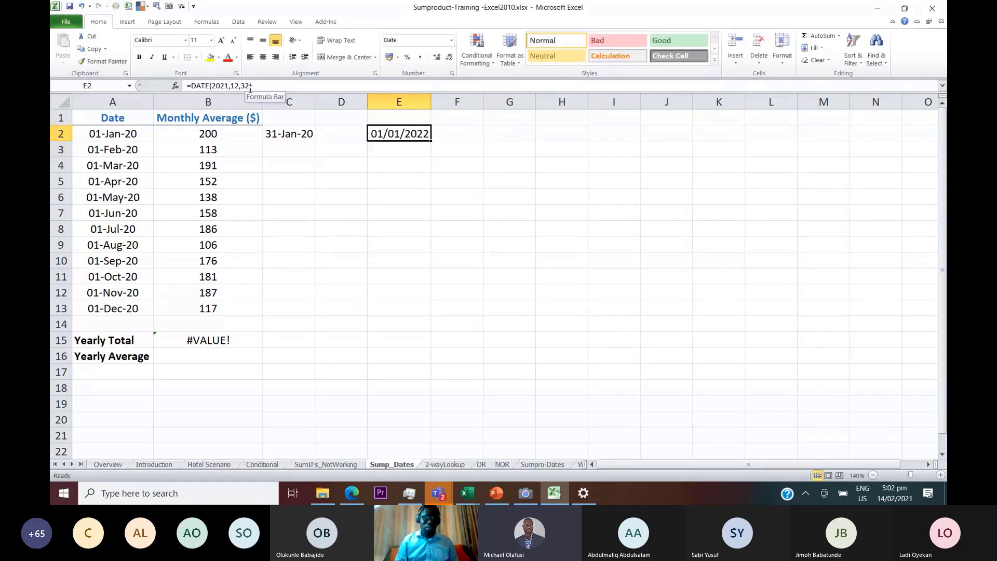
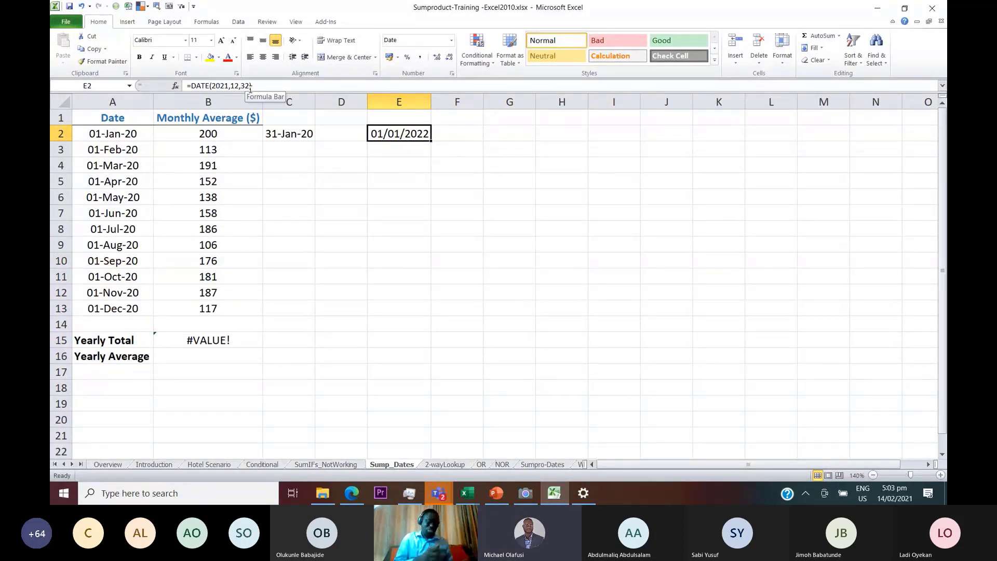
Remove the DAY(EOMONTH(A2:A13,0)) argument from the SUMPRODUCT formula in cell B15, leaving =SUMPRODUCT(B2:B13, open for editing
left_click(204, 338)
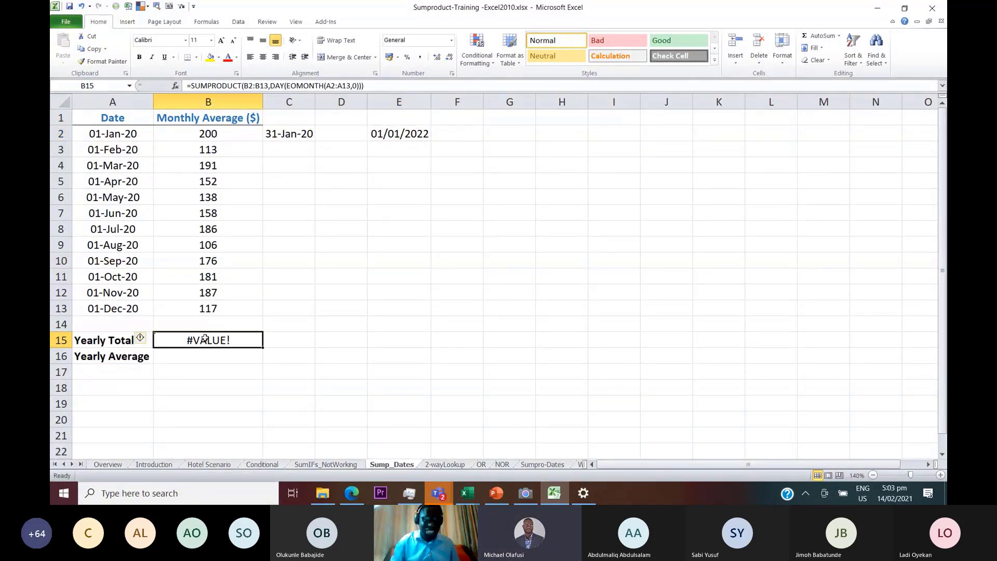
left_click(394, 87)
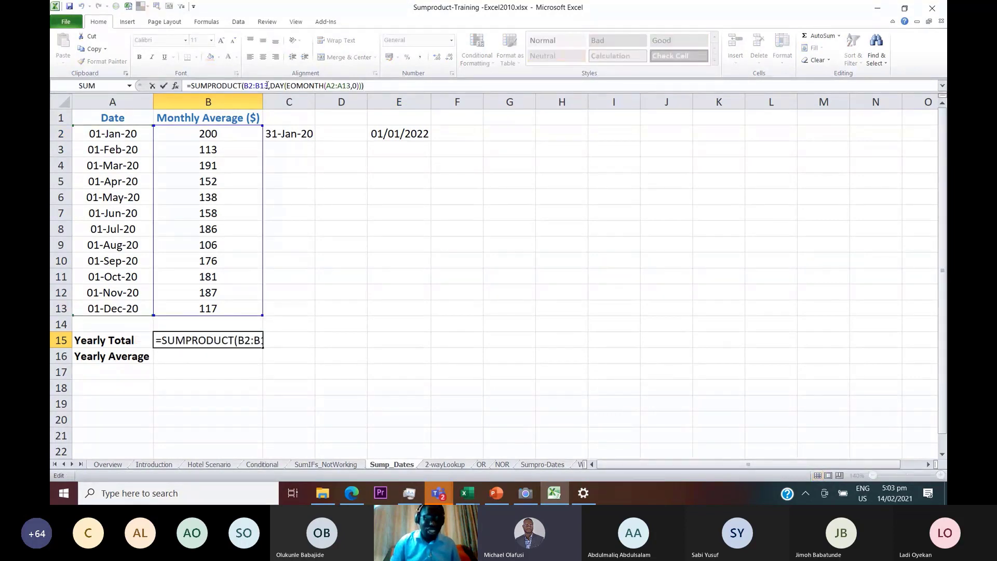
left_click_drag(271, 85, 397, 92)
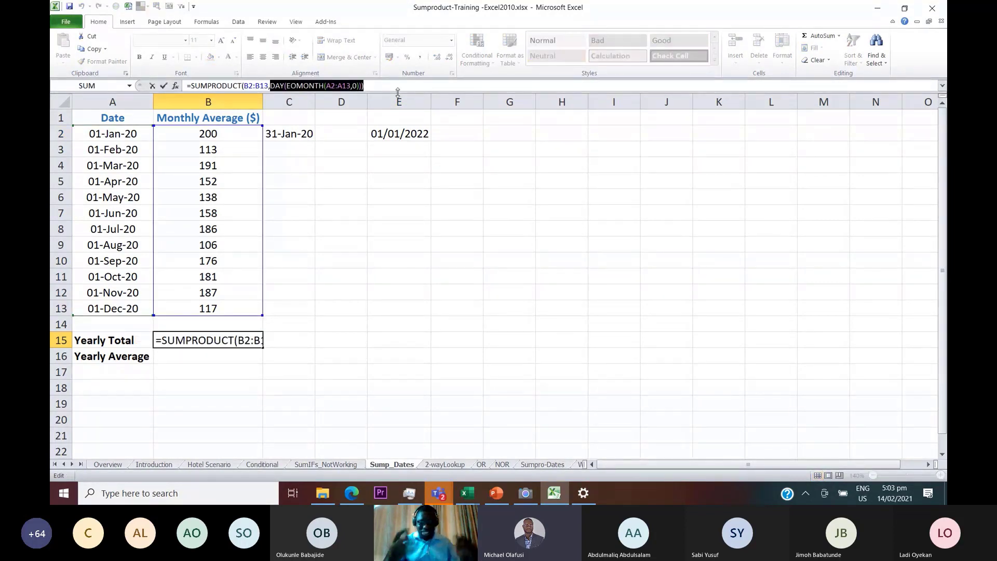
key("BackSpace")
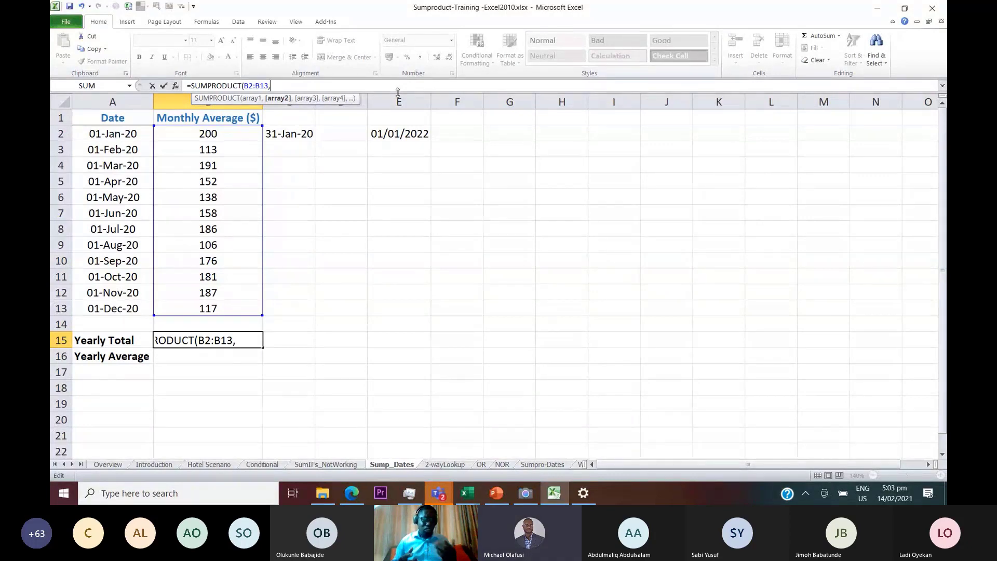
type("da")
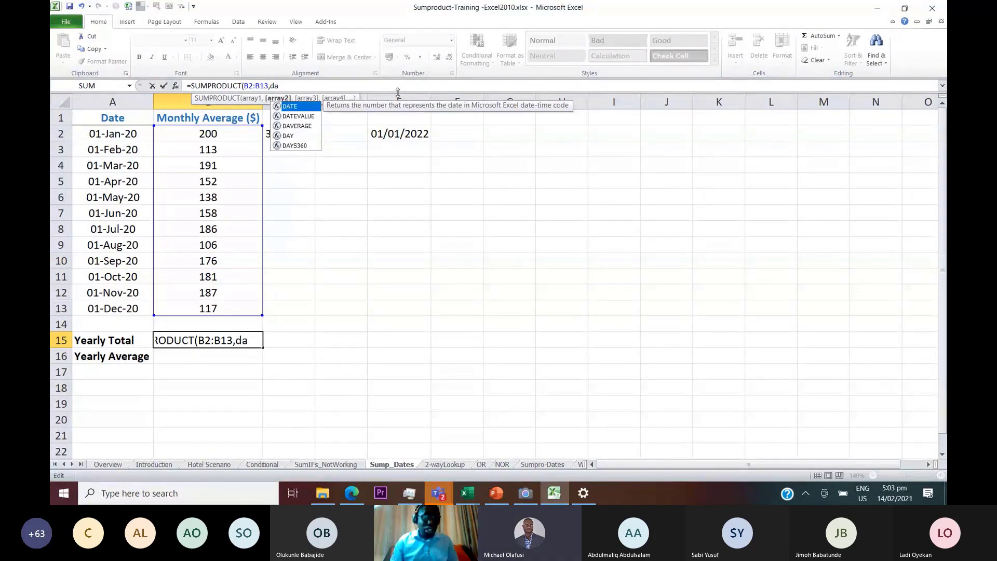
key("BackSpace")
key("BackSpace")
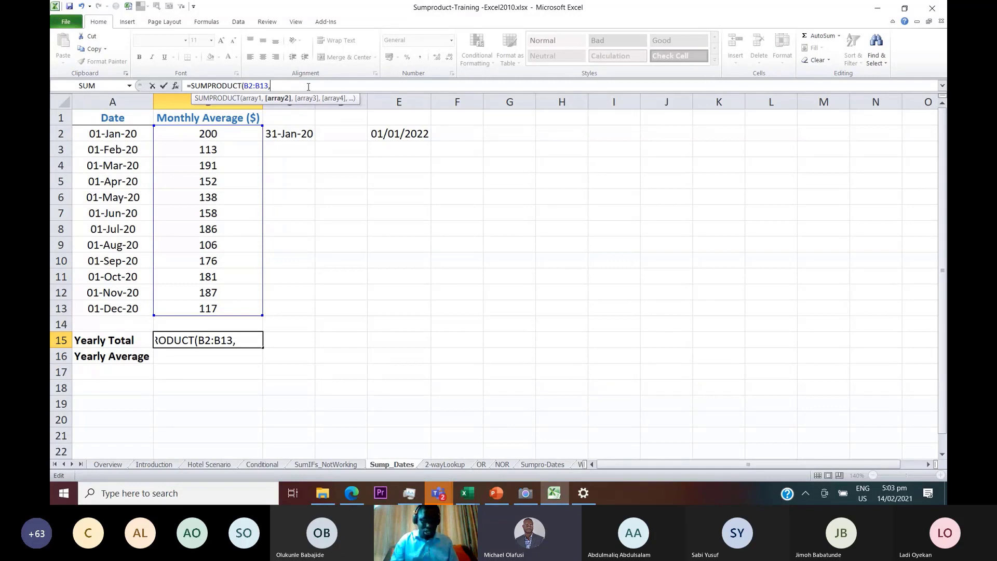
Add a DATE function as the second SUMPRODUCT argument in B15, with YEAR(A2:A13) as its year argument
type("dat")
key("Tab")
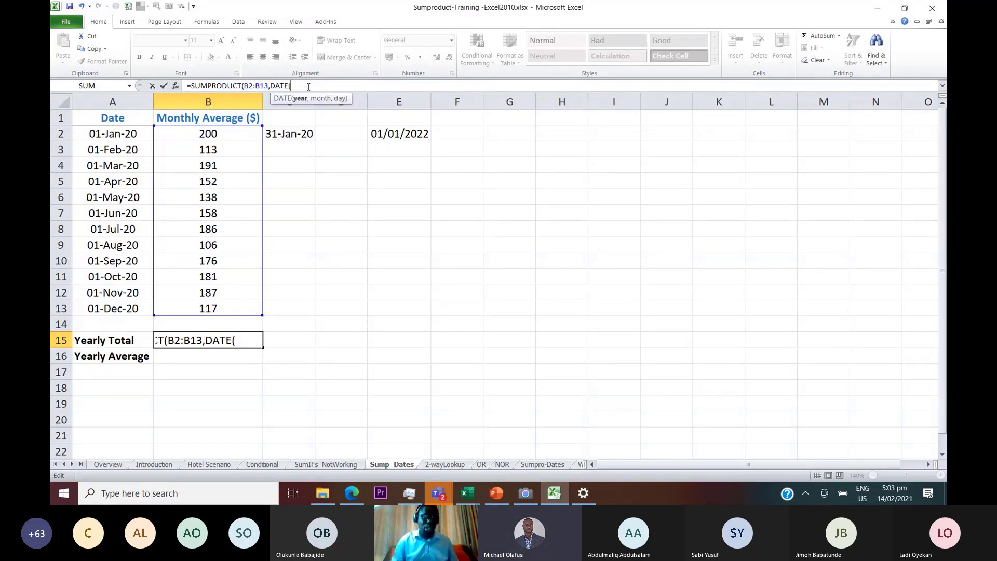
left_click_drag(102, 135, 104, 212)
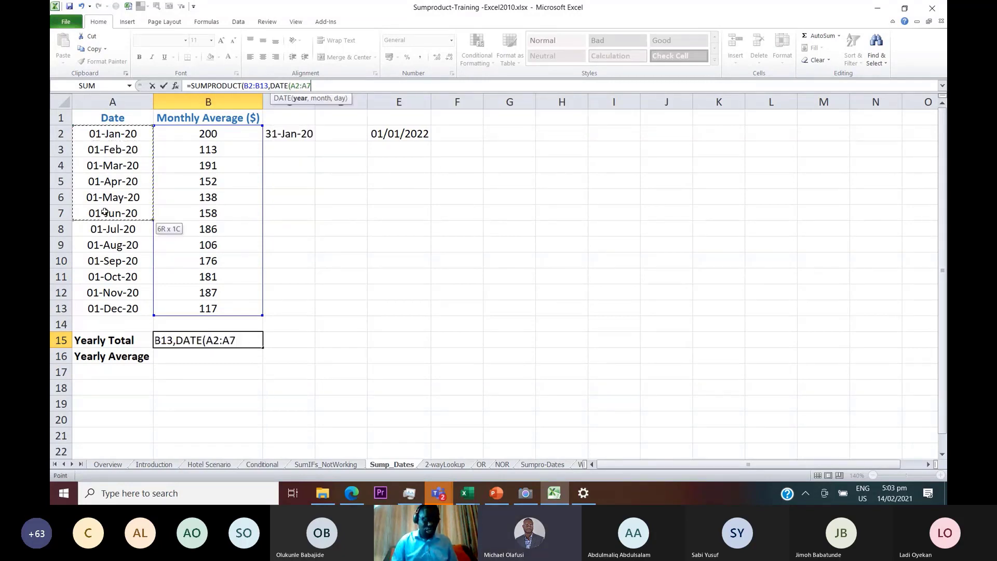
key("BackSpace")
key("BackSpace")
key("BackSpace")
key("BackSpace")
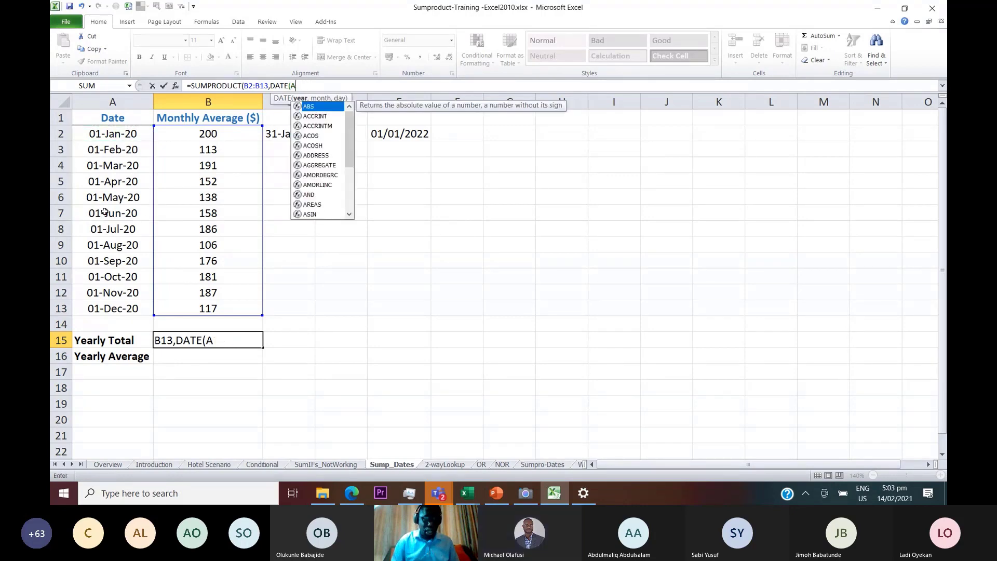
key("BackSpace")
type("yea")
key("Tab")
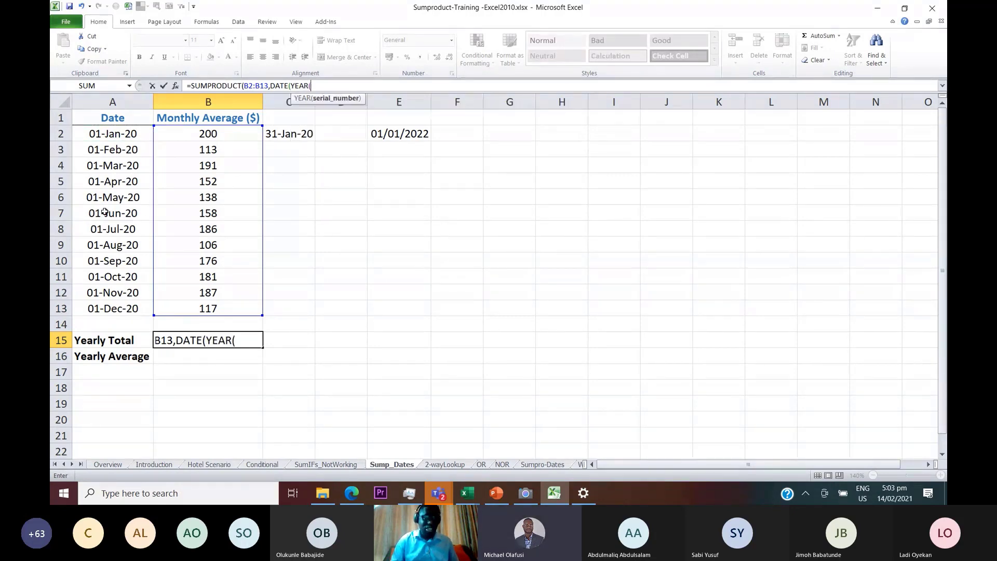
left_click(129, 134)
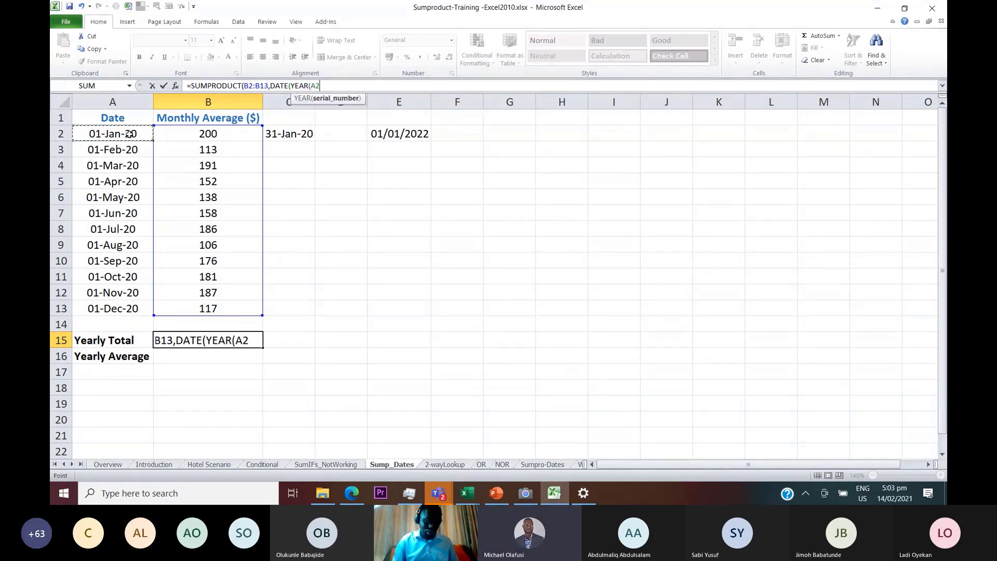
key("ctrl+shift+Down")
type("),")
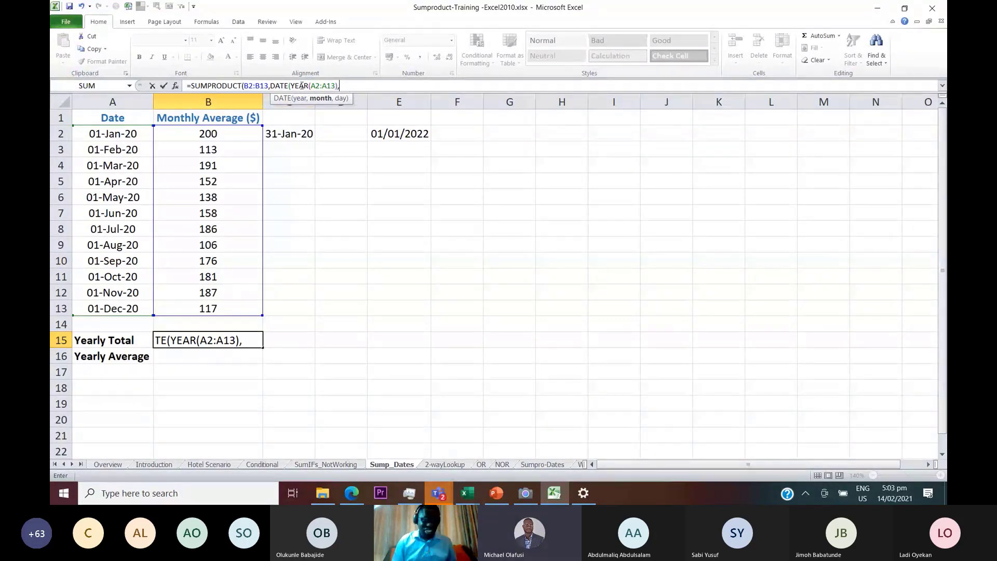
Evaluate the YEAR(A2:A13) portion within the formula to inspect its array, and restore the original expression
left_click_drag(291, 86, 337, 89)
key("F9")
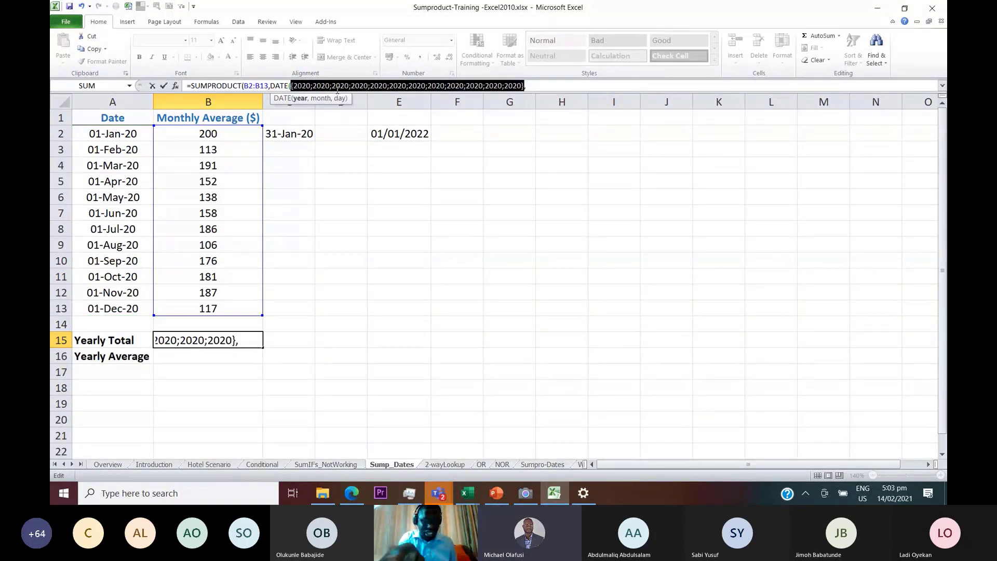
key("ctrl+z")
Add MONTH(A2:A13) as the month argument of the DATE function in B15
left_click(356, 87)
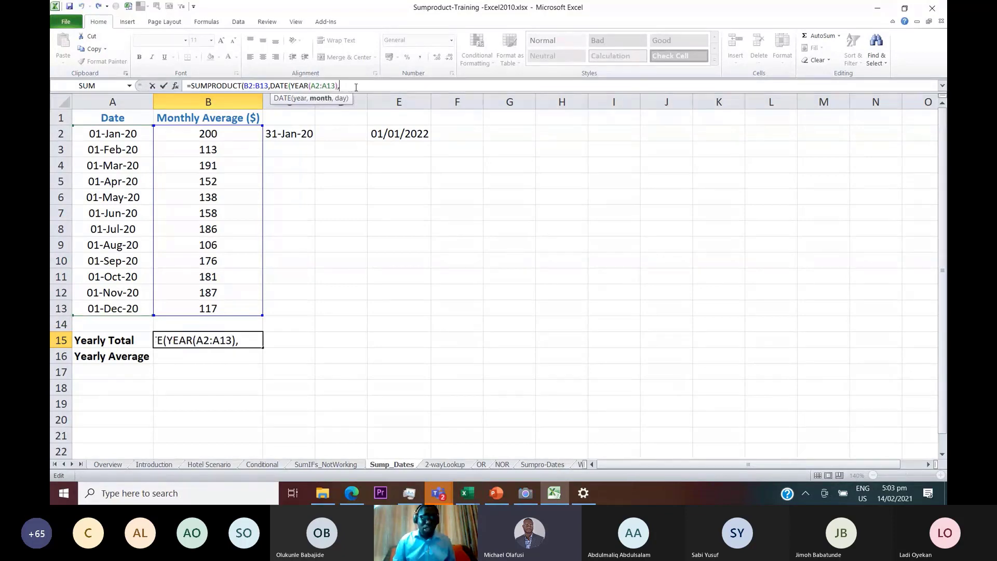
type("month")
key("Tab")
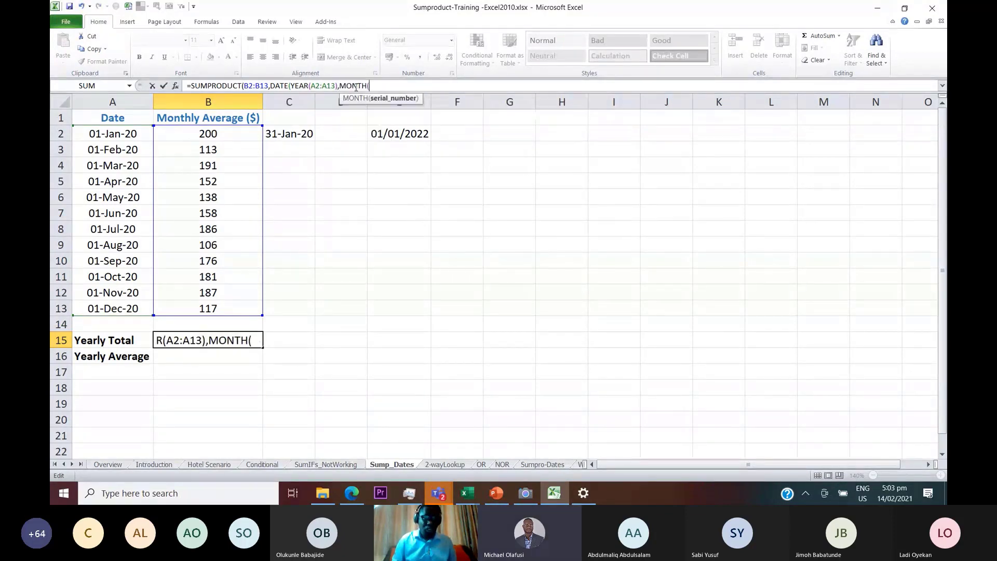
left_click(130, 132)
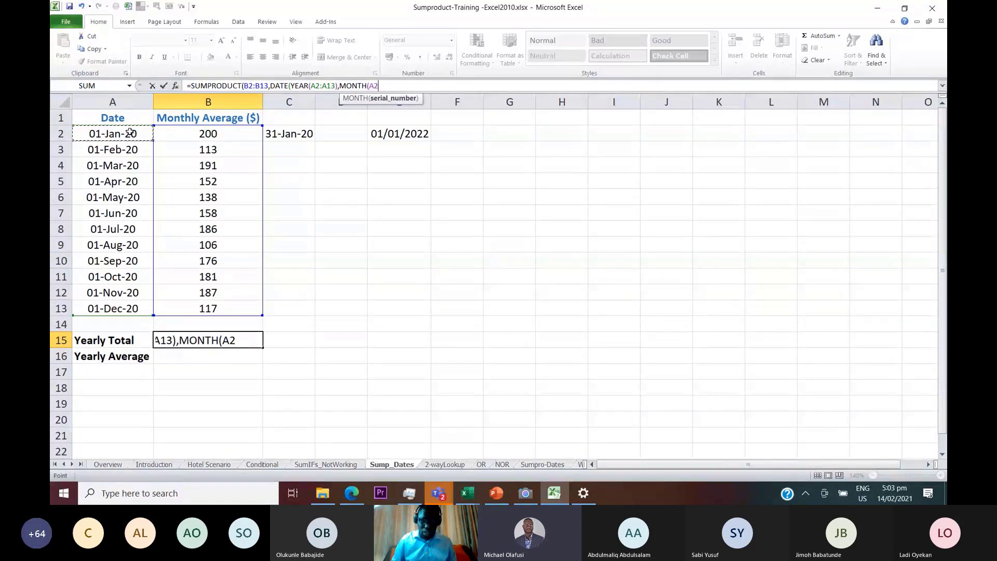
key("ctrl+shift+Down")
type(")")
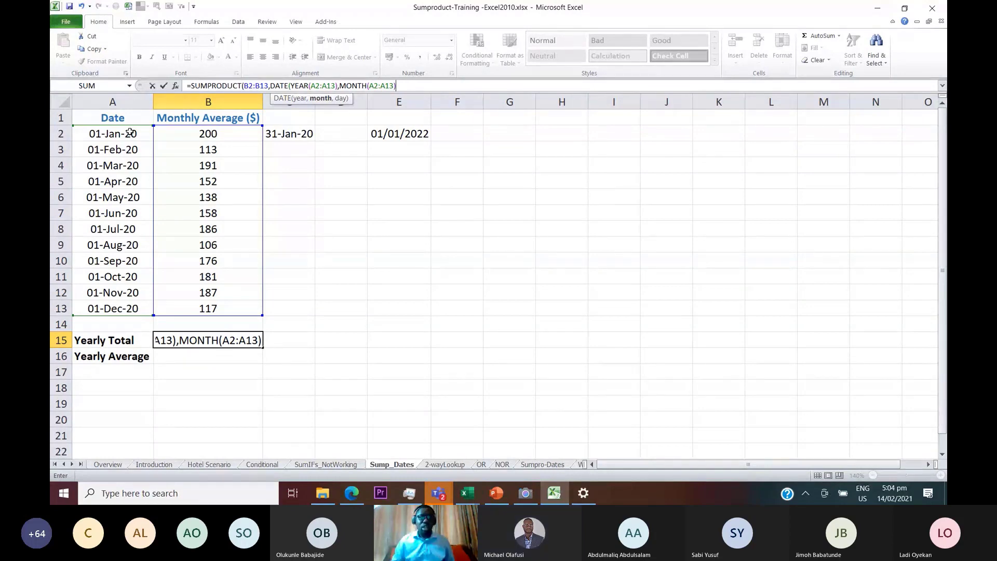
Evaluate the MONTH(A2:A13) portion within the formula to inspect its array, and restore the original expression
left_click_drag(339, 86, 408, 89)
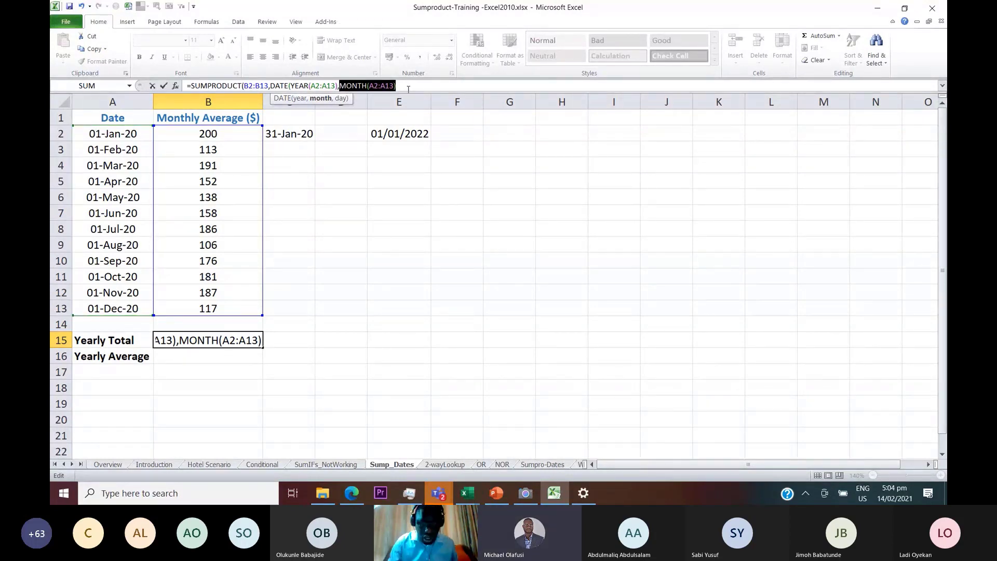
key("F9")
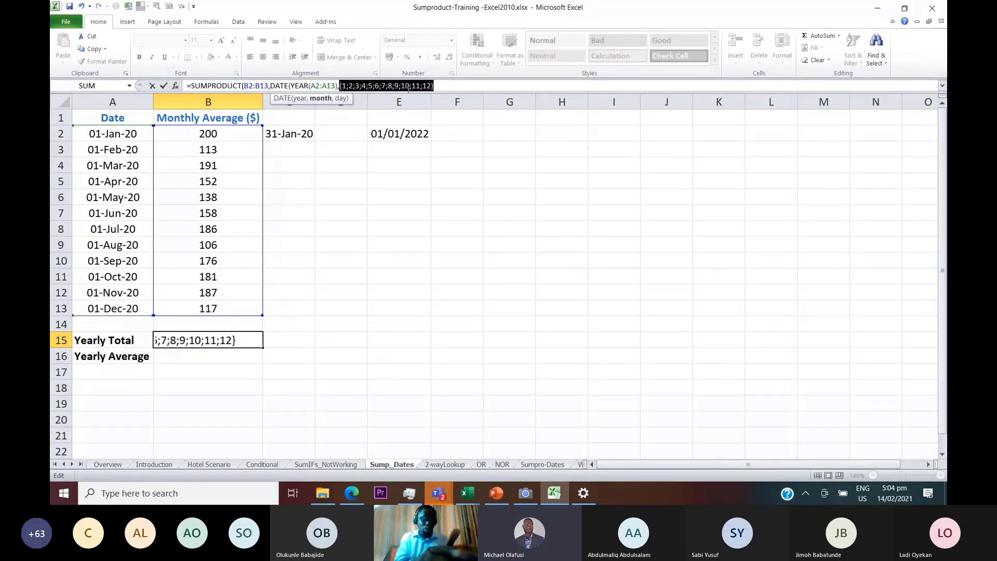
key("ctrl+z")
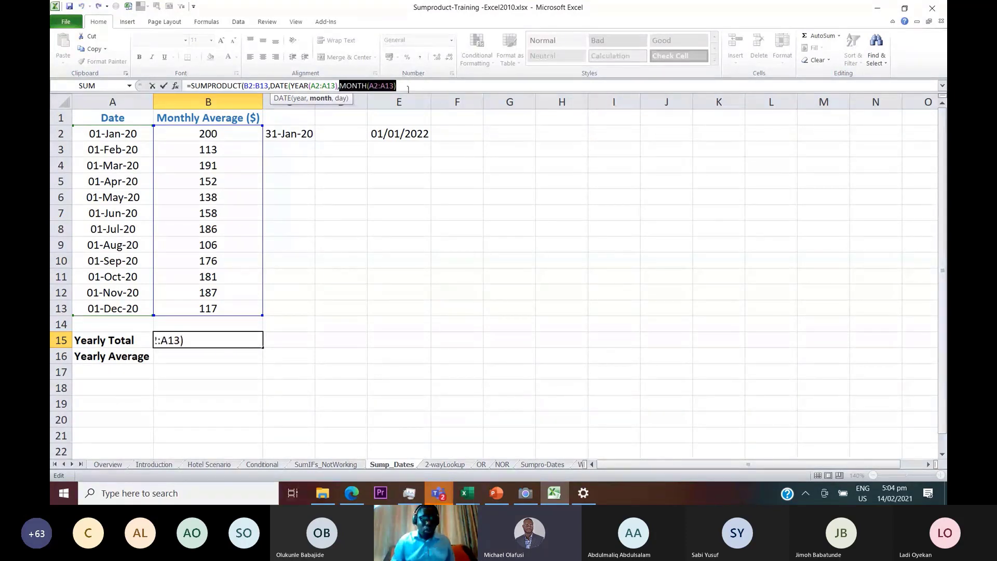
Add 1 to the month argument, set the day argument to 0, and wrap the DATE function in DAY
left_click(421, 86)
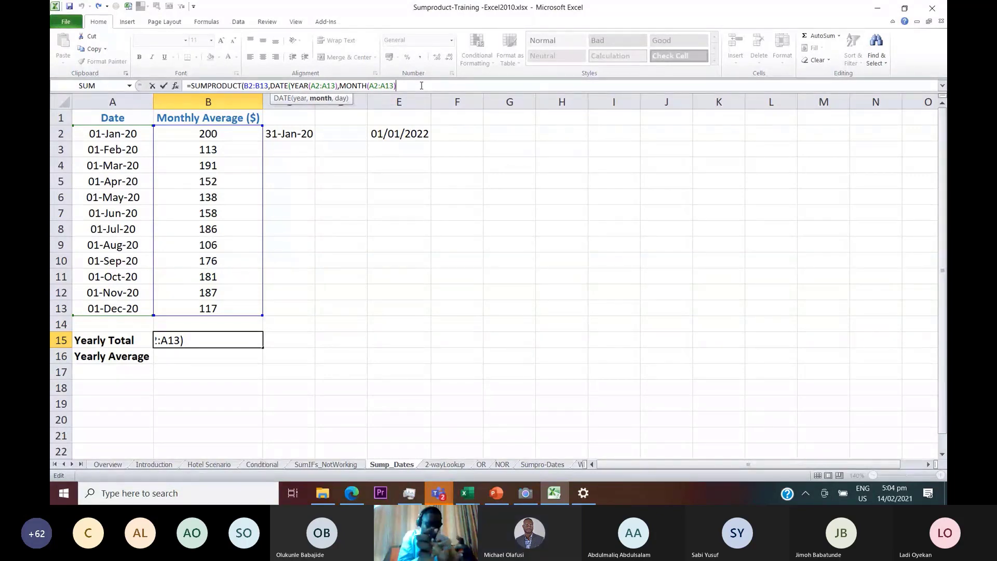
type("+1")
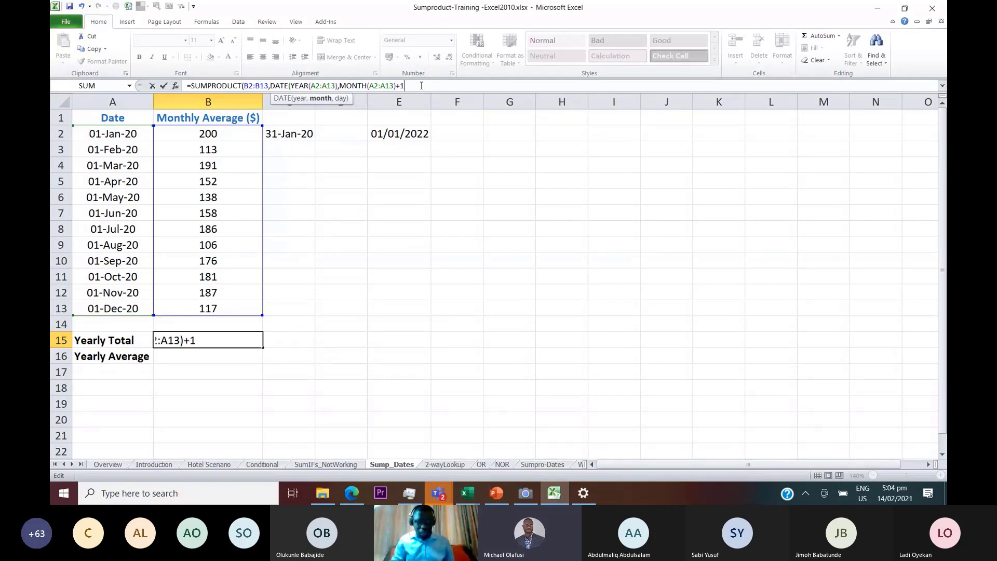
type(",0)")
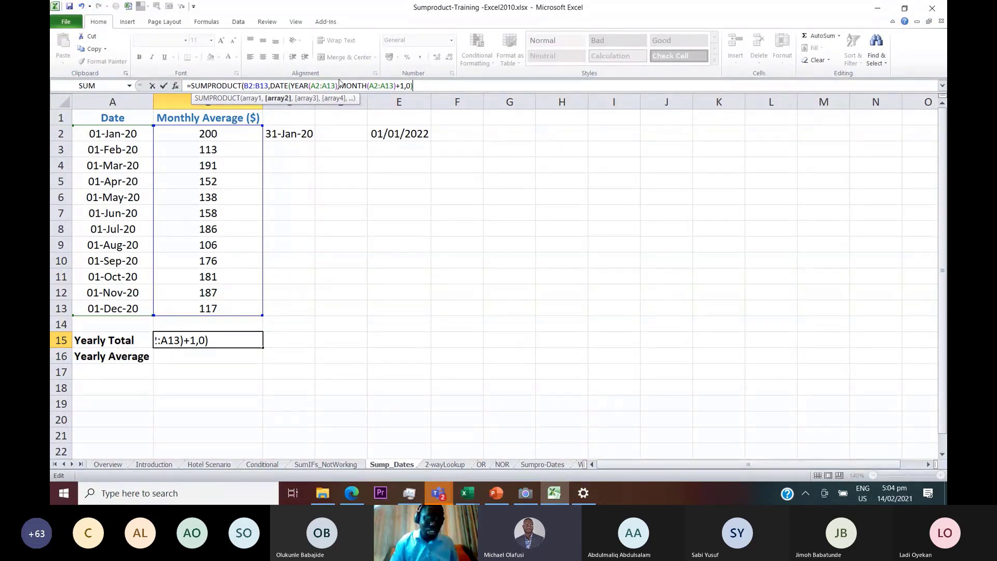
left_click(270, 86)
type("day(")
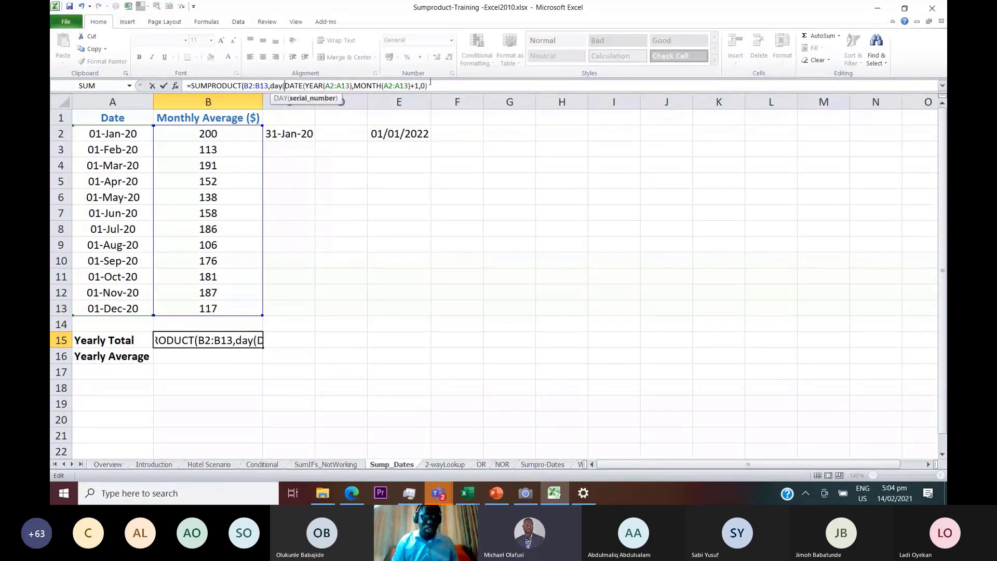
left_click(431, 86)
type(")")
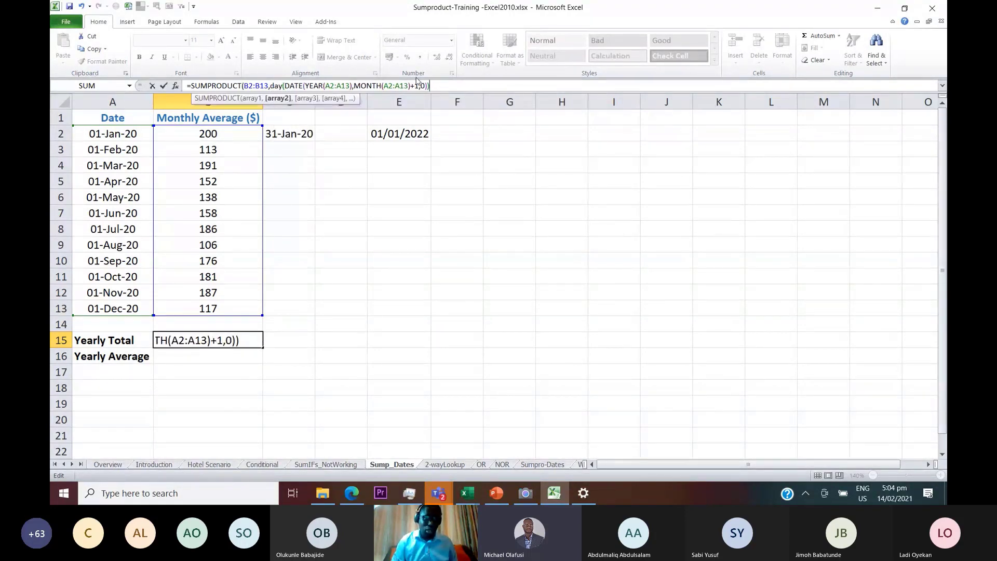
Check the array from the DAY argument, restore the expression, and enter =SUMPRODUCT(B2:B13,DAY(DATE(YEAR(A2:A13),MONTH(A2:A13)+1,0))) in B15
left_click_drag(270, 86, 484, 87)
key("F9")
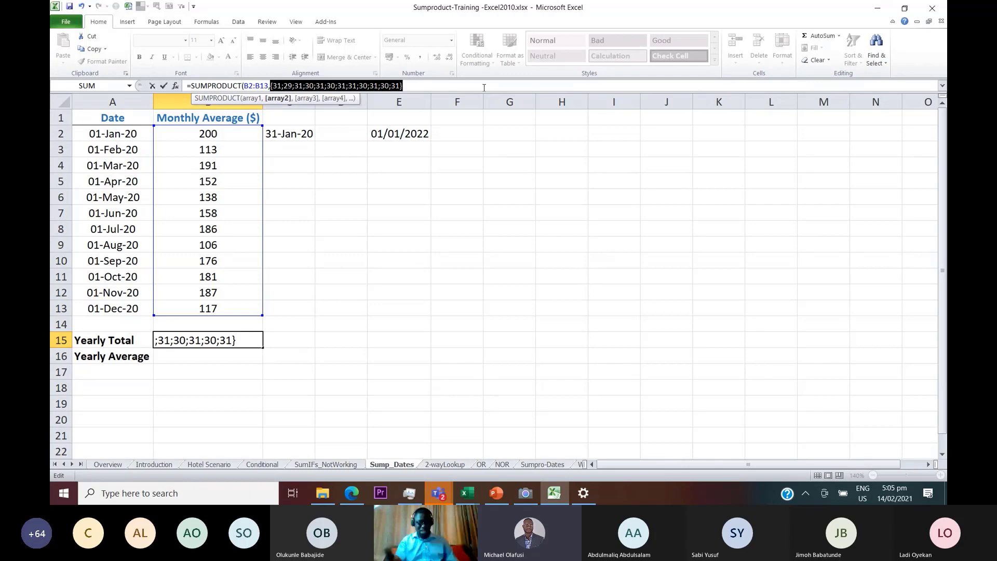
key("ctrl+z")
left_click(446, 91)
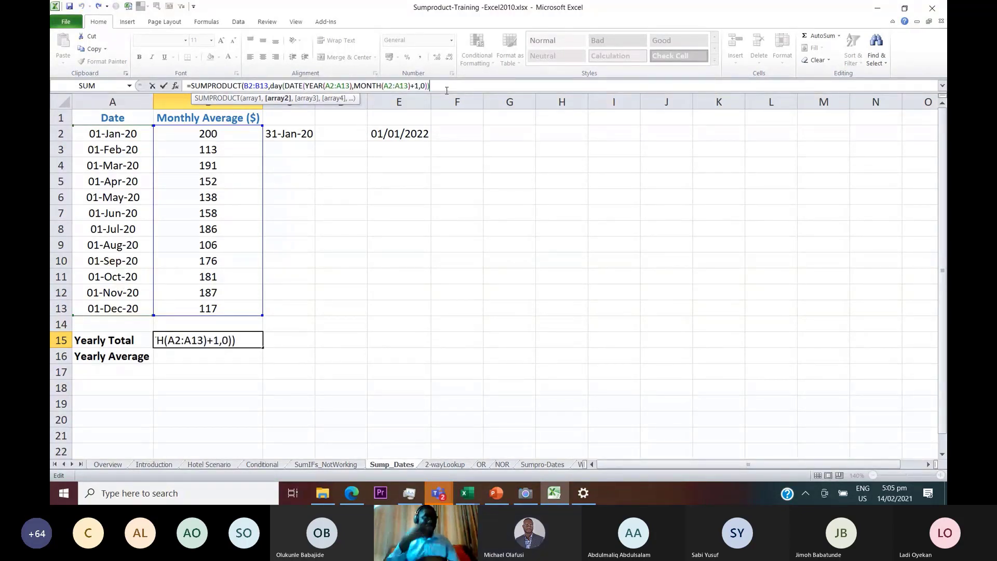
type(")")
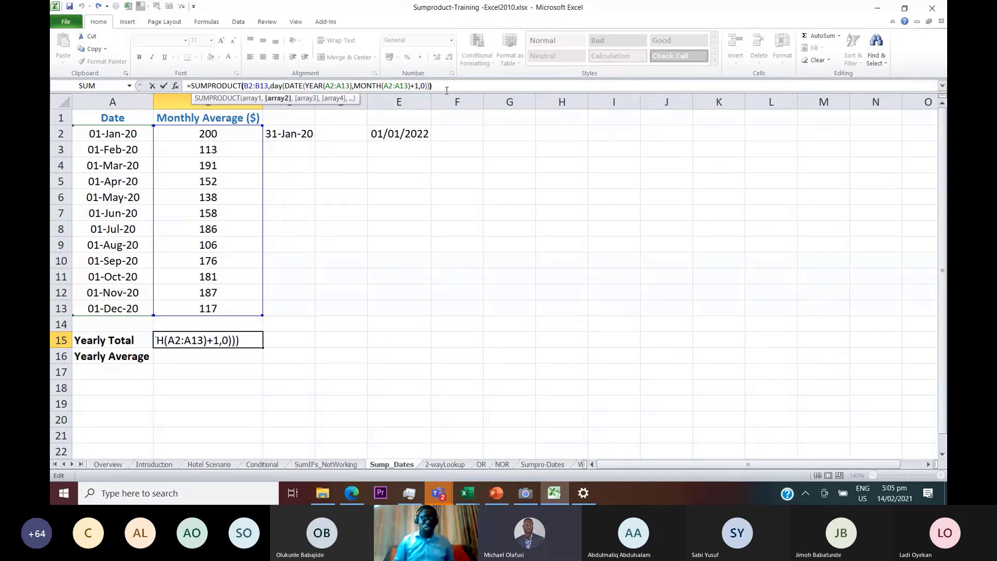
key("ctrl+Return")
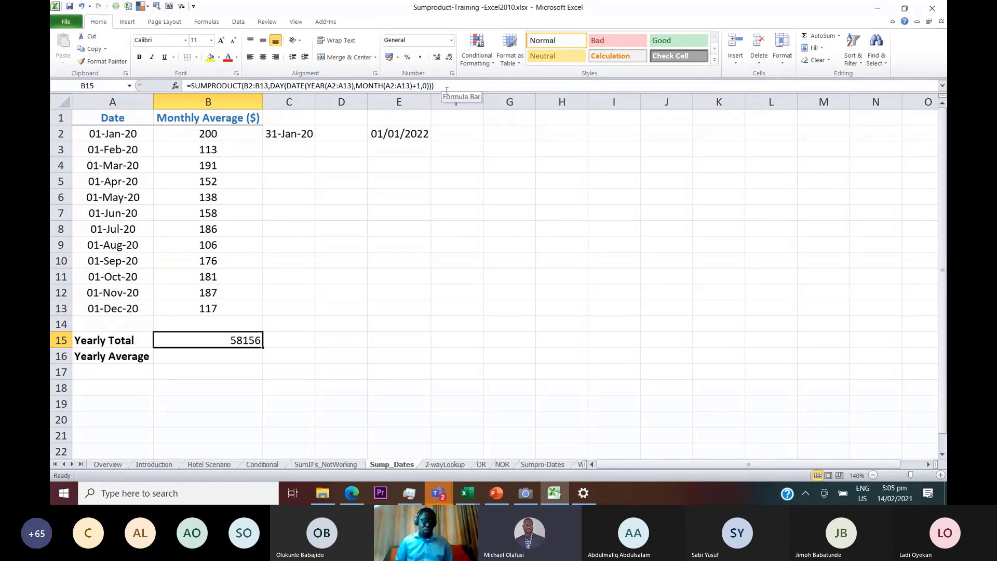
Enter =B15/366 in cell B16 to calculate the yearly average
key("Down")
type("=")
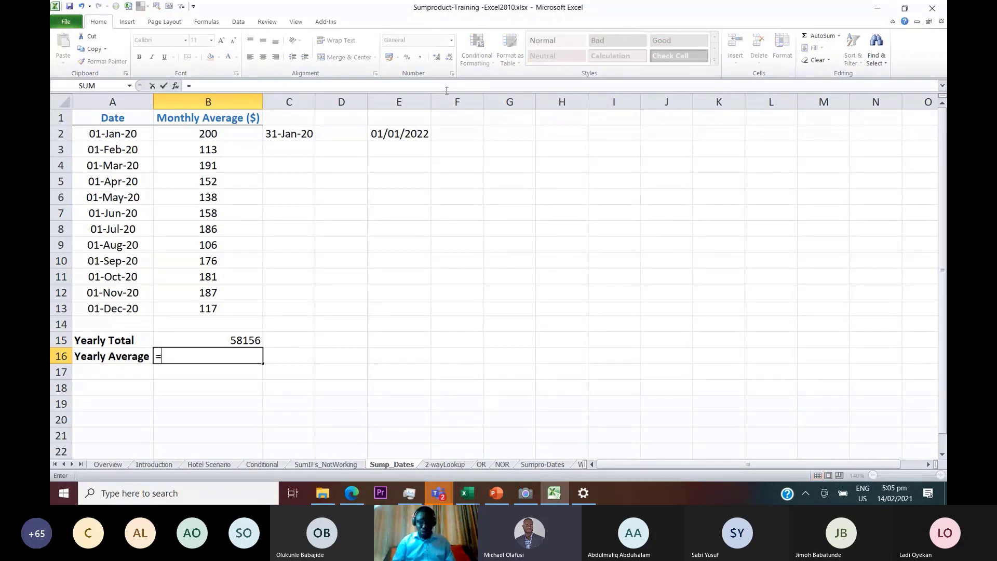
key("Up")
type("/")
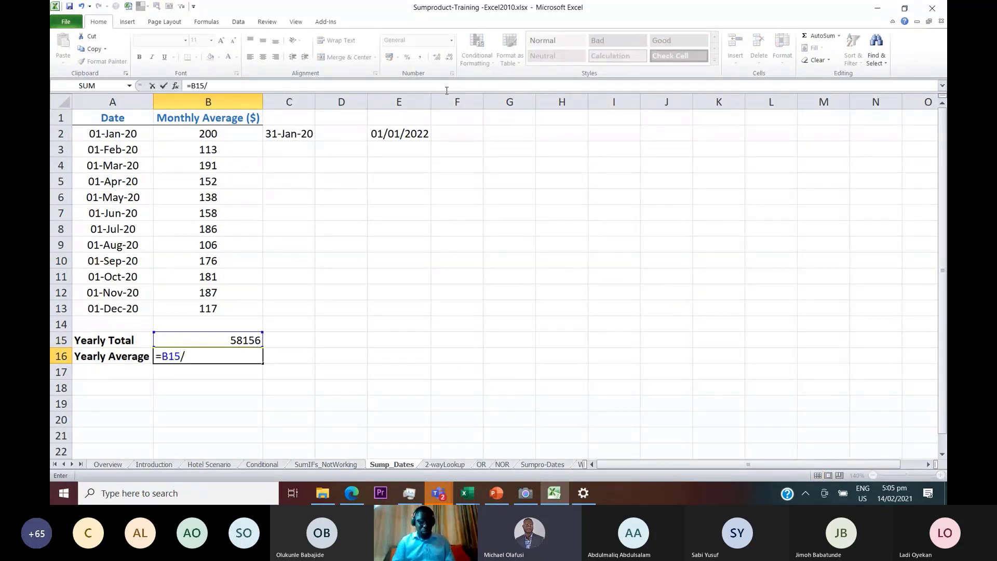
type("366")
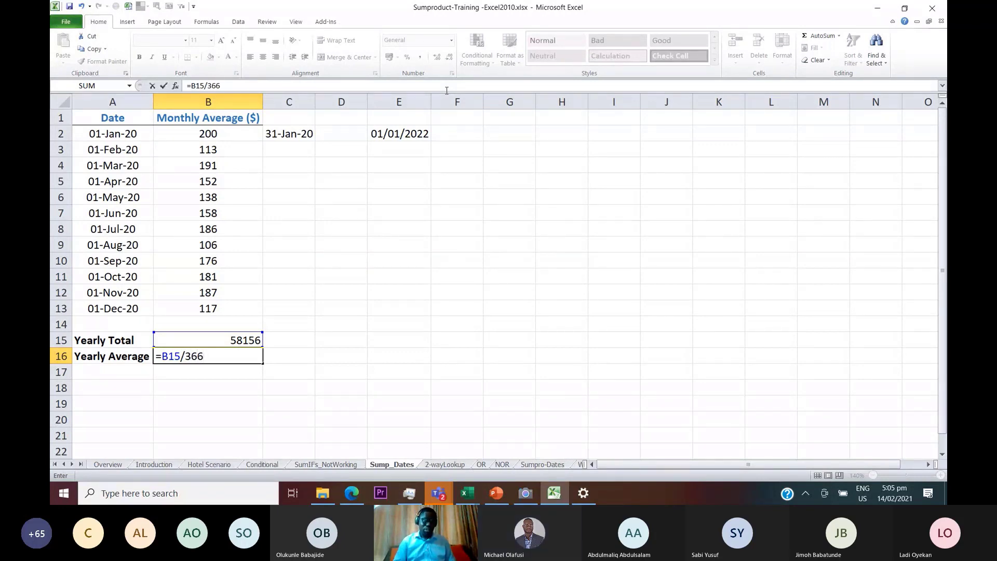
key("ctrl+Return")
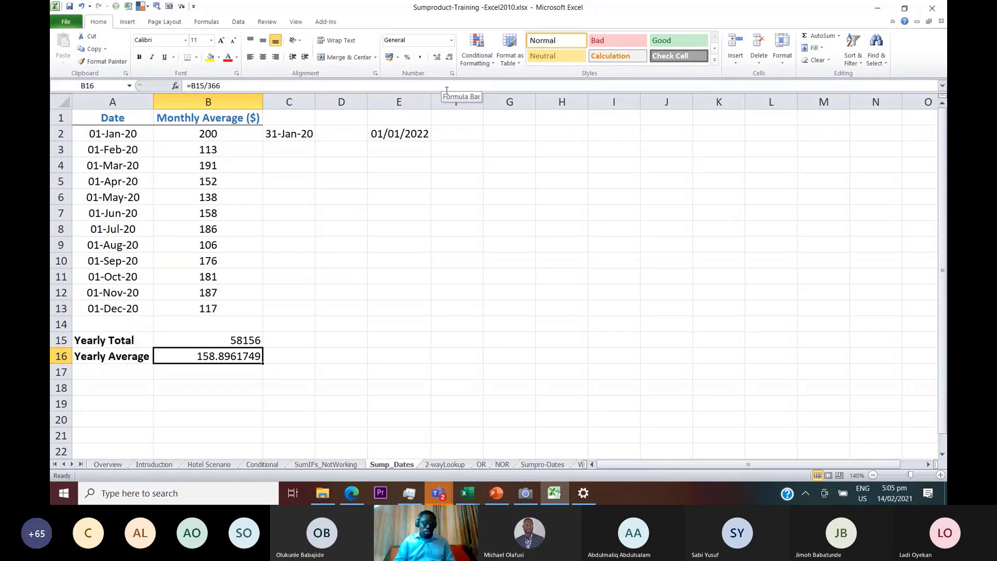
Select the monthly averages in B2:B13 to check their simple average against the yearly average
left_click(225, 136)
left_click_drag(225, 136, 234, 310)
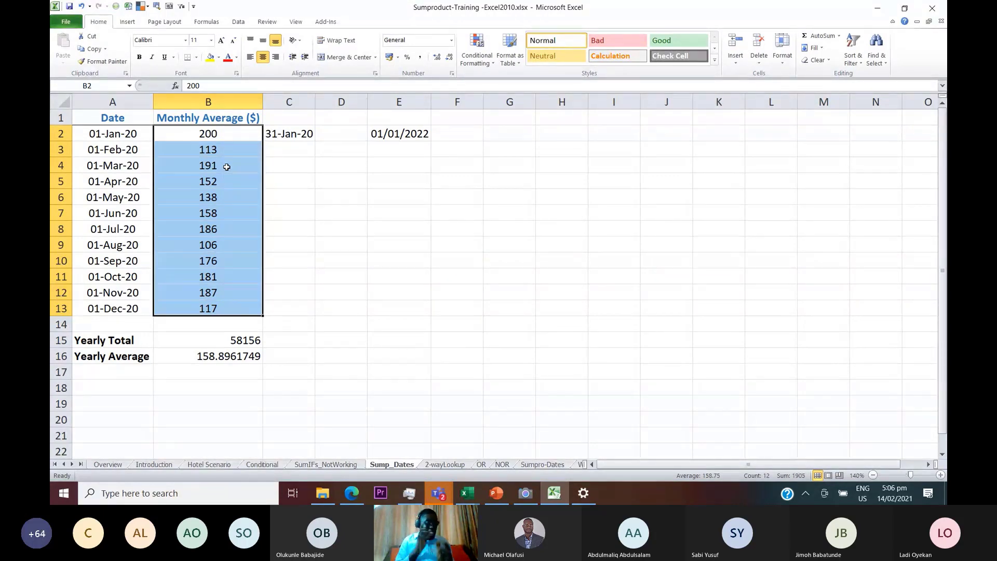
Change the EOMONTH formula in cell C2 to =EOMONTH(A2:A3,0) to test it with a range
left_click(305, 135)
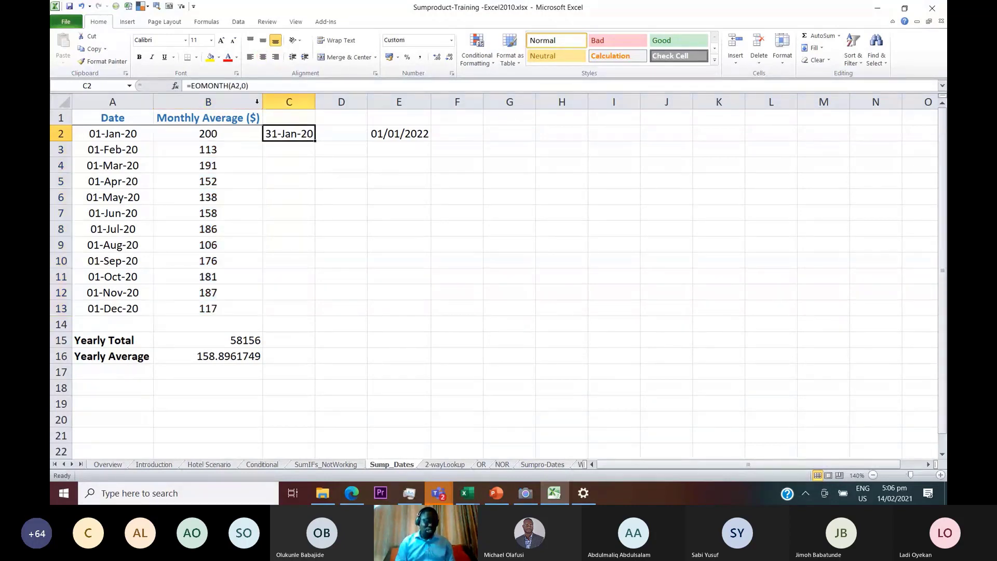
left_click(240, 87)
type(":A3")
key("Return")
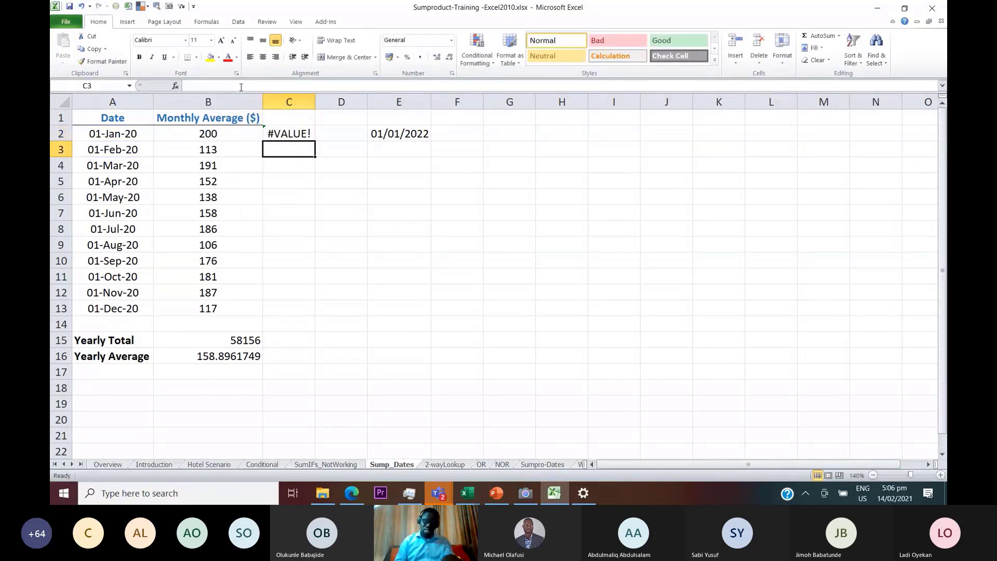
key("Up")
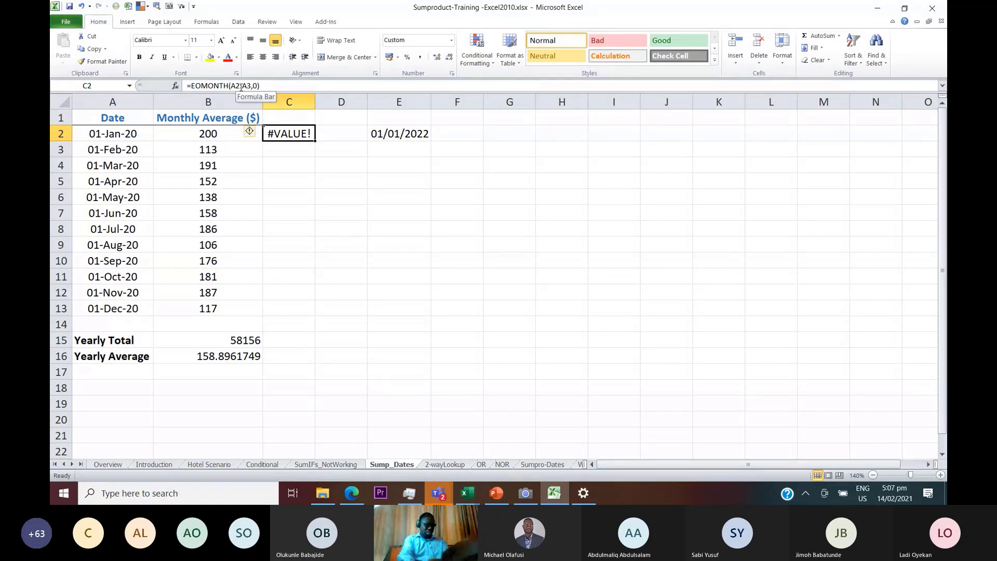
Review the monthly averages in B2:B13 and the Yearly Total formula, and revisit the Hotel Scenario and Introduction sheets
left_click_drag(184, 133, 207, 310)
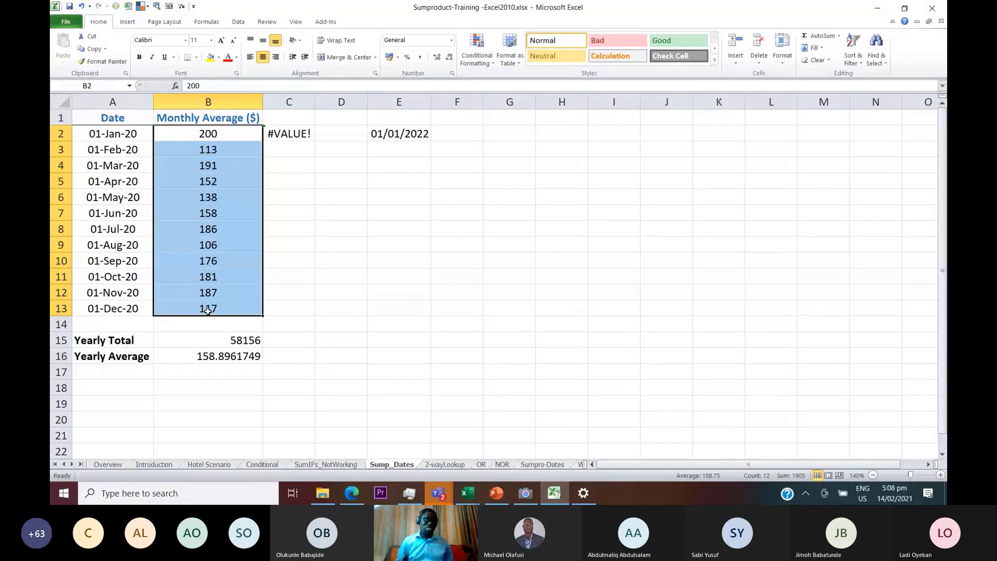
left_click(212, 341)
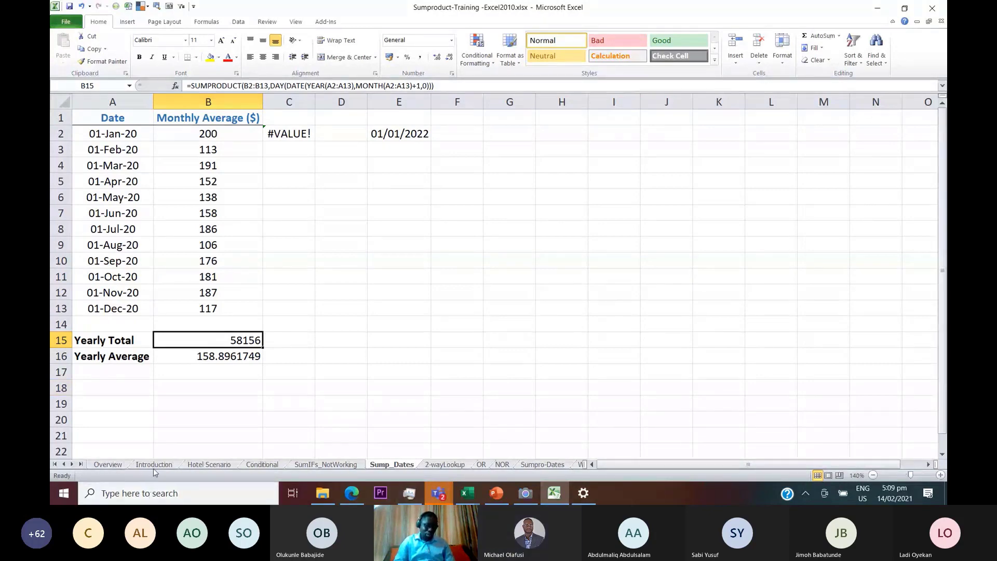
left_click(208, 465)
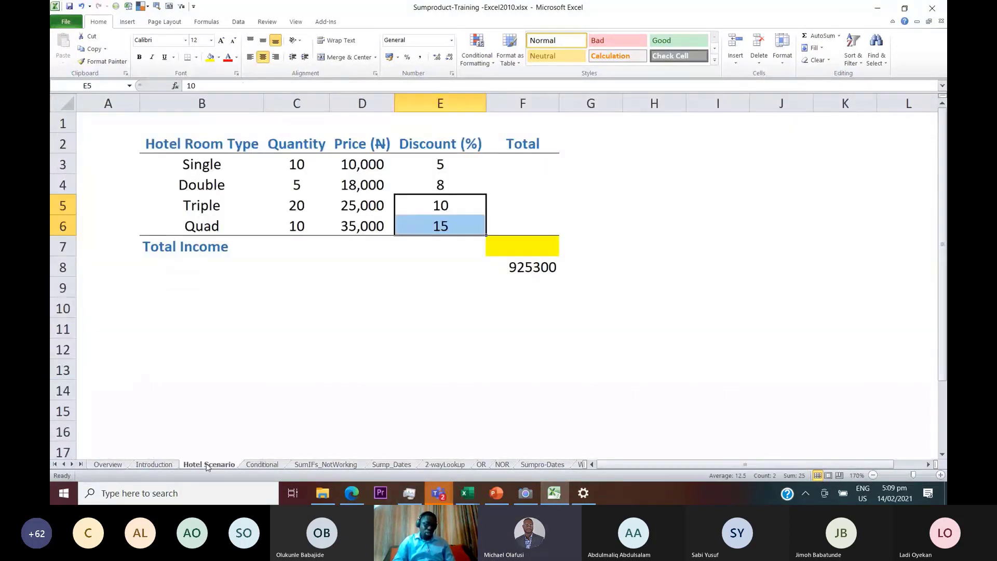
left_click(155, 464)
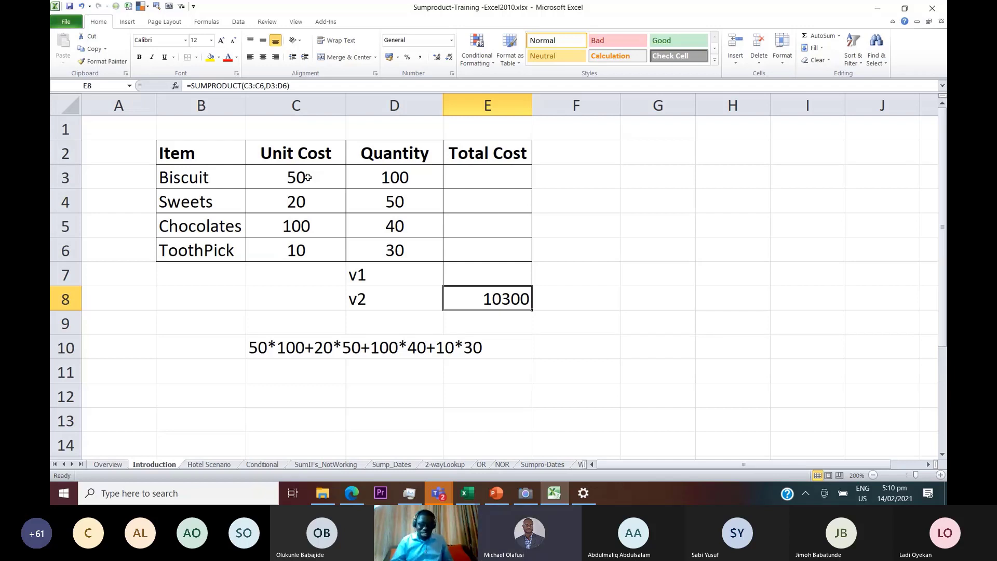
Look at the product-by-month sales table on the 2-wayLookup sheet
left_click(453, 465)
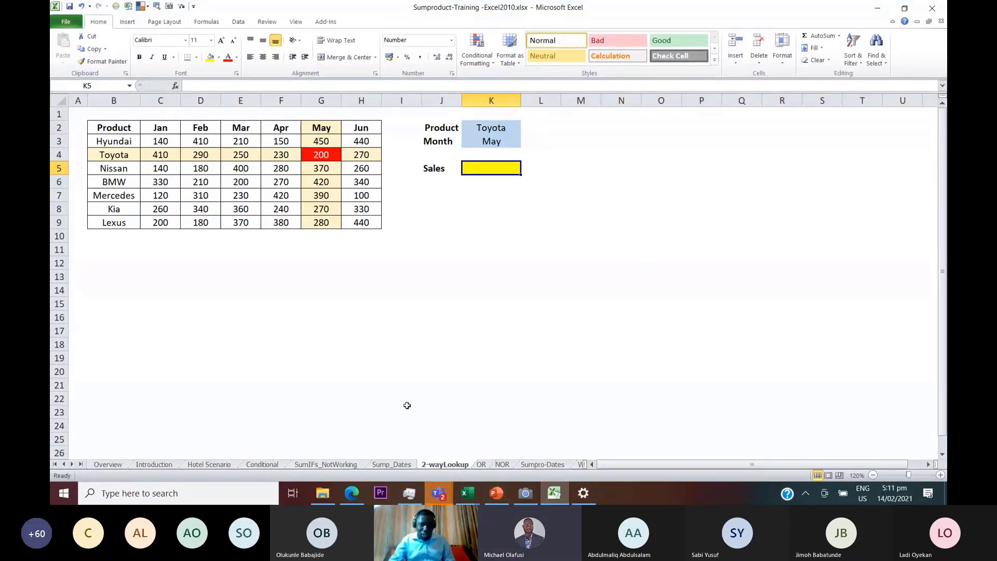
left_click(390, 357)
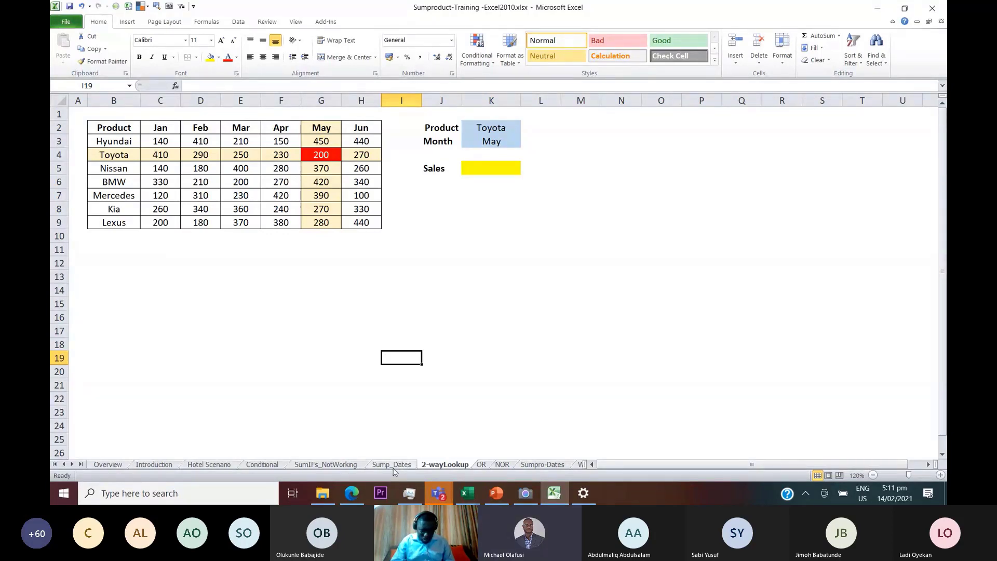
Enter the test numbers -1, 0 and 1 in cells G2:G4 of the Introduction sheet
left_click(167, 465)
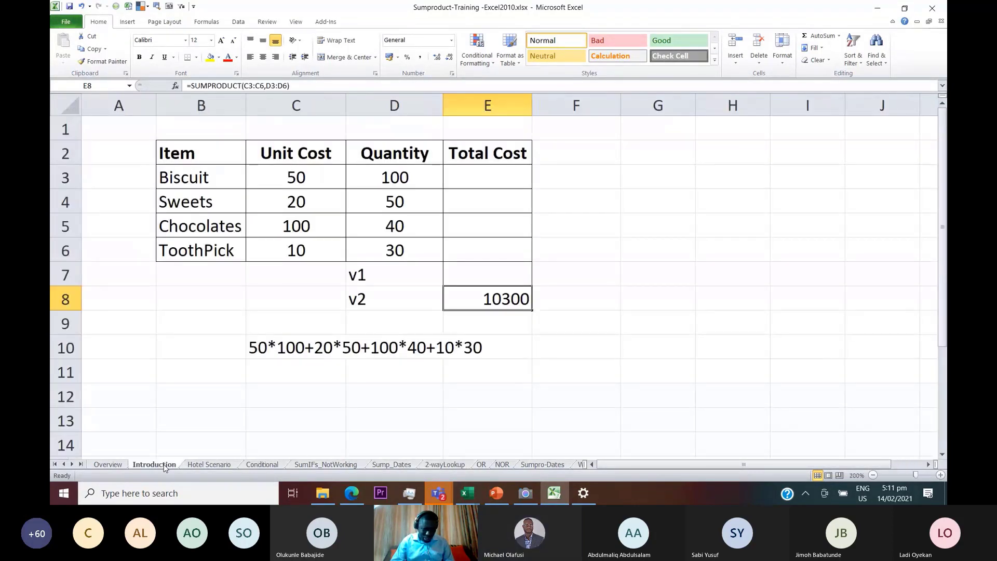
left_click(585, 304)
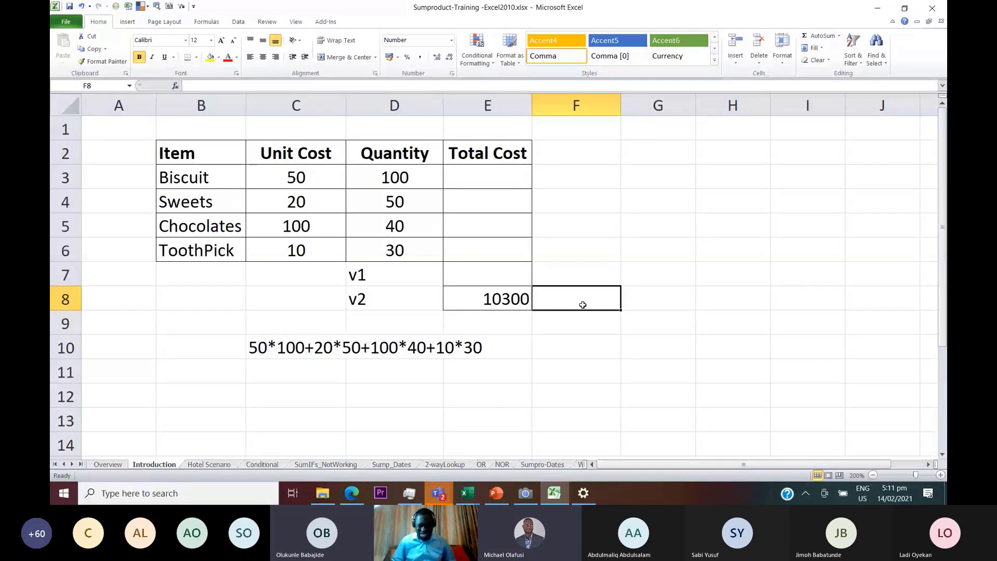
key("Up")
key("Down")
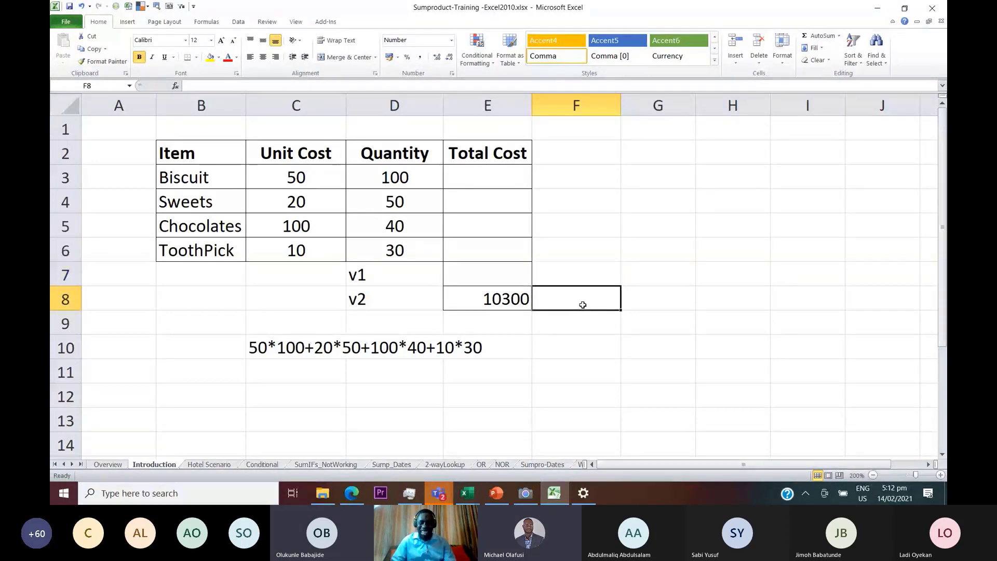
key("Right")
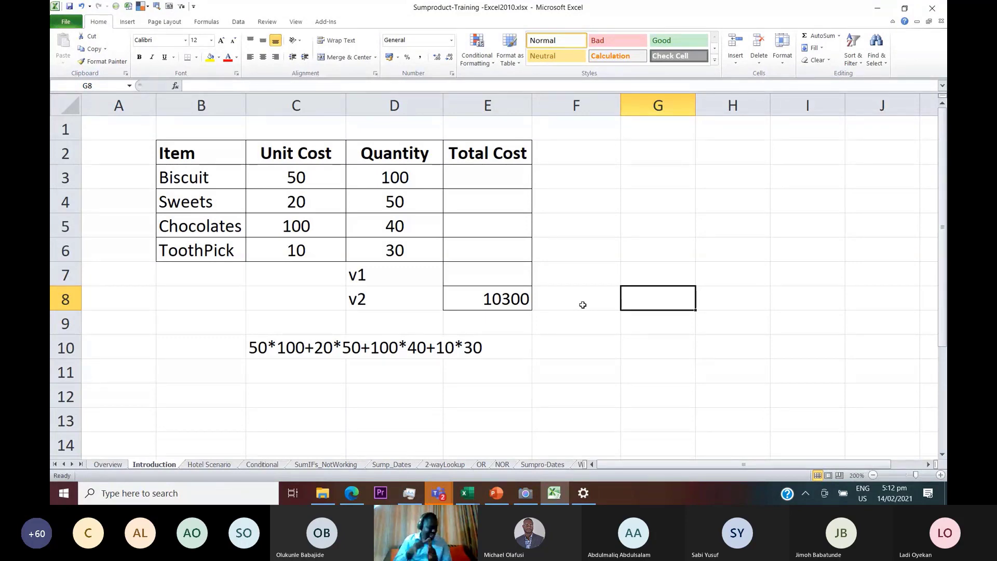
key("Up")
key("Up")
key("Up")
key("Up")
key("Up")
key("Up")
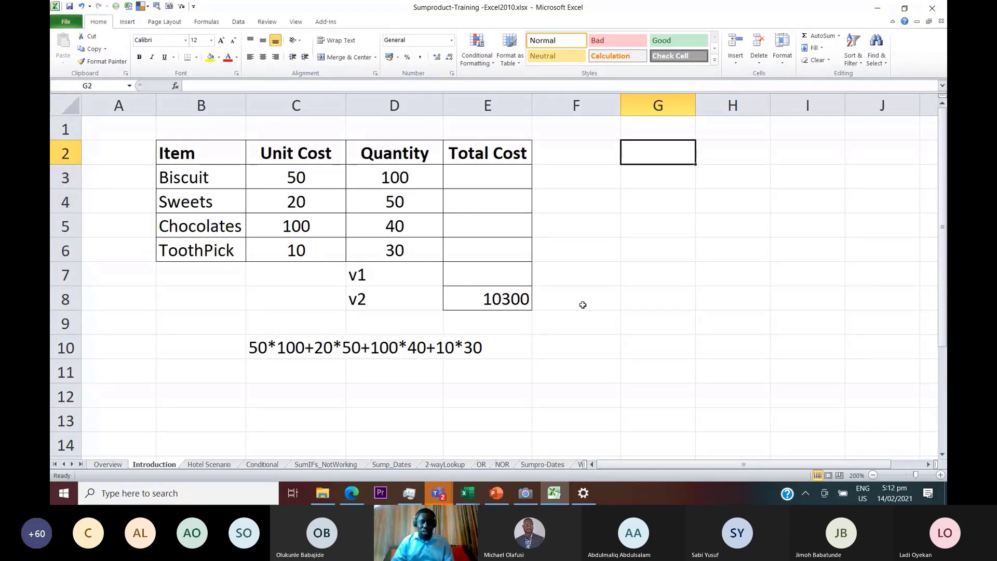
type("-1")
key("Return")
type("0")
key("Return")
type("1")
Enter =SIGN(G2) in cell H2 and fill the formula down to H4
key("Right")
key("Up")
key("Up")
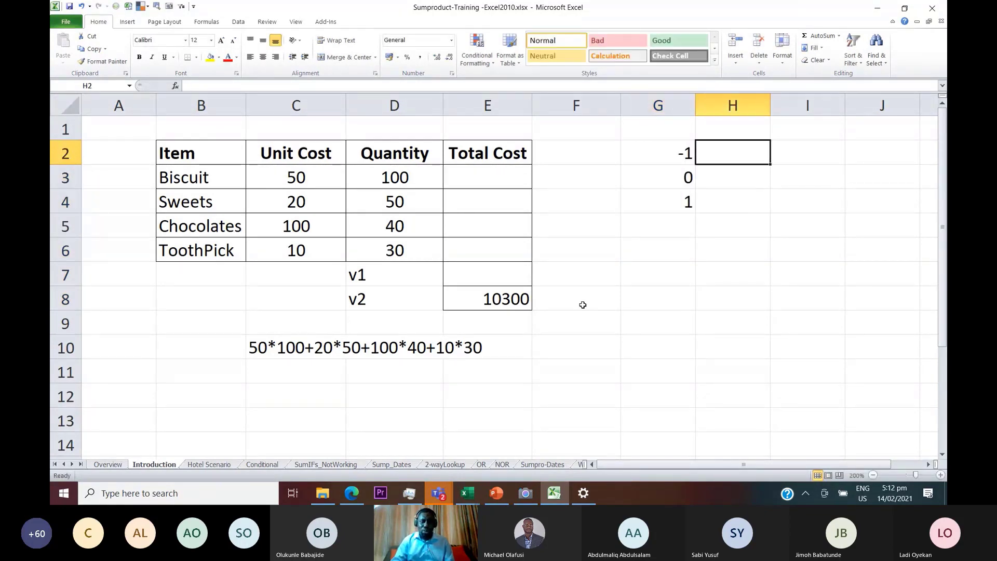
type("=sign")
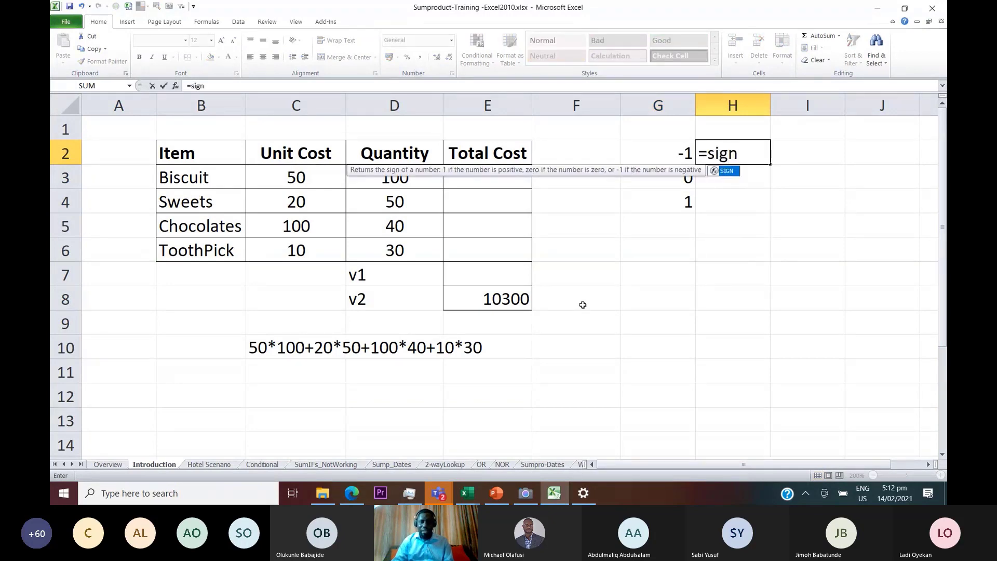
key("Tab")
key("Left")
type(")")
key("ctrl+Return")
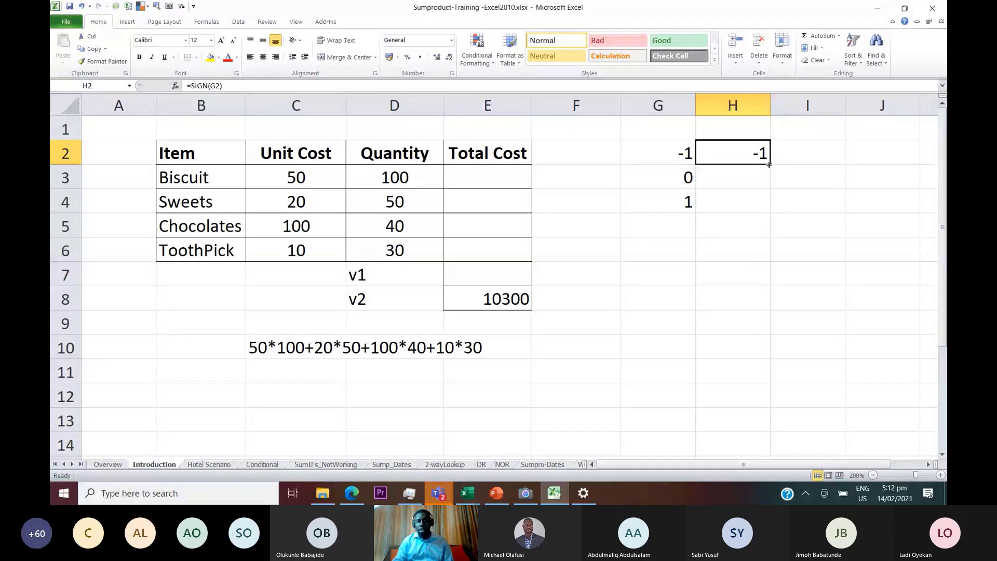
left_click_drag(768, 164, 768, 211)
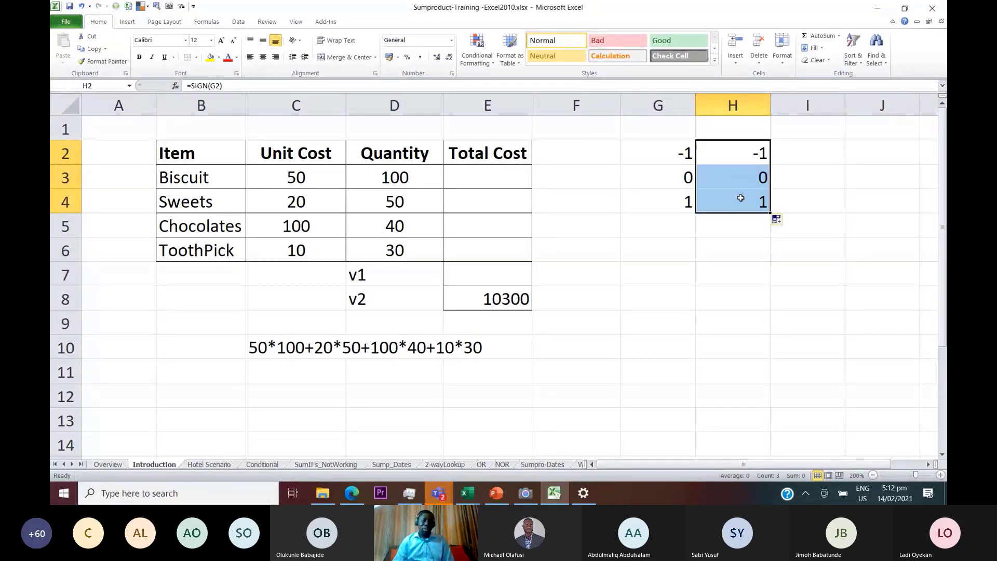
Change the test numbers to 4 in cell G4 and -1950055 in cell G2
left_click(669, 201)
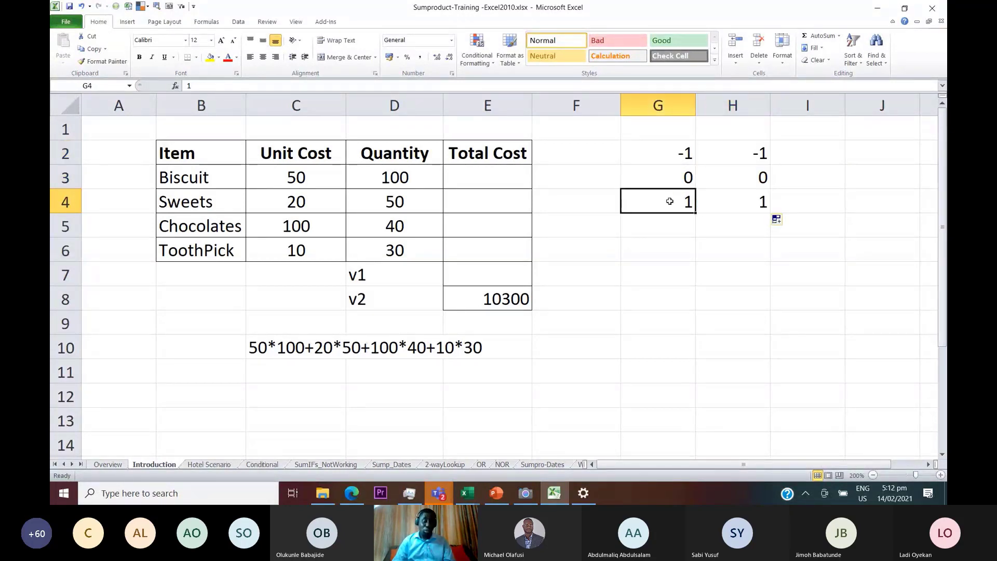
type("4")
key("Return")
key("Up")
key("Up")
key("Up")
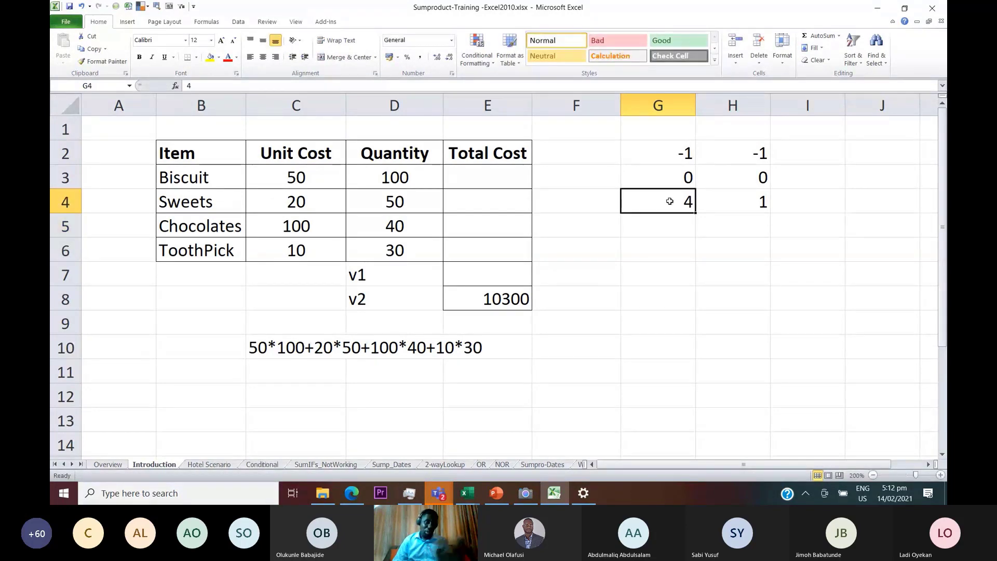
type("-1950055")
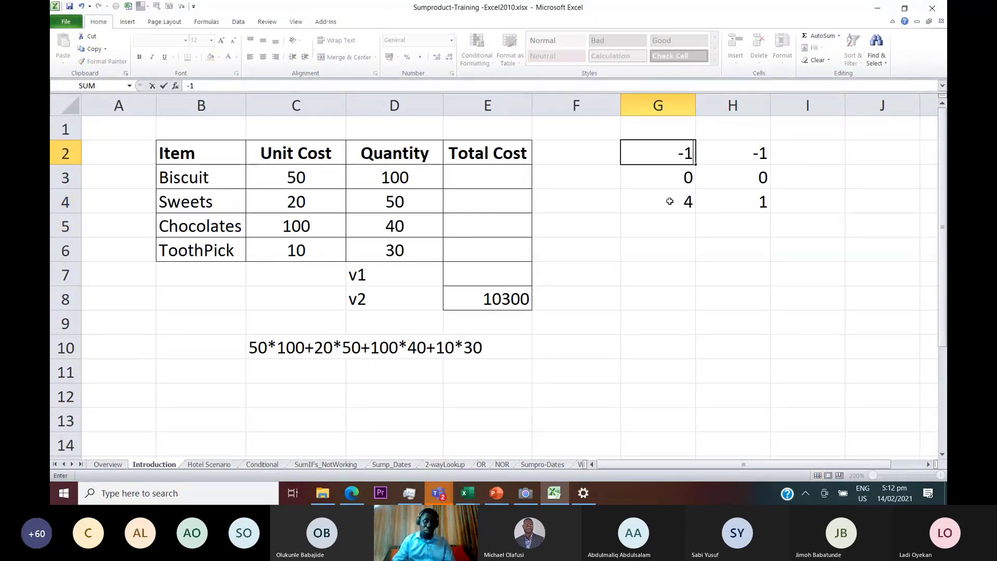
key("Return")
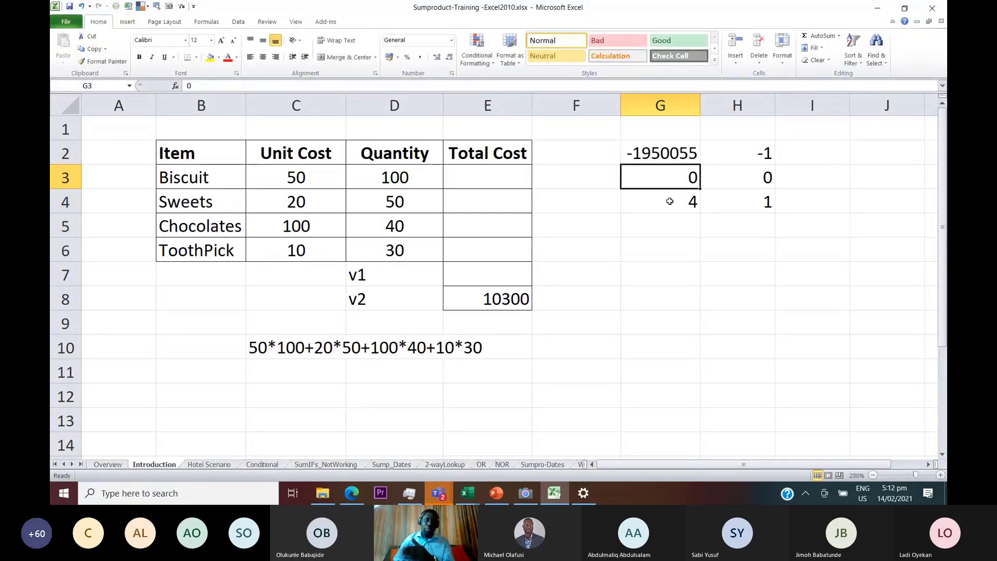
Enter the Boolean values TRUE in cell G8 and FALSE in cell G9
key("Down")
key("Down")
key("Down")
key("Down")
key("Down")
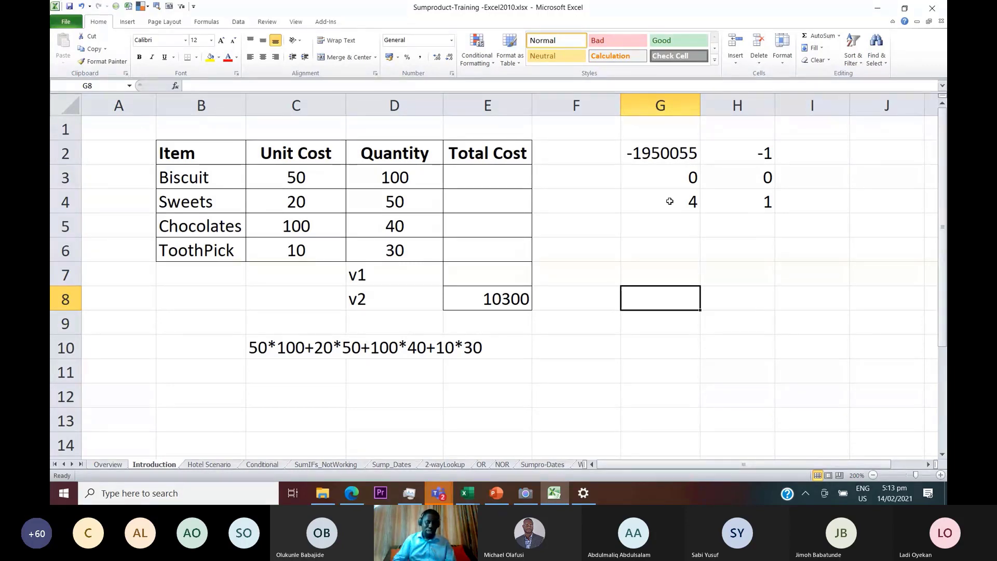
type("true")
key("Return")
type("false")
key("Return")
Enter =SIGN(G8) in cell H8 and copy the formula to H9
key("Up")
key("Up")
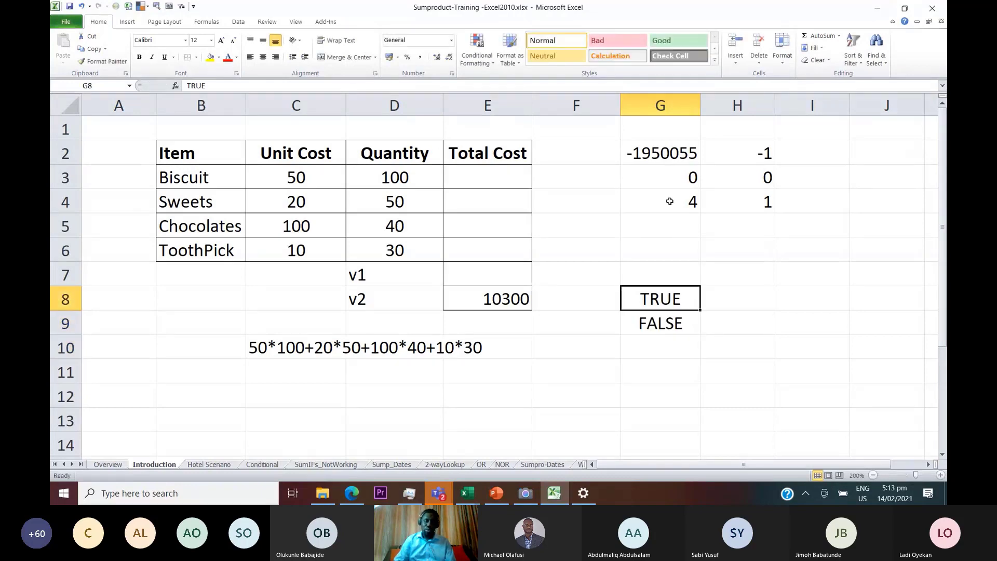
key("Right")
type("=sign")
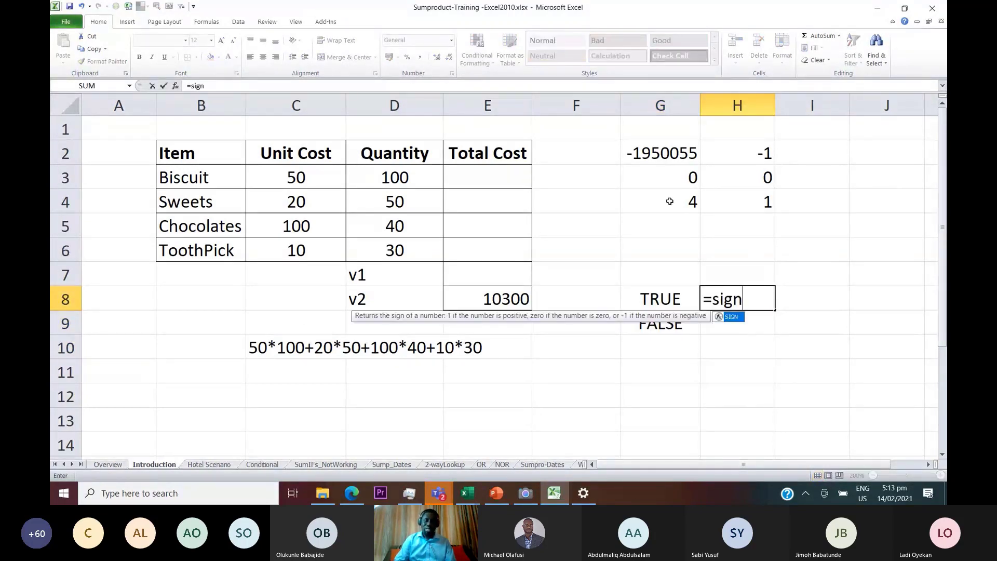
key("Tab")
key("Left")
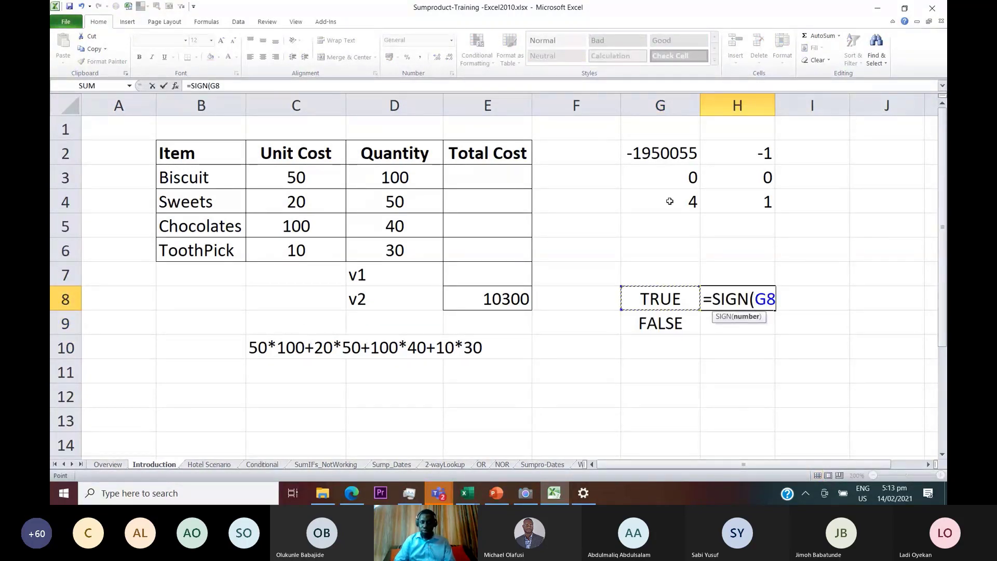
type(")")
key("ctrl+Return")
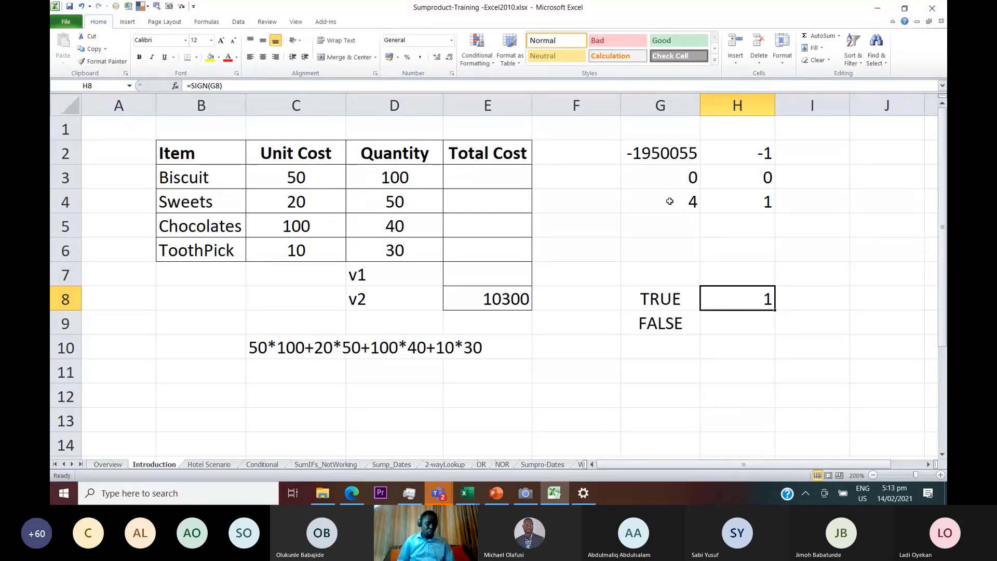
key("ctrl+c")
key("Down")
key("ctrl+v")
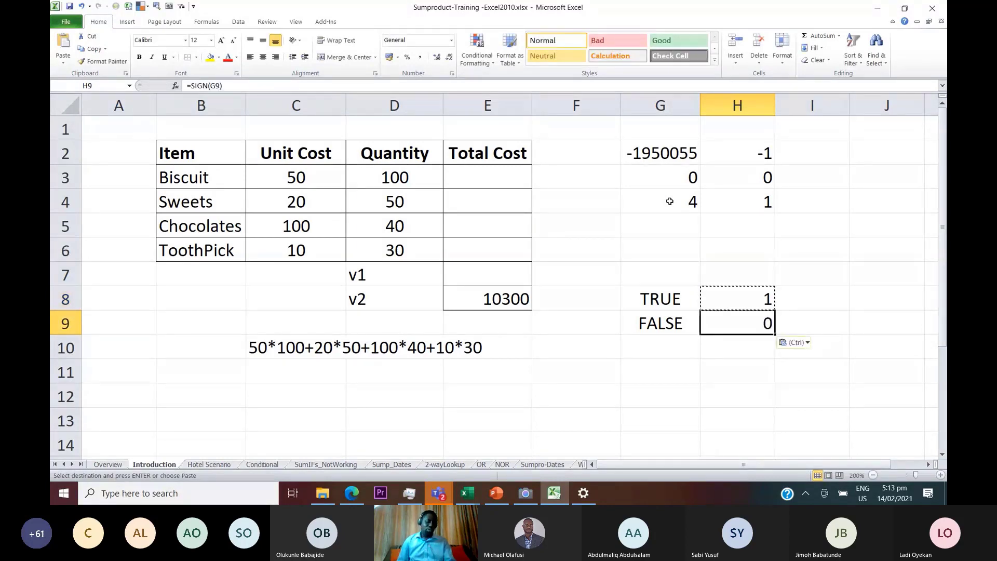
key("Escape")
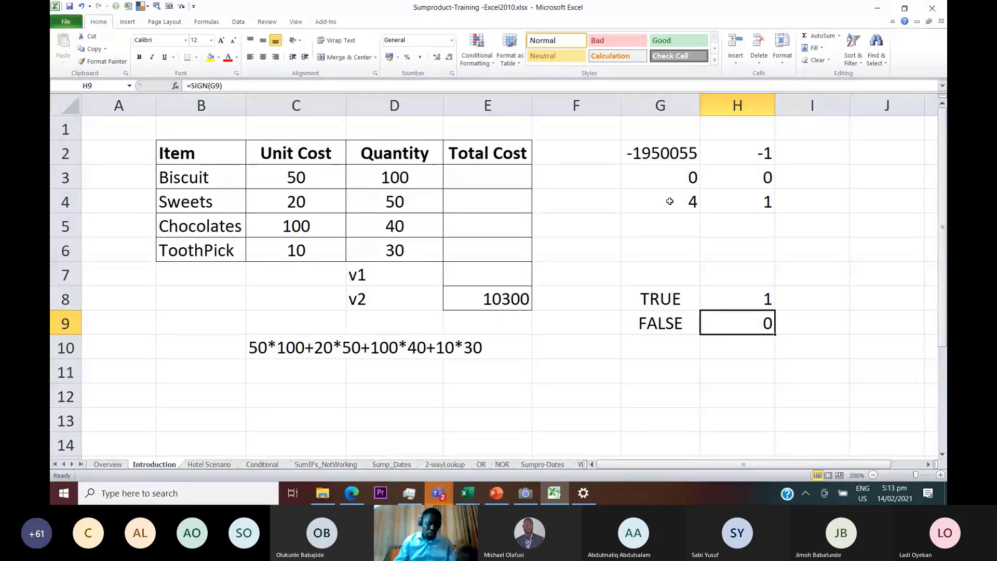
In the SUMPRODUCT formula in C15 of the Conditional sheet, replace the 1* before the C4:C13>1993 condition with the SIGN function
left_click(211, 466)
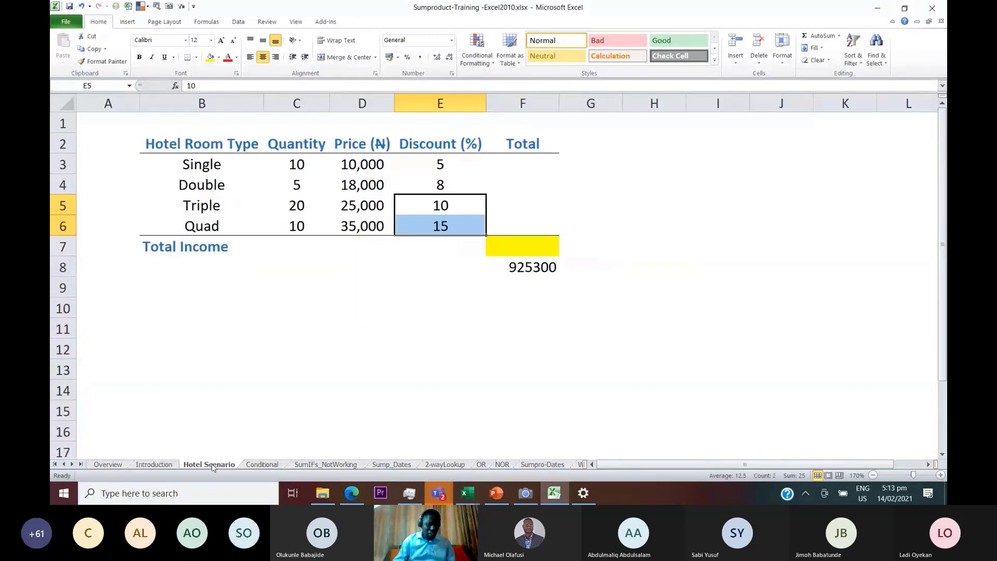
left_click(261, 465)
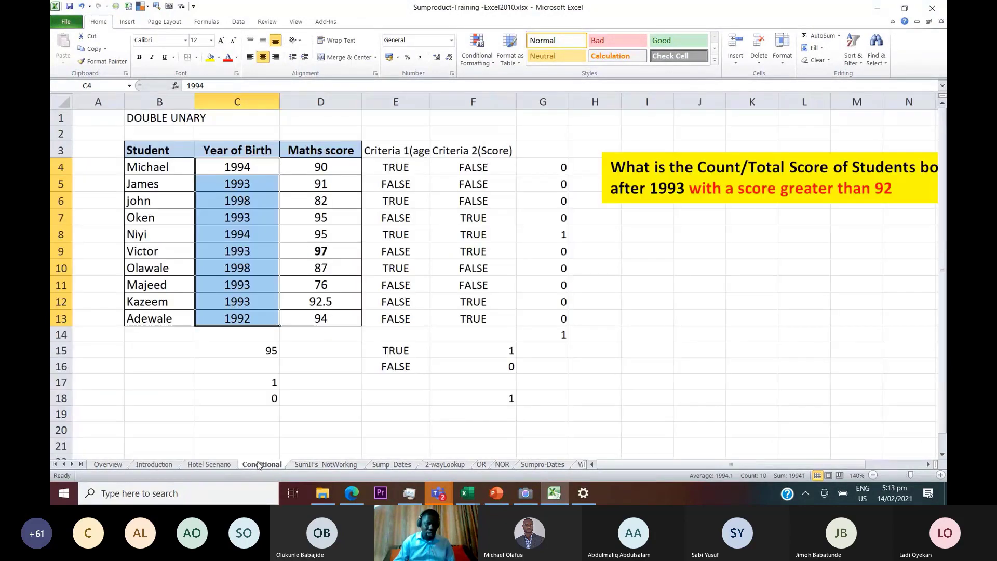
left_click(268, 351)
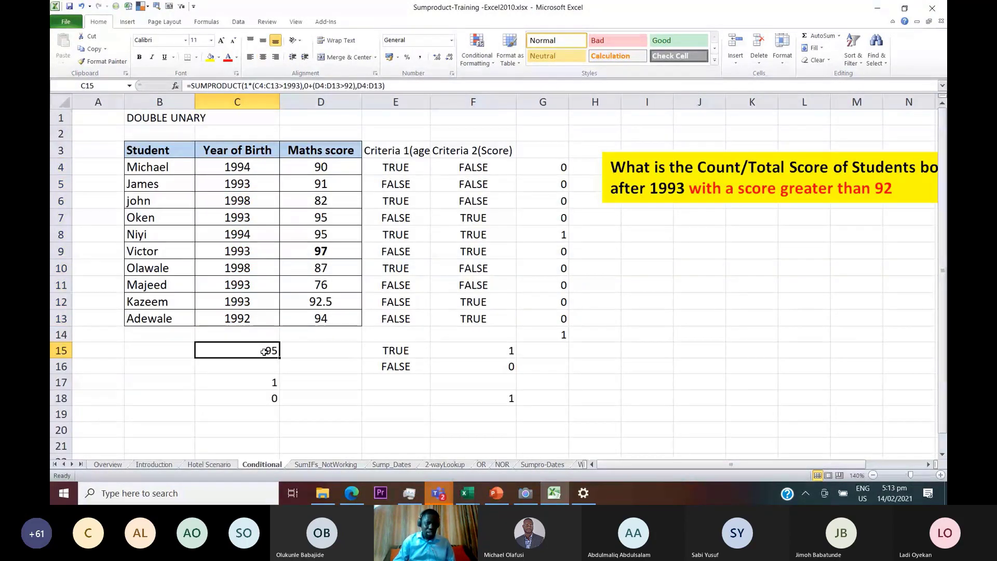
left_click(252, 87)
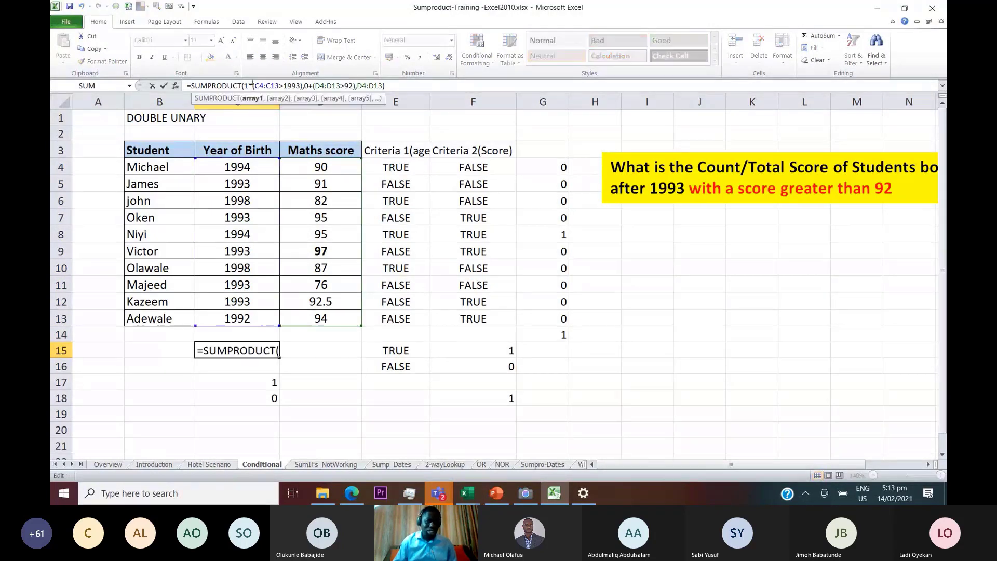
key("BackSpace")
key("BackSpace")
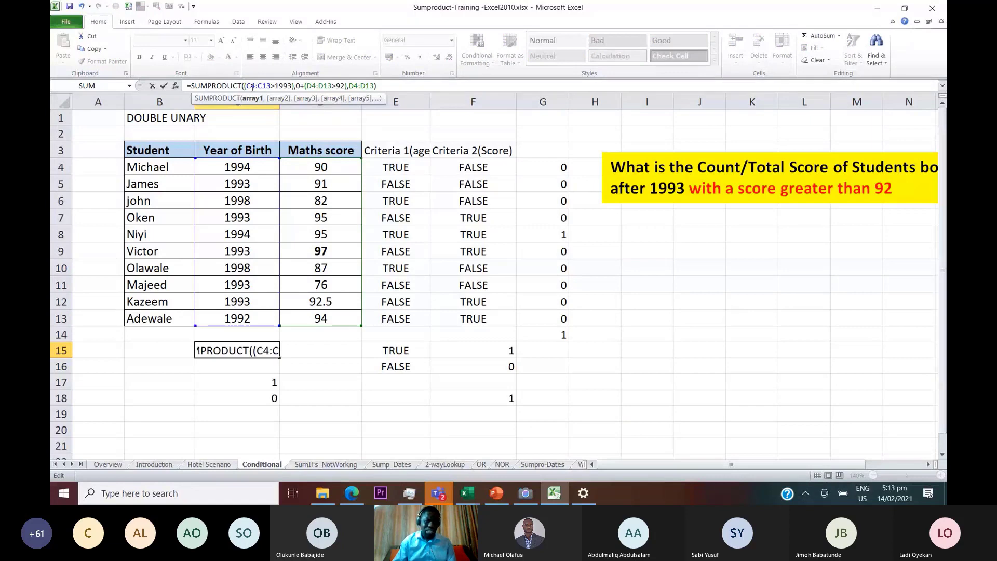
type("sign")
key("Tab")
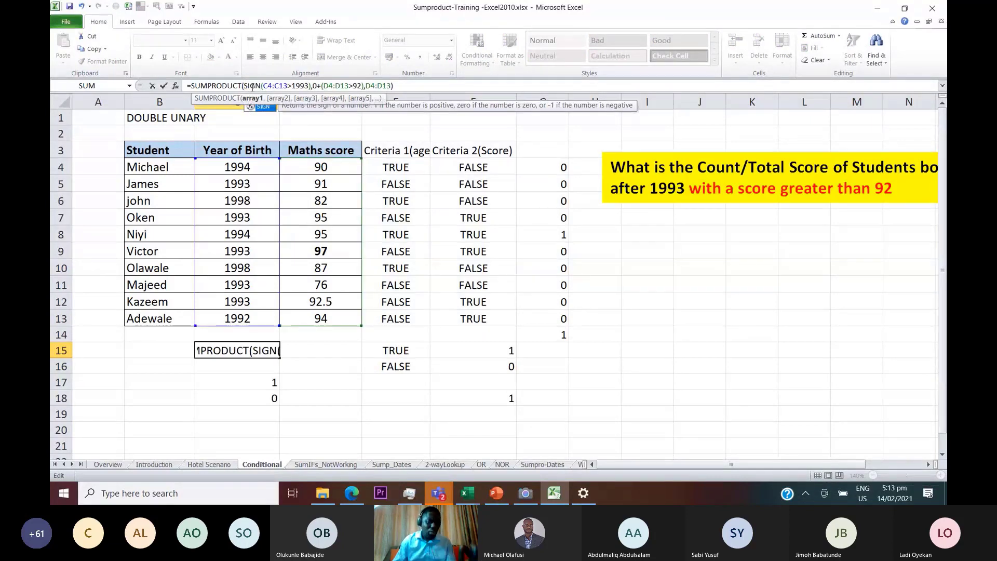
Replace the 0+ before the D4:D13>92 condition in C15 with SIGN and commit the formula
left_click(319, 87)
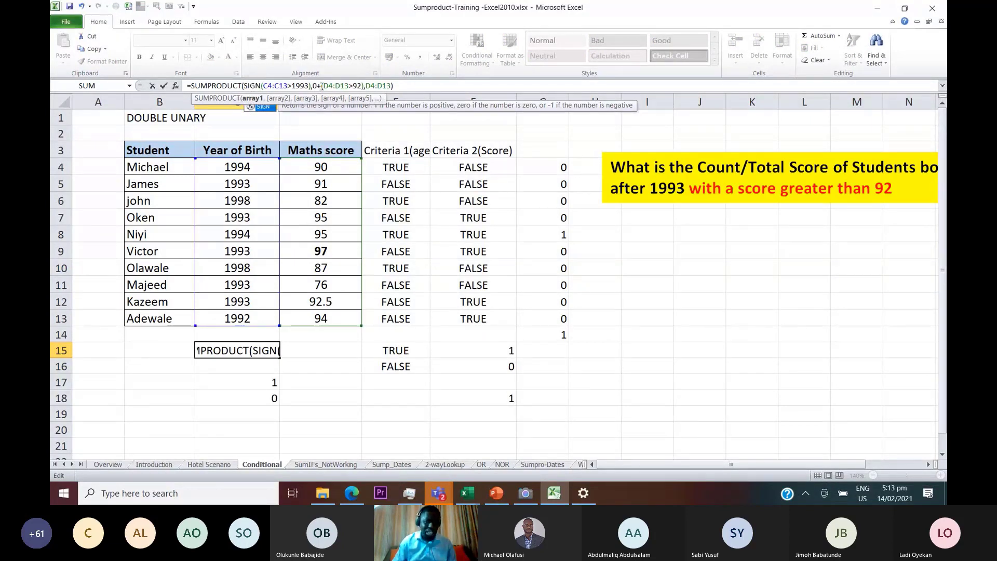
key("BackSpace")
key("BackSpace")
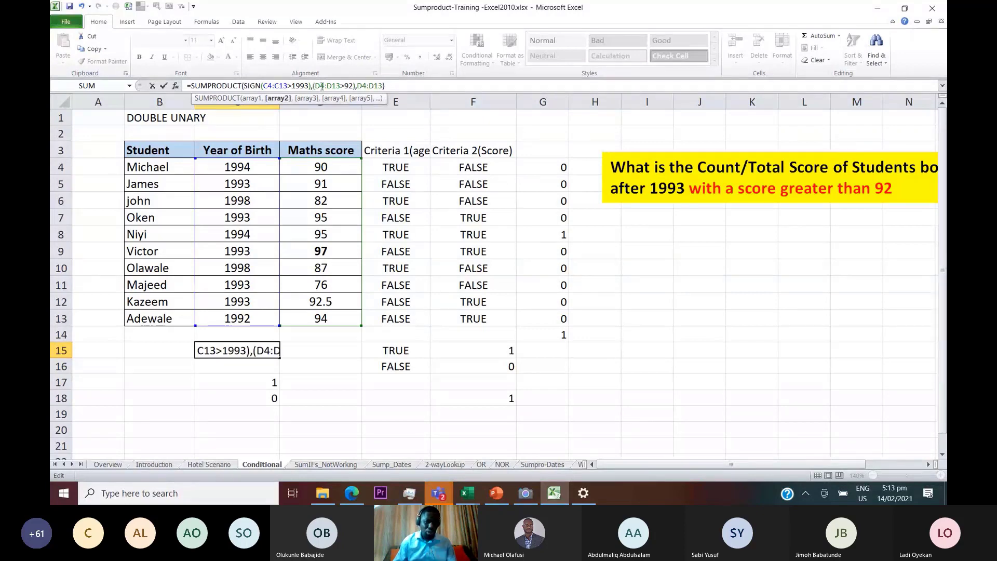
type("SIGN")
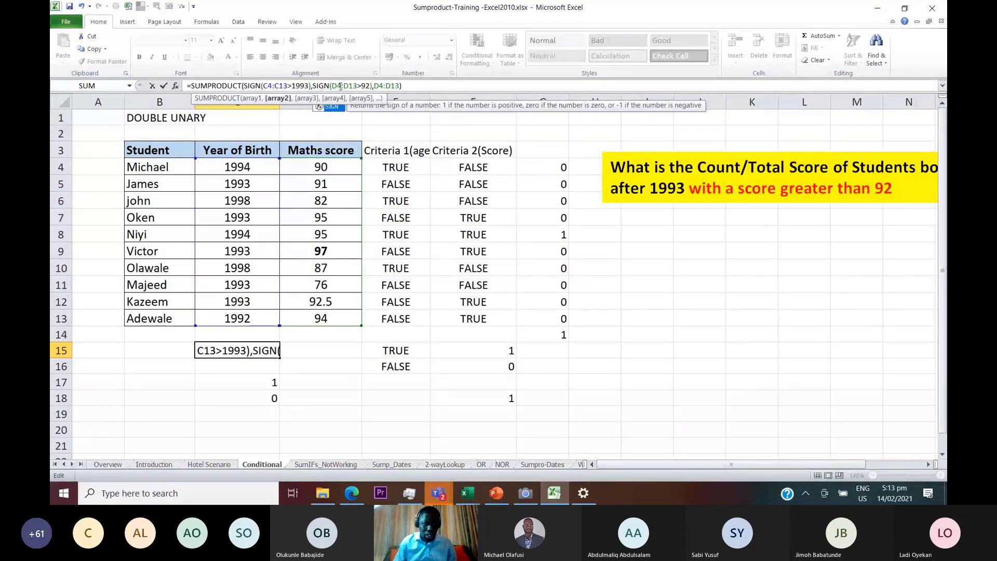
key("Return")
key("Up")
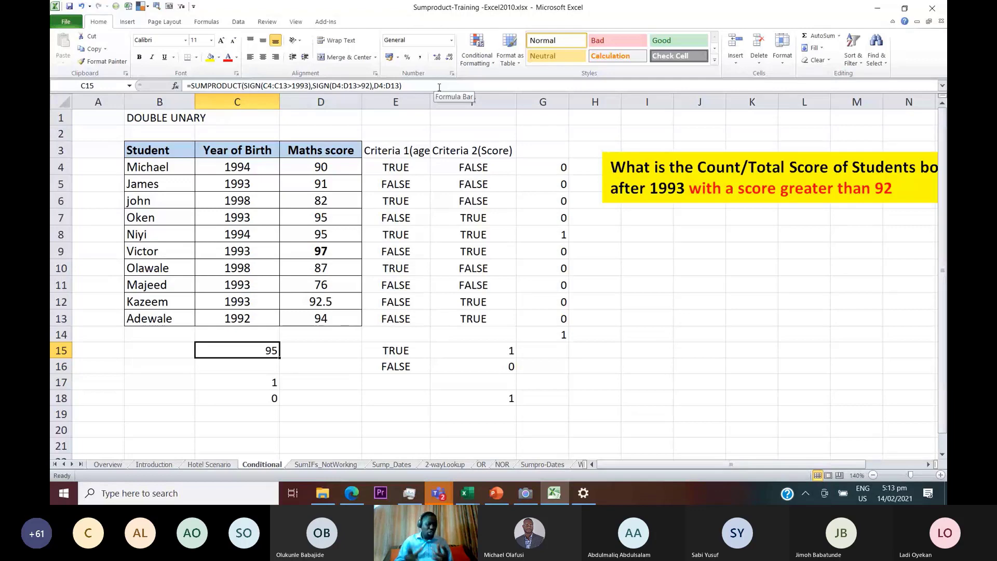
Switch to the PowerPoint presentation and replace the bullet "Guess if you can" on slide 6 with "SIGN function"
key("alt+Tab")
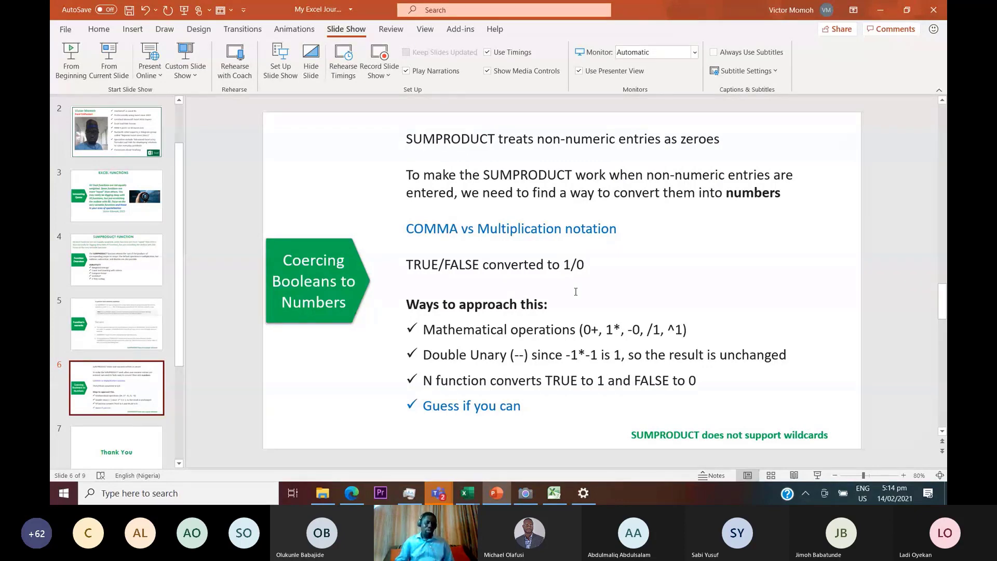
left_click(529, 409)
left_click_drag(529, 409, 435, 408)
type("SlGN function")
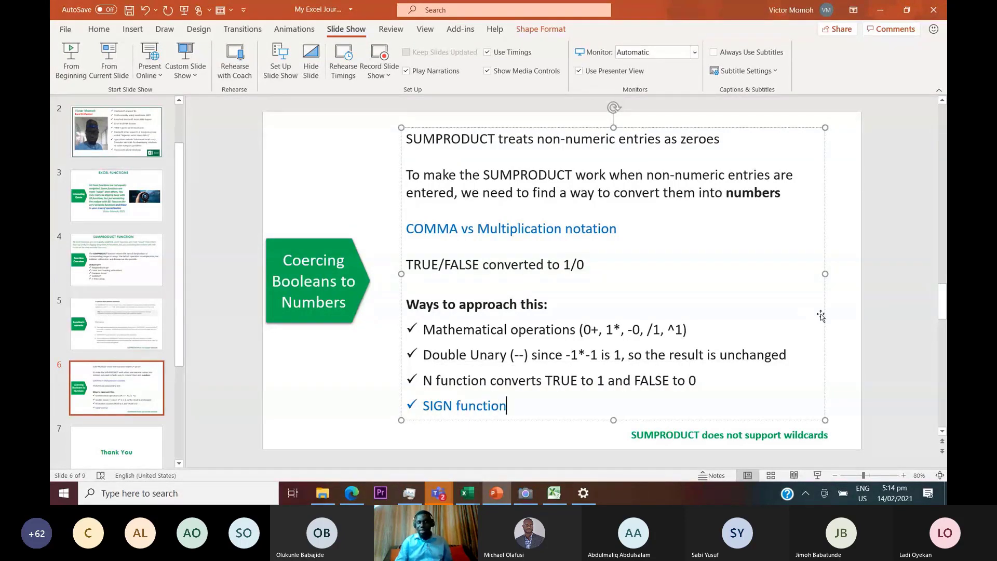
left_click(842, 333)
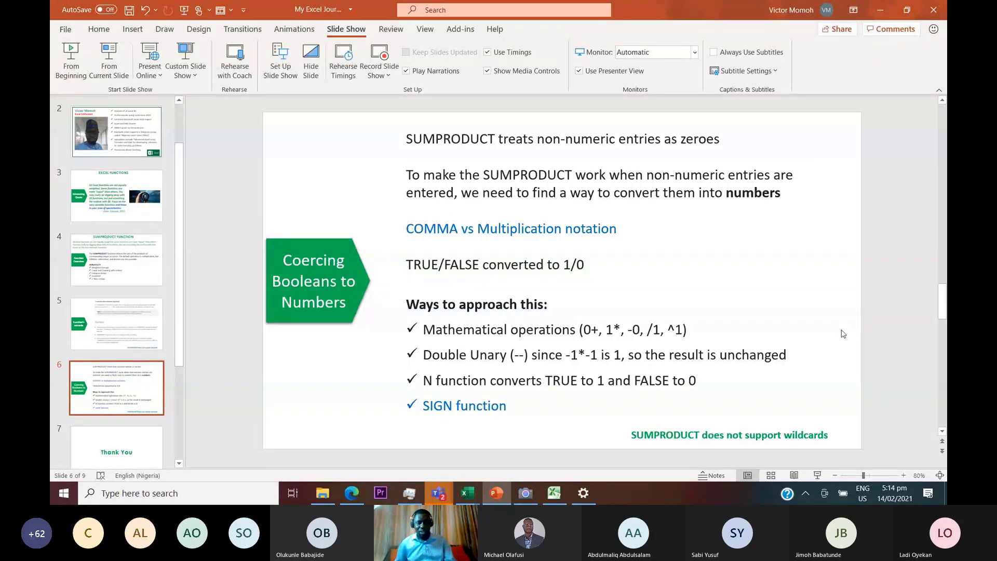
Switch to the Excel workbook and open the 2-wayLookup sheet
key("alt+Tab")
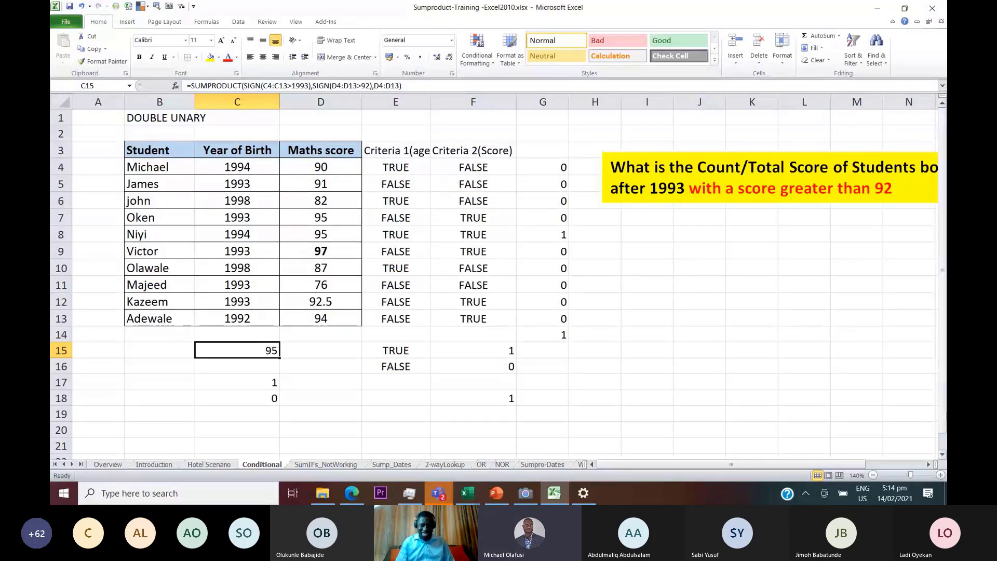
left_click(445, 464)
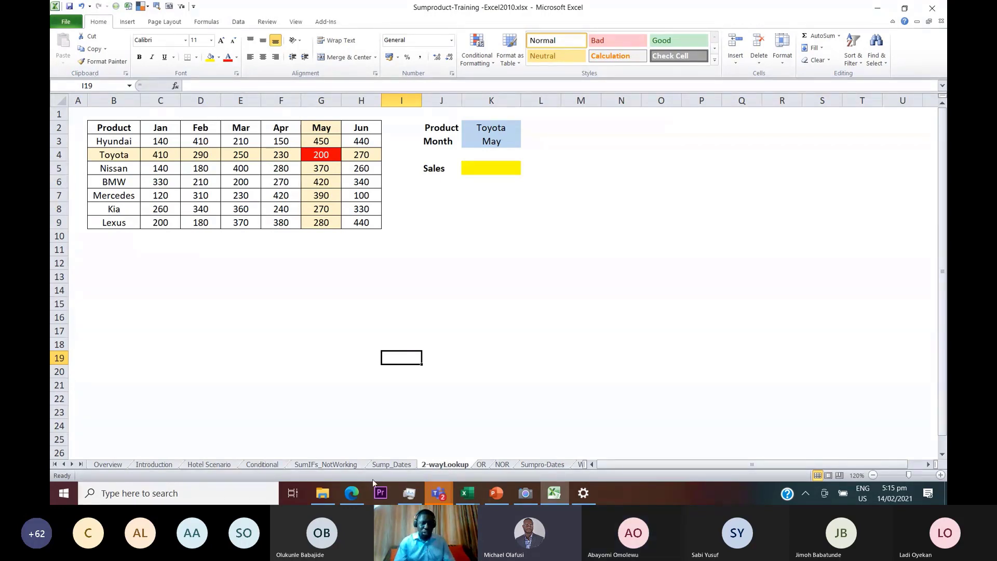
Switch to the Edge browser and open the Google home page in a new tab
left_click(355, 496)
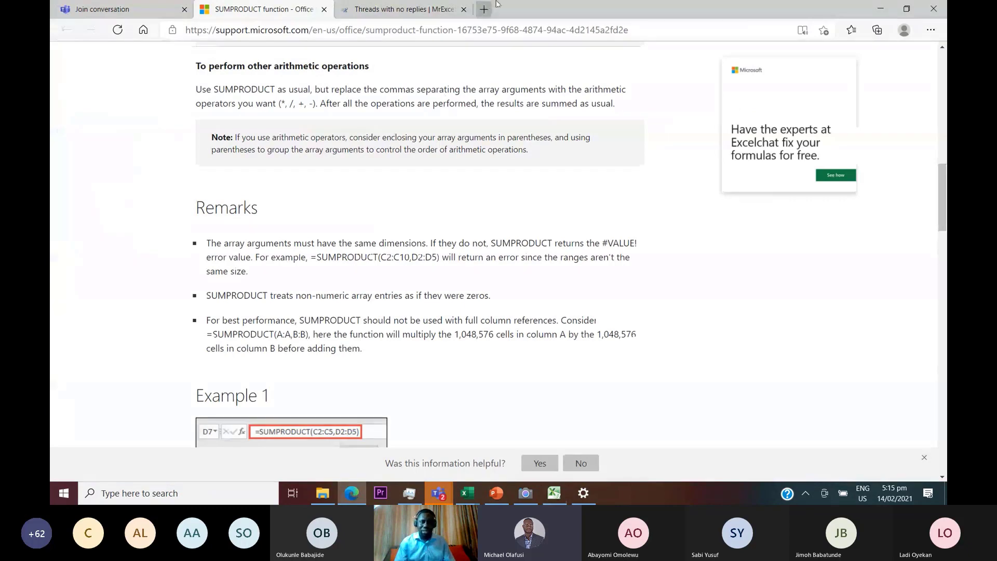
left_click(486, 9)
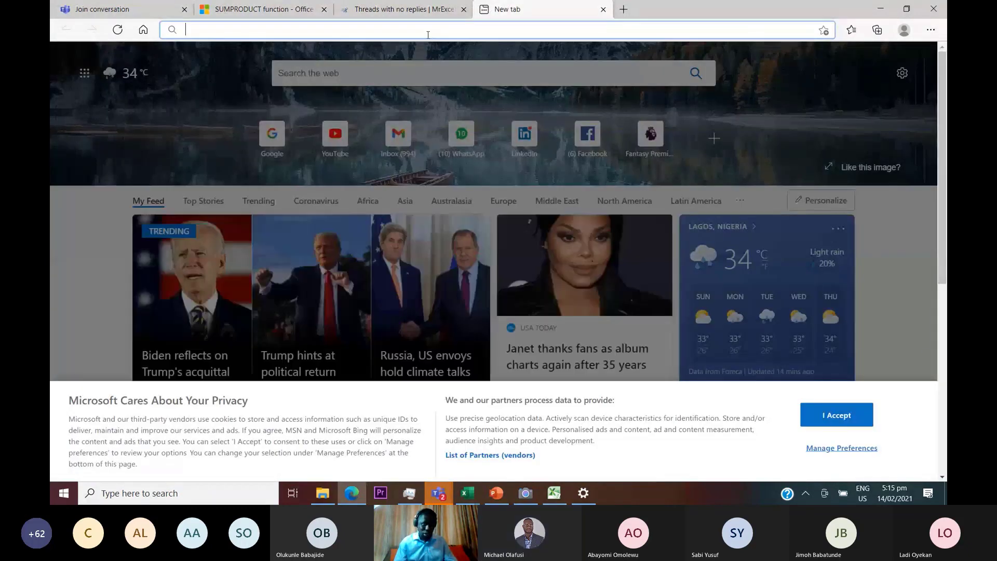
left_click(428, 34)
type("google")
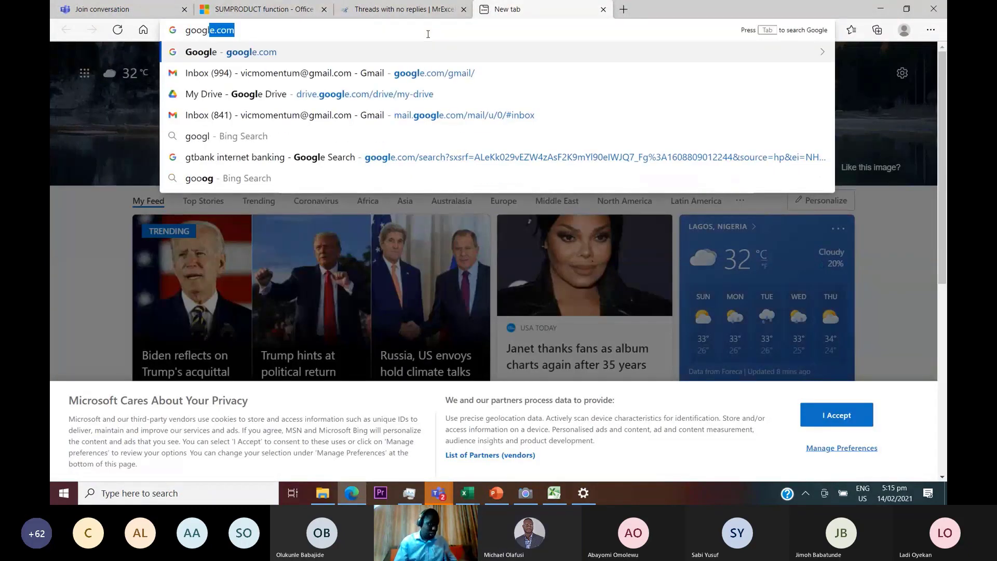
key("Return")
Search Google for "EOMONTH support.microsoft"
type("EOMONTH ")
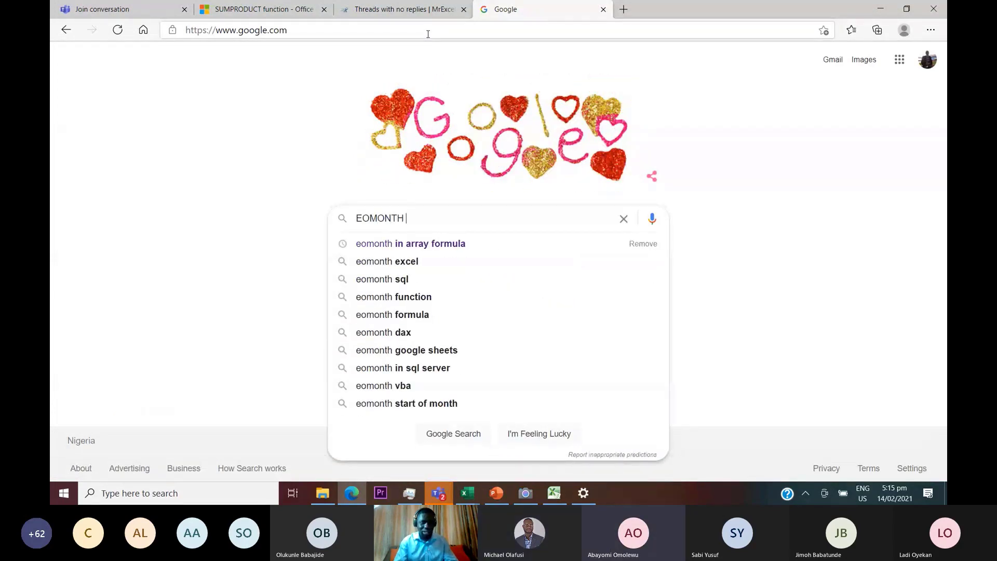
type("su")
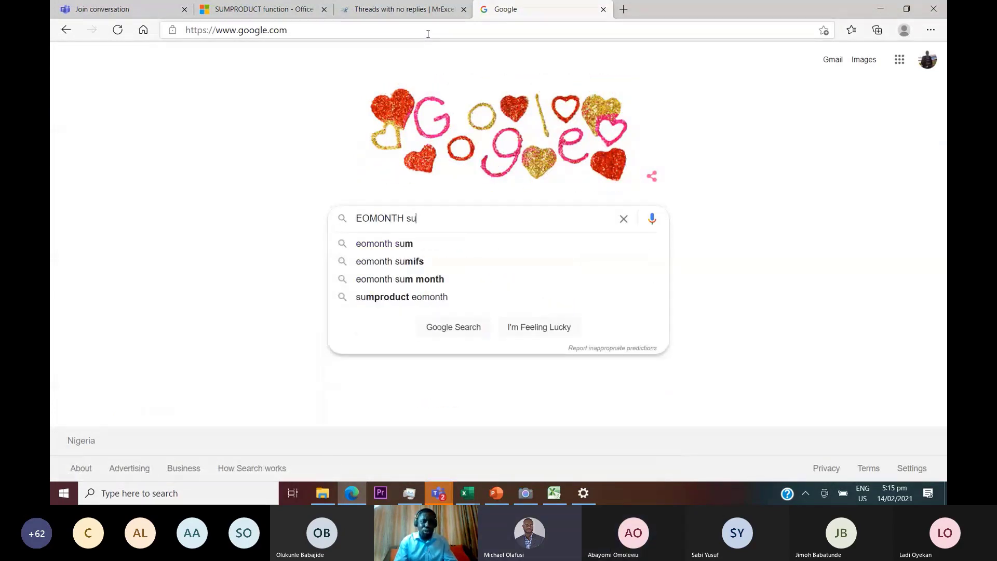
key("BackSpace")
key("BackSpace")
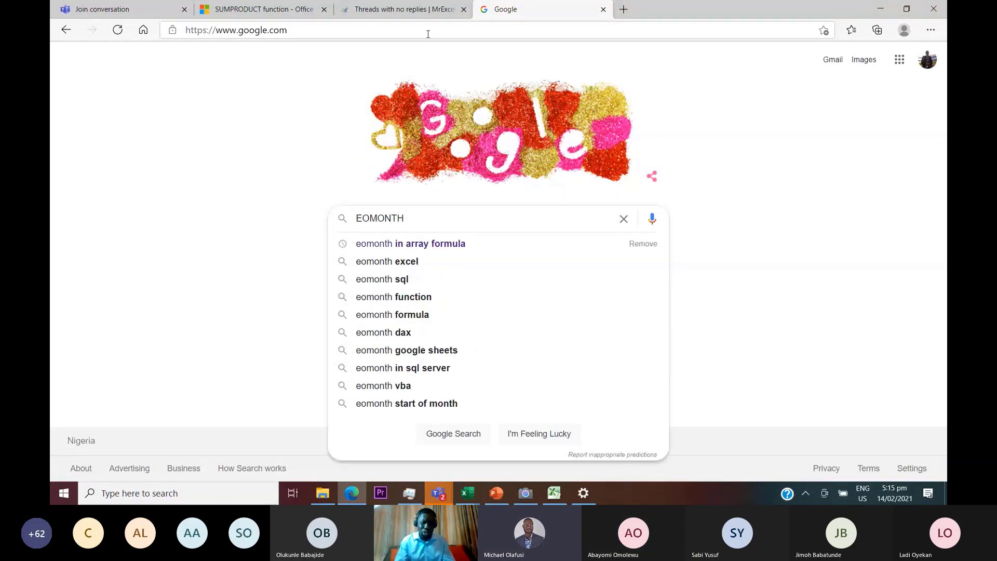
type("suppor")
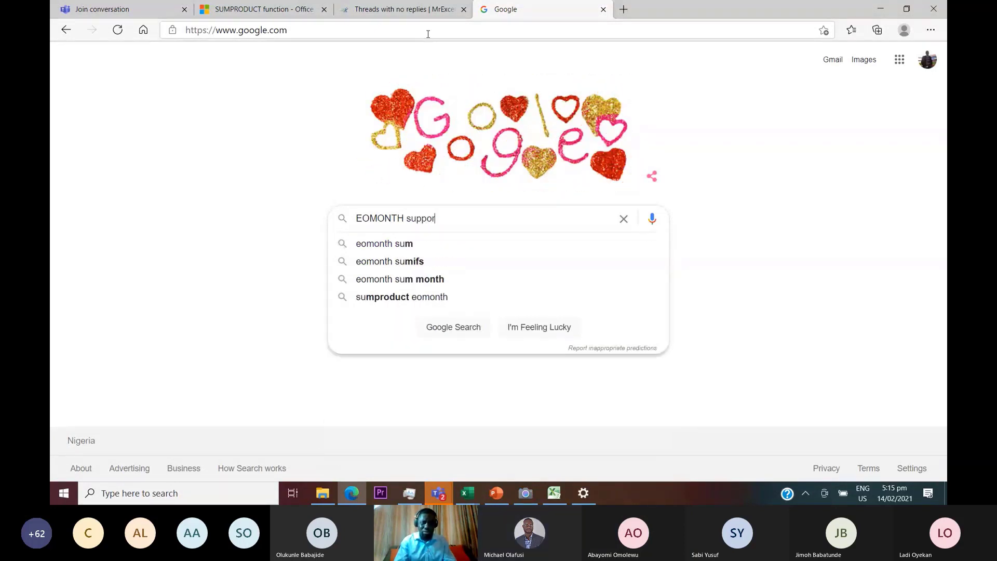
type("t.microsoft")
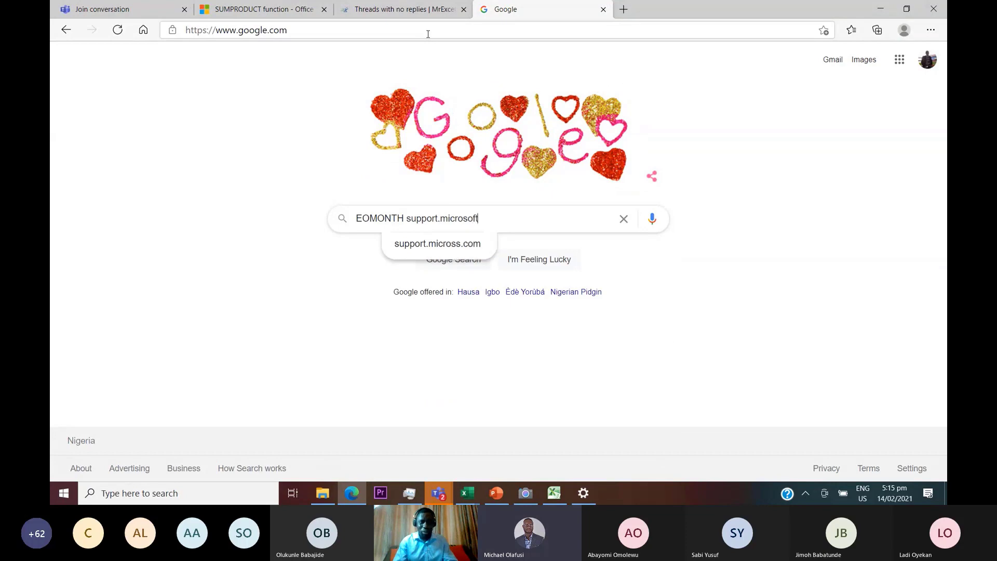
key("Return")
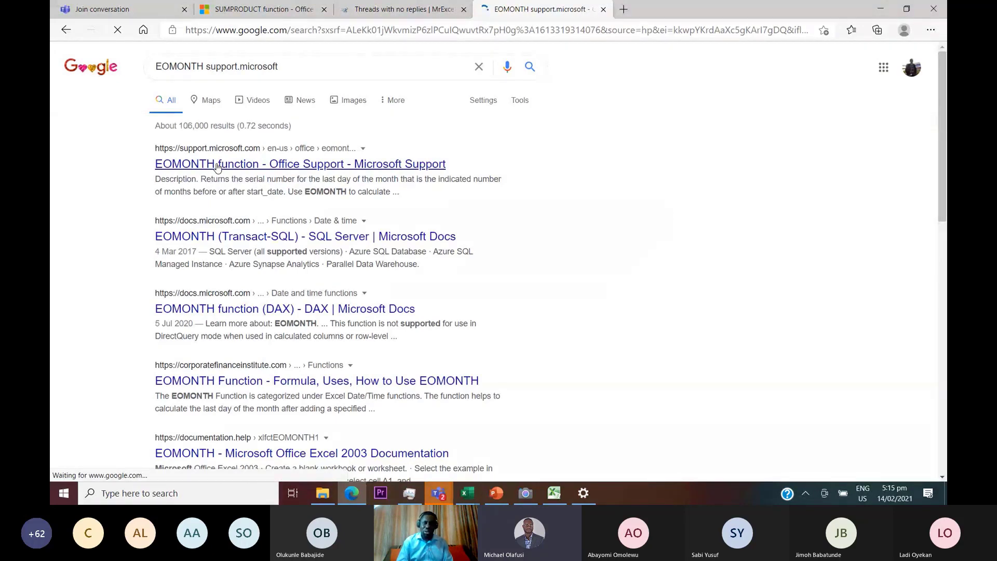
Open the Microsoft Support article on the EOMONTH function and review its syntax, arguments and remarks
left_click(217, 165)
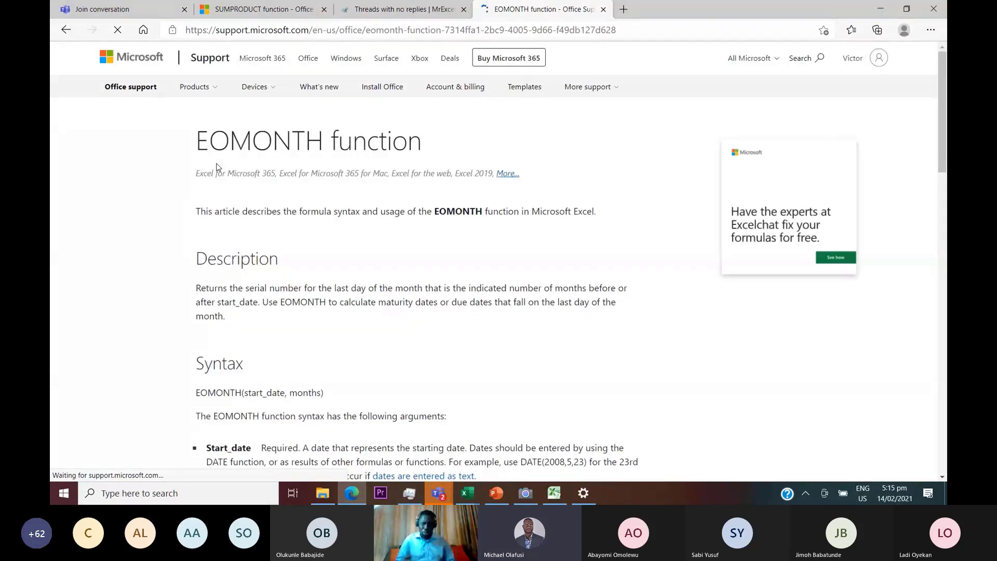
left_click_drag(939, 150, 945, 266)
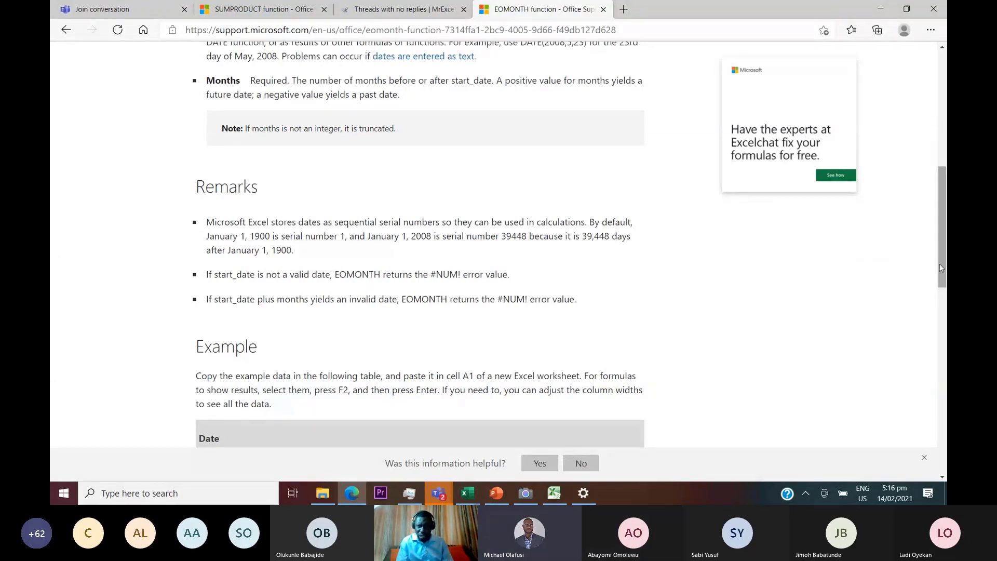
left_click_drag(940, 264, 944, 238)
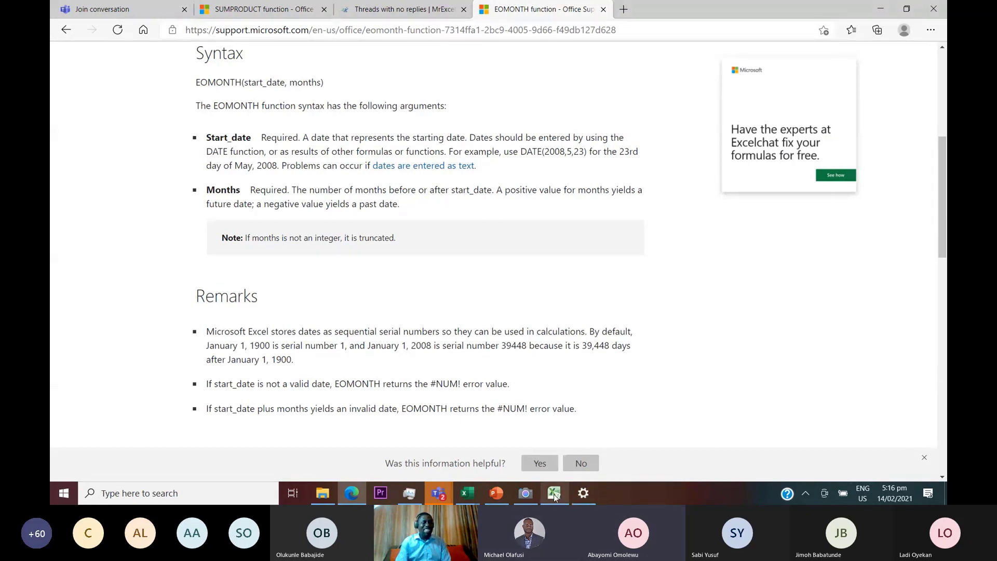
Switch back to the Excel workbook and set the zoom of the 2-wayLookup sheet to 160%
mouse_move(554, 496)
left_click(553, 457)
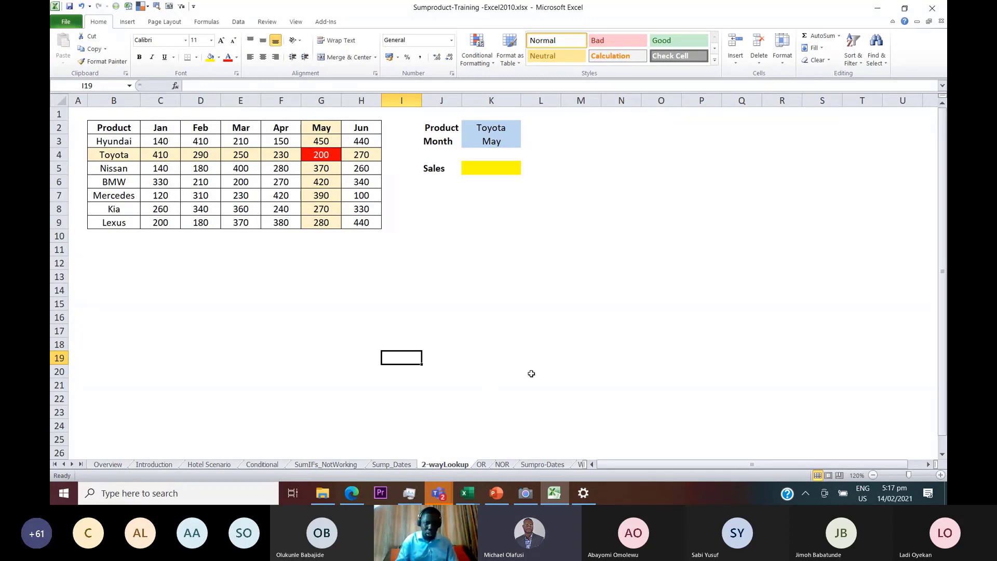
left_click(432, 280)
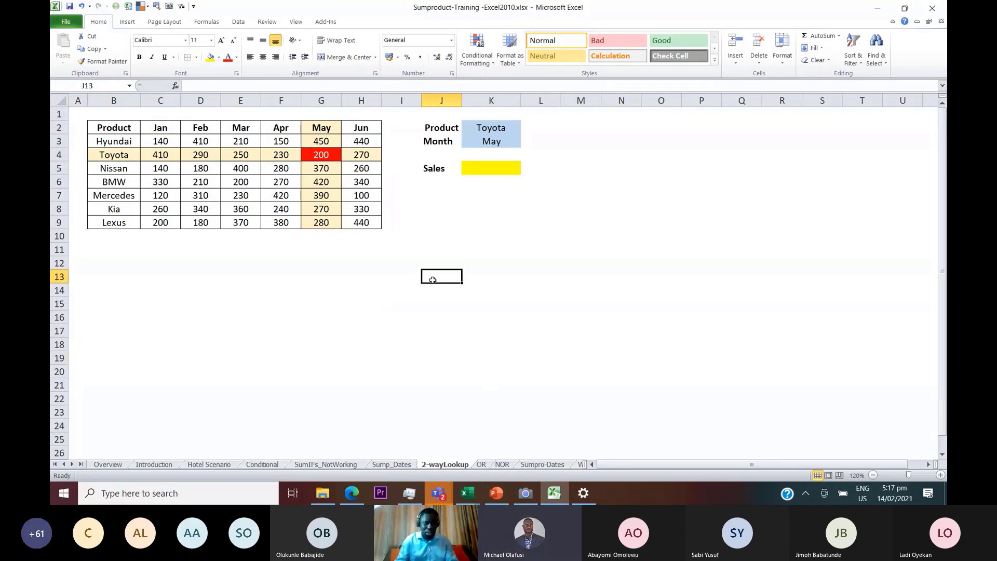
left_click(939, 475)
left_click(940, 476)
left_click(940, 475)
left_click(939, 475)
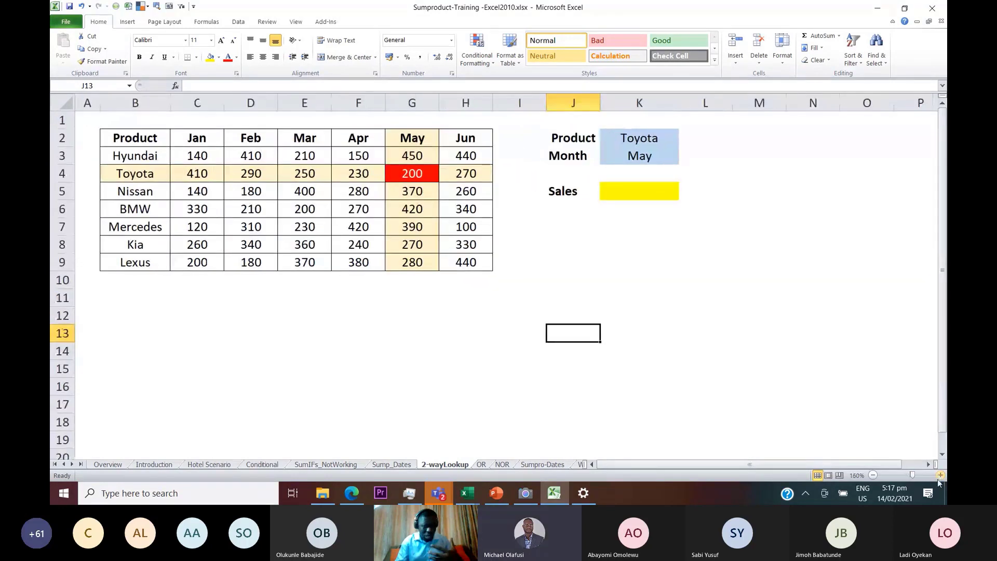
Enter the sample numbers 3.4, 4.5, 4.7, -3.5 and -6.5 in cells H13 to H17 below the sales table
left_click(483, 332)
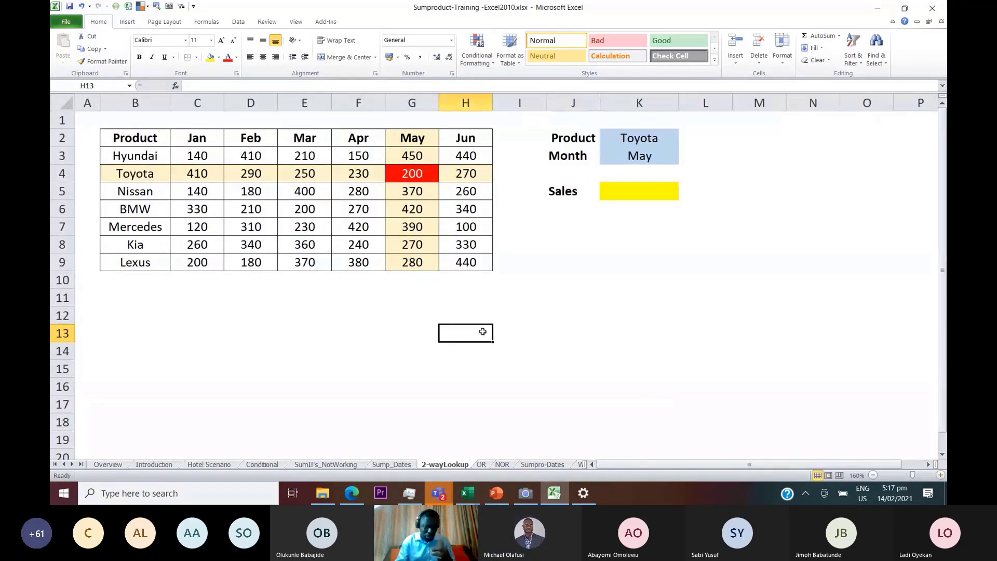
type("344")
key("Return")
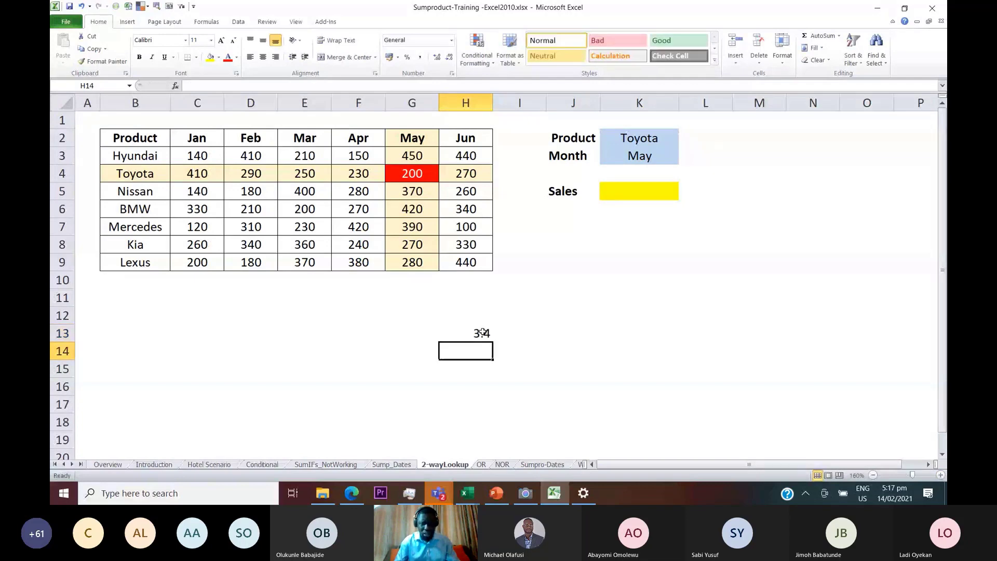
type("4.5")
key("Return")
type("4.7")
key("Return")
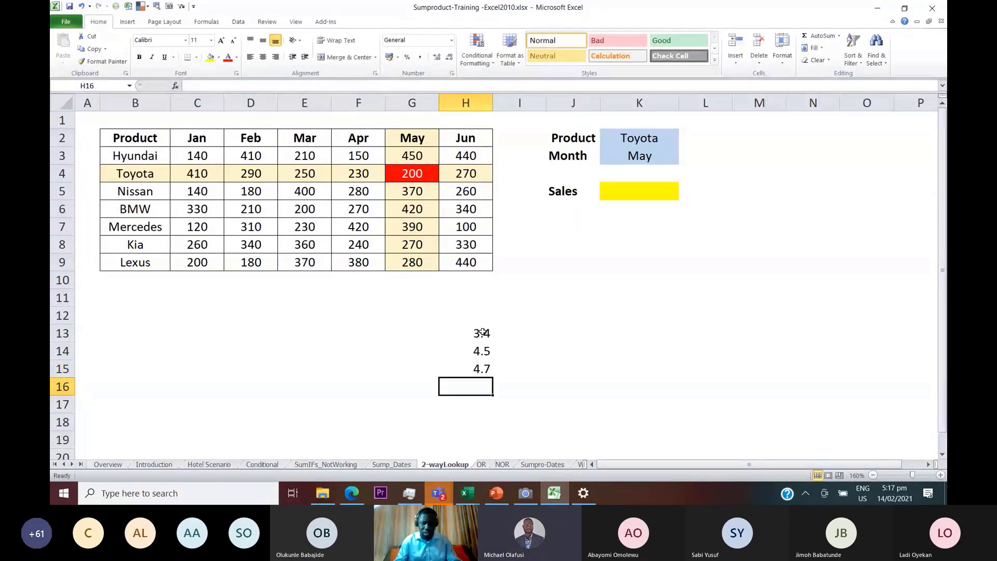
type("-3.5")
key("Return")
type("-6.5")
key("Return")
Enter the formula =INT(H13) in cell I13 beside the first sample number
left_click(482, 332)
key("Right")
type("=int")
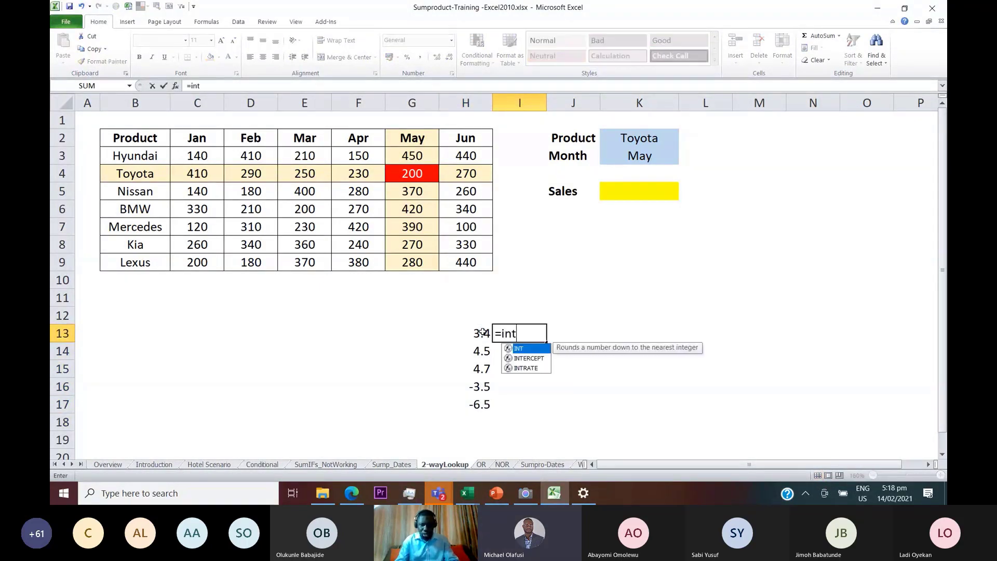
key("Tab")
key("BackSpace")
key("BackSpace")
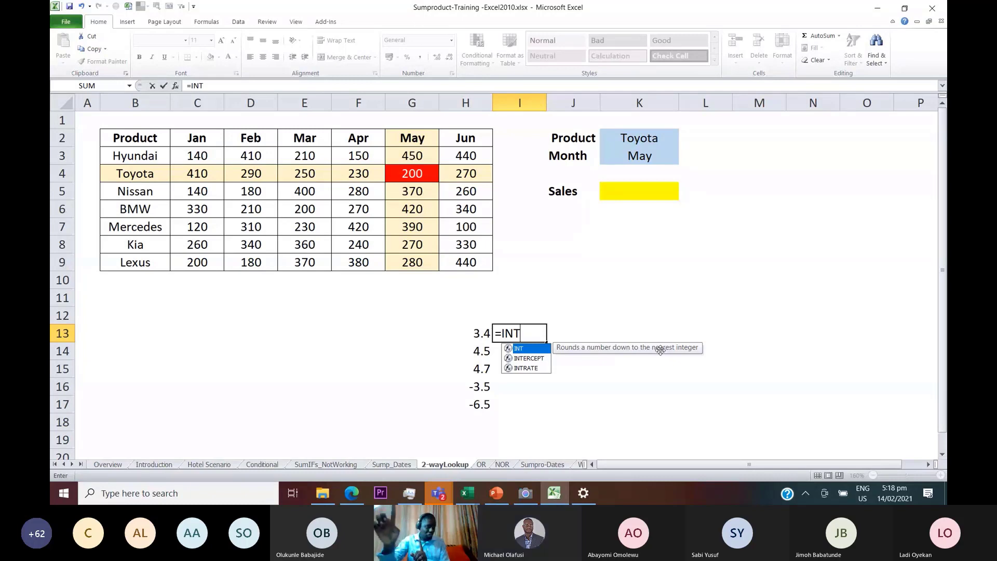
type("(")
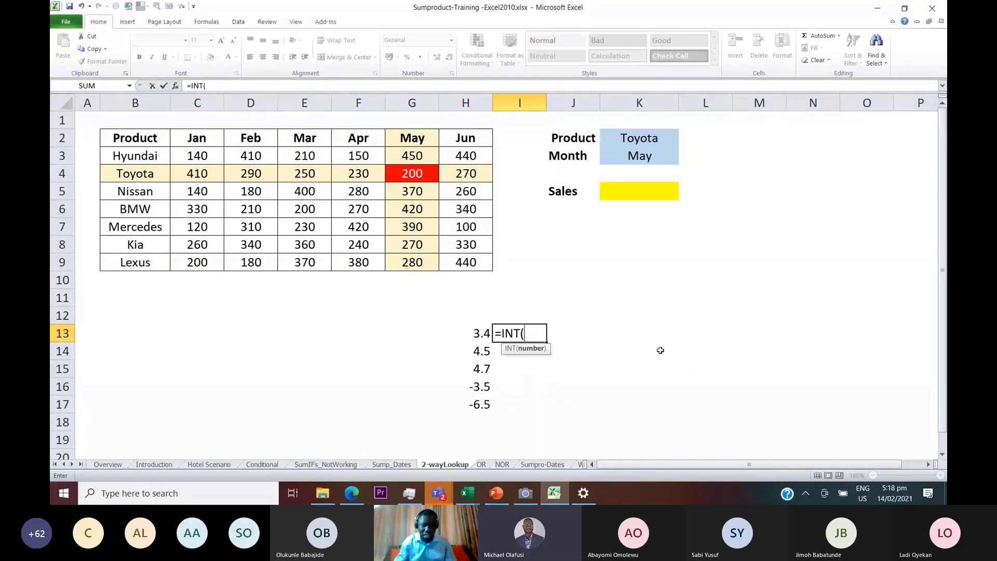
type("H13)")
key("ctrl+Return")
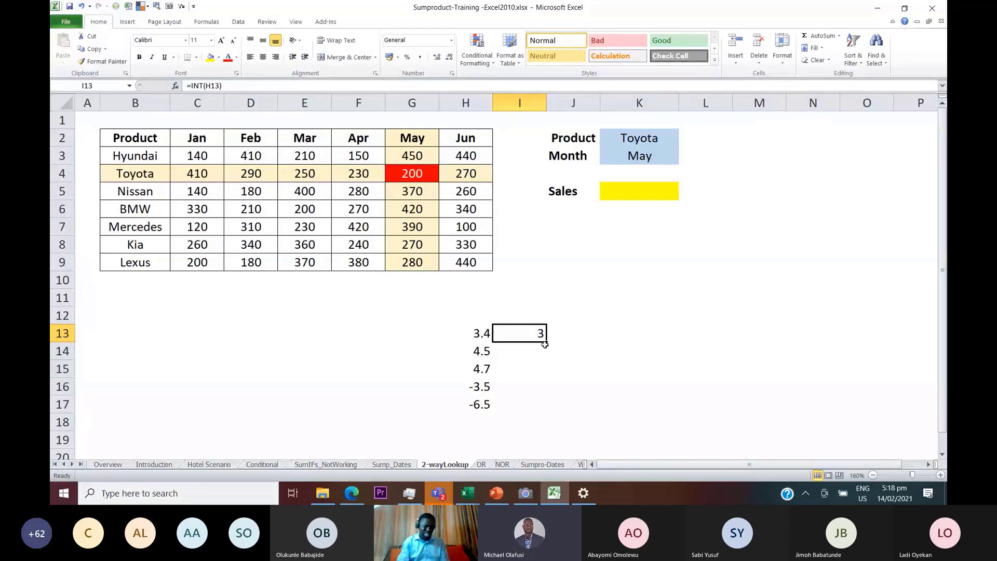
Copy the INT formula from I13 down through I17, covering the positive and the negative sample numbers
left_click_drag(545, 343, 542, 377)
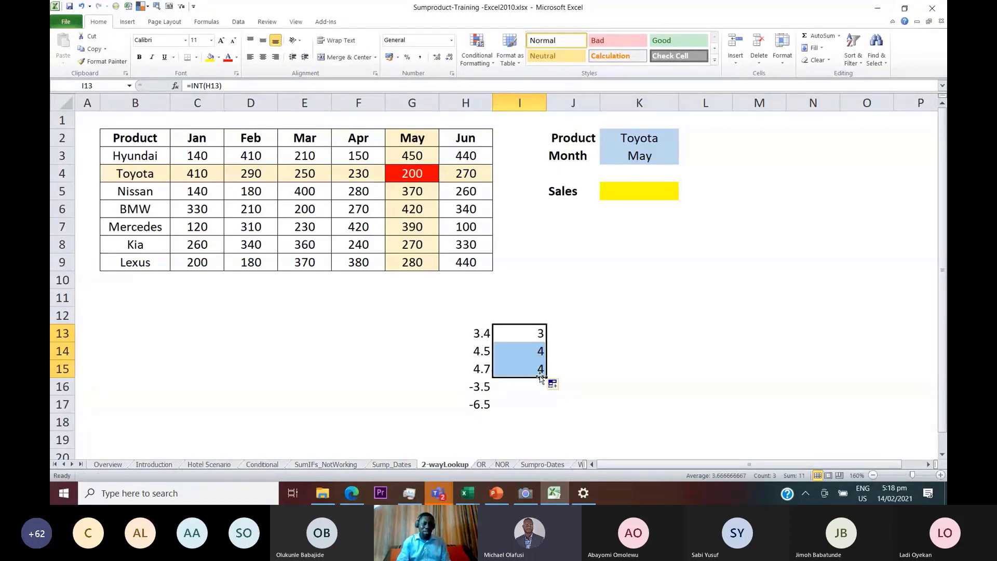
left_click(522, 368)
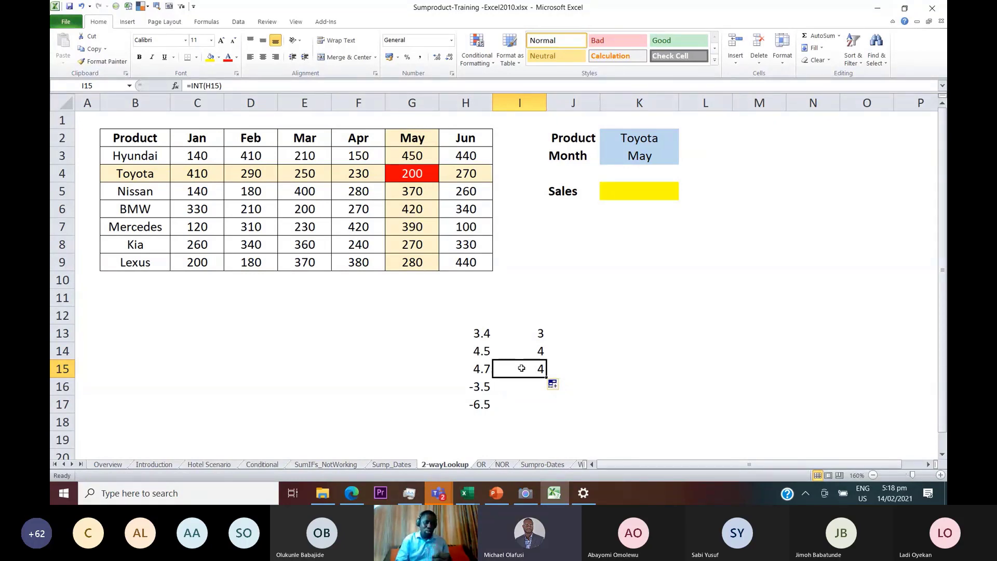
left_click(518, 388)
key("Up")
key("ctrl+c")
key("Down")
key("shift+Down")
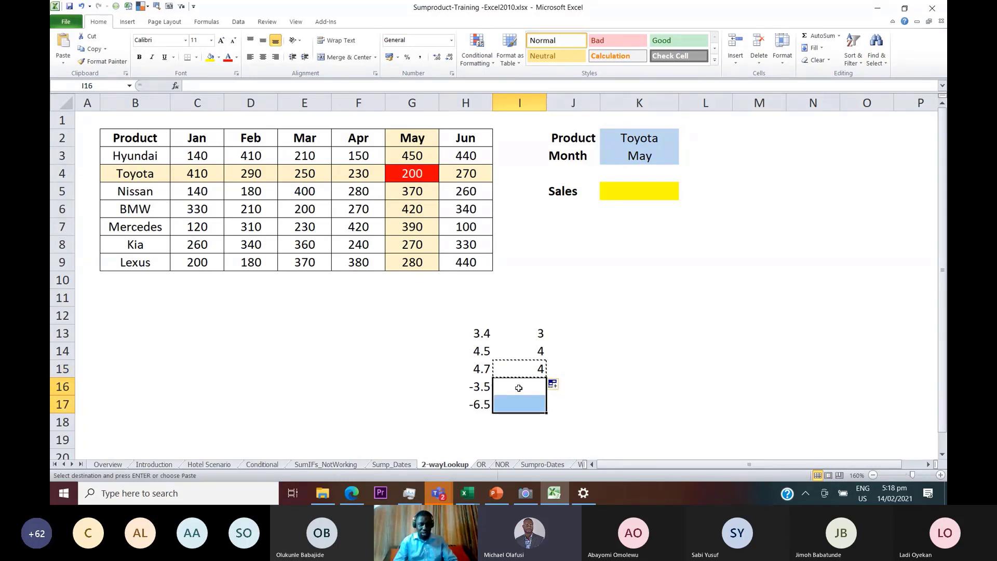
key("ctrl+v")
key("Return")
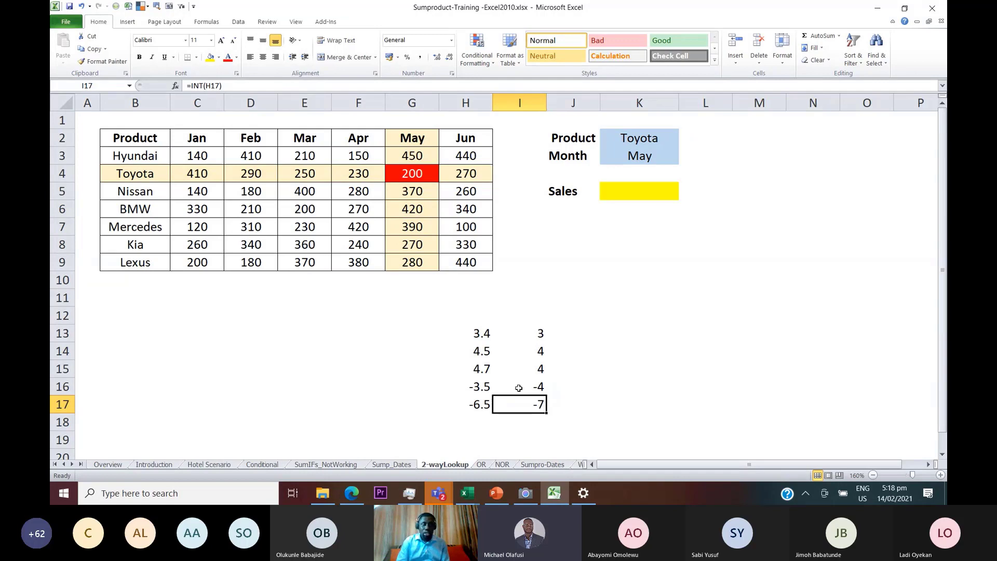
Enter TRUE in cell K11 and FALSE in cell K12
left_click(646, 306)
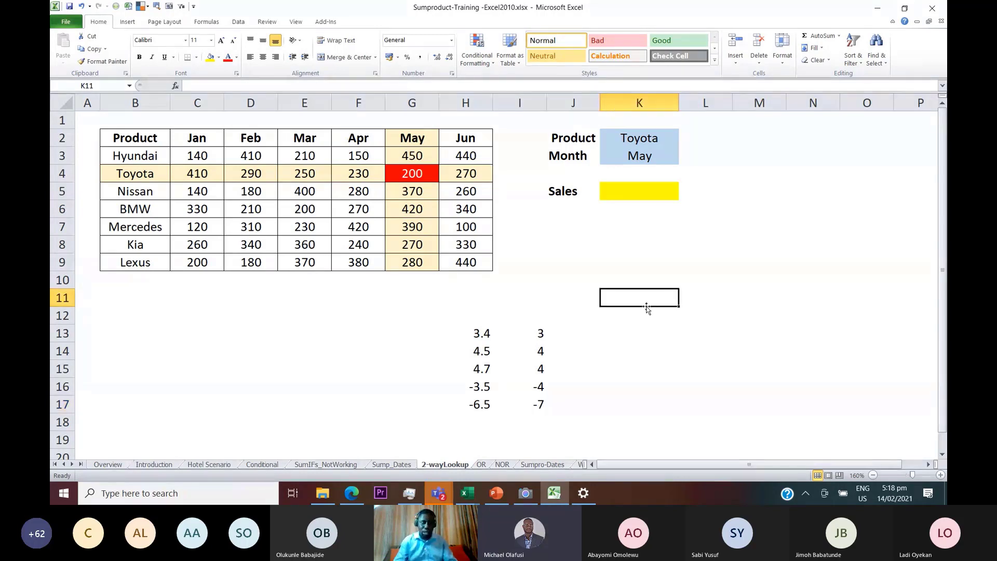
type("TRUE")
key("Return")
type("FALSE")
key("Tab")
Enter =INT(K11) in cell L11 and copy the formula to L12
key("Up")
type("=int")
key("Tab")
left_click(646, 301)
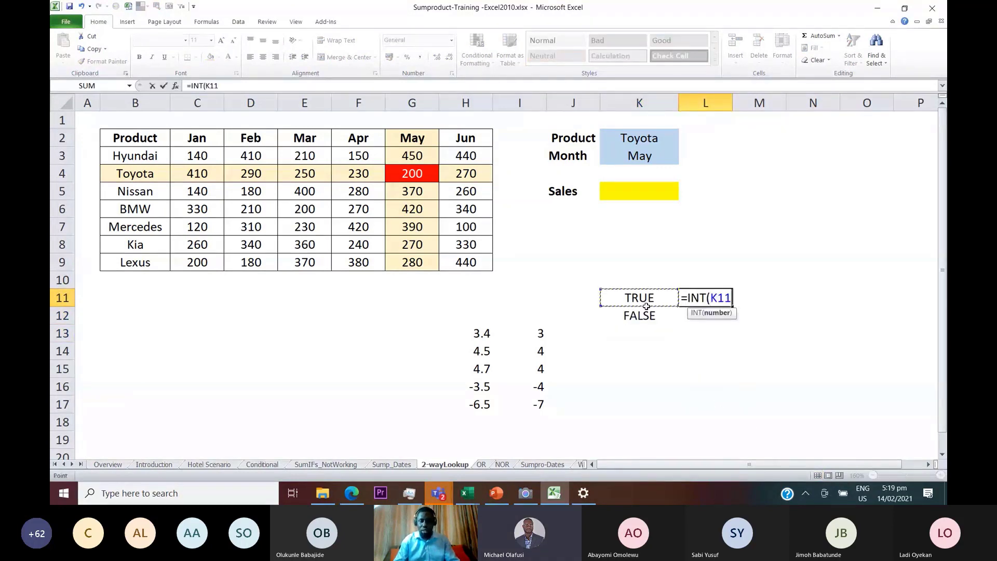
key("Return")
key("Up")
key("ctrl+c")
key("Down")
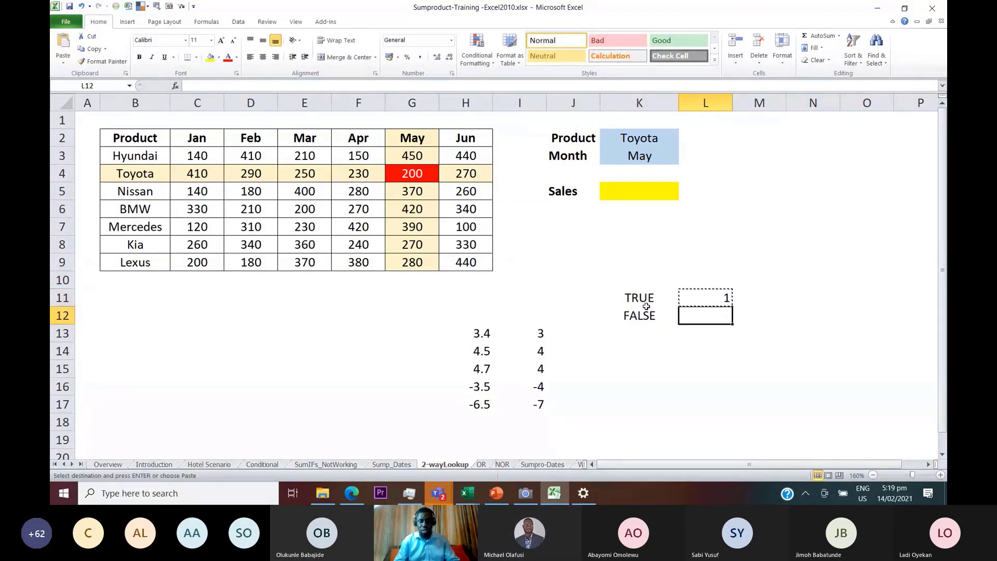
key("ctrl+v")
key("Return")
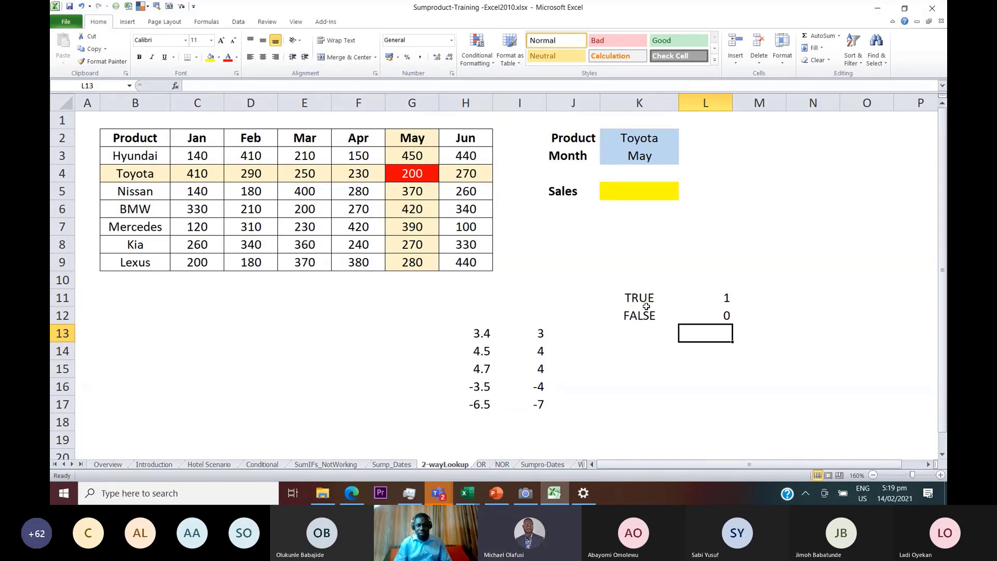
Clear the INT examples from the range H10:L17 and select cell H10
mouse_move(474, 285)
left_mouse_down()
mouse_move(498, 349)
mouse_move(656, 382)
mouse_move(710, 407)
left_mouse_up()
key("Delete")
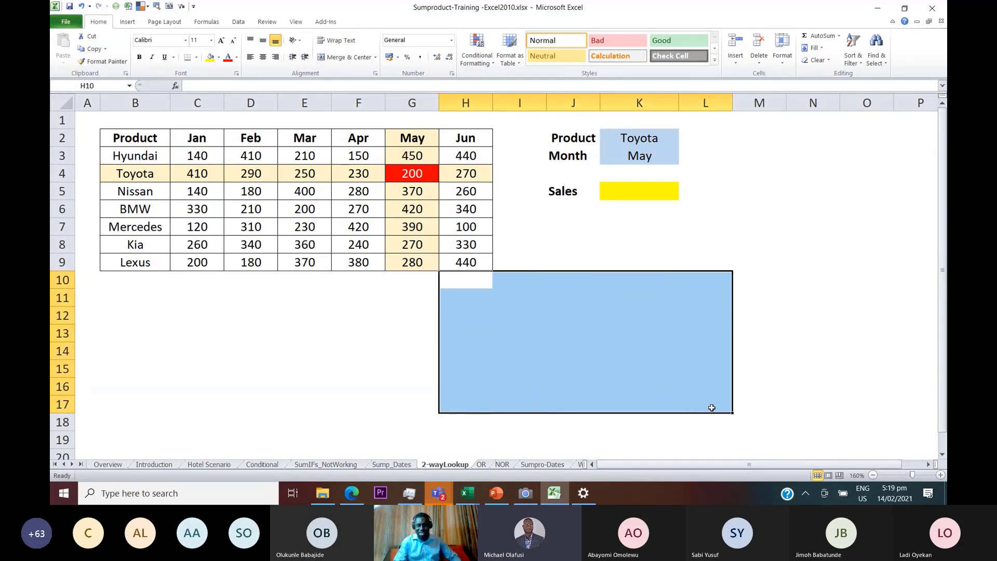
left_click(479, 327)
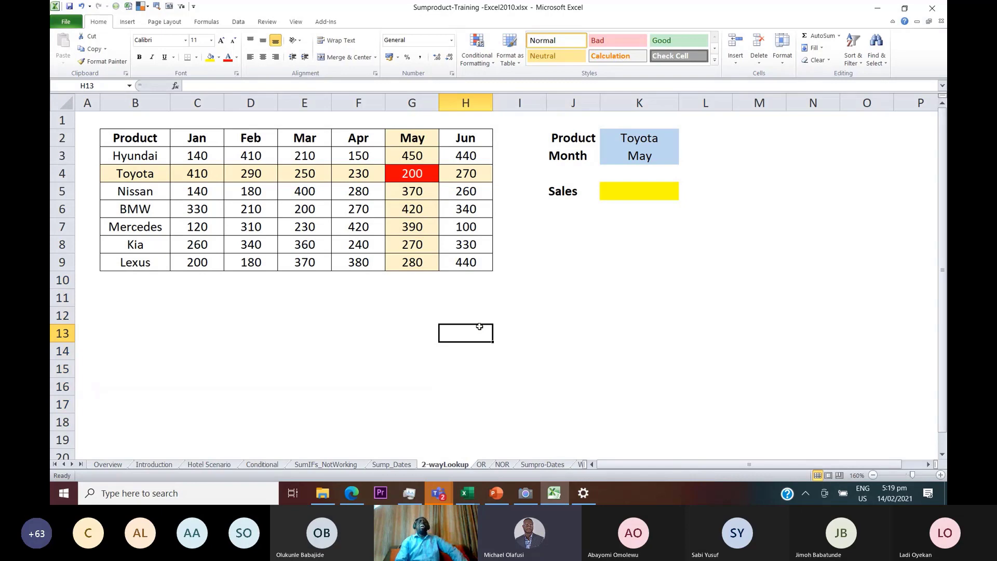
left_click(464, 283)
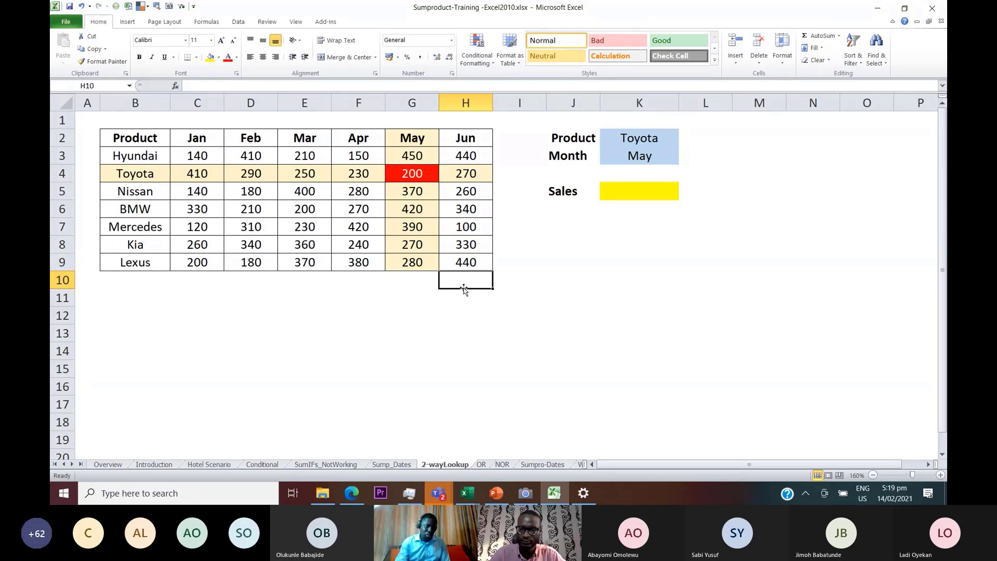
Switch to the Edge browser and open the YouTube home page in a new tab
left_click(353, 492)
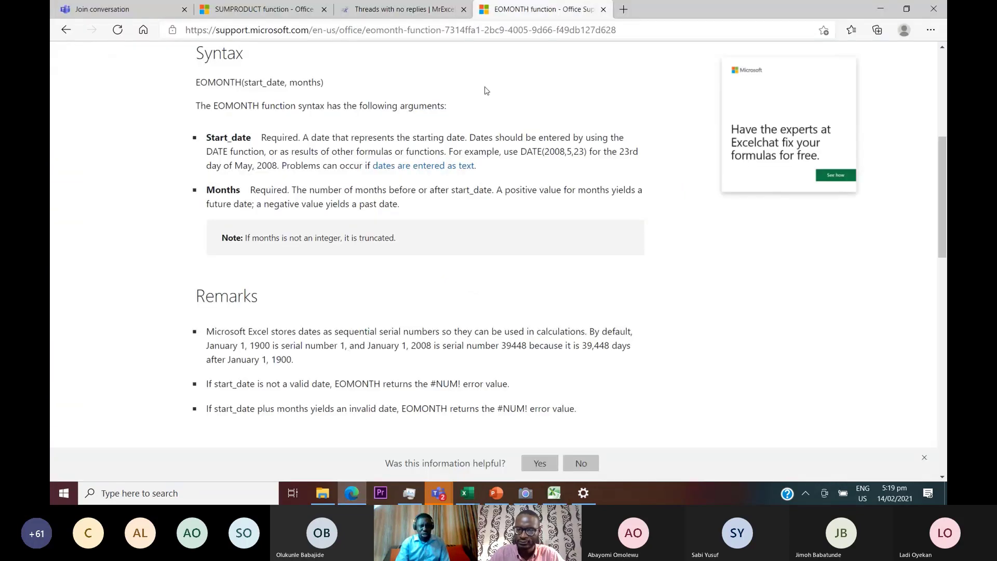
left_click(625, 6)
type("yt")
key("BackSpace")
type("ou")
key("Return")
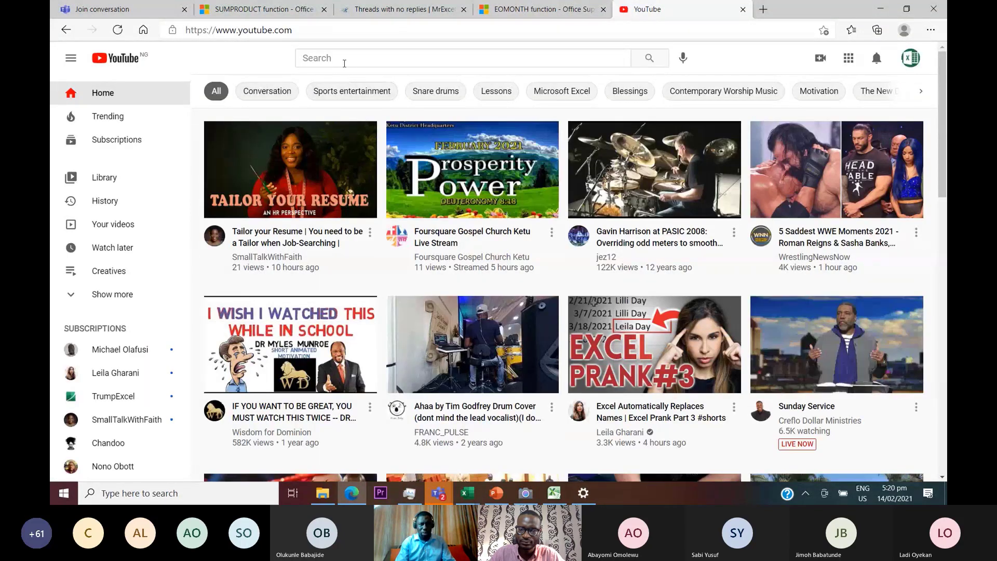
Search YouTube for "who wants to be a millionaire excel" and open ExcelMoments' video "Who wants to be a Millionaire in Microsoft Excel using VBA"
left_click(344, 62)
type("who wants to")
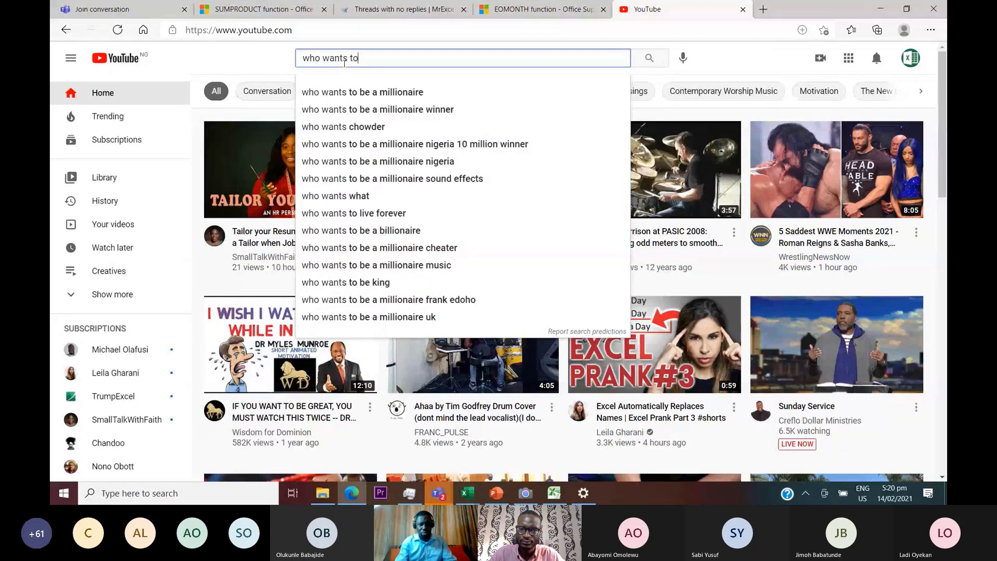
type(" be a millionaire excel")
key("Return")
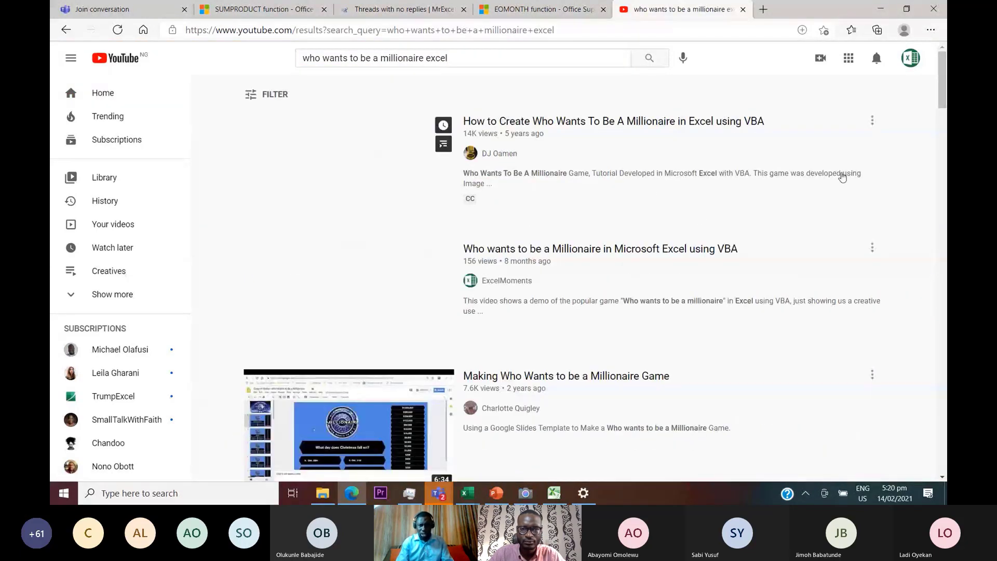
left_click(590, 251)
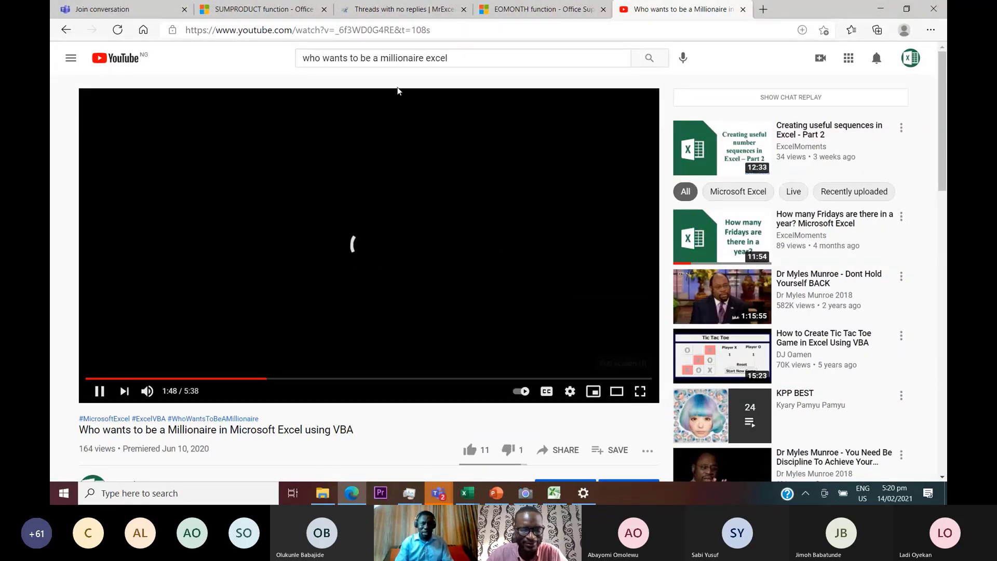
Select the video's web address, then view the quiz demo in full screen and return to the normal view
left_click(446, 32)
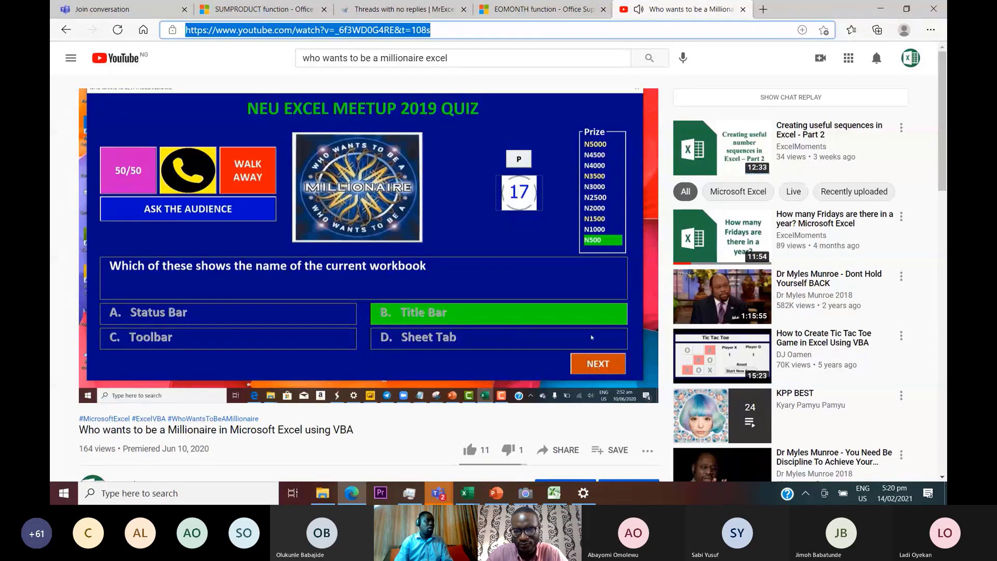
key("alt+Tab")
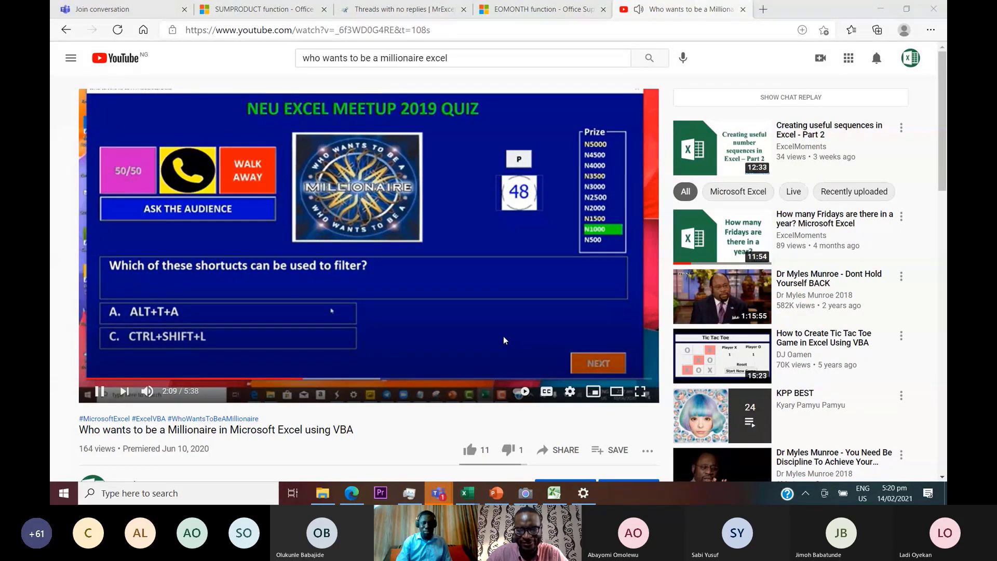
left_click(640, 393)
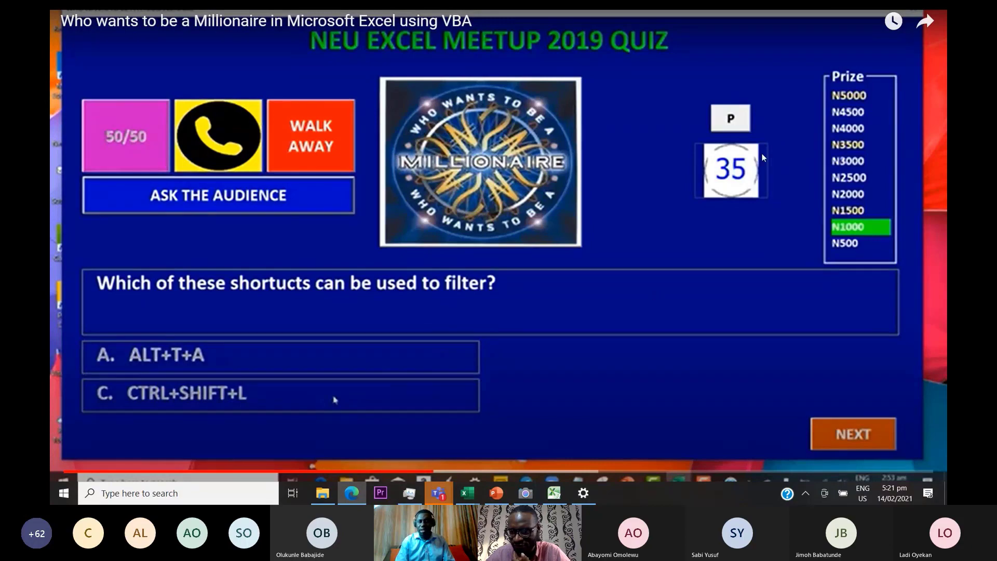
key("Escape")
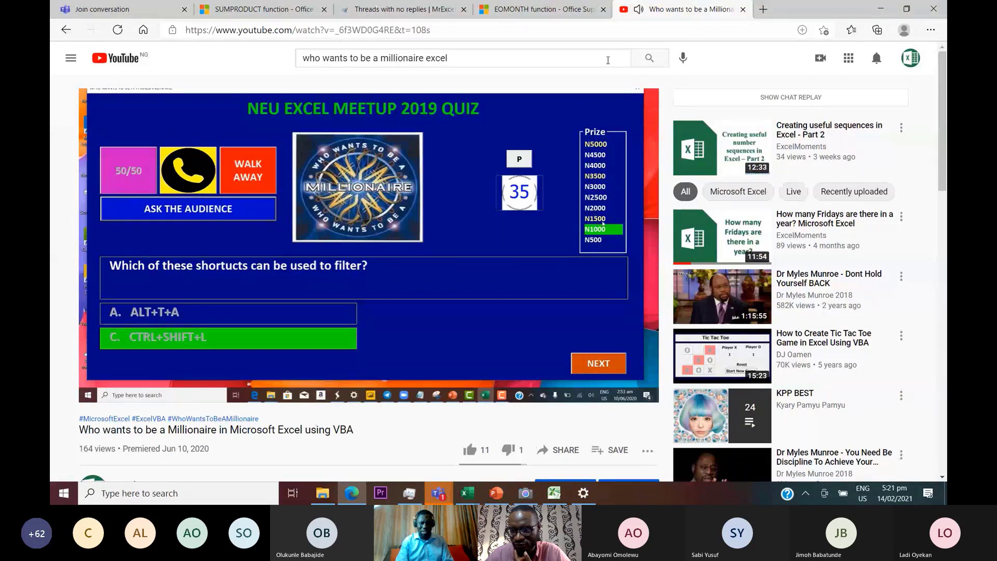
Close the YouTube tab, return to the Excel workbook and select the Sales result cell K5
left_click(744, 9)
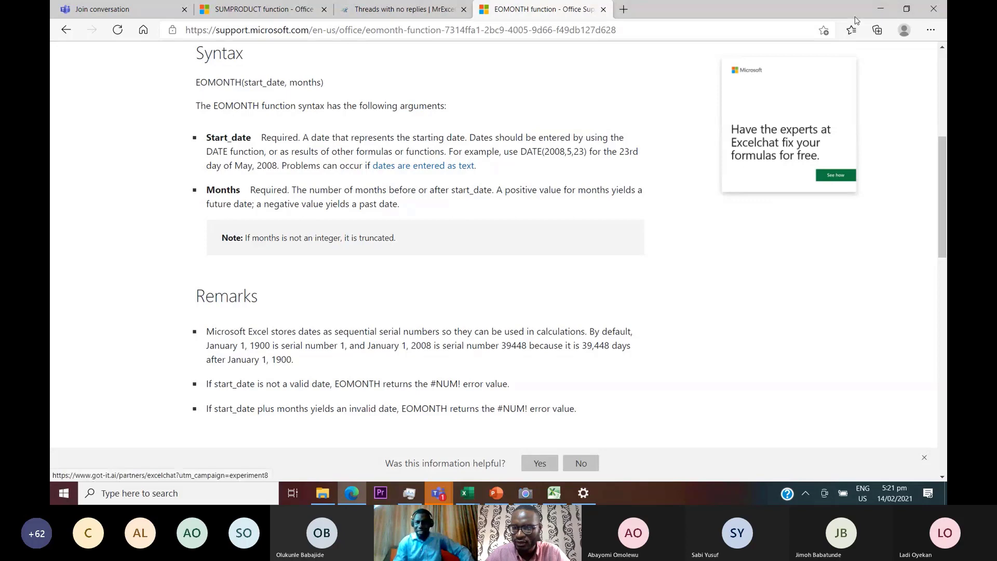
left_click(878, 12)
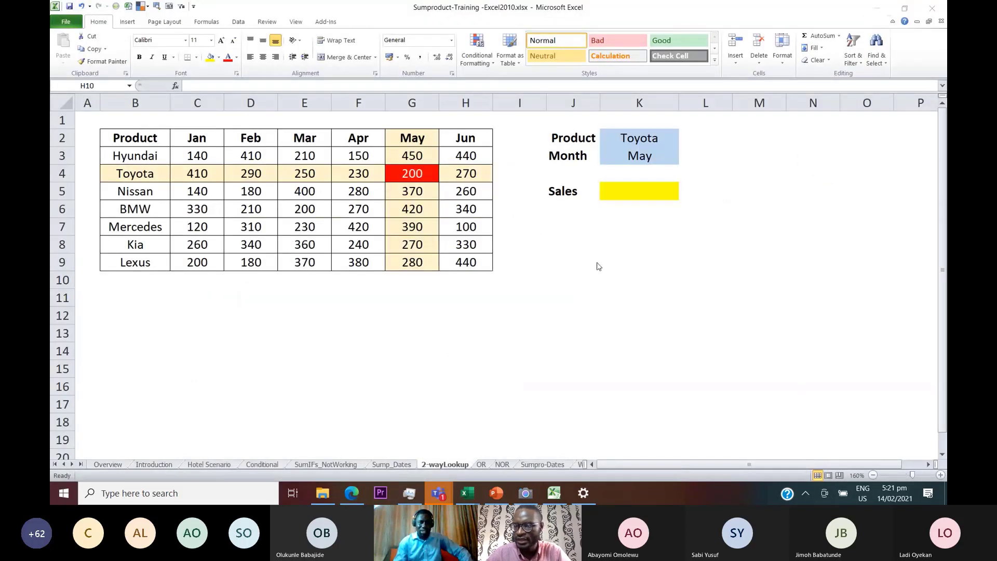
left_click(619, 214)
left_click(627, 196)
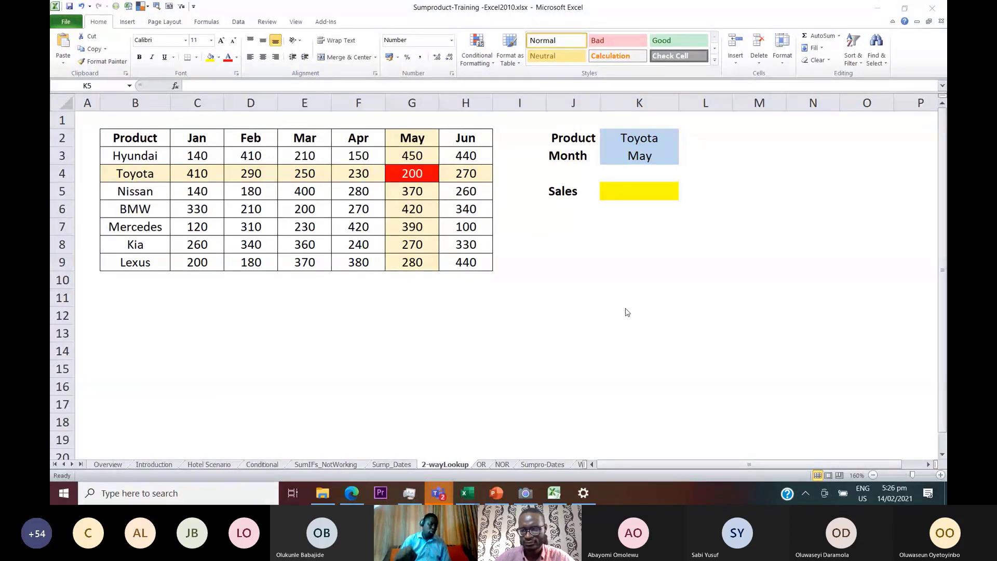
Set the lookup product in K2 to BMW and the month in K3 to Feb
left_click(652, 133)
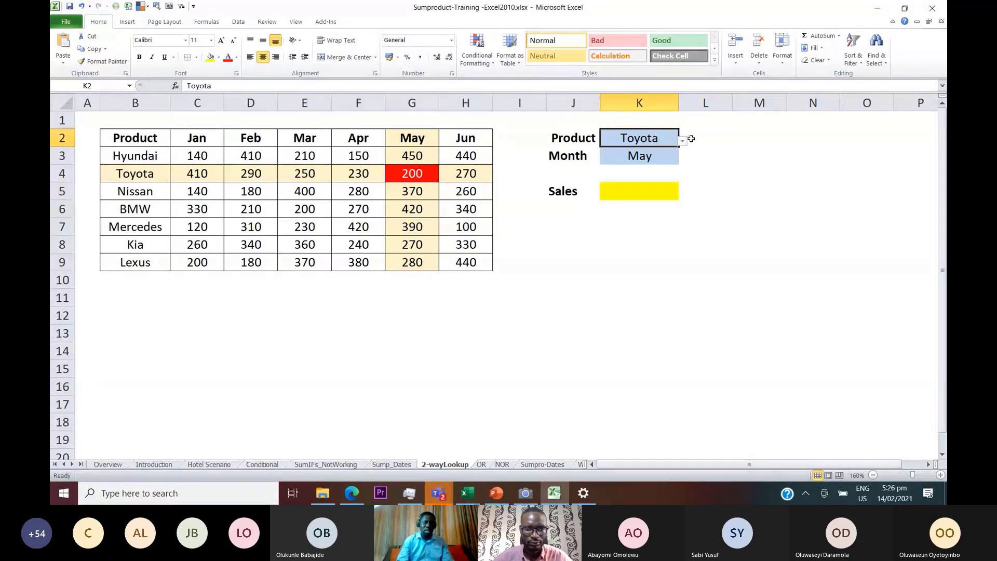
left_click(682, 141)
left_click(655, 189)
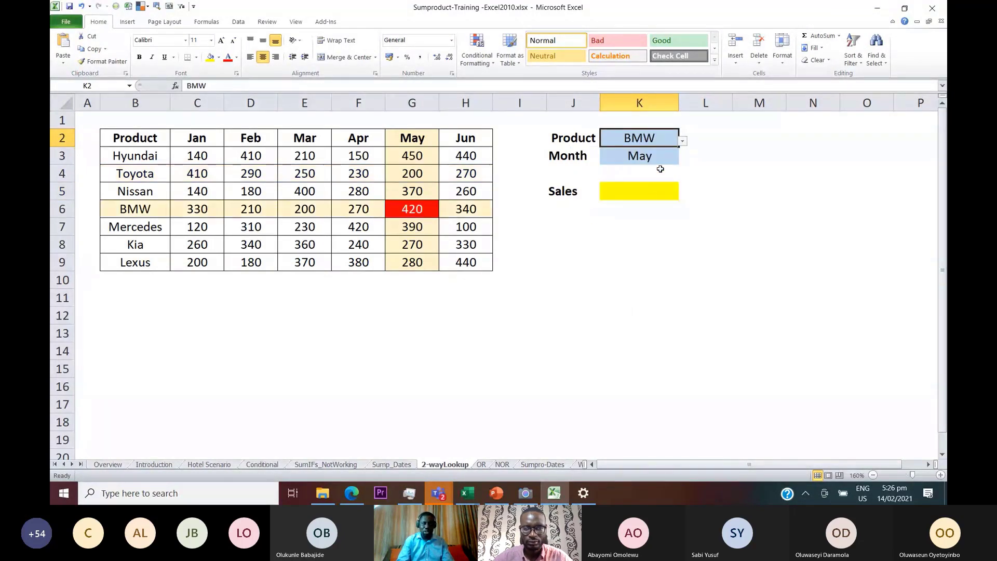
left_click(661, 157)
left_click(683, 160)
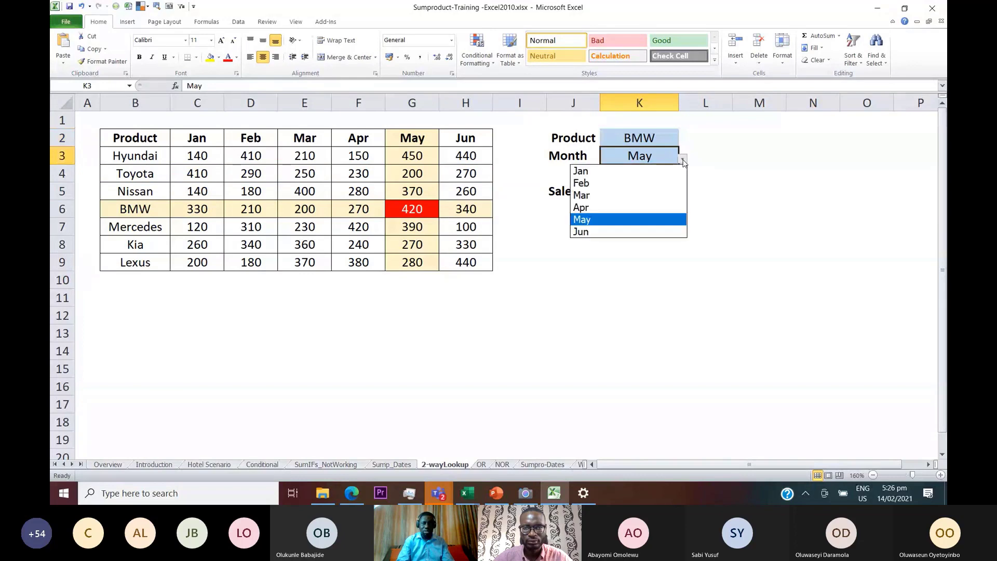
left_click(619, 183)
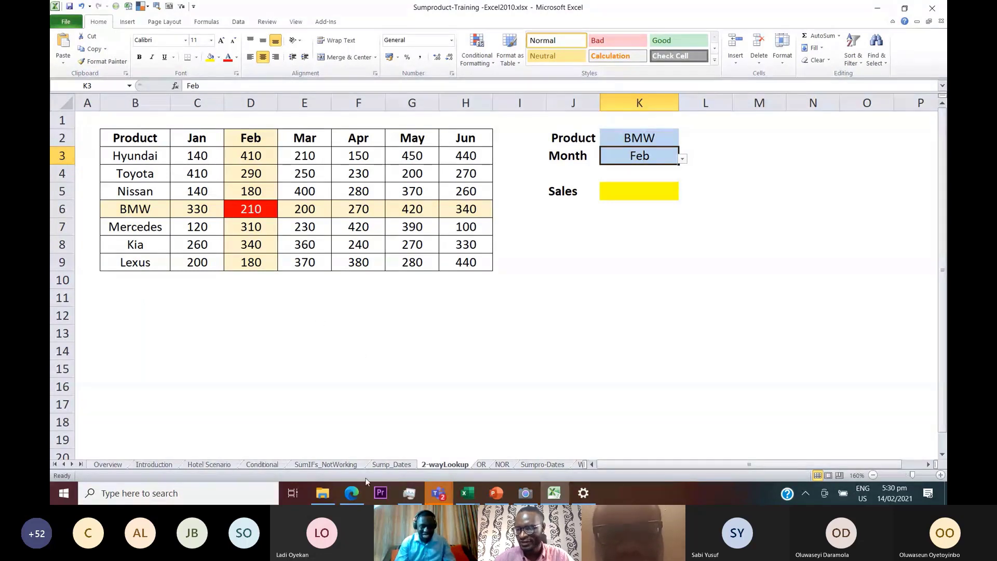
Search Windows for an app beginning with "t"
key("super")
type("t")
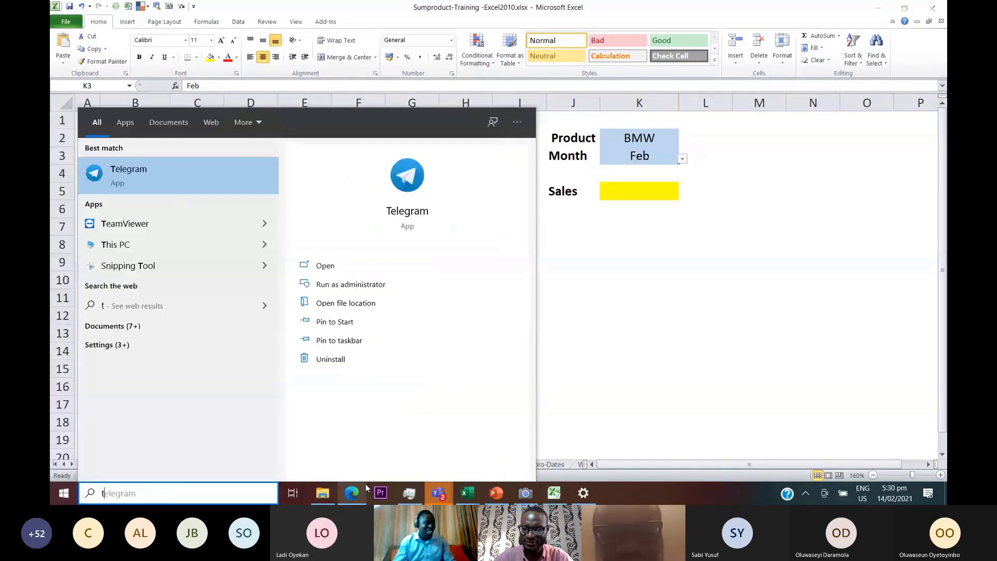